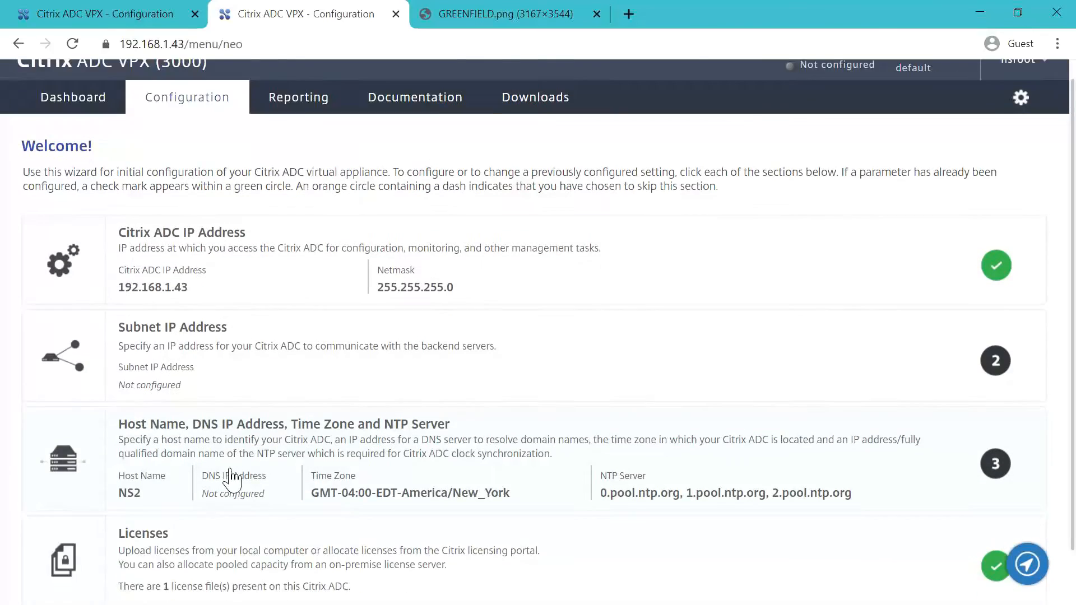
- Leave the setup wizard and open the System > Network > IPs list on appliance 192.168.1.42
click(93, 567)
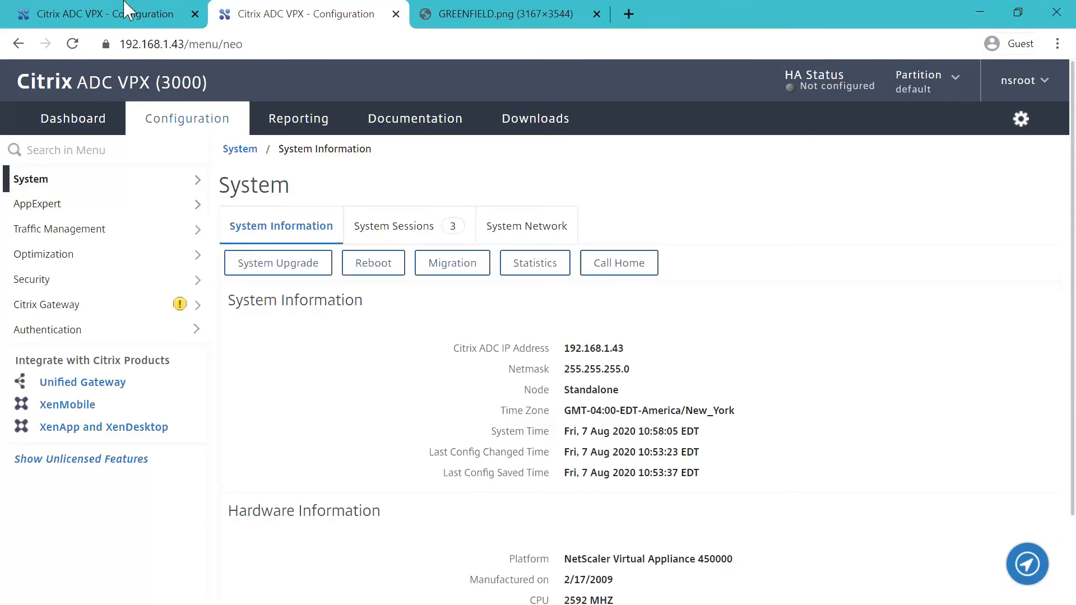
click(123, 18)
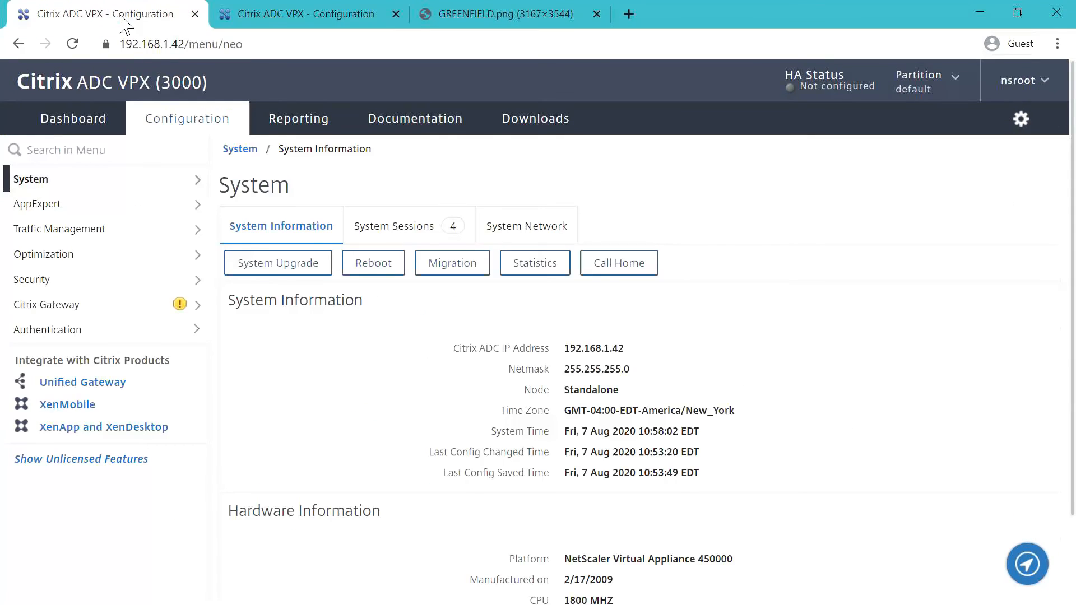
click(124, 179)
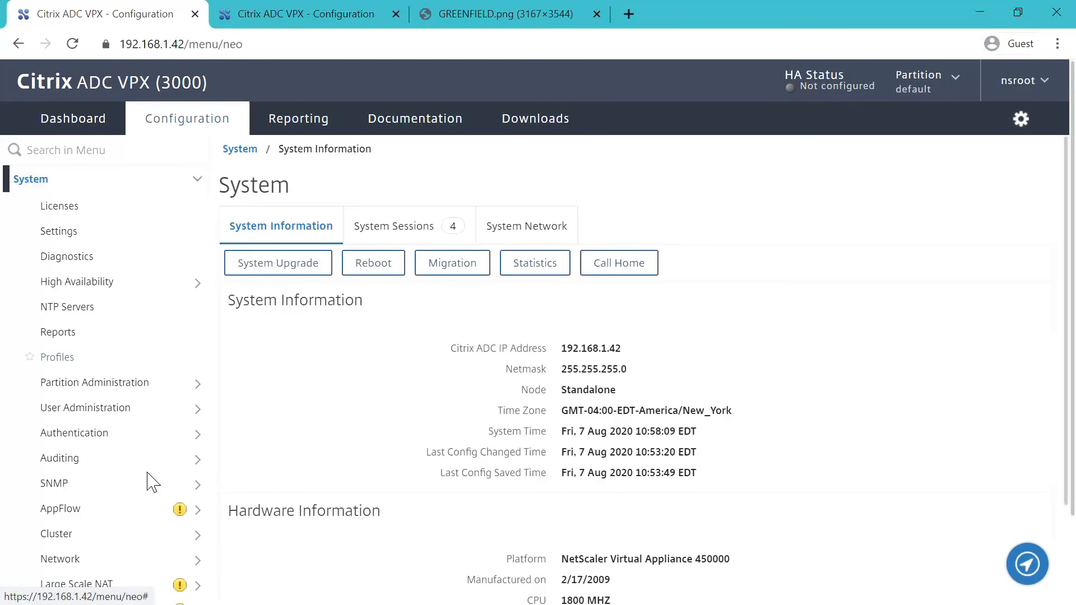
scroll(134, 502, down, 3)
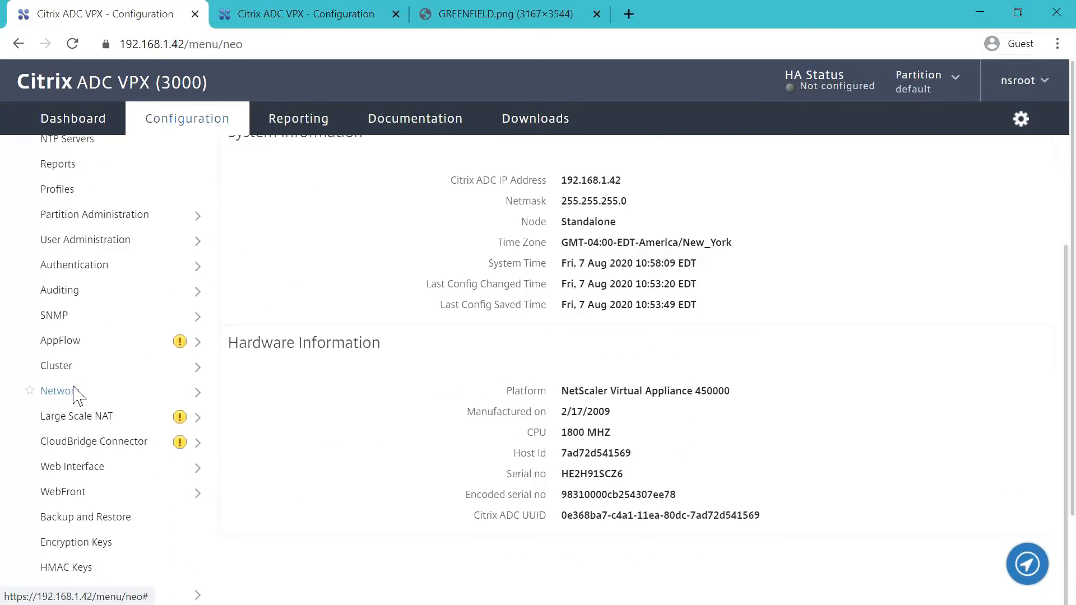
click(62, 392)
click(71, 414)
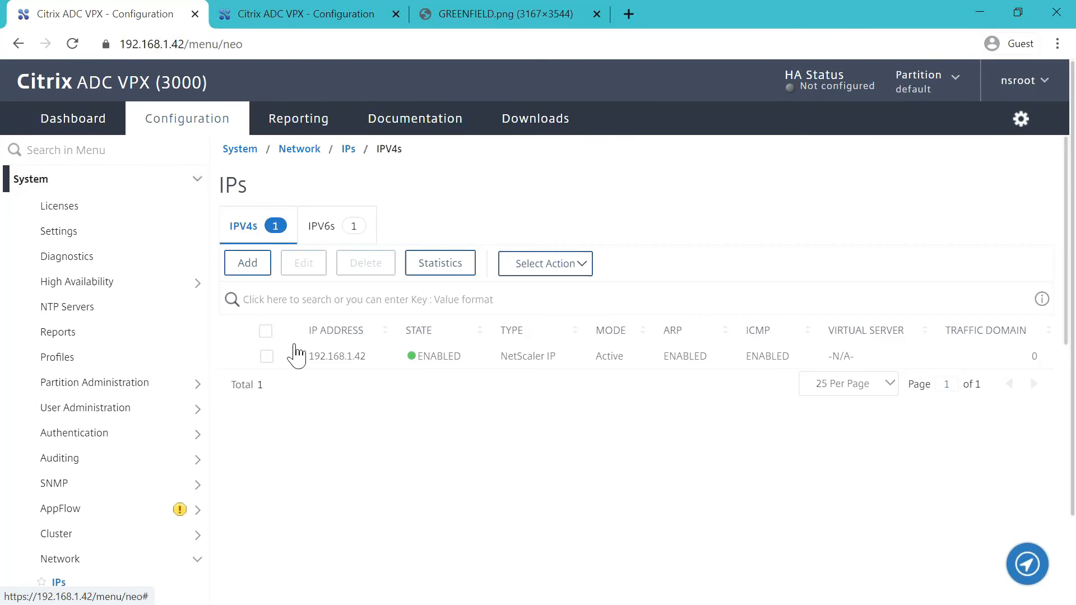
- Open the System > Network > IPs list on appliance 192.168.1.43 as well
click(334, 14)
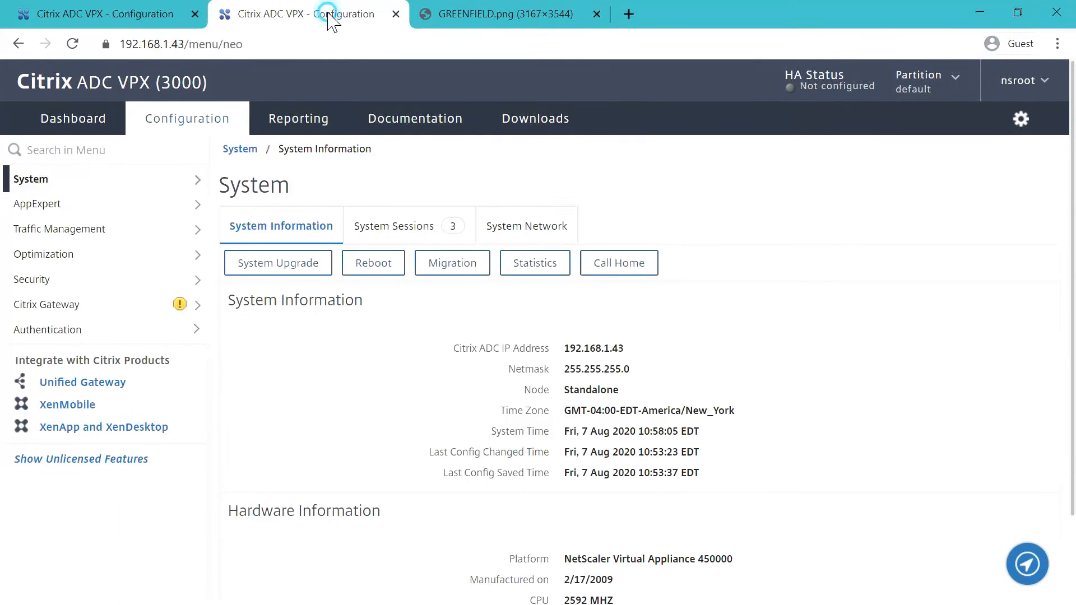
click(93, 178)
scroll(101, 395, down, 1)
scroll(101, 395, down, 3)
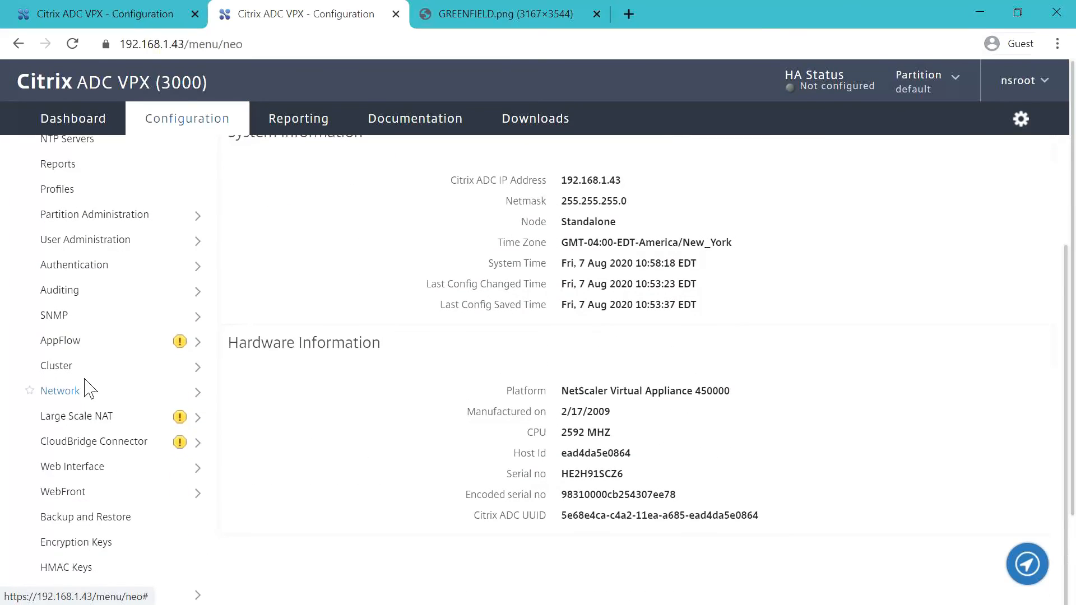
click(78, 393)
click(78, 413)
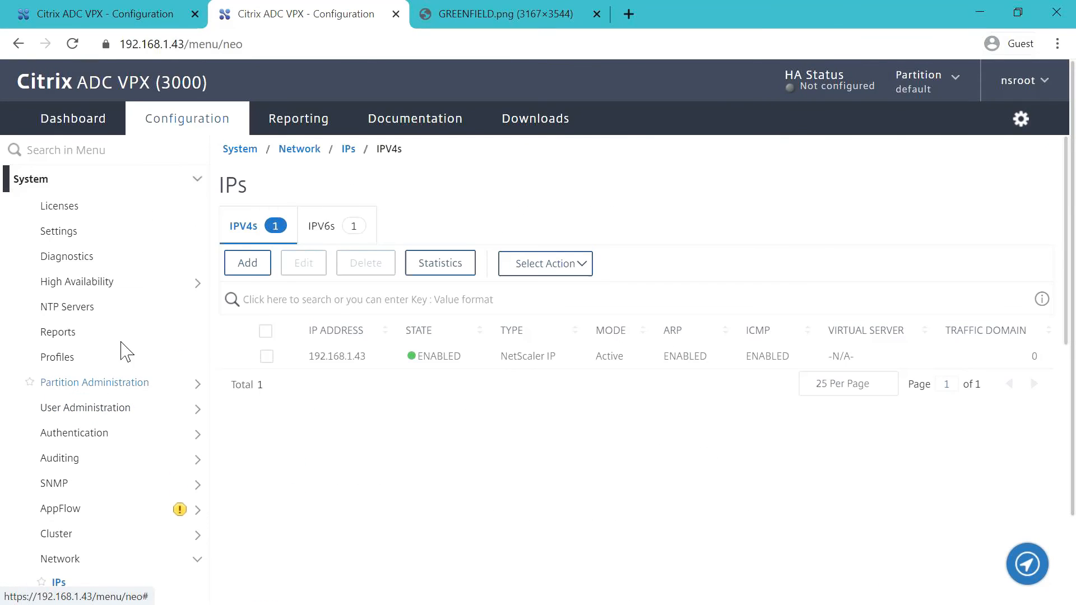
click(73, 14)
- Edit NetScaler IP 192.168.1.42 to allow Secure Access Only
mouse_move(296, 364)
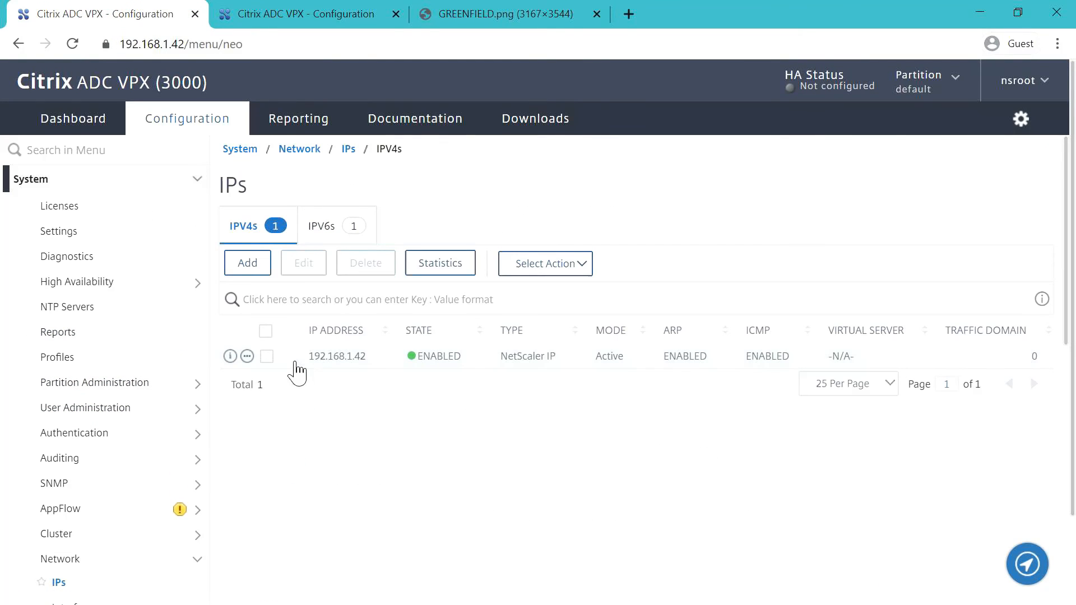
click(266, 357)
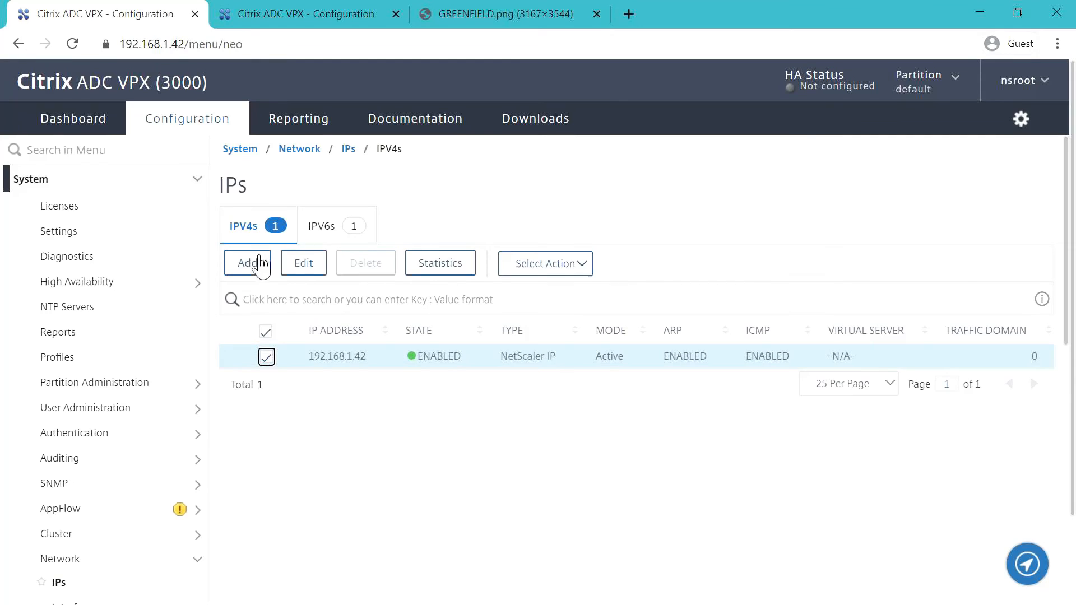
click(303, 263)
scroll(335, 371, down, 12)
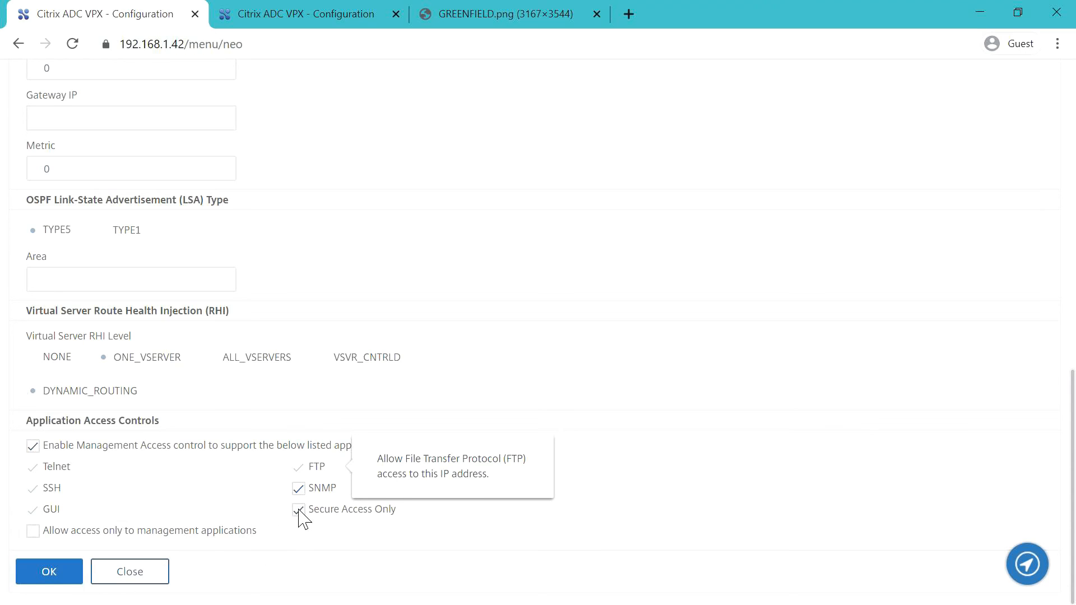
click(297, 510)
click(49, 572)
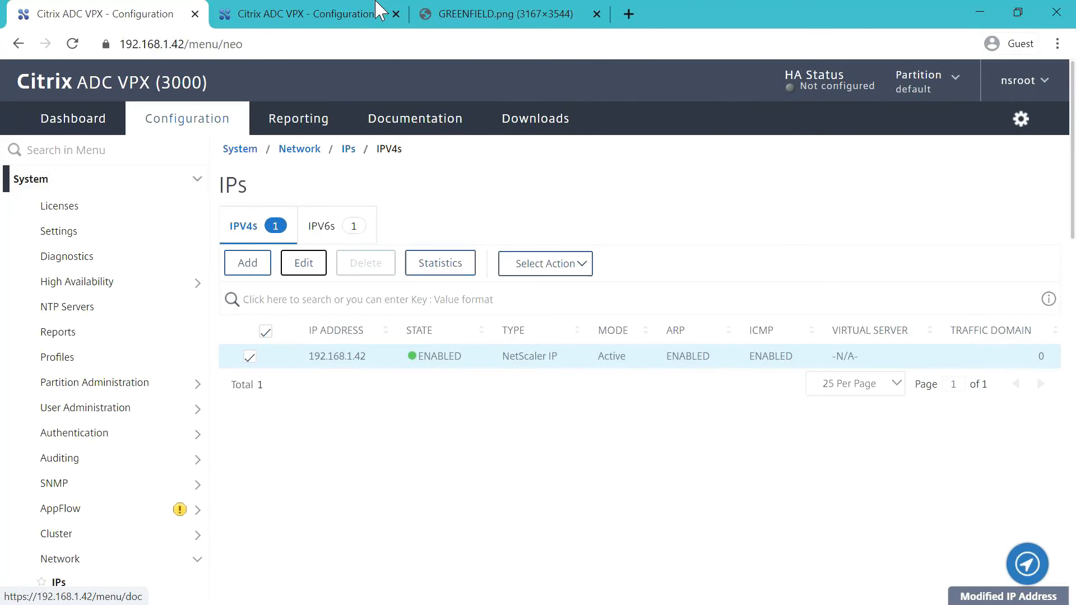
- Edit NetScaler IP 192.168.1.43 to allow Secure Access Only
click(321, 18)
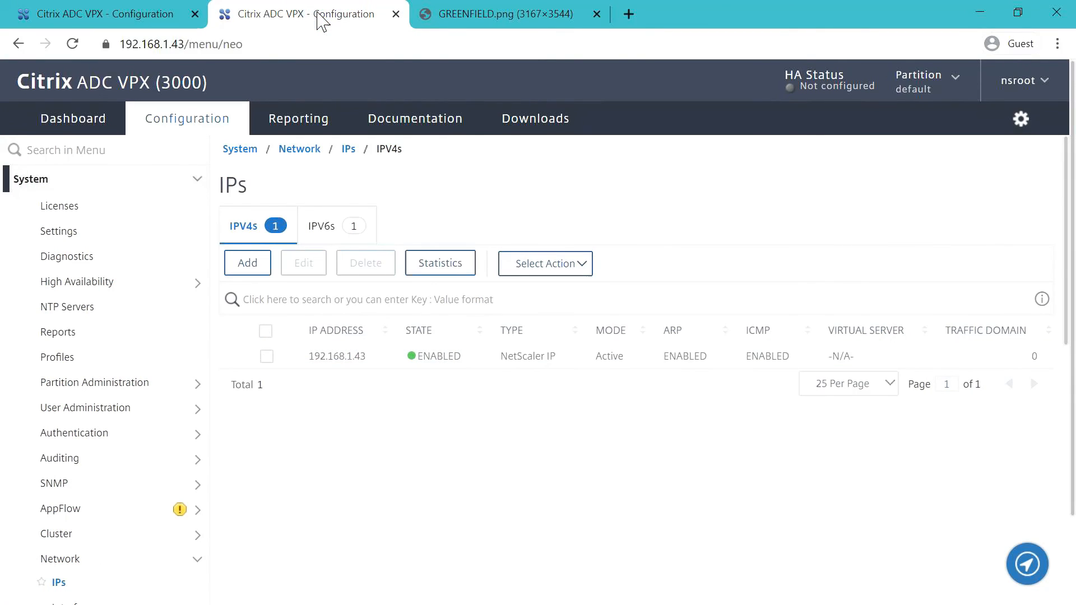
click(266, 357)
click(315, 267)
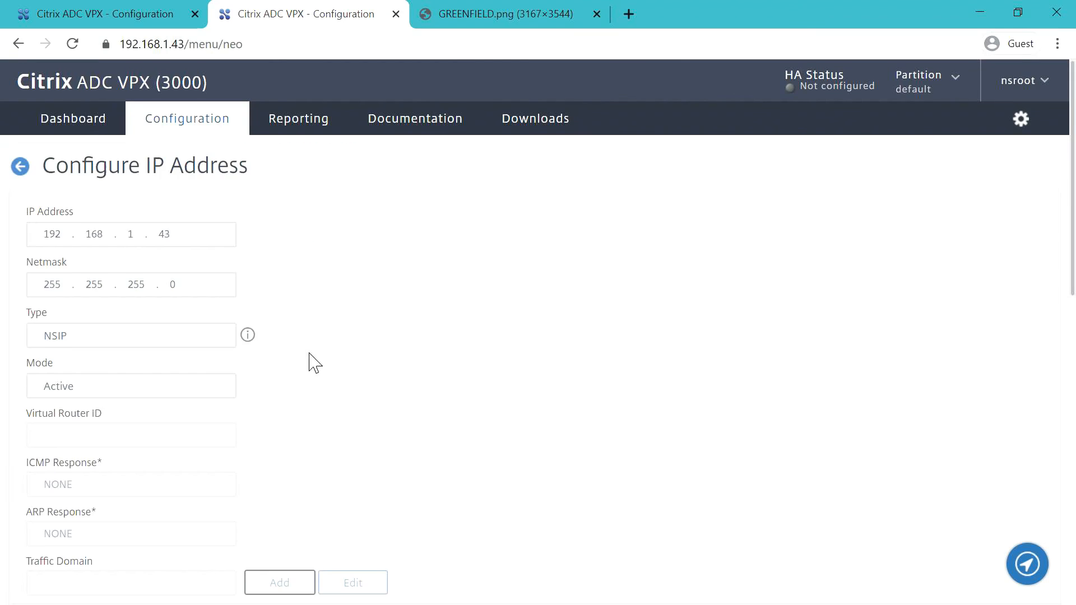
scroll(312, 360, down, 10)
scroll(341, 401, down, 2)
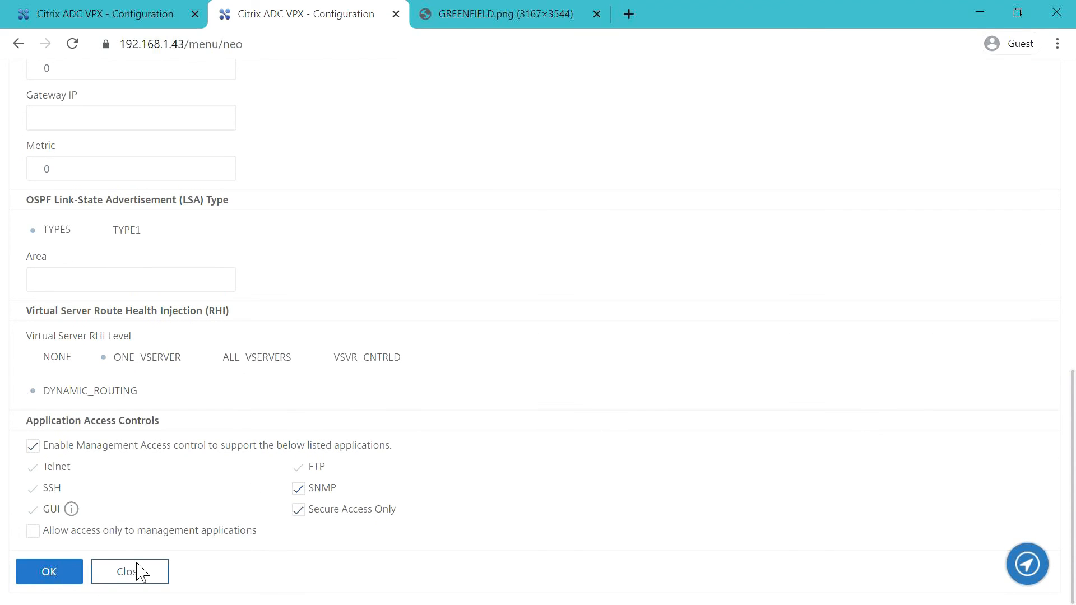
click(72, 581)
click(142, 16)
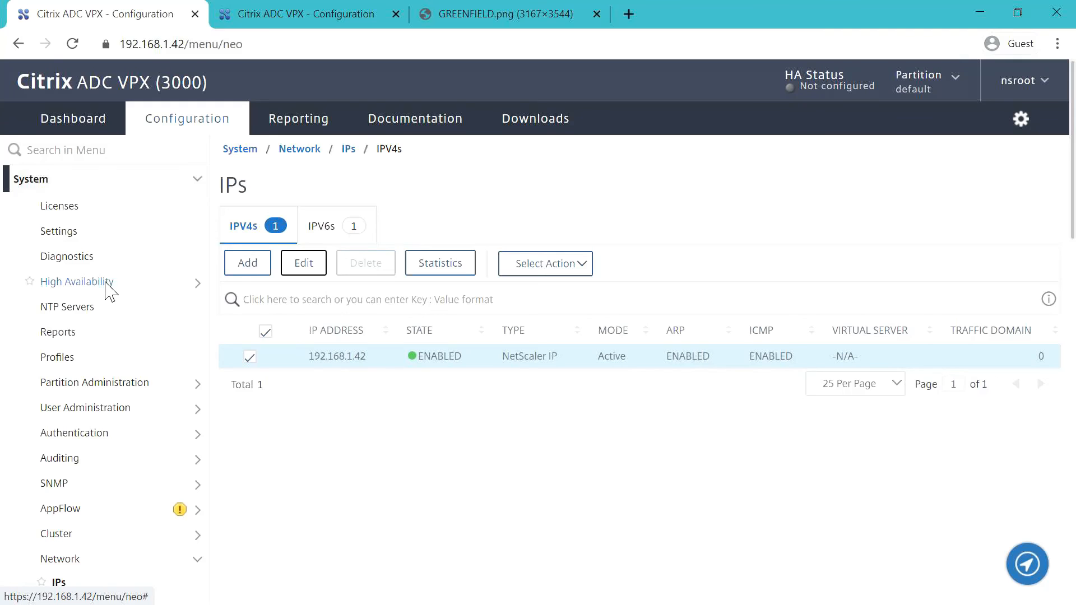
- Open the System > High Availability > Nodes list on both appliances
click(105, 282)
click(83, 306)
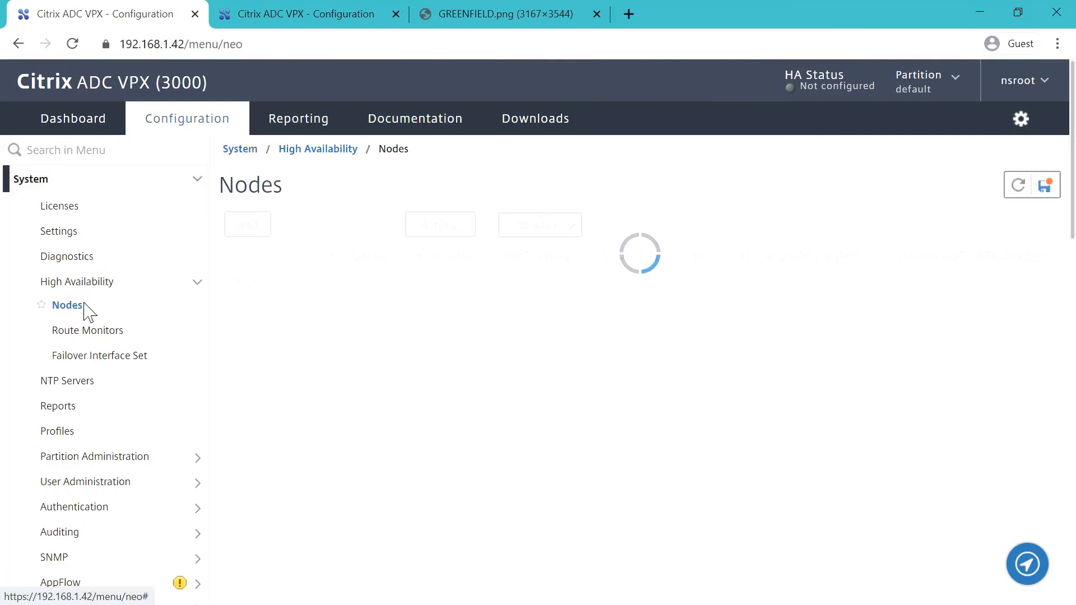
click(354, 15)
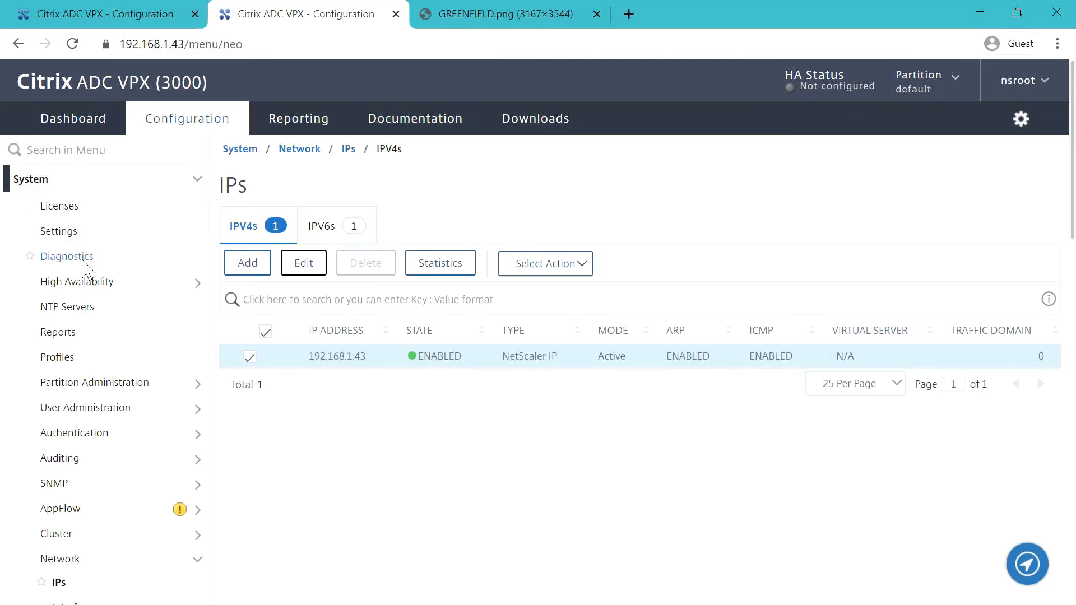
click(88, 282)
click(77, 307)
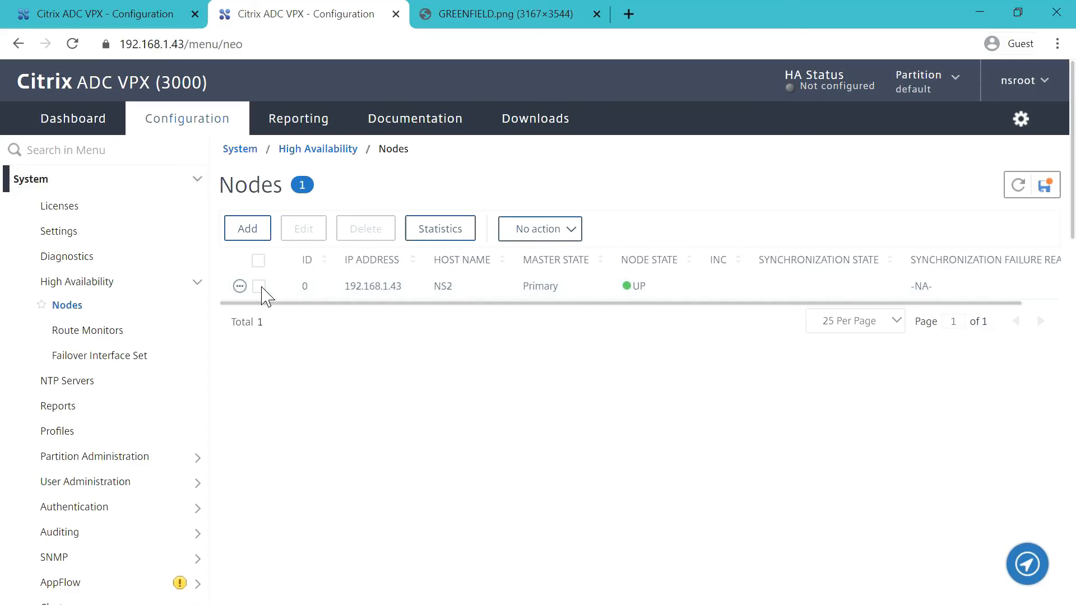
- Set node NS2 on 192.168.1.43 to STAY SECONDARY with Fail-safe Mode ticked
click(260, 287)
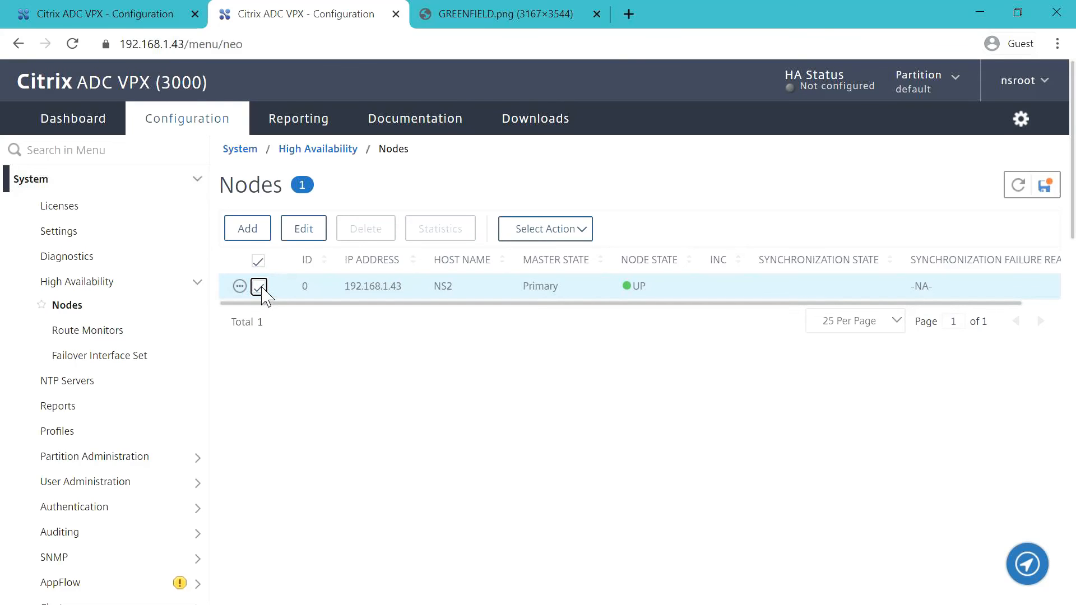
click(306, 231)
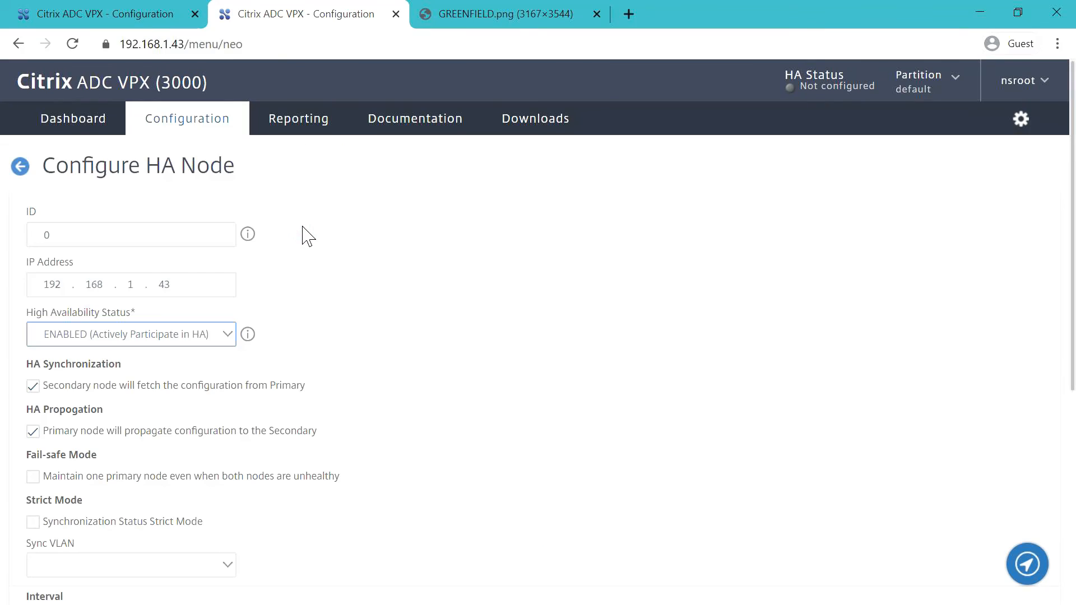
click(228, 336)
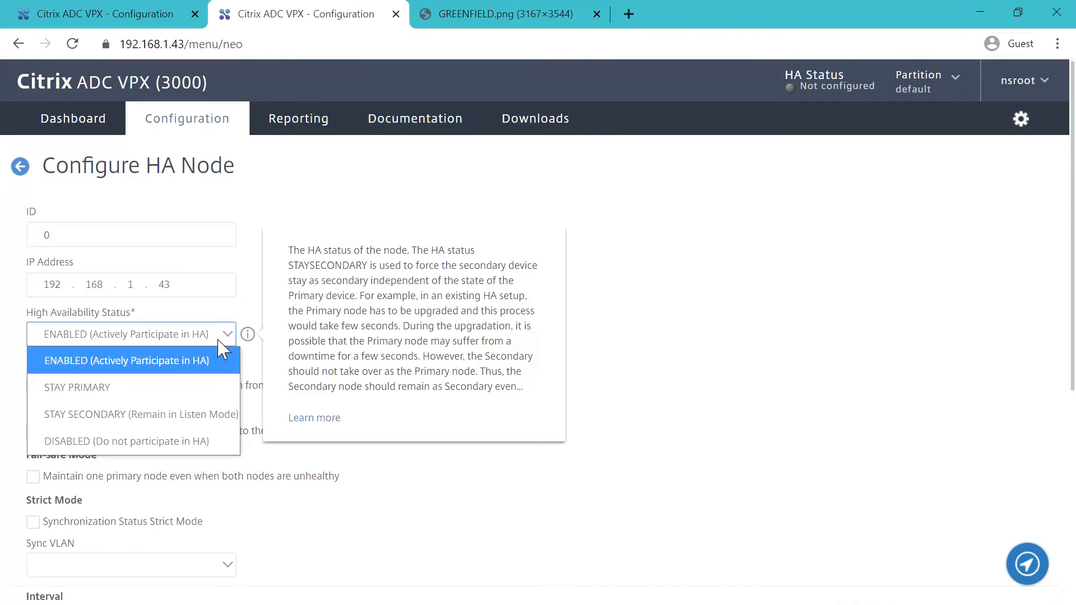
click(130, 415)
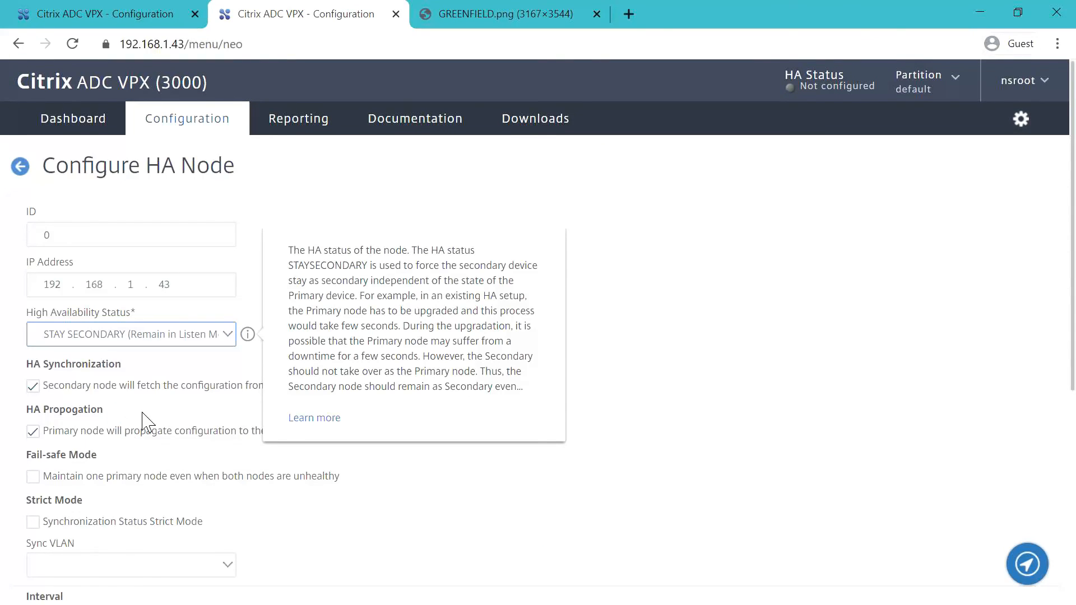
click(34, 478)
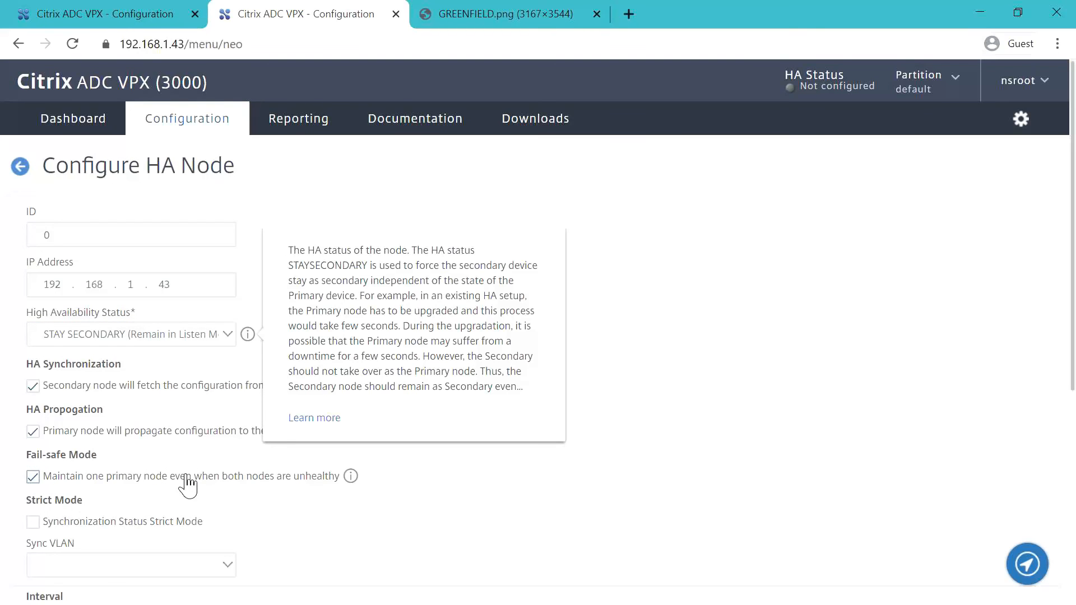
scroll(210, 488, down, 5)
scroll(210, 488, down, 2)
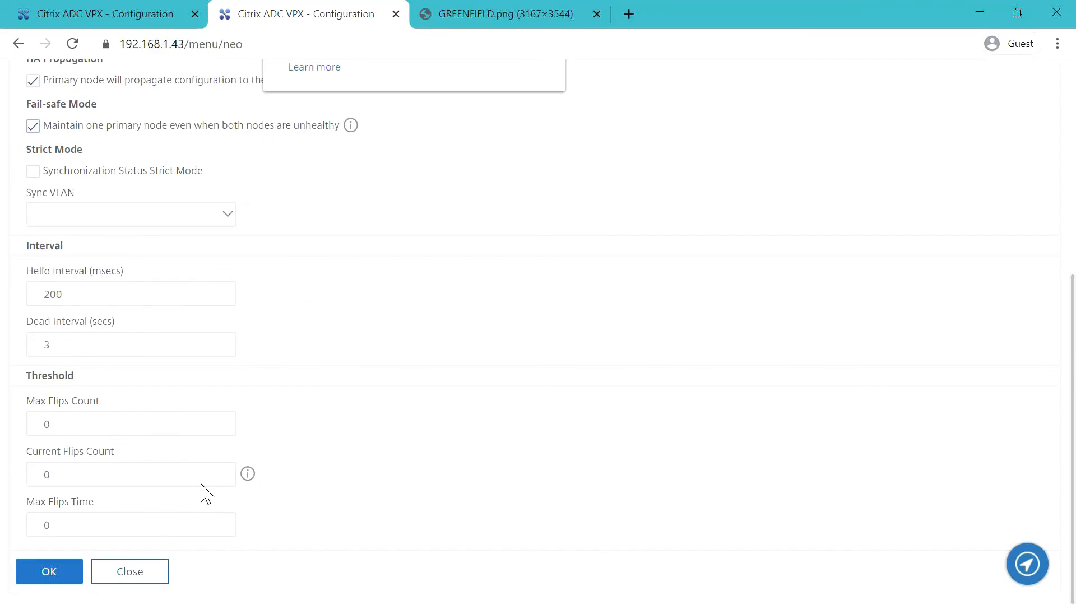
click(56, 574)
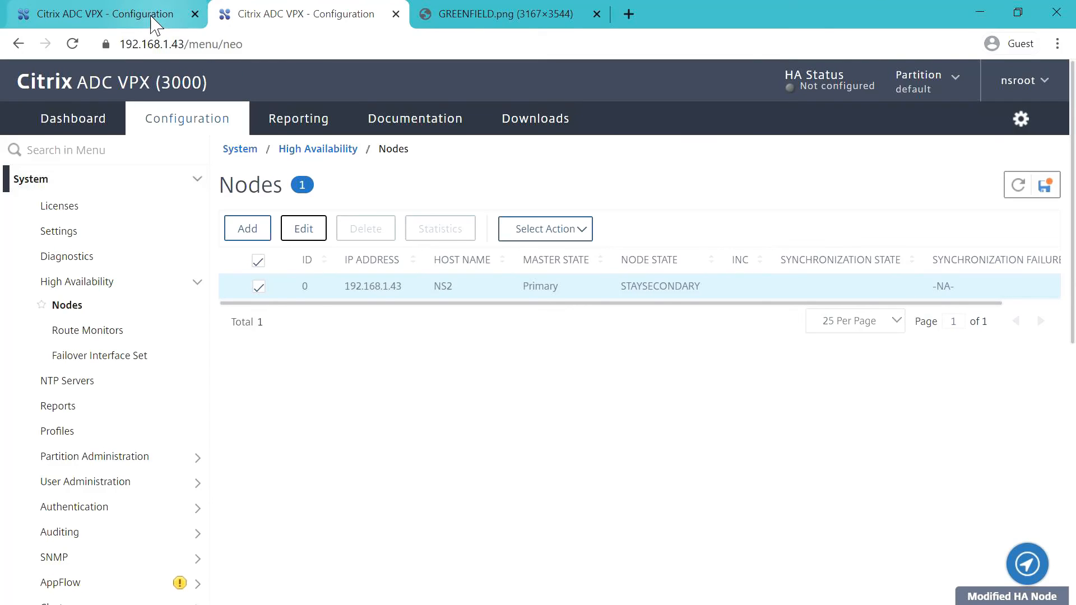
- On 192.168.1.42, set node NS1 to STAY PRIMARY with Fail-safe Mode enabled
click(155, 25)
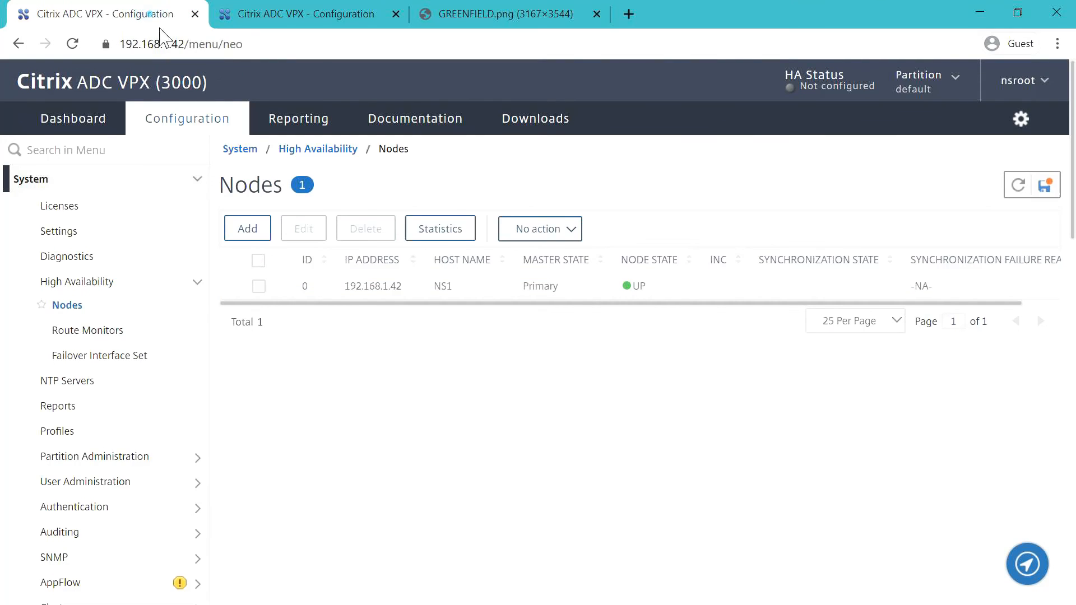
click(259, 286)
click(303, 228)
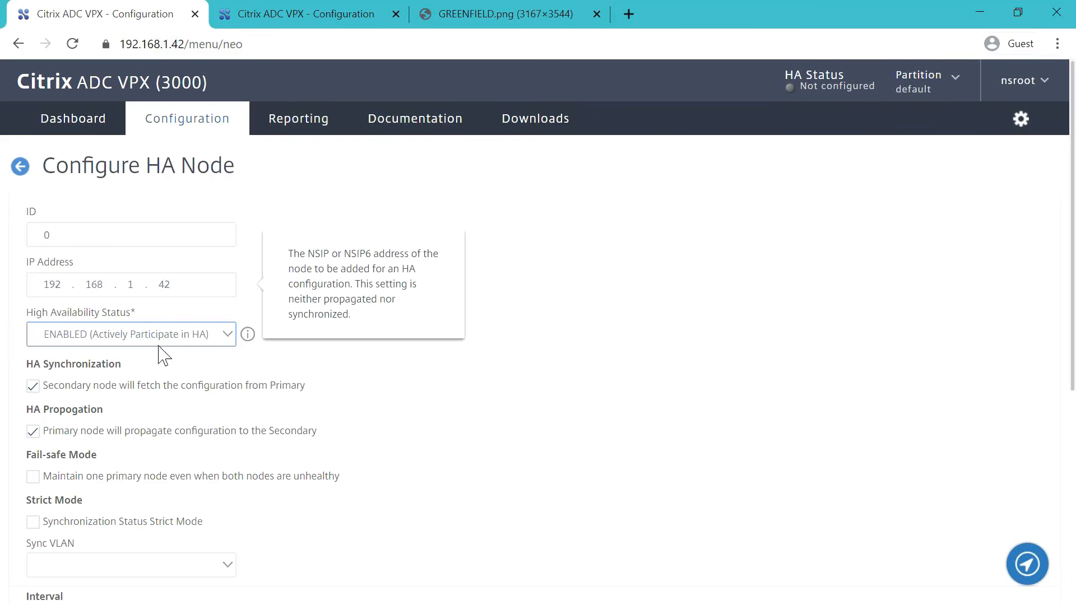
click(33, 477)
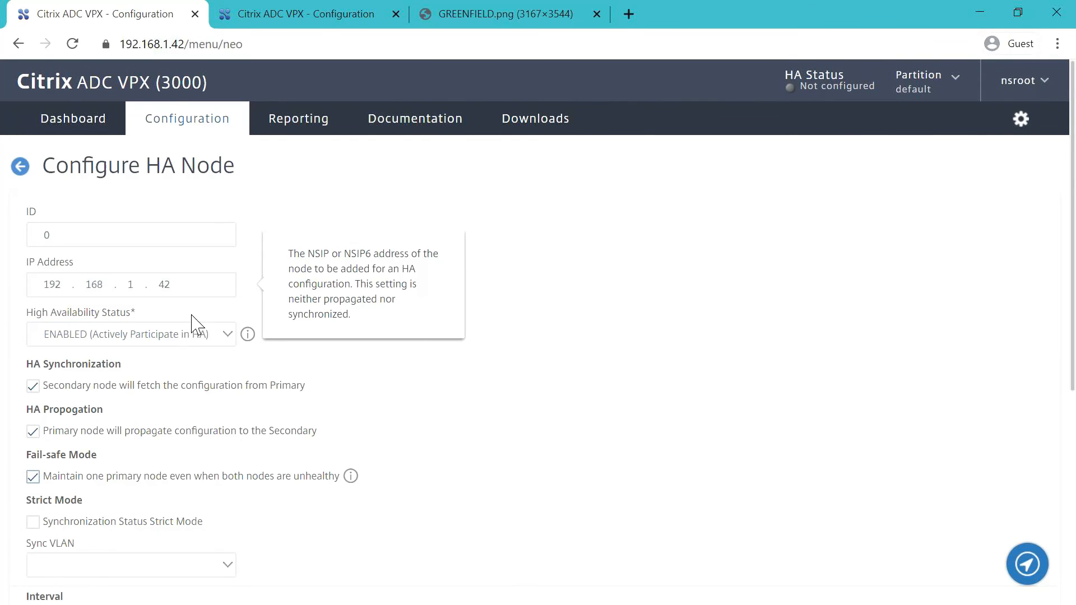
click(224, 335)
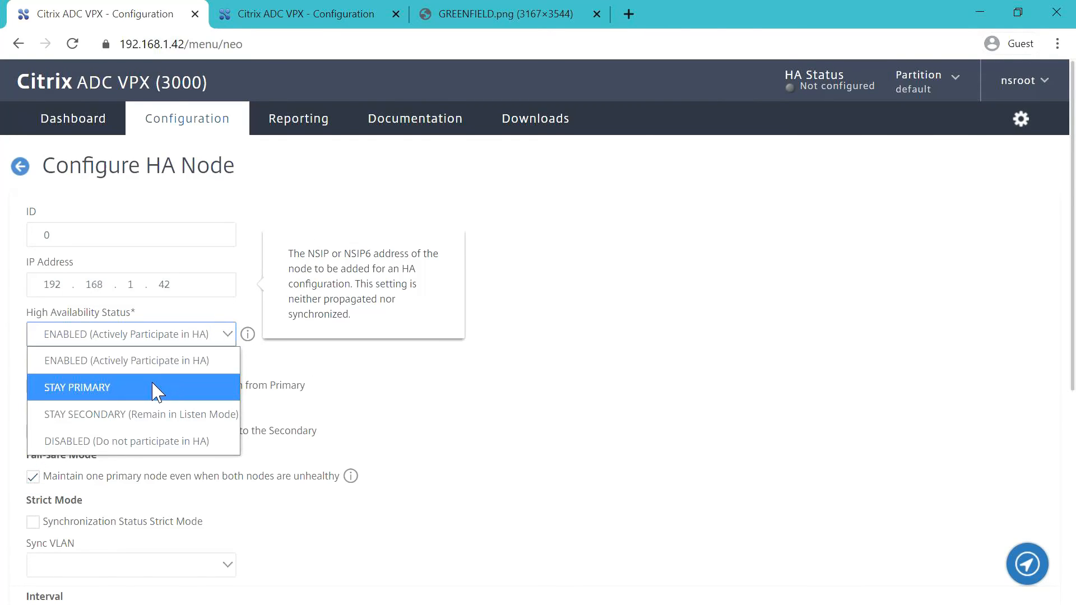
click(153, 384)
scroll(174, 432, down, 5)
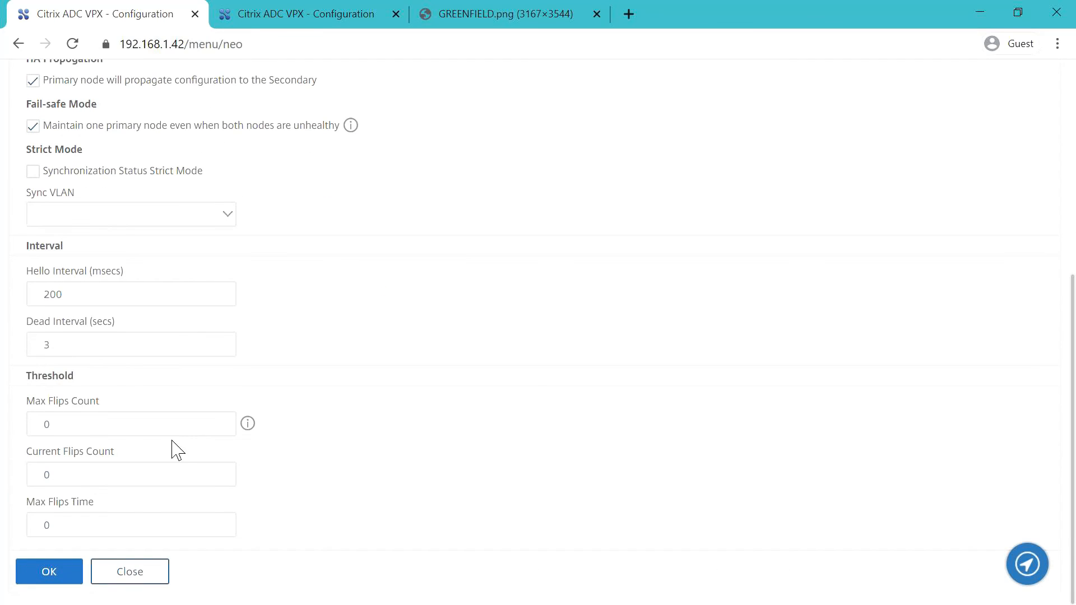
click(49, 572)
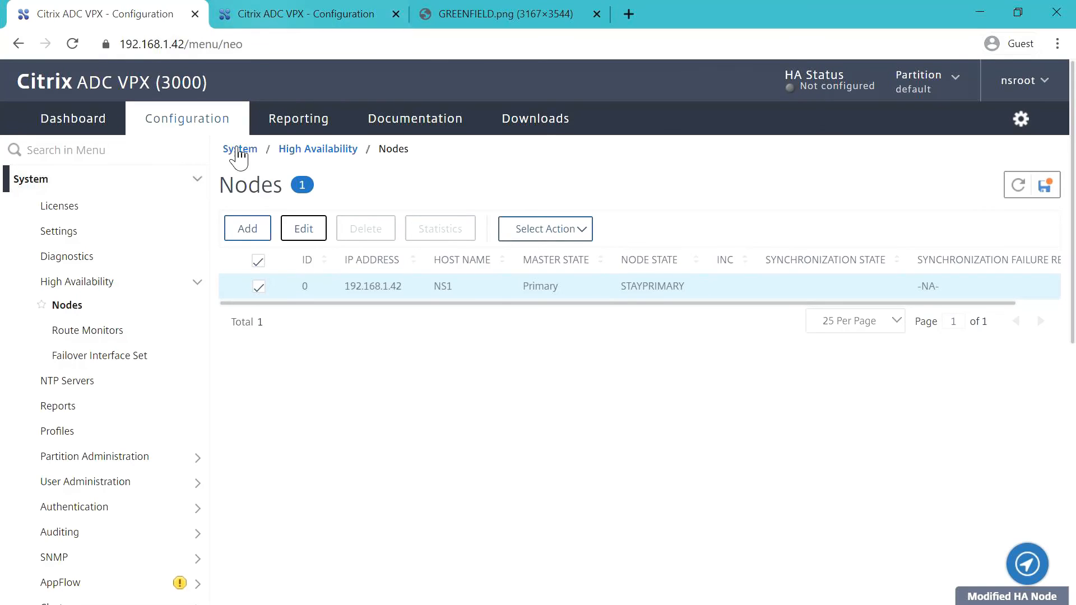
- Add remote HA node 192.168.1.43 with the remote user name, password and Secure Access
click(258, 232)
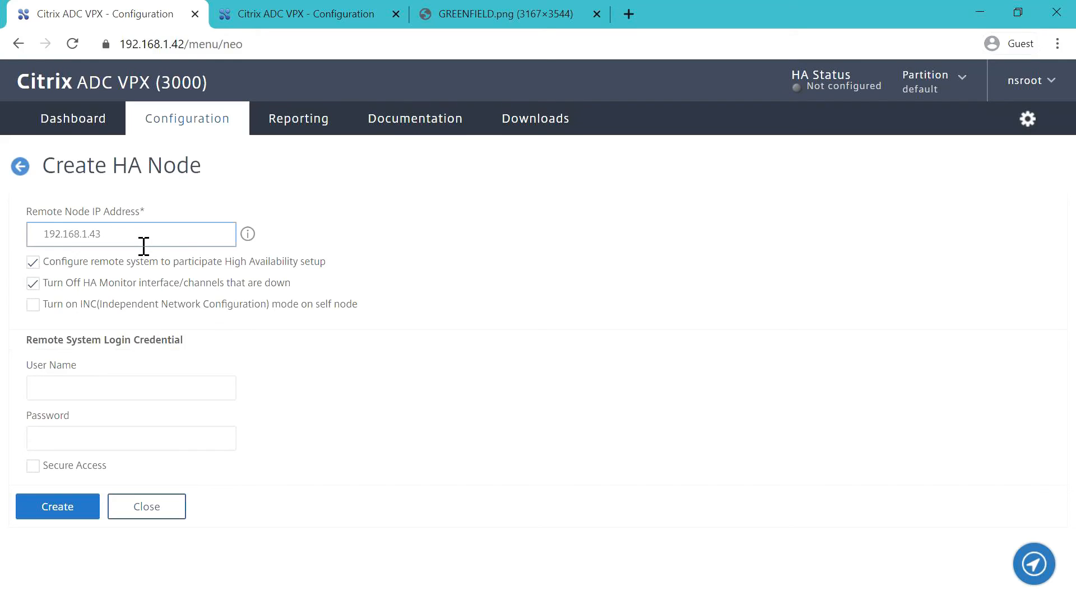
click(79, 394)
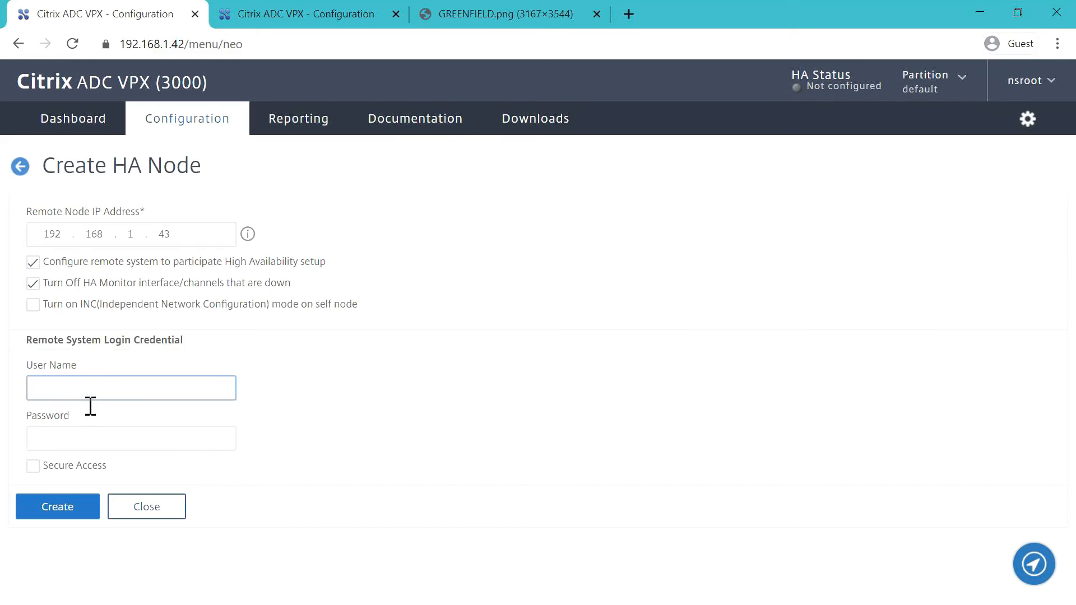
key(Tab)
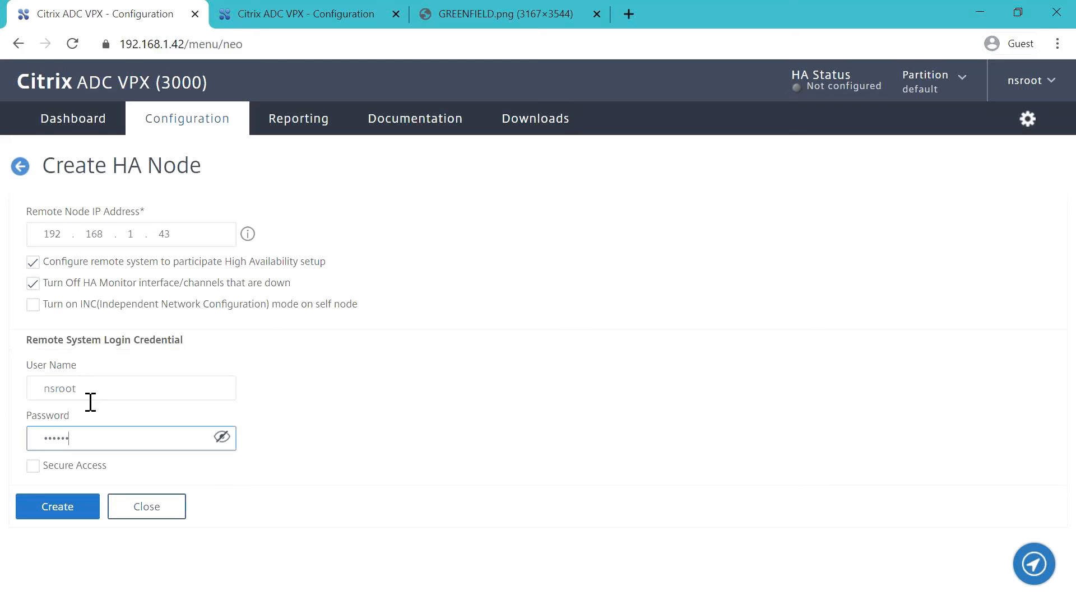
click(34, 469)
click(57, 514)
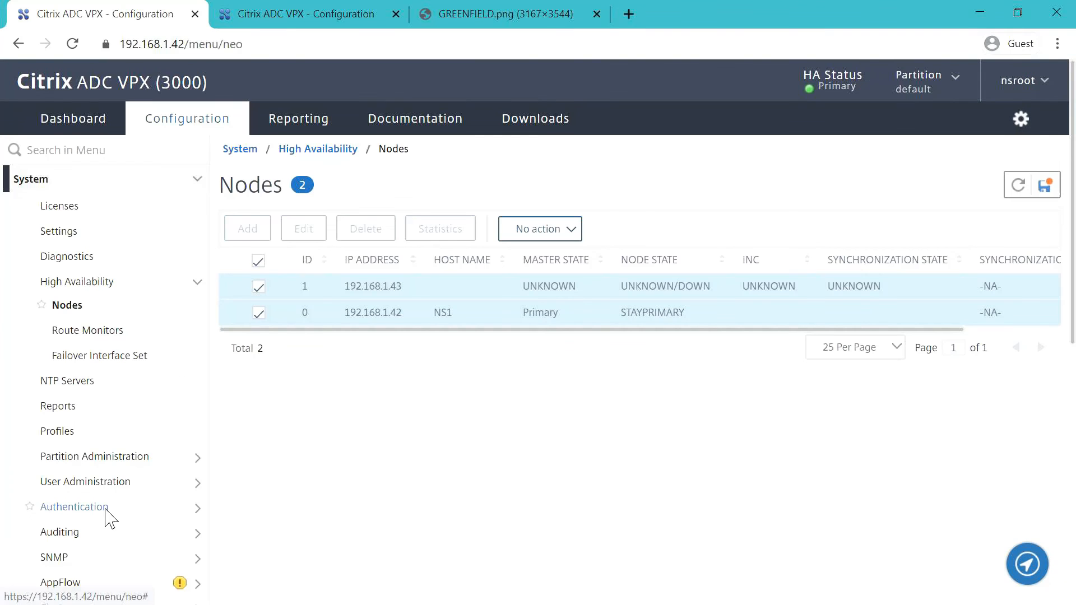
- Refresh the Nodes list until sync shows SUCCESS, then save the running configuration on 192.168.1.42
click(1029, 188)
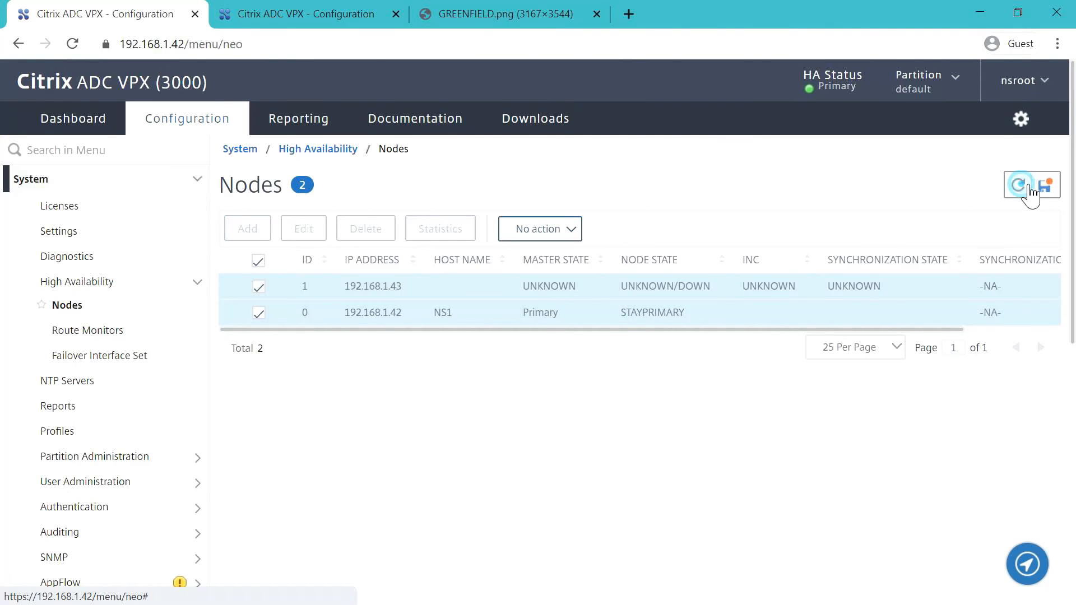
click(1029, 188)
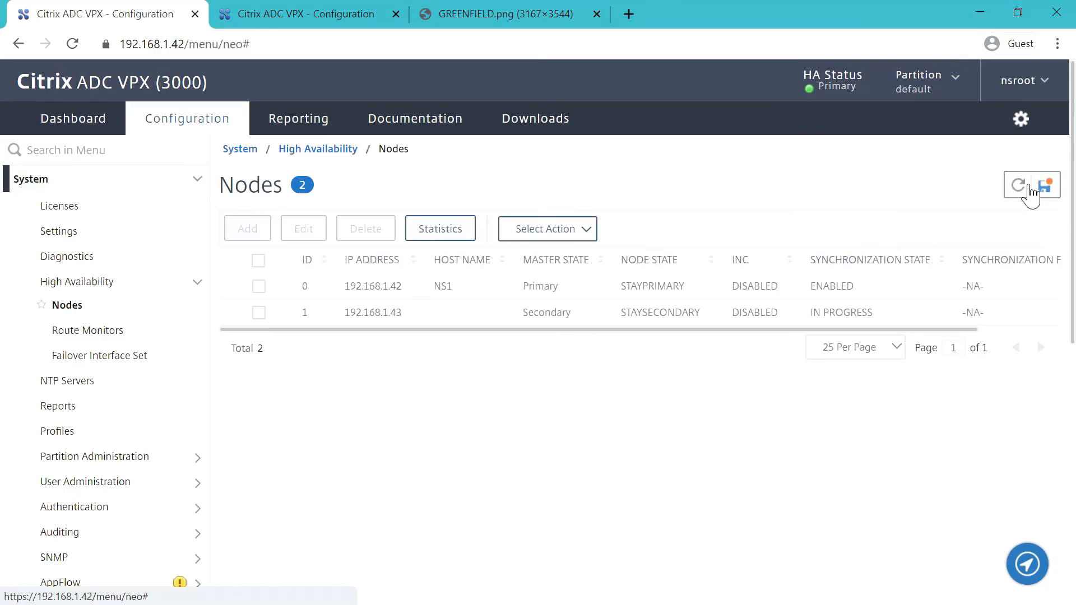
click(1018, 185)
click(1029, 187)
click(1028, 187)
click(1029, 187)
click(1028, 187)
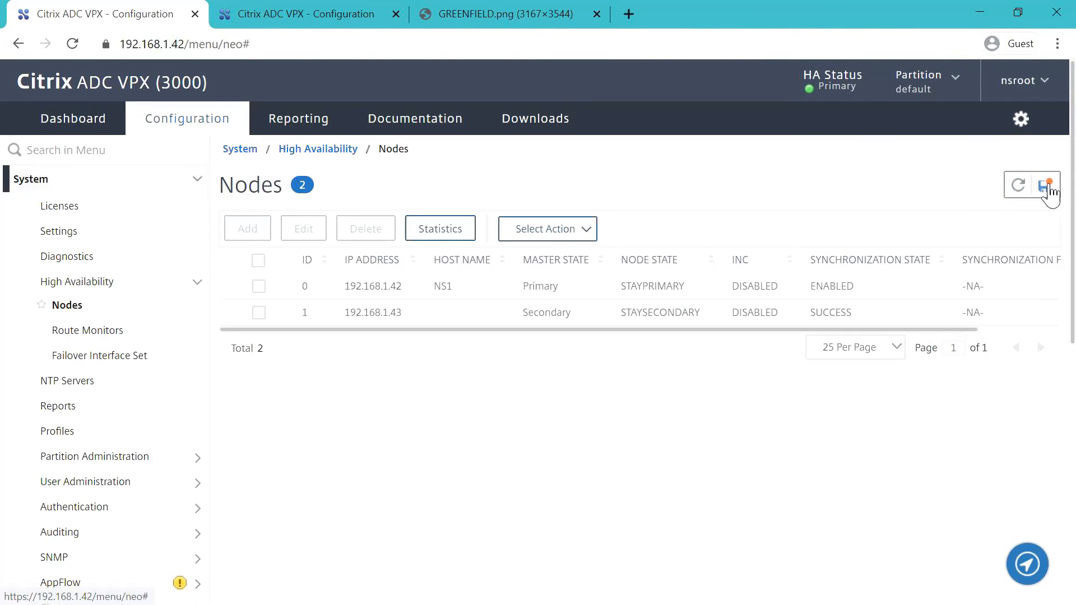
click(1046, 189)
click(657, 391)
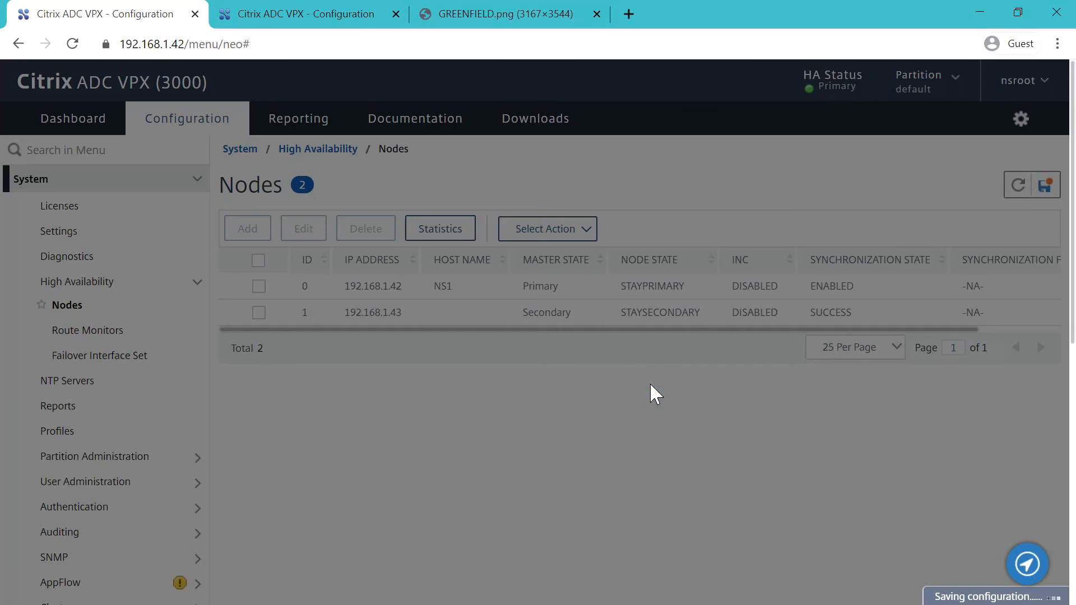
- On 192.168.1.43, refresh the Nodes list and save the configuration, dismissing the unchanged notice
click(327, 17)
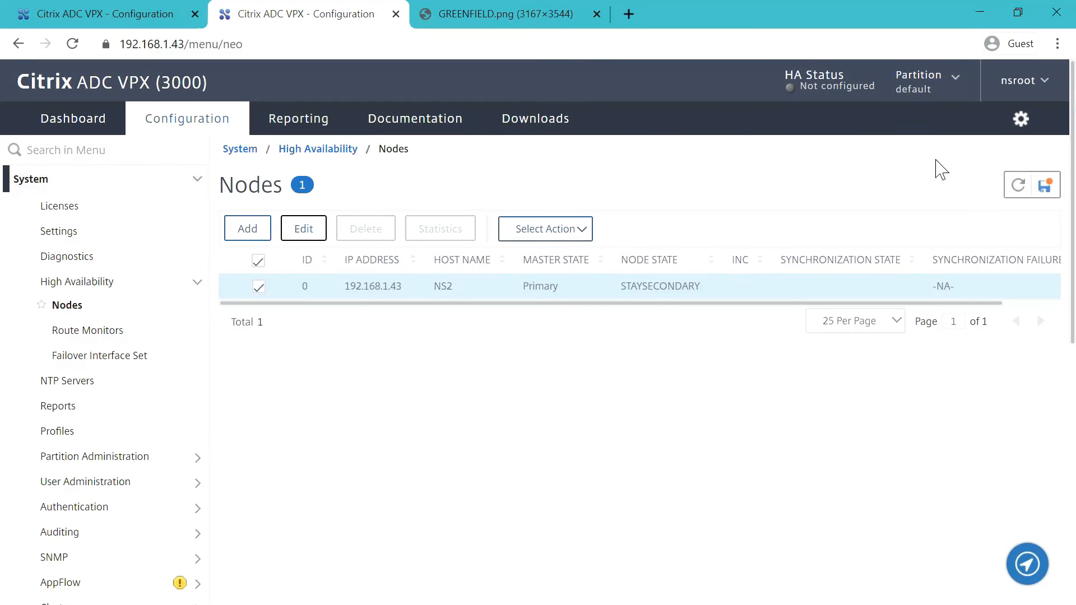
click(1024, 189)
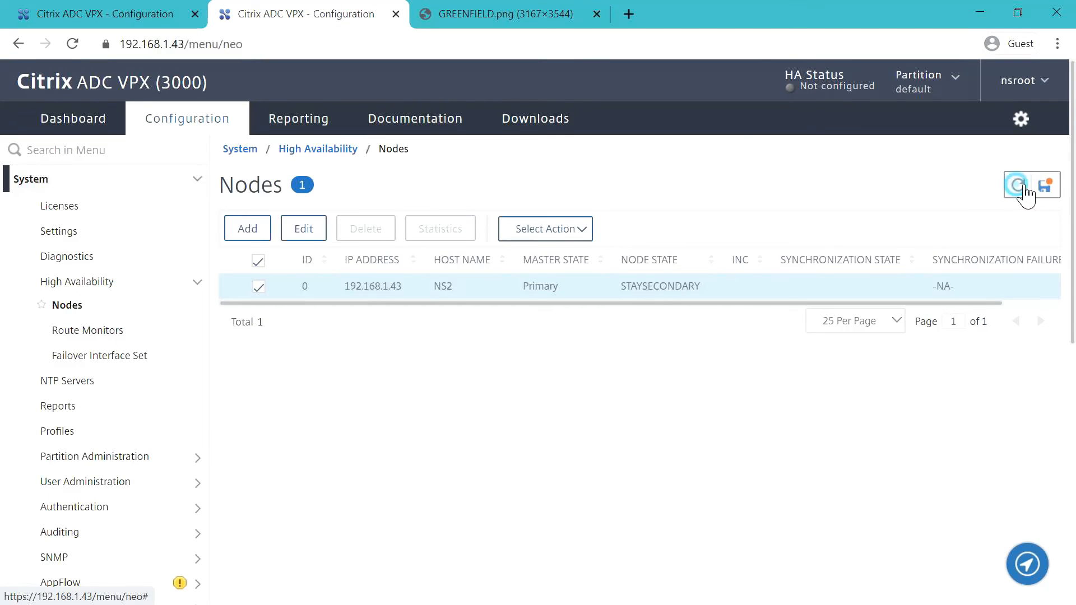
click(1055, 186)
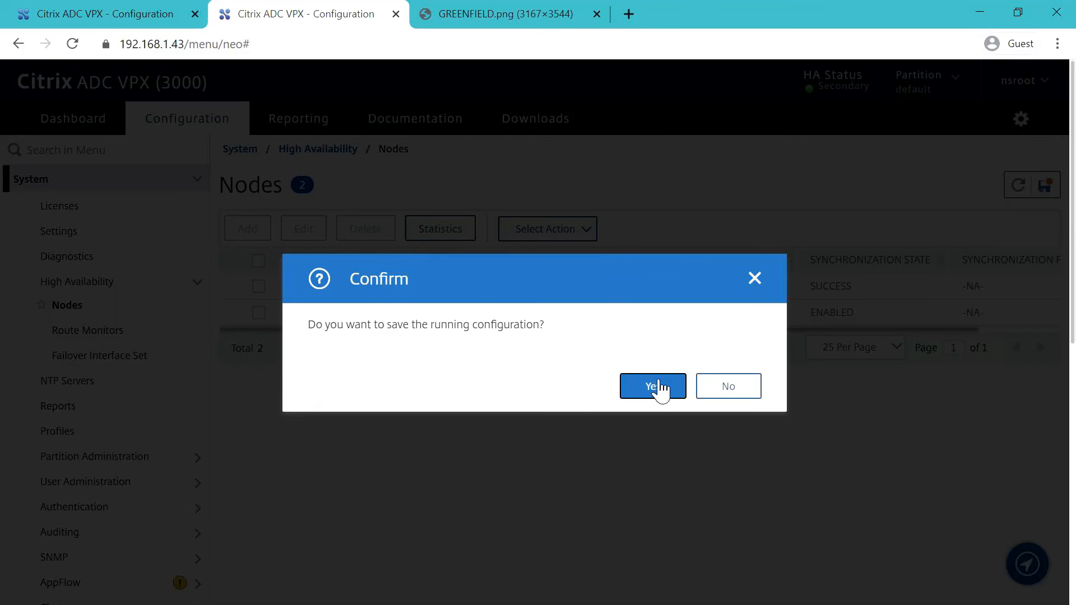
click(654, 383)
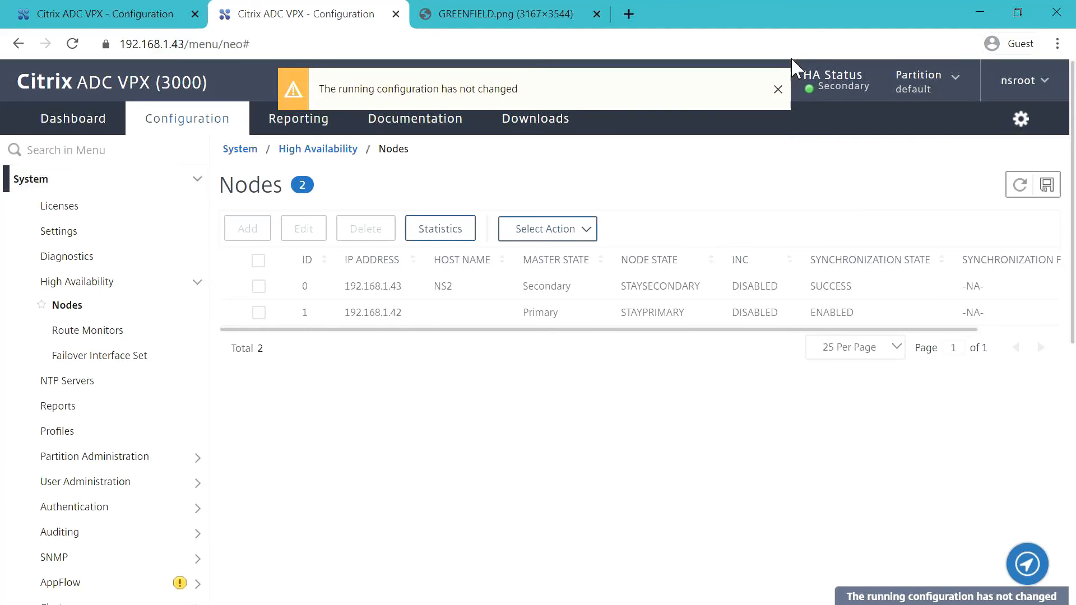
click(778, 88)
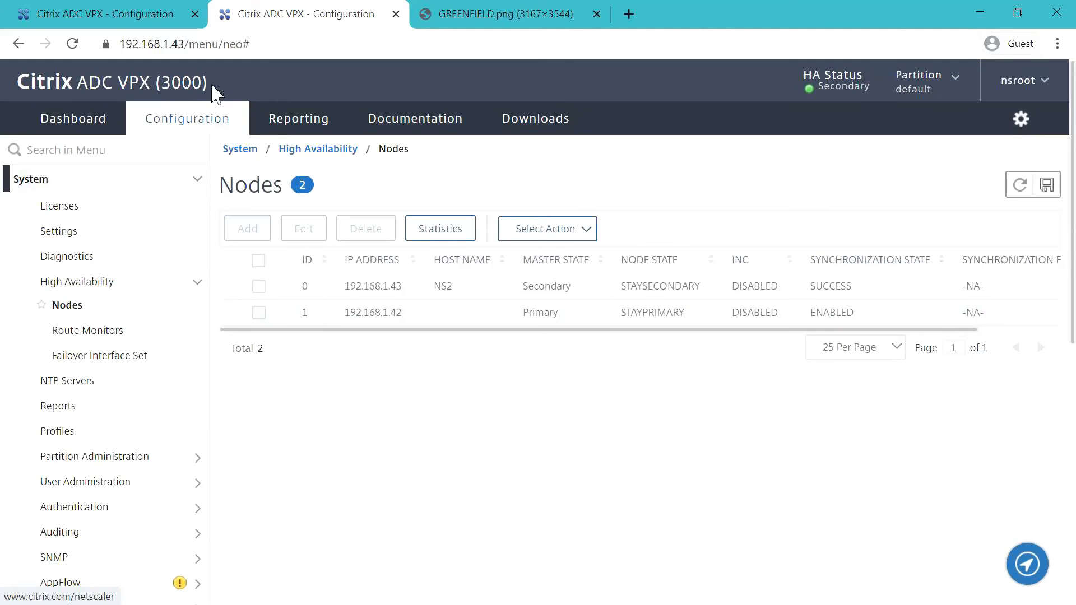
- Switch to 192.168.1.42 and open the System > Network > RPC nodes list
click(142, 15)
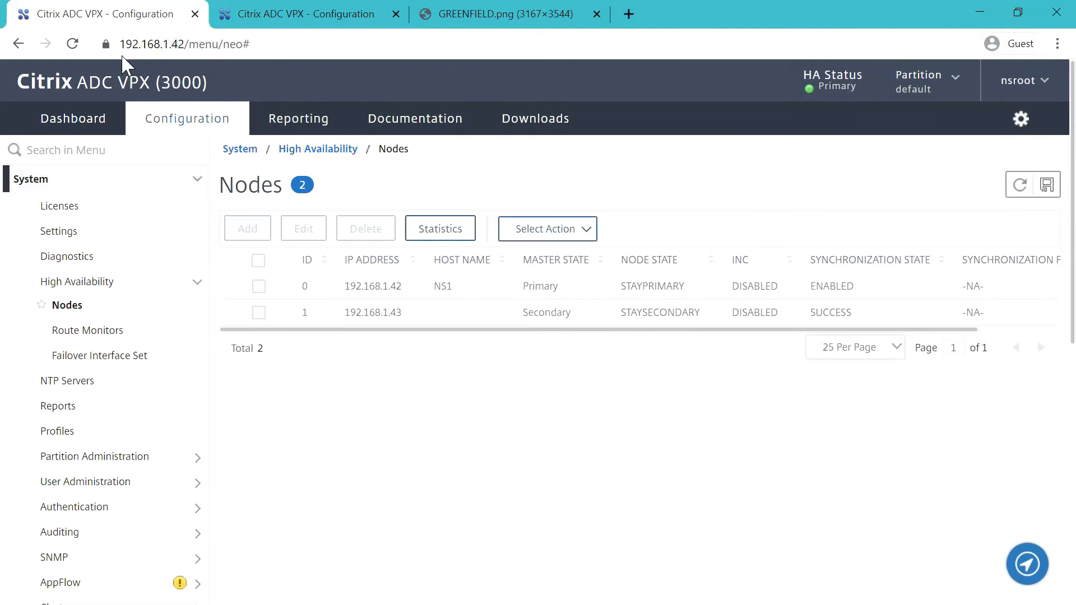
scroll(115, 291, down, 2)
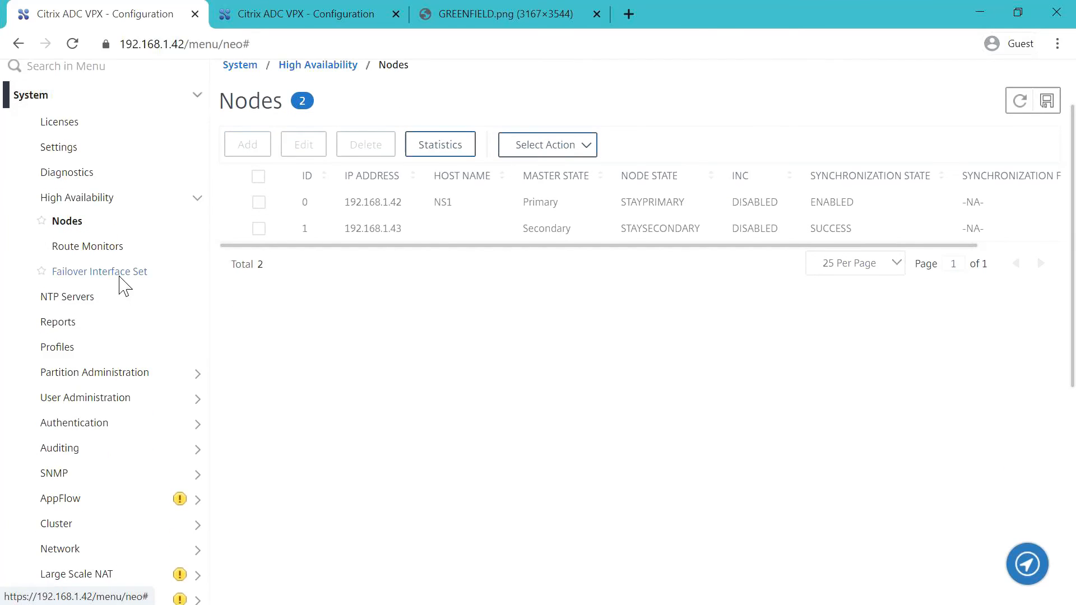
scroll(124, 286, down, 3)
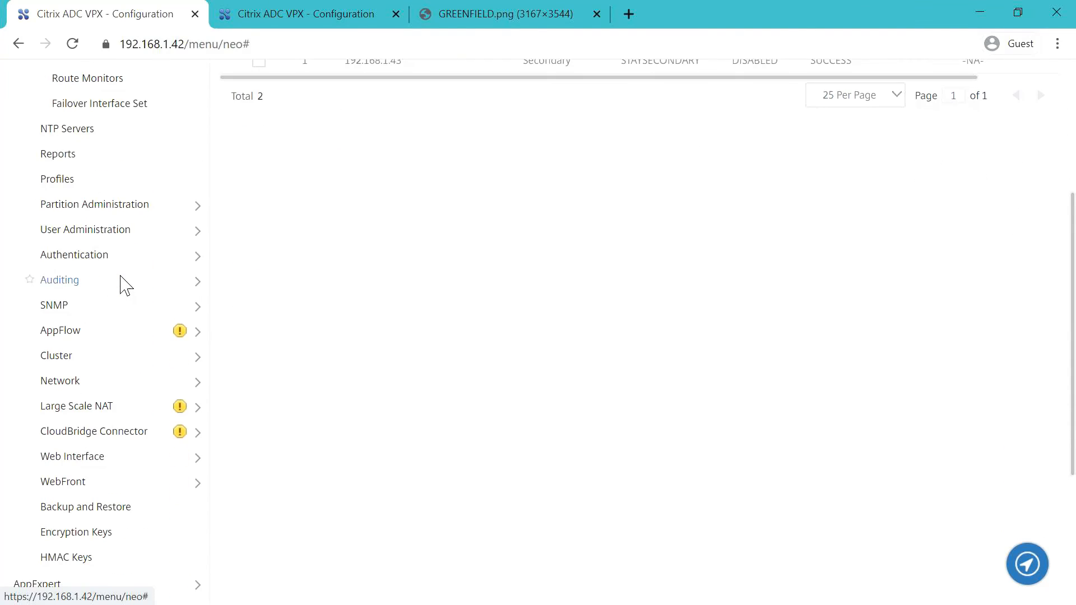
click(102, 387)
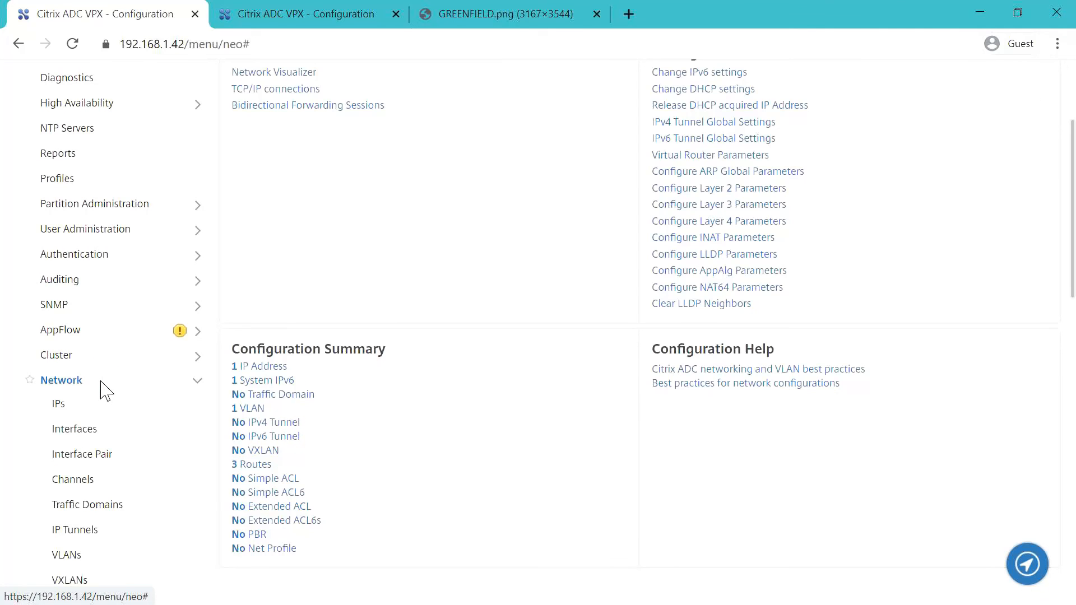
scroll(101, 381, down, 7)
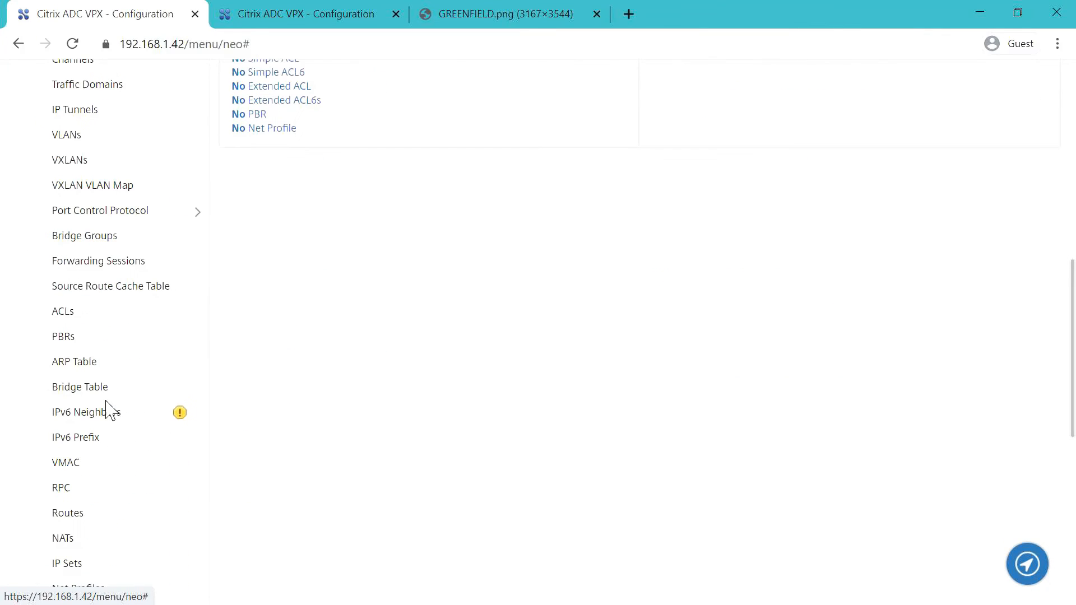
click(74, 489)
scroll(75, 495, down, 3)
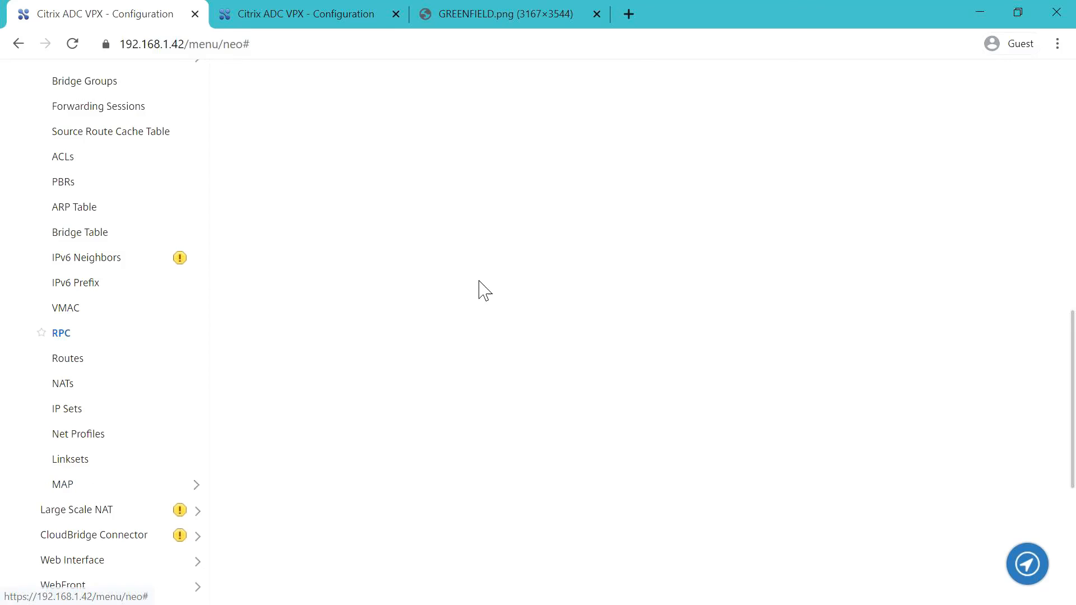
scroll(486, 288, up, 10)
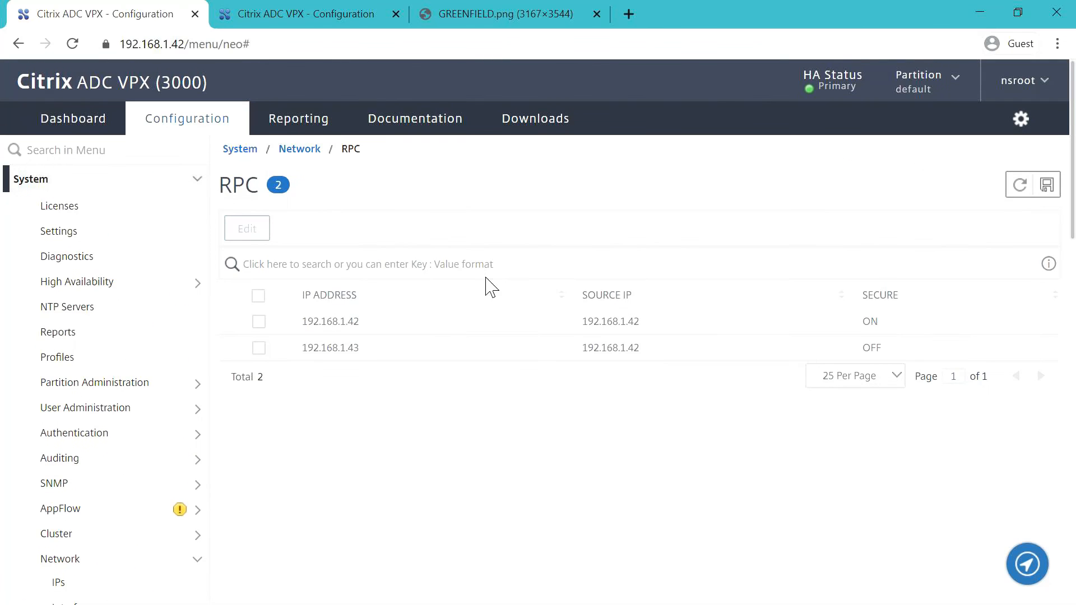
- Give RPC node 192.168.1.42 a new, confirmed password
click(259, 322)
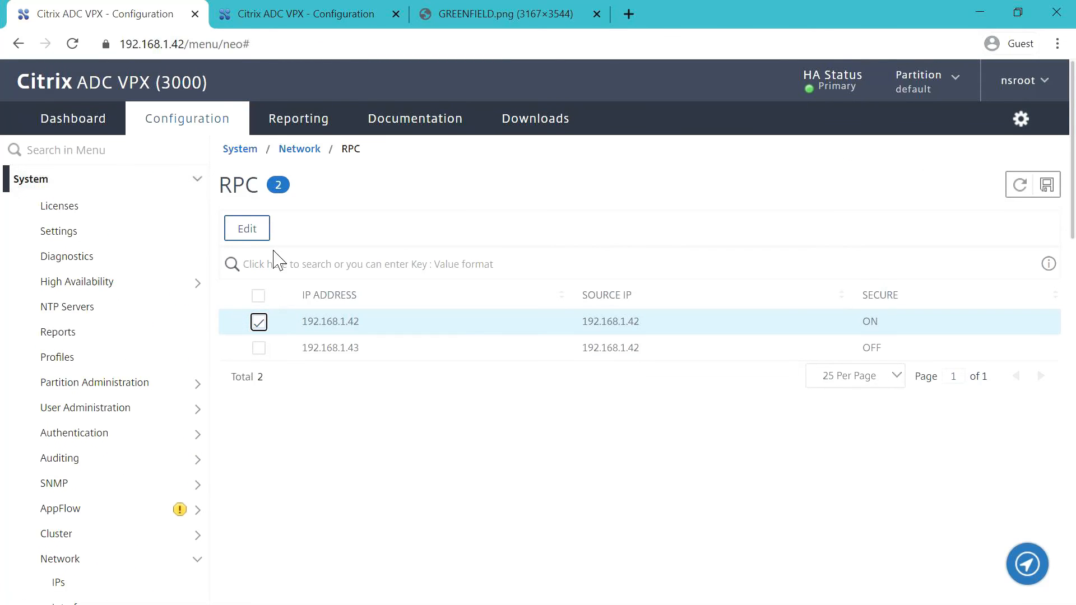
click(247, 229)
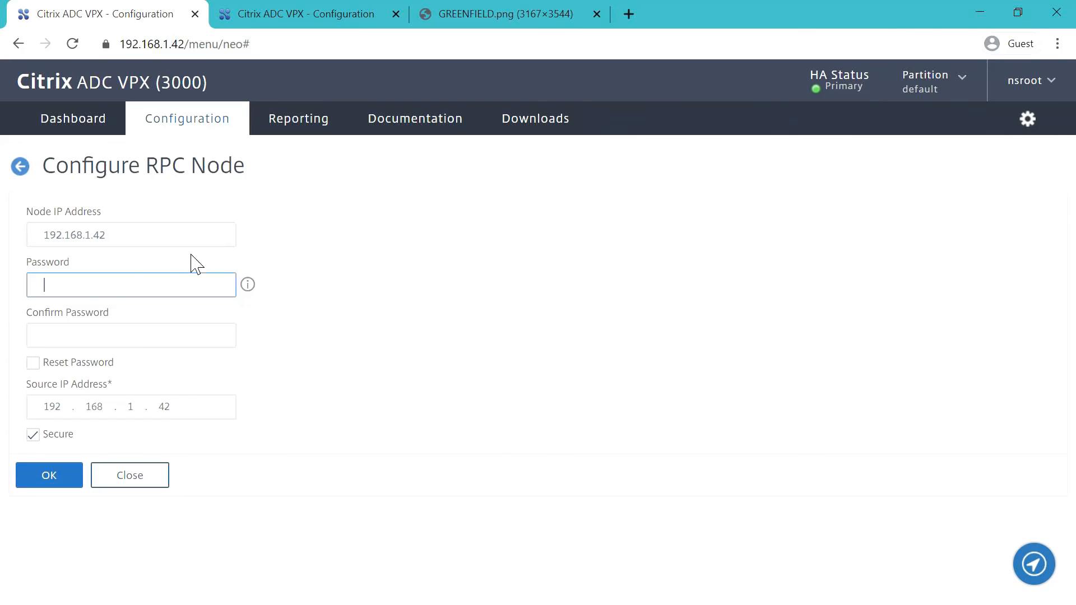
click(89, 291)
text(1)
key(Tab)
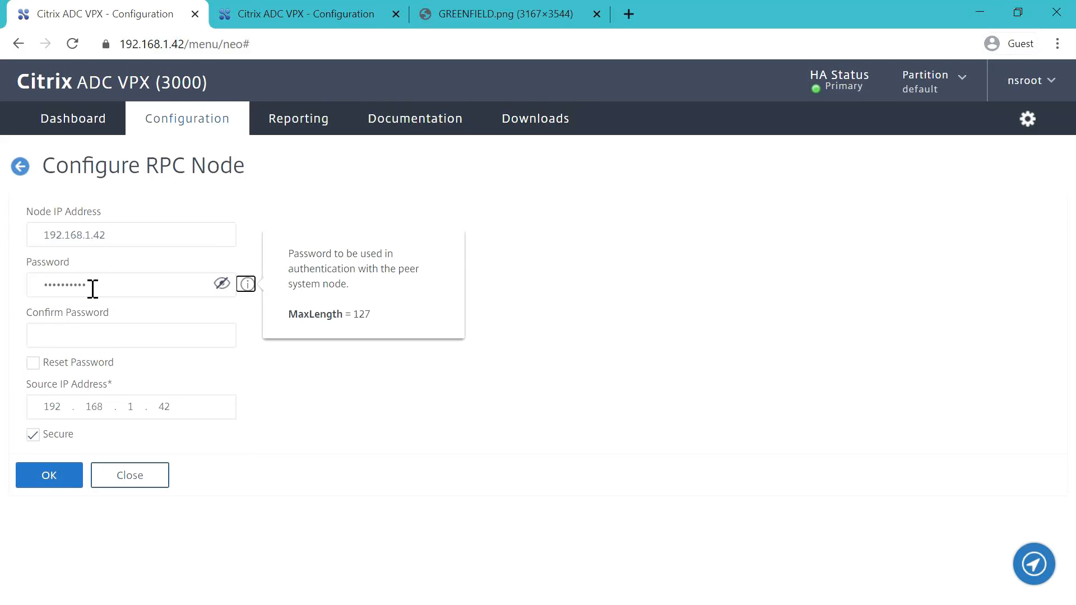
key(Tab)
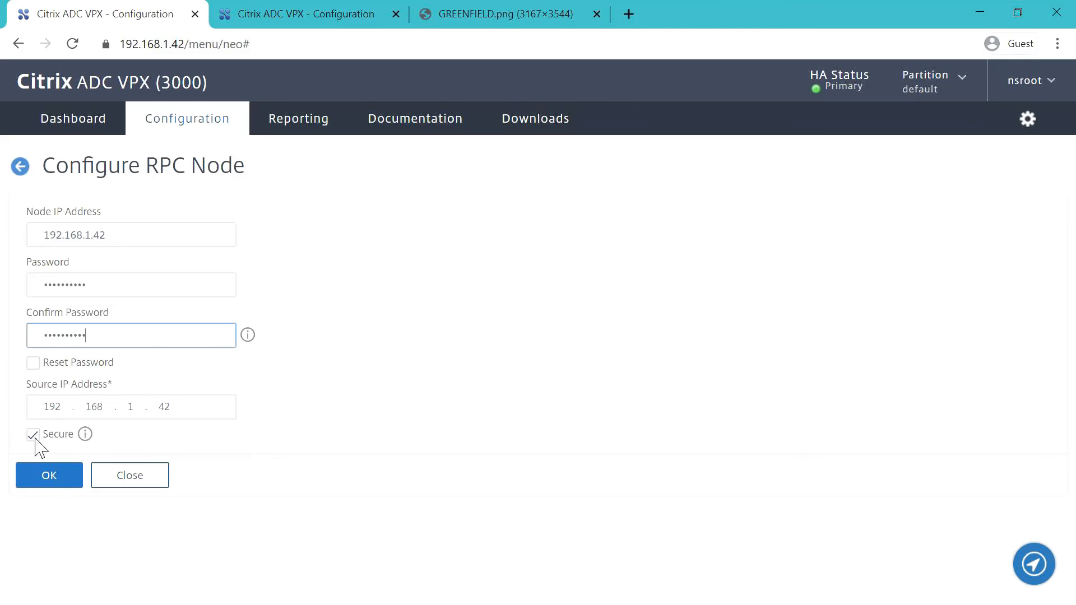
click(50, 483)
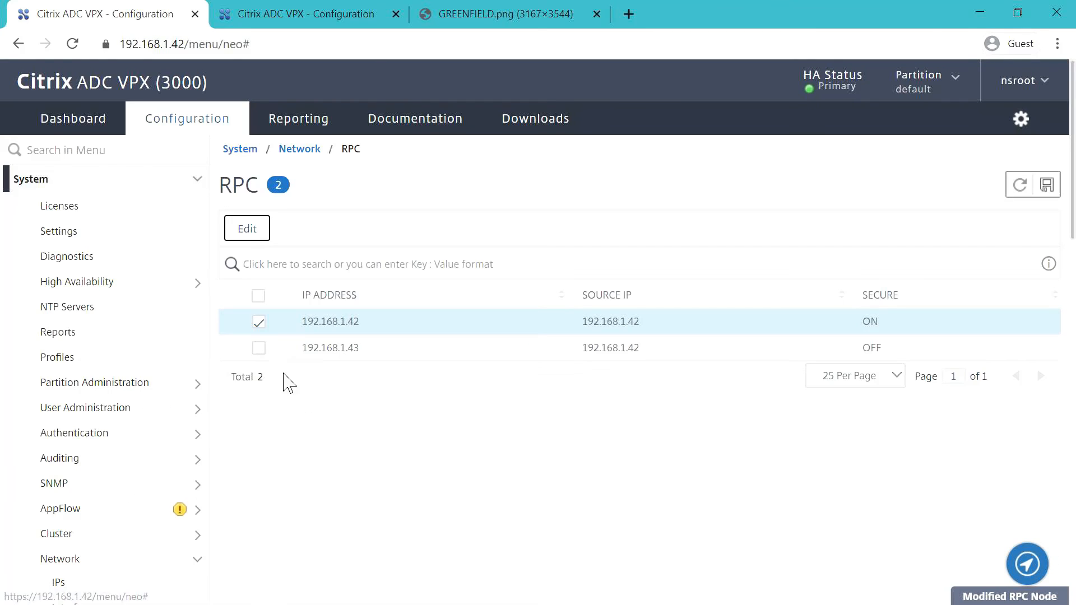
- Give RPC node 192.168.1.43 a new password and tick Secure
click(259, 322)
click(261, 349)
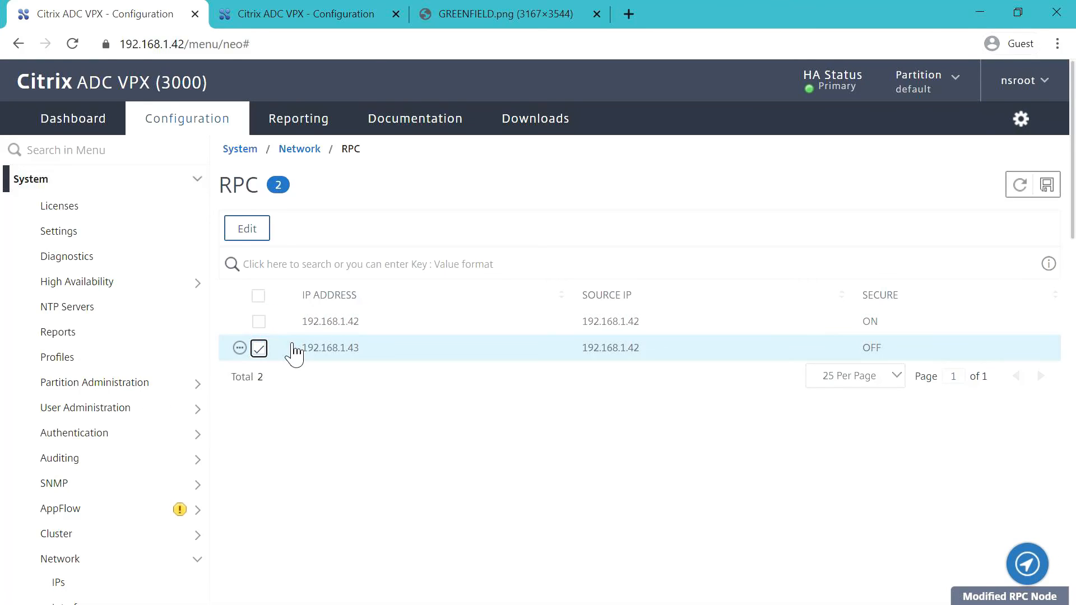
click(247, 231)
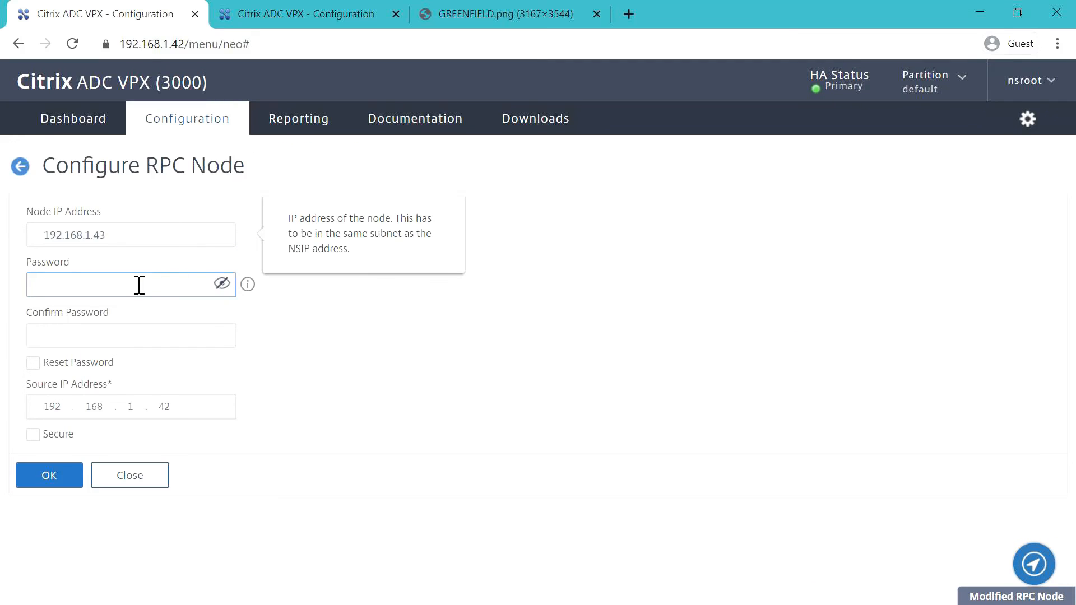
text(n)
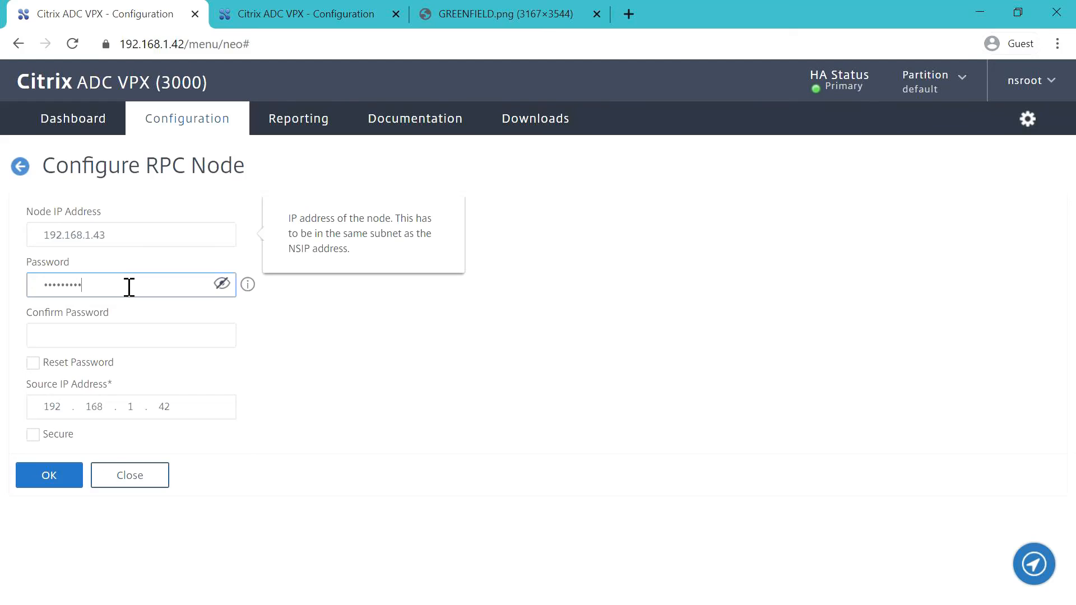
key(Tab)
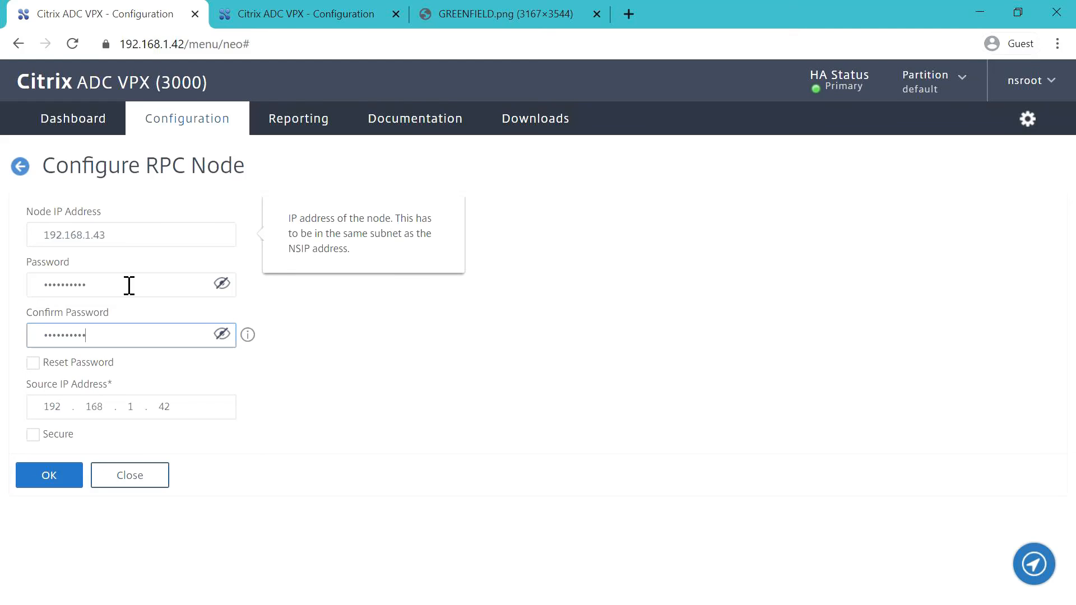
click(32, 435)
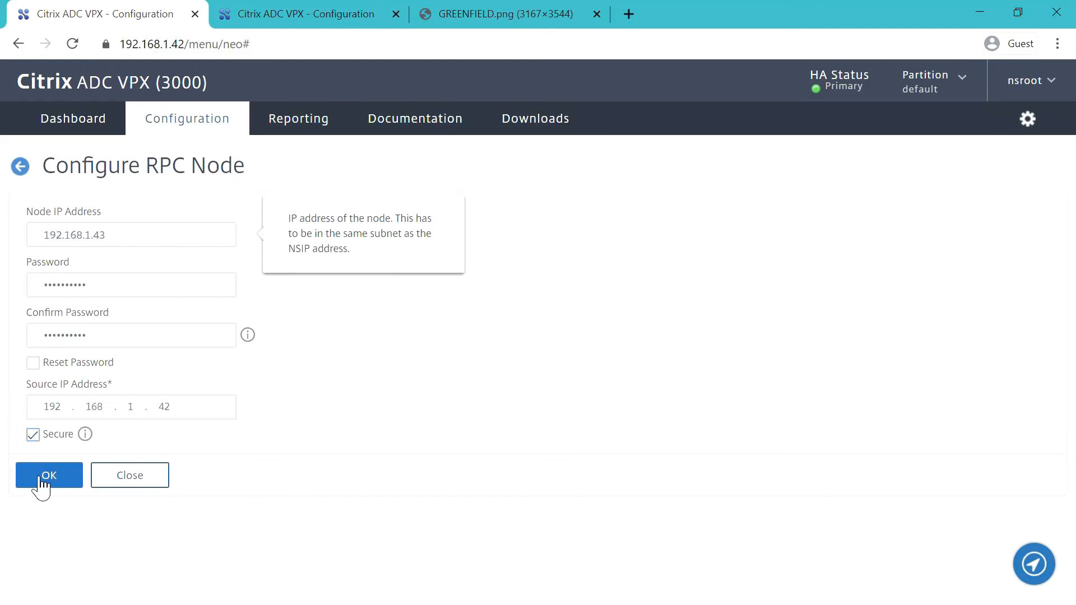
click(51, 478)
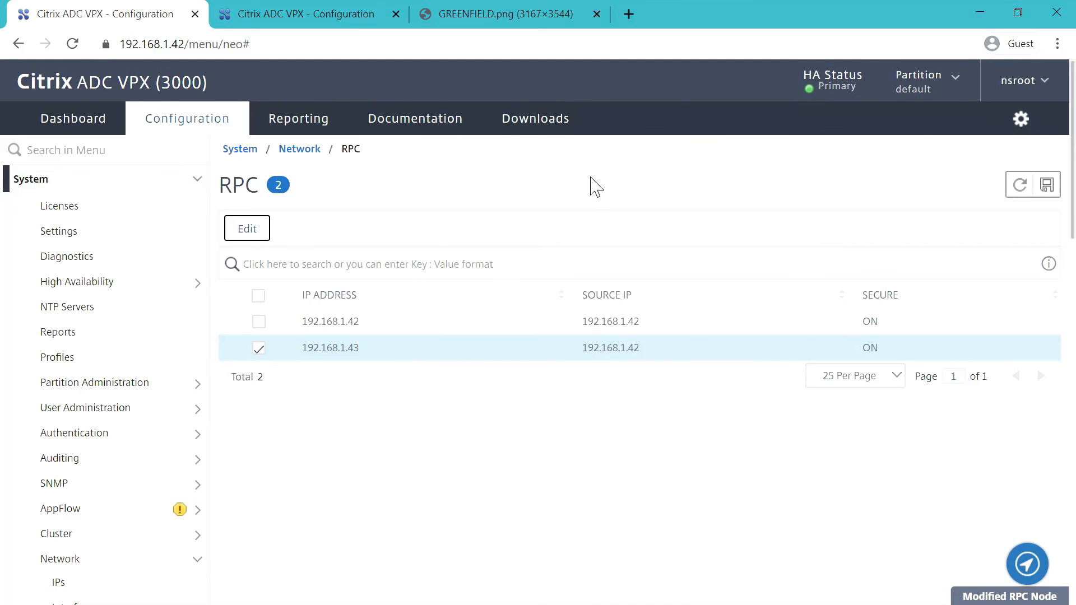
- On the 192.168.1.43 appliance, open the System > Network > RPC nodes list
click(283, 17)
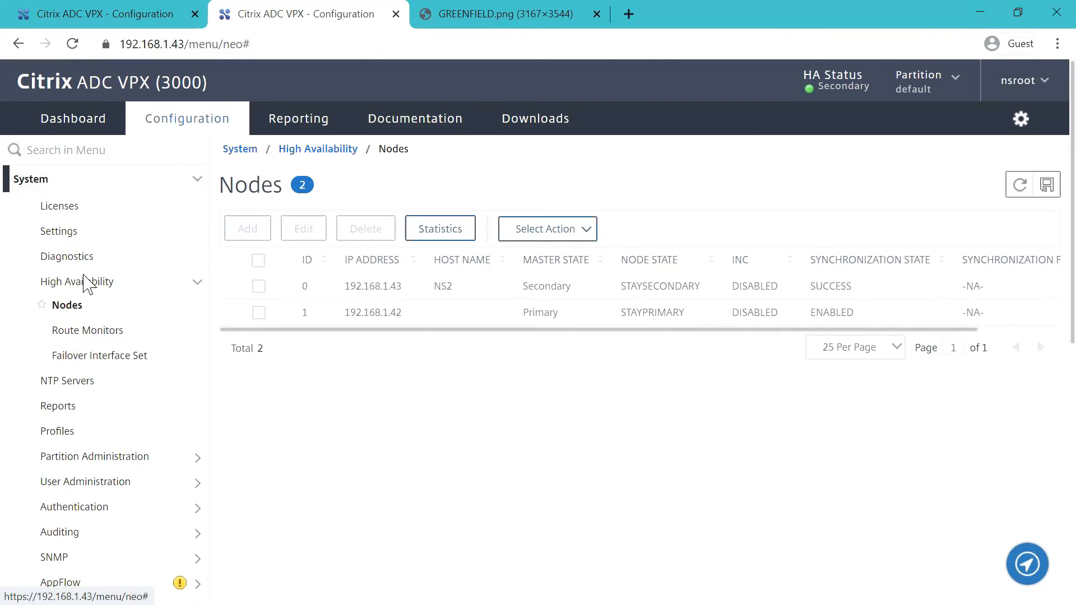
scroll(101, 348, down, 6)
click(89, 296)
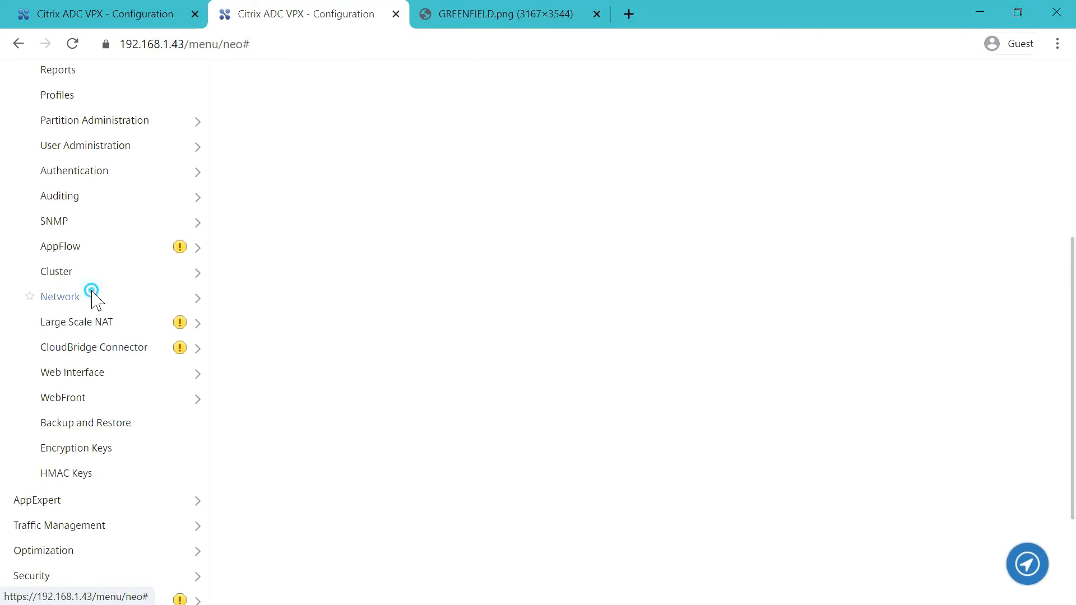
scroll(89, 480, down, 5)
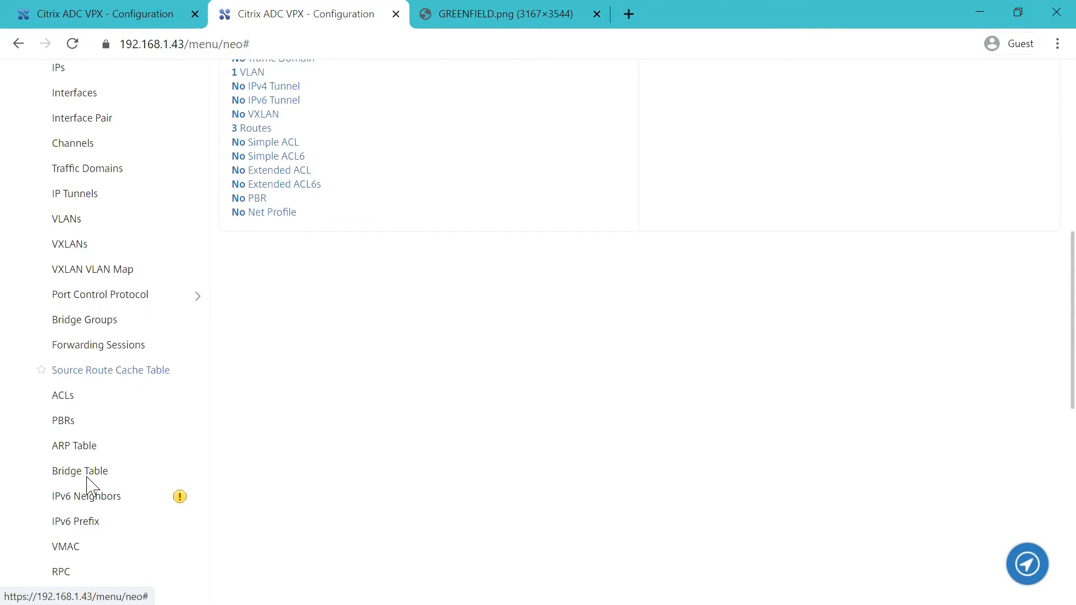
scroll(84, 457, down, 2)
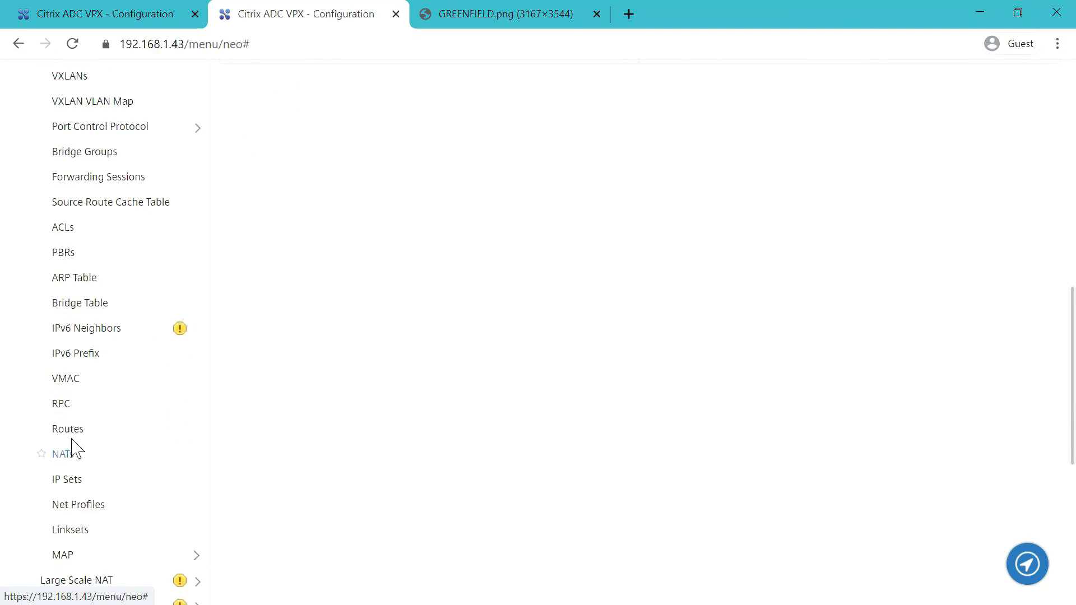
click(66, 406)
scroll(66, 408, down, 1)
scroll(422, 176, up, 10)
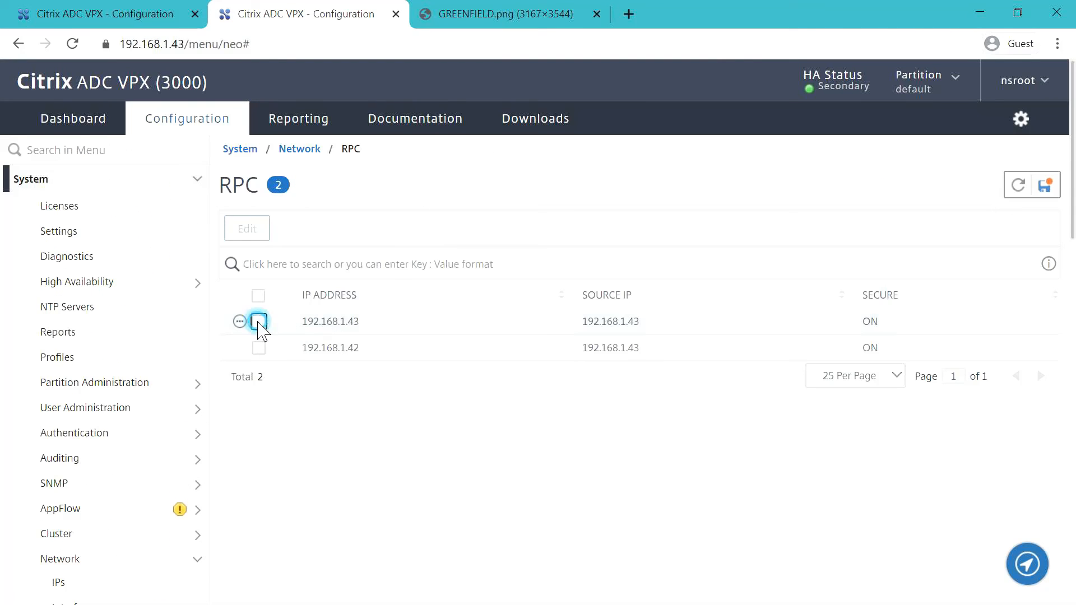
- Enter and confirm a new password for RPC node 192.168.1.43
click(258, 321)
click(247, 228)
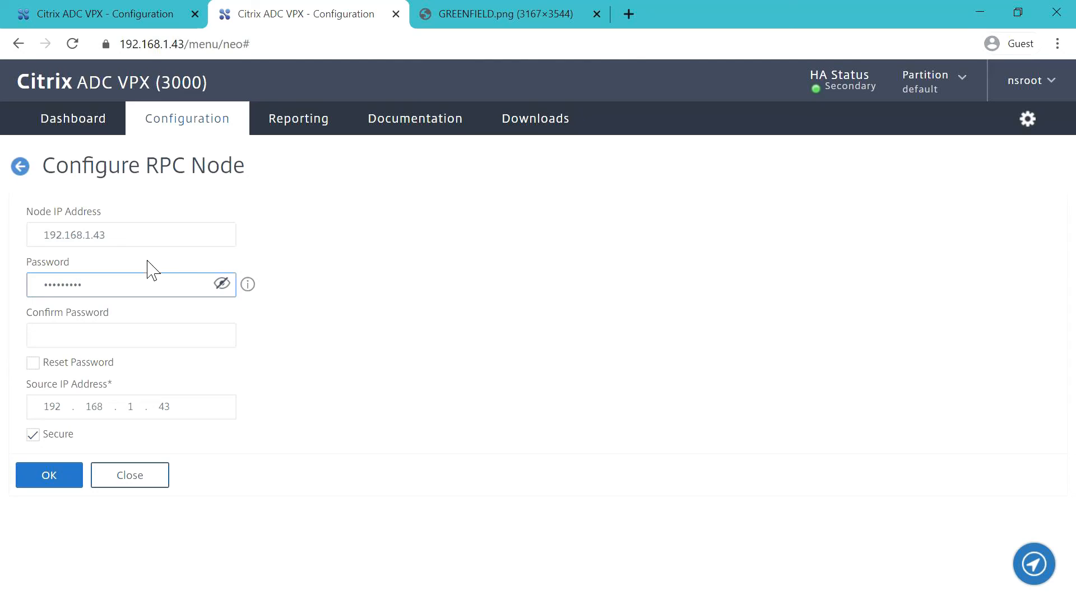
key(Tab)
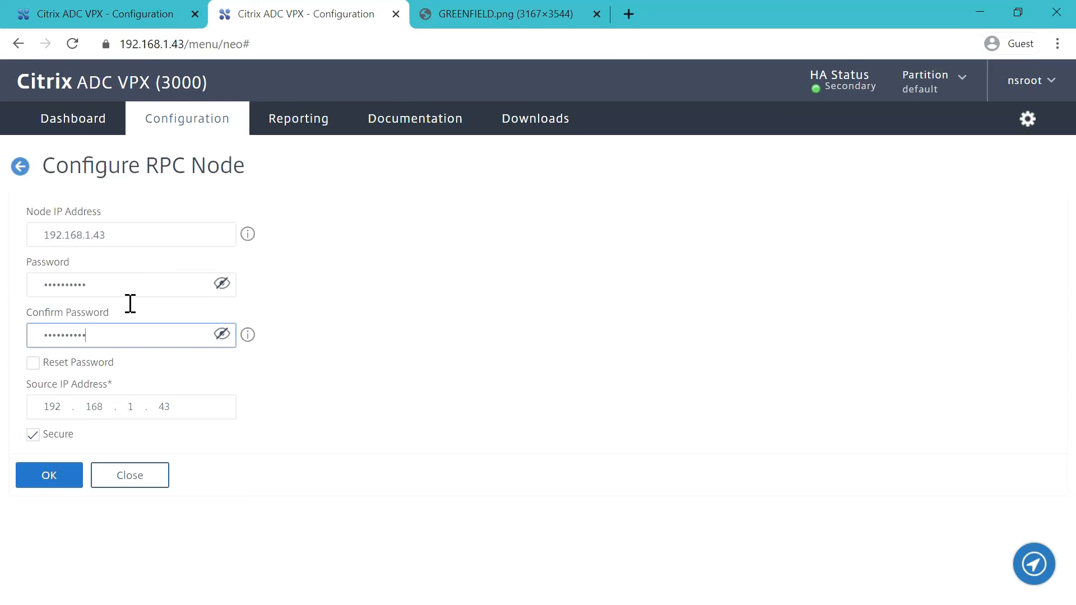
click(34, 477)
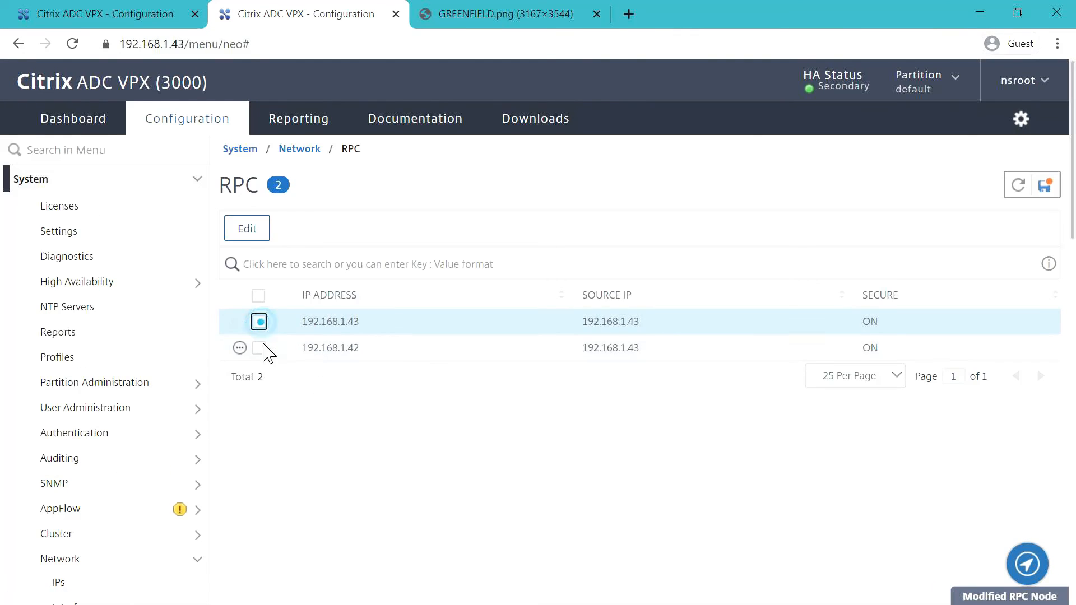
- Enter and confirm a new password for RPC node 192.168.1.42
click(258, 322)
click(259, 348)
click(247, 229)
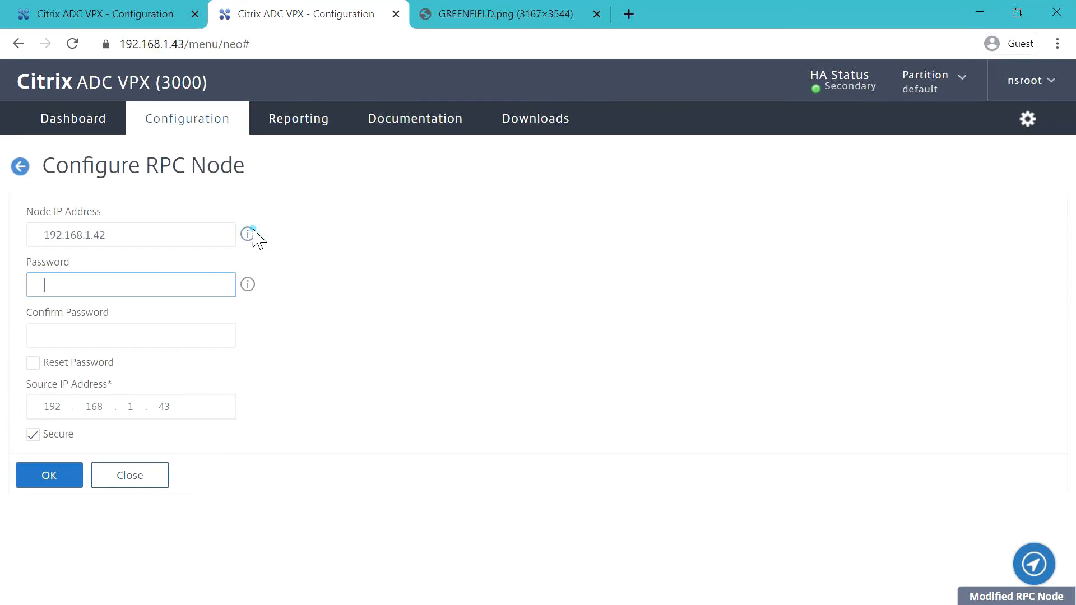
click(95, 283)
text(•)
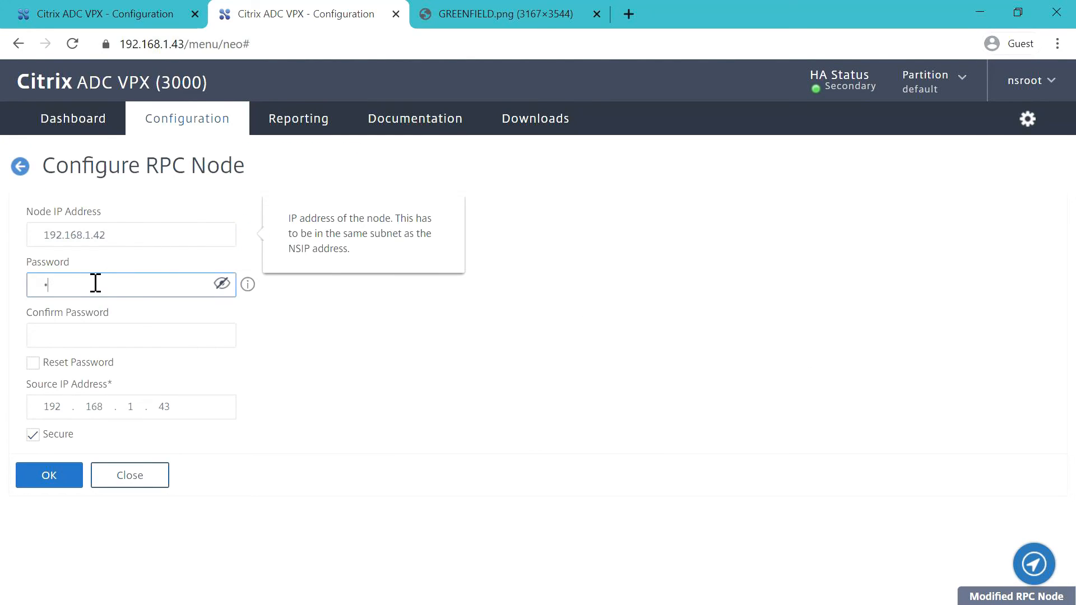
text(•)
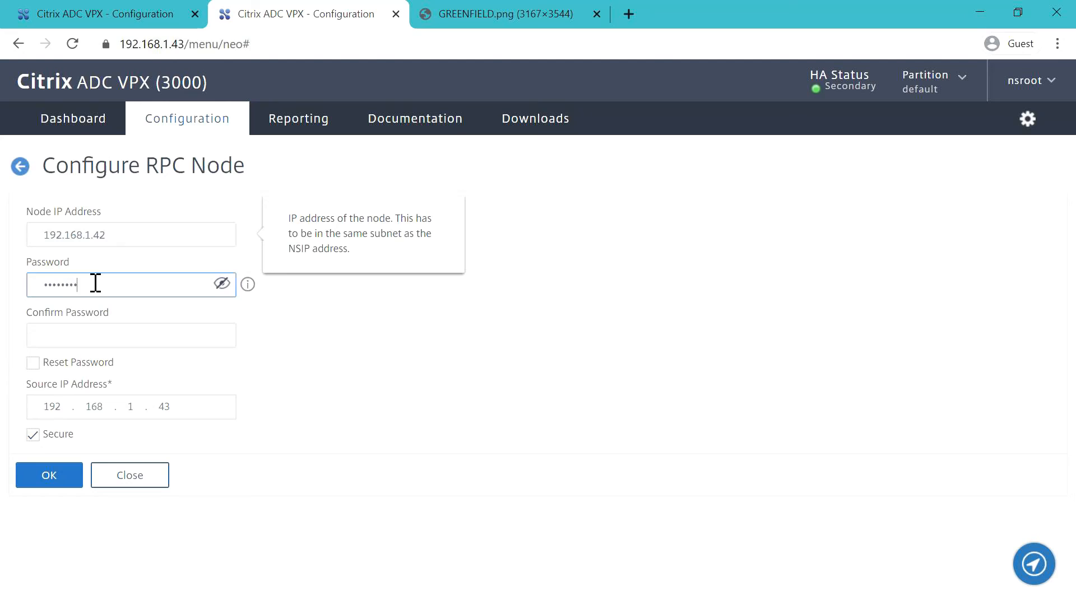
key(Tab)
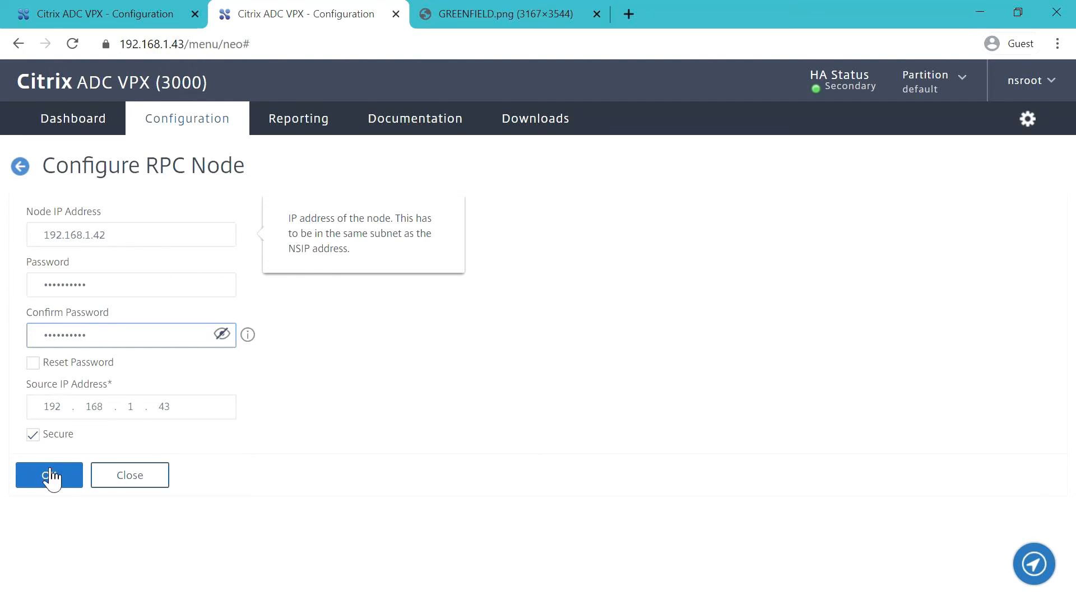
click(52, 480)
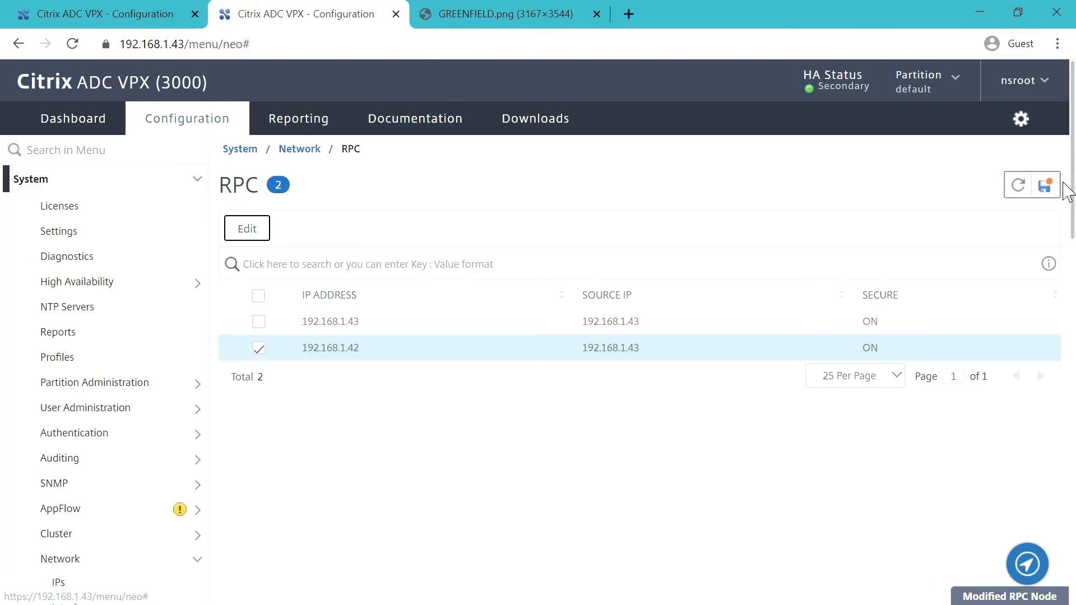
- Save the secondary's running configuration and return to the primary appliance 192.168.1.42
click(1044, 186)
click(651, 388)
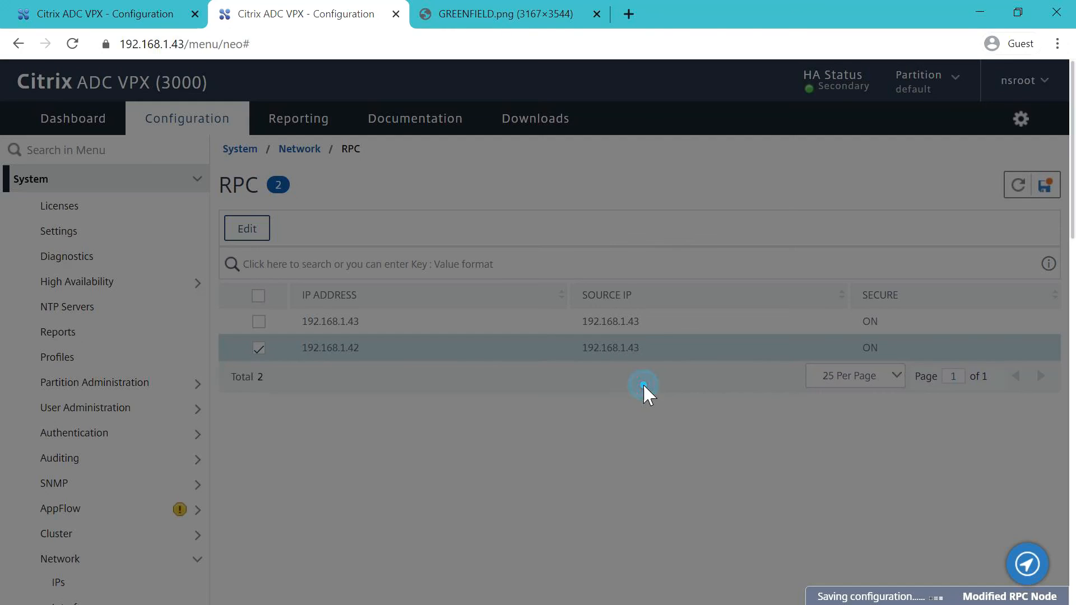
click(23, 20)
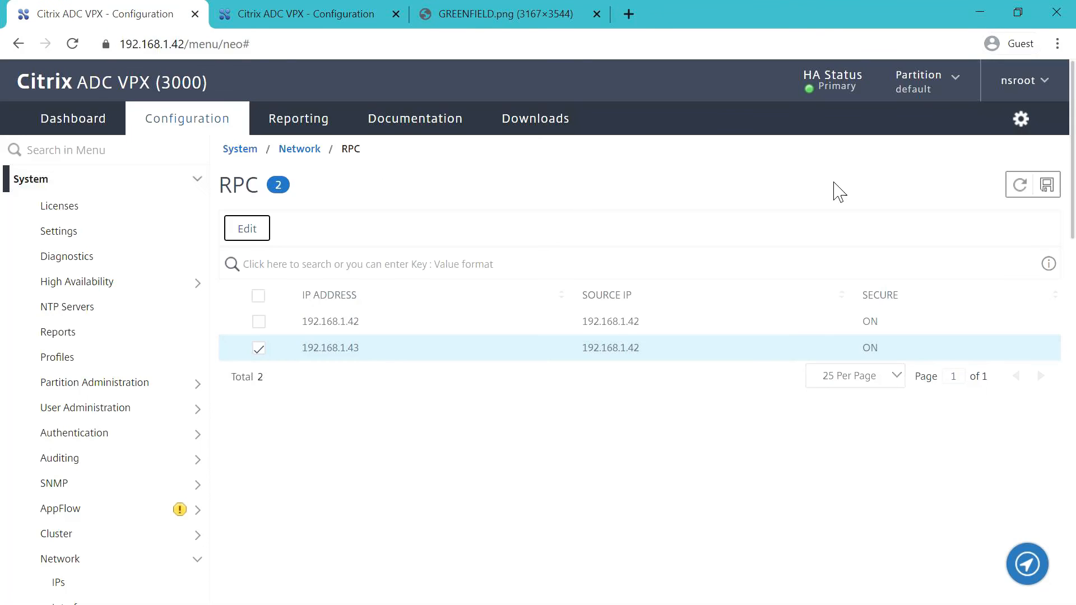
- Save the primary's running configuration and view its High Availability Nodes list
click(1047, 186)
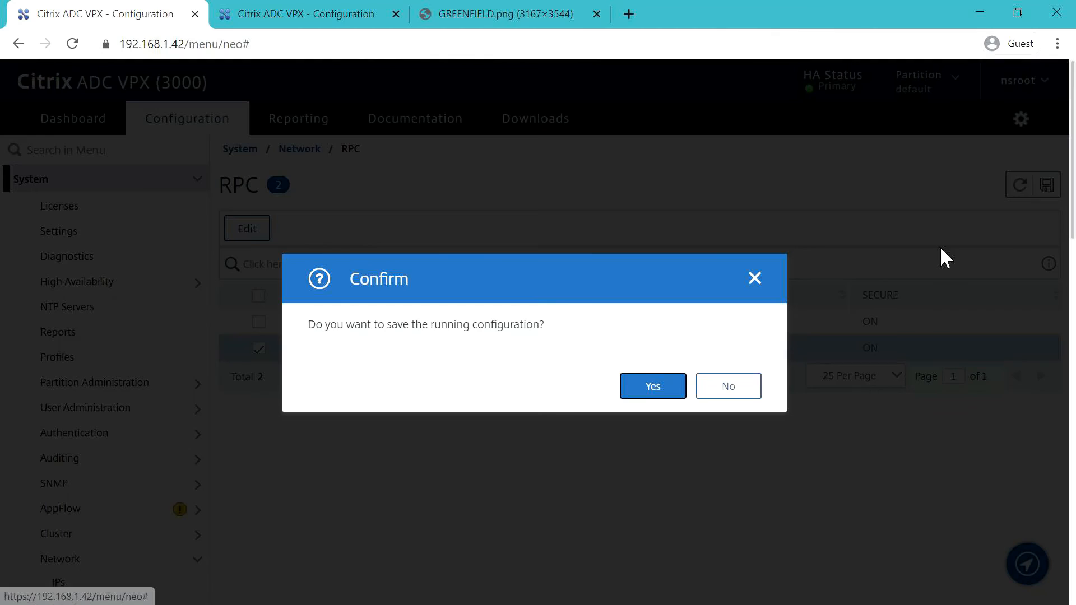
click(659, 383)
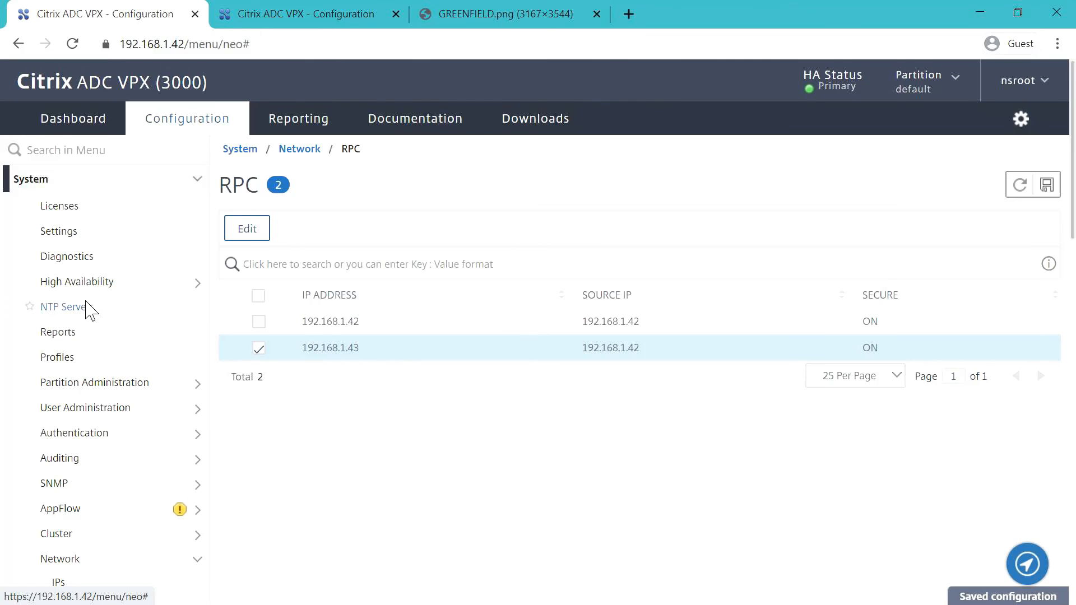
click(94, 283)
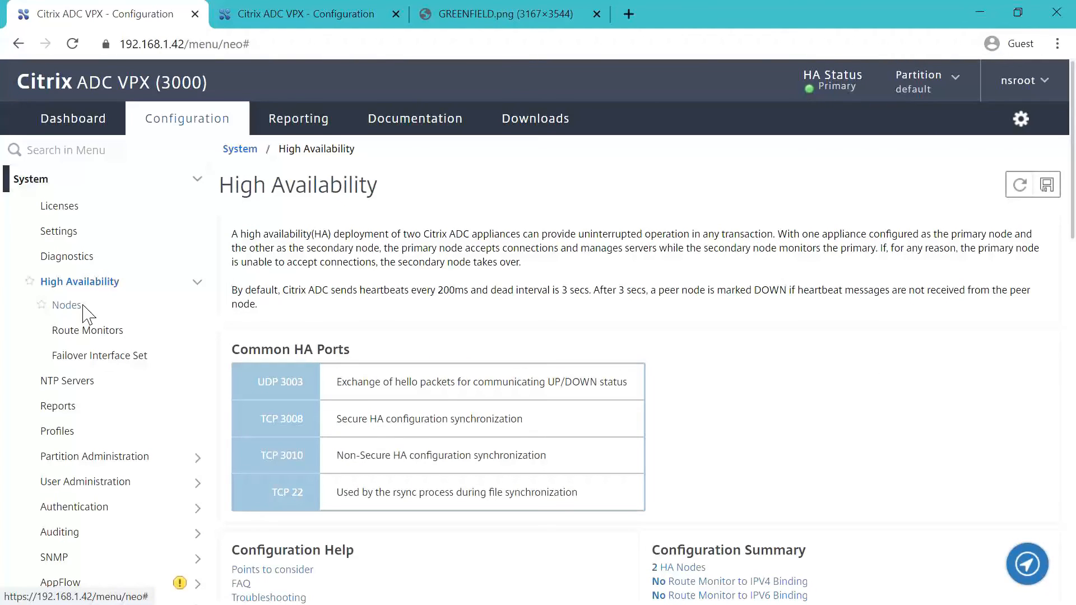
click(67, 305)
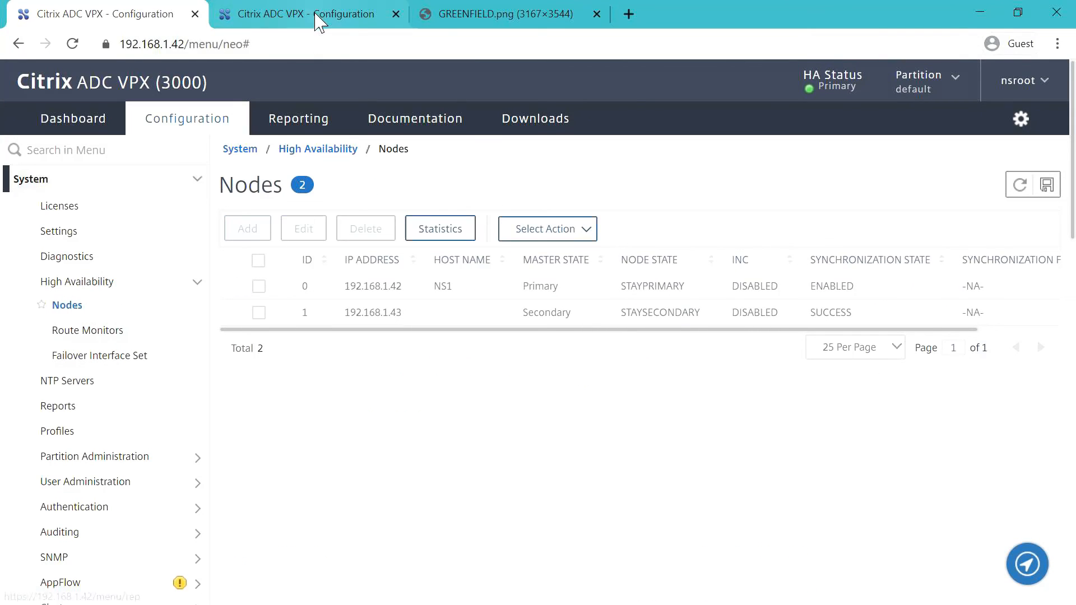
- Show the HA Nodes list on the secondary appliance 192.168.1.43, with NS2 STAYSECONDARY
click(313, 13)
click(78, 282)
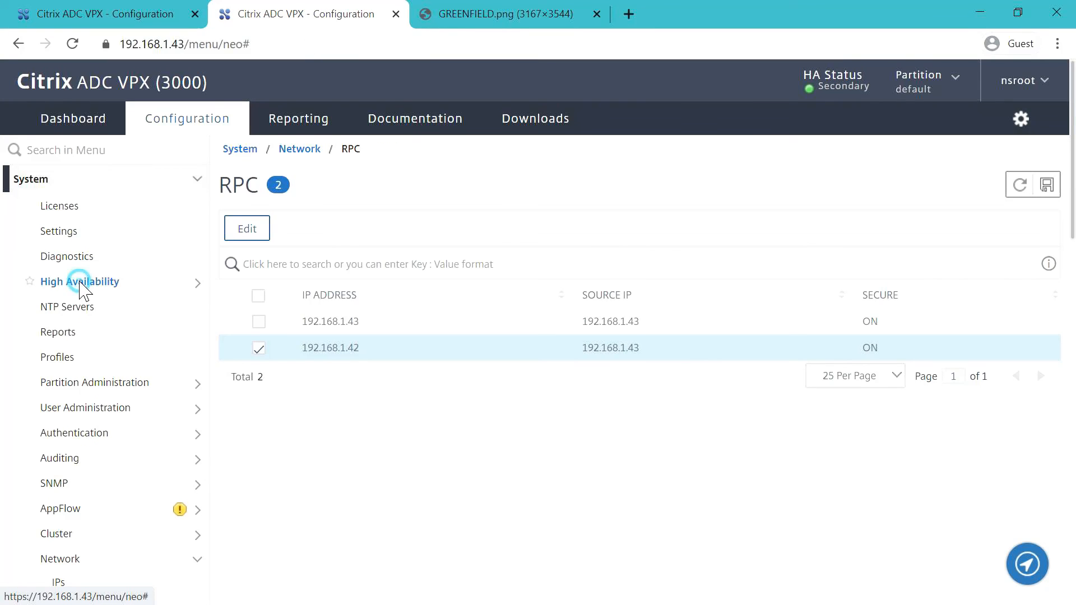
click(76, 306)
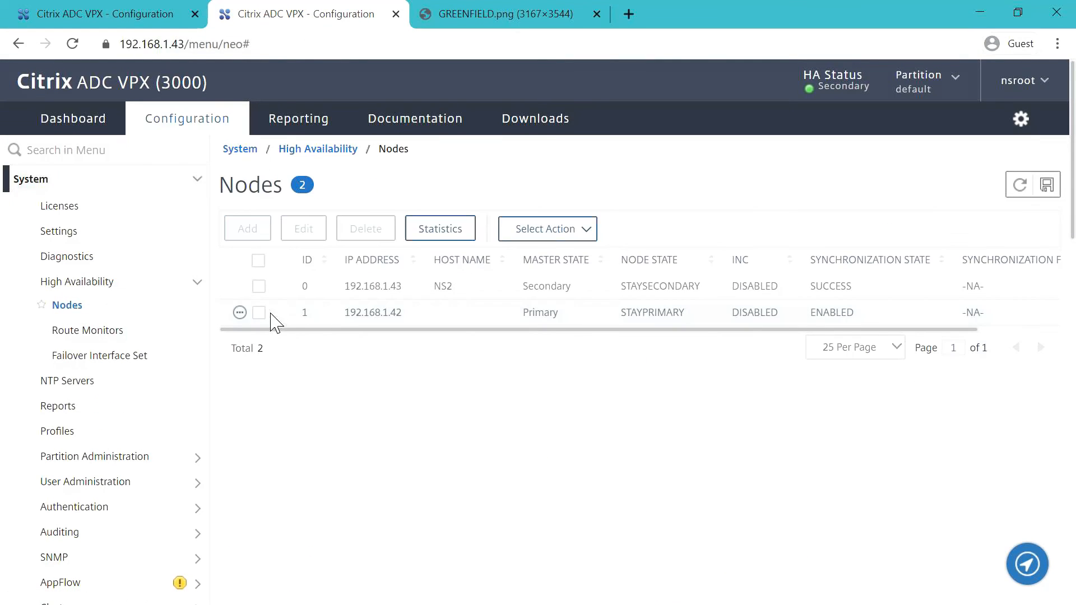
- On the secondary's tab, set HA node 0 (192.168.1.43) status to ENABLED and refresh
click(259, 286)
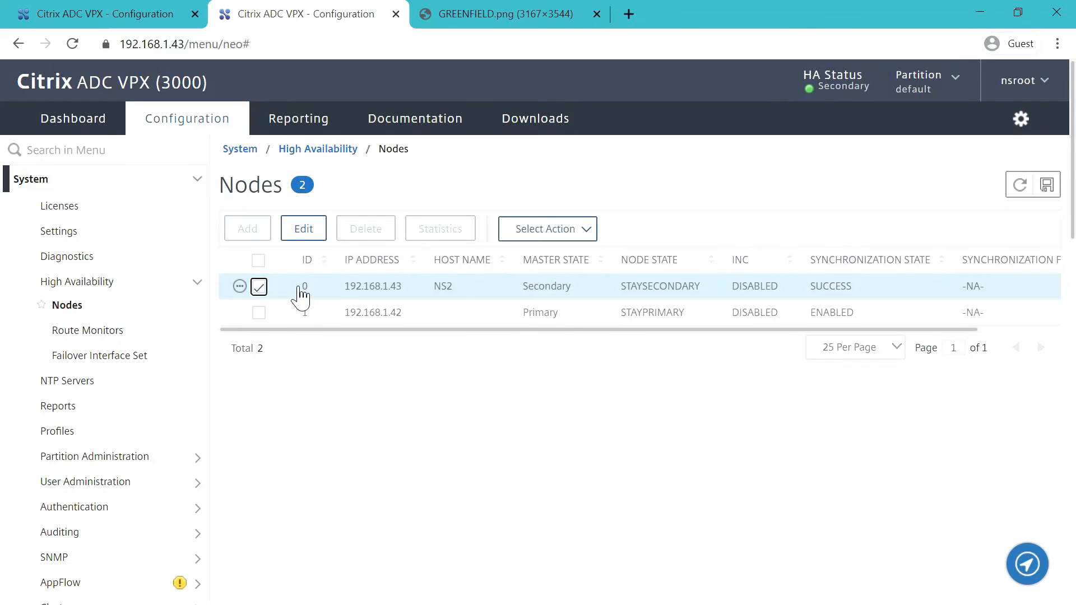
click(306, 229)
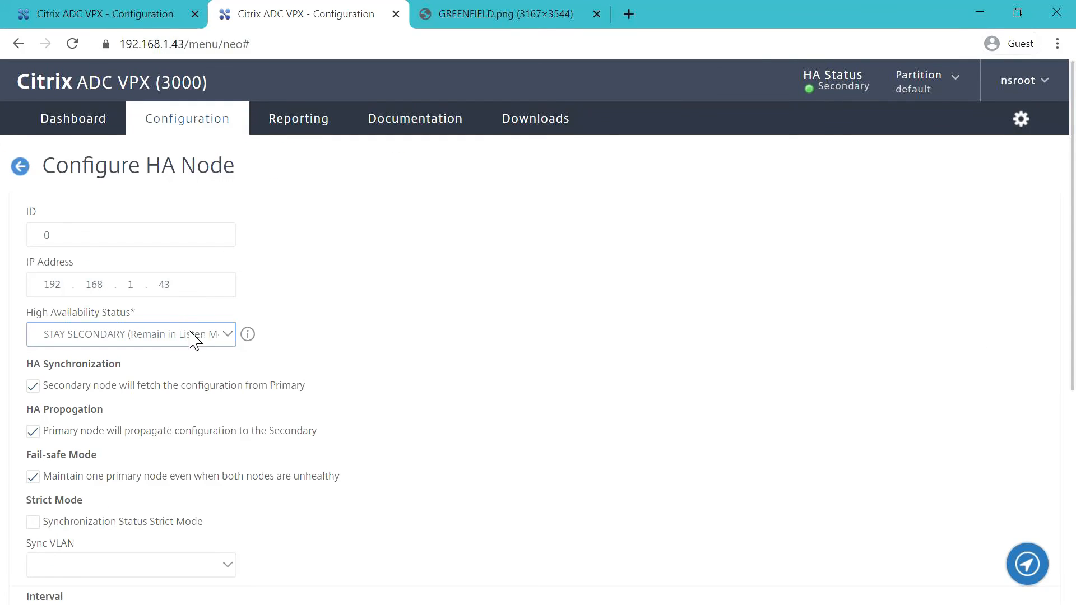
click(217, 336)
click(146, 369)
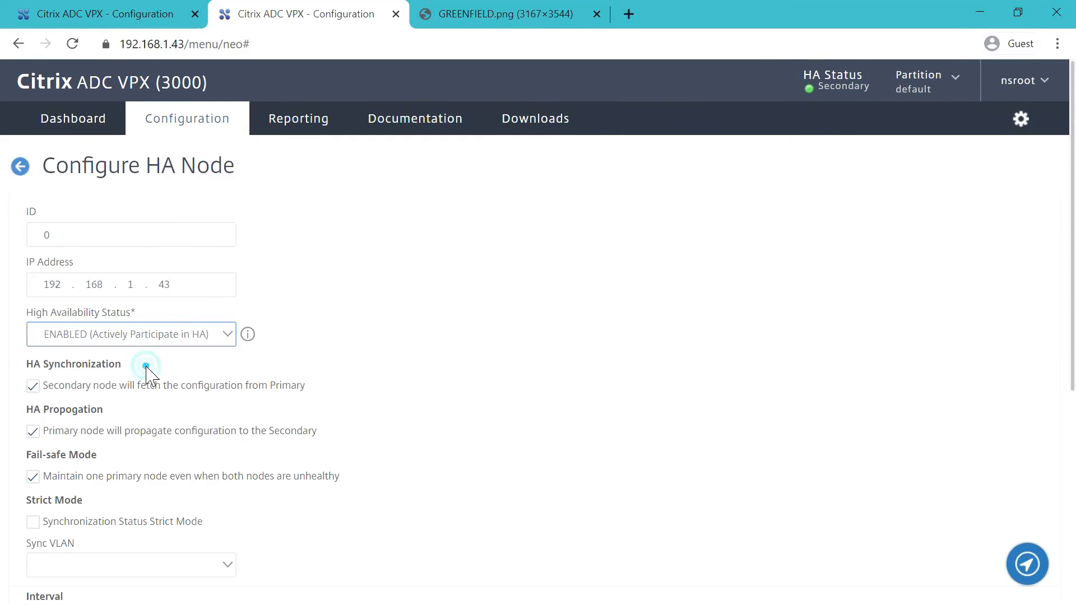
mouse_move(316, 385)
scroll(398, 417, down, 5)
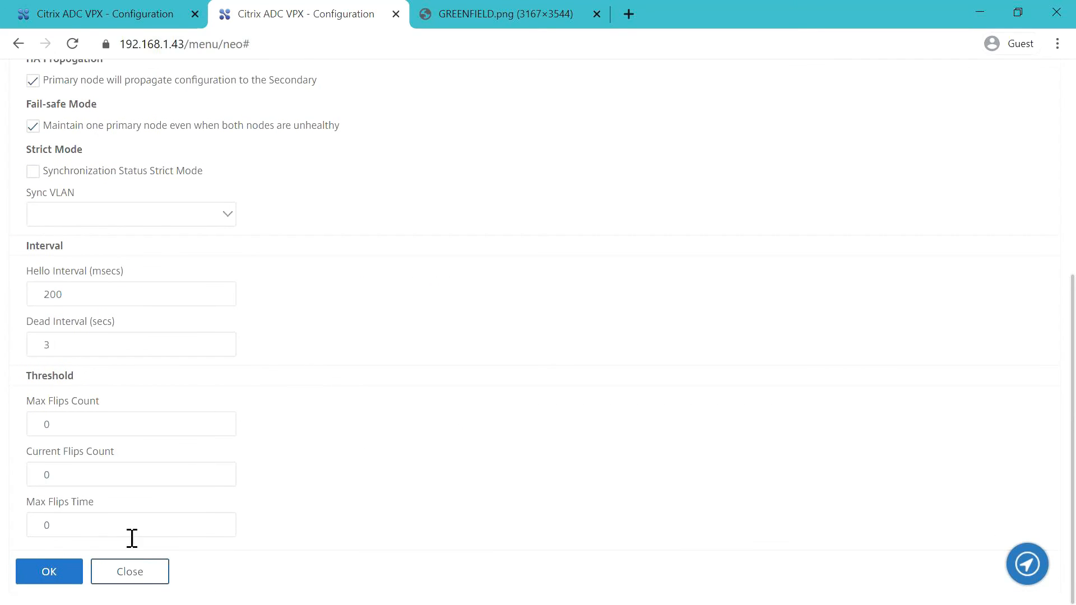
click(49, 571)
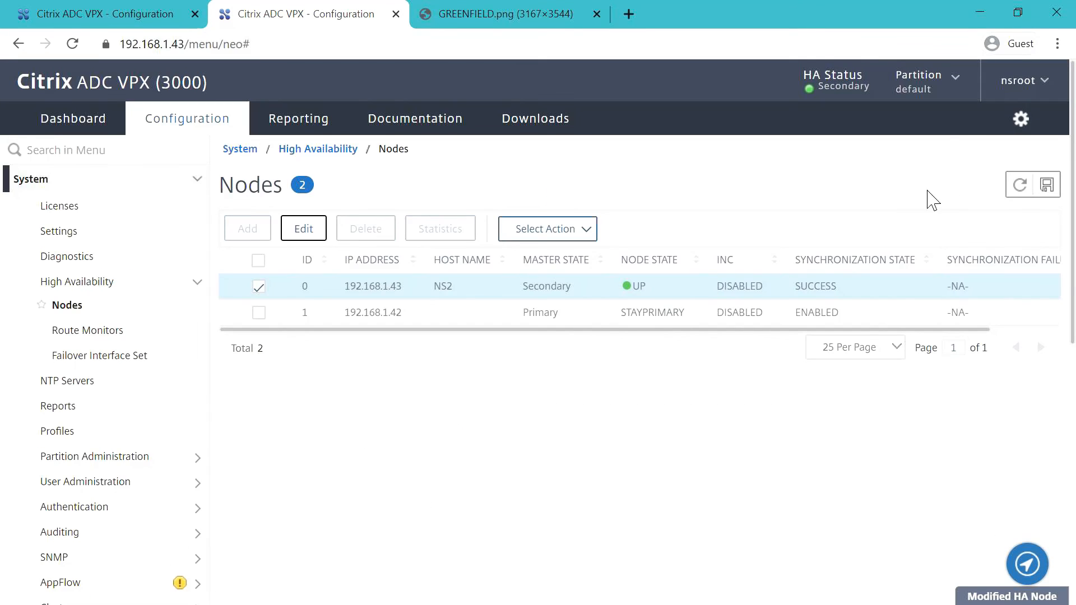
click(1021, 187)
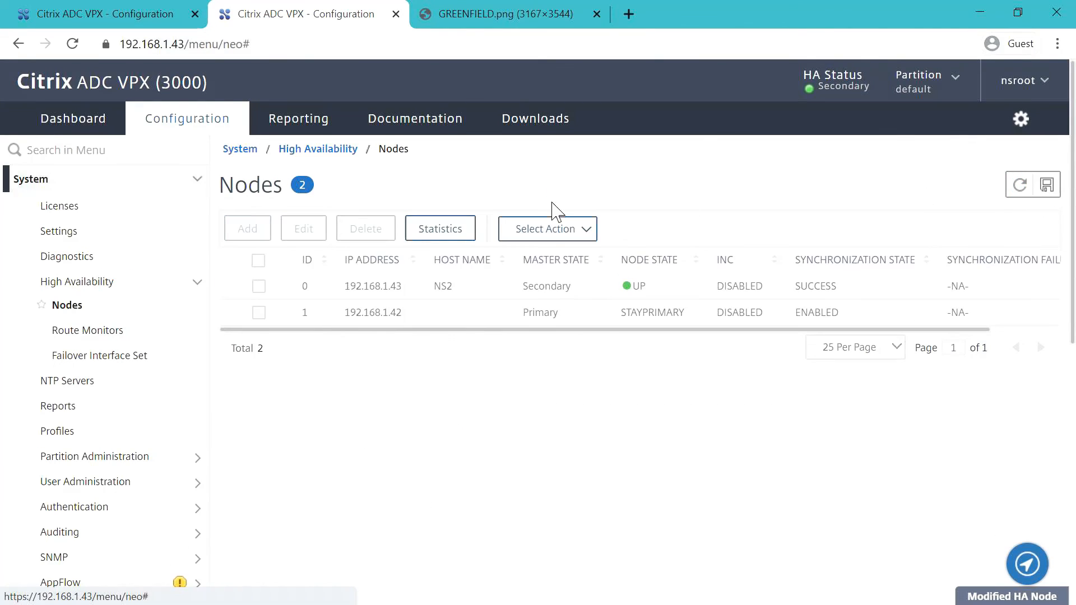
- On the primary, set node 0 (192.168.1.42) HA status to ENABLED, then check the secondary
click(149, 17)
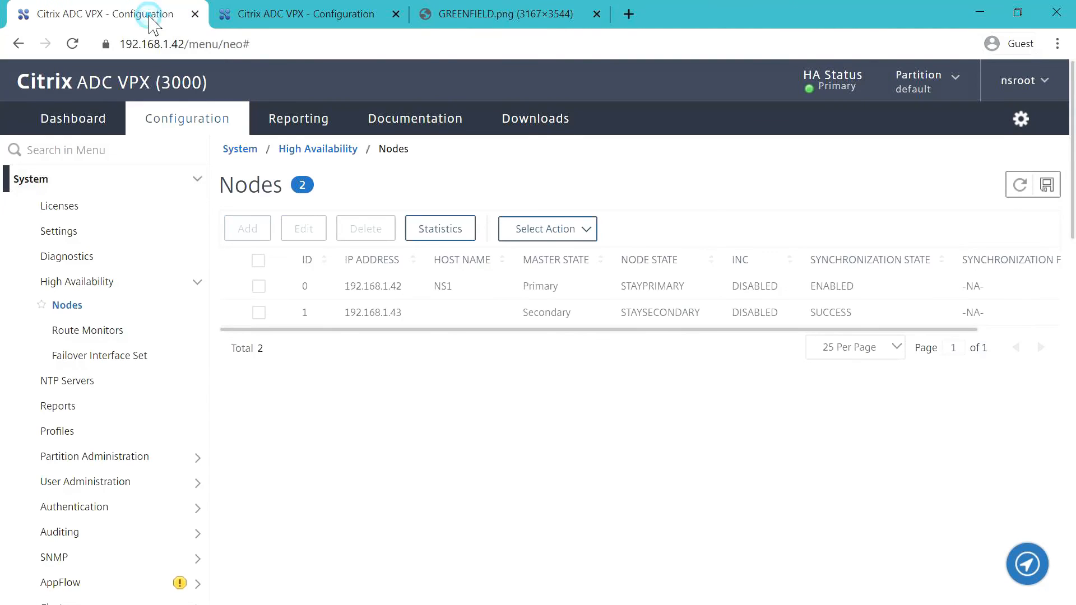
click(1020, 185)
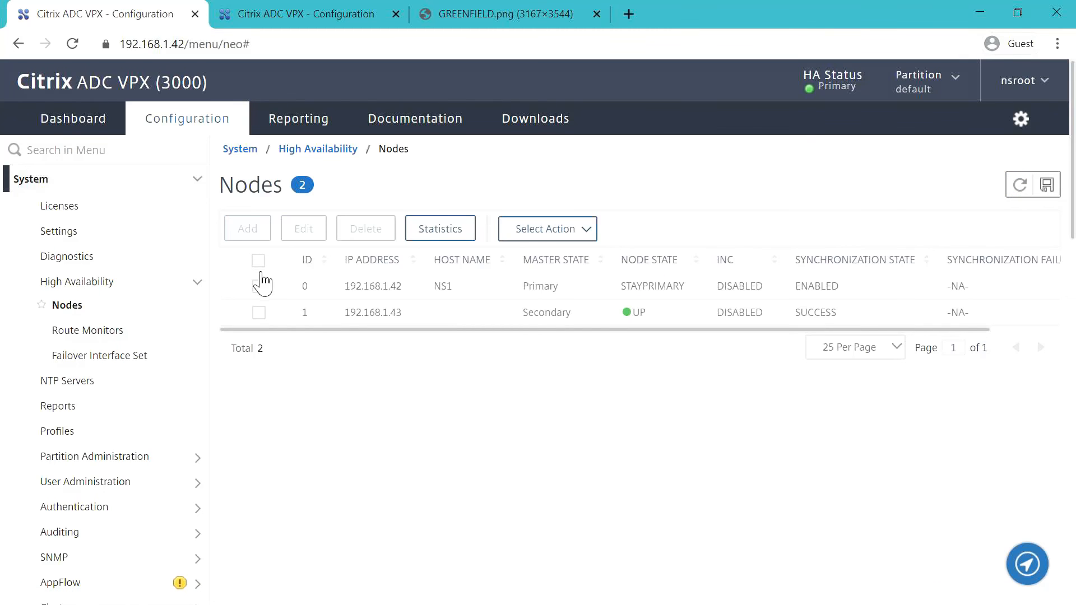
click(259, 286)
click(302, 238)
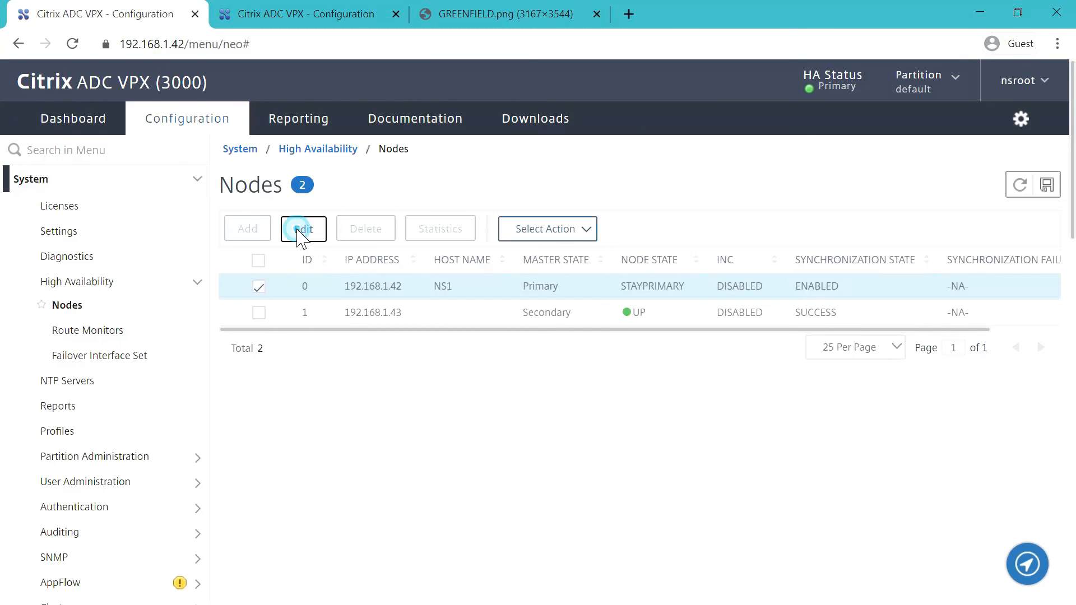
click(174, 335)
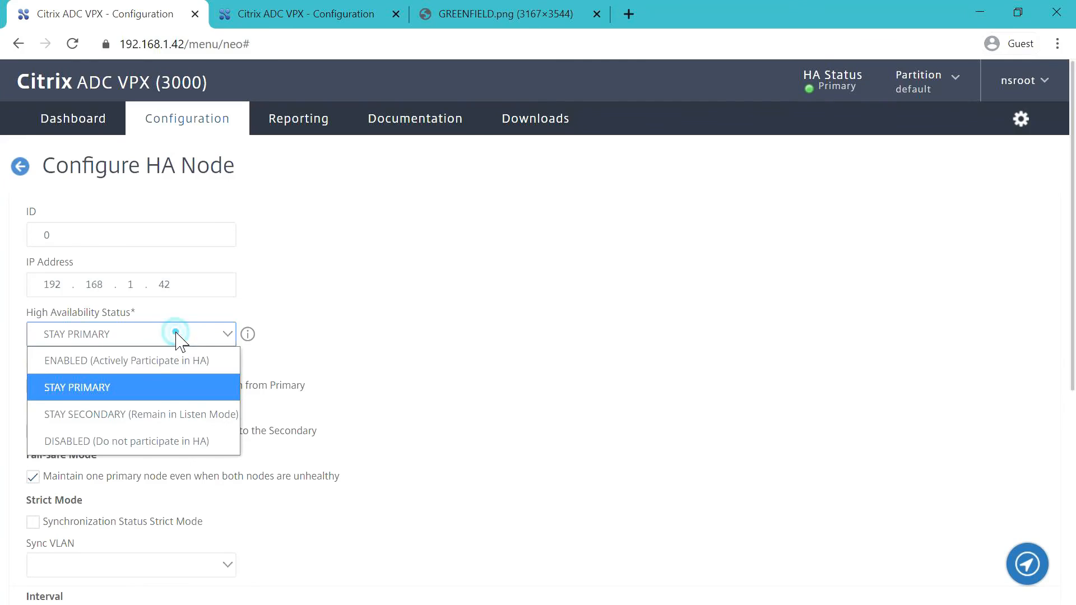
click(159, 362)
scroll(436, 419, down, 5)
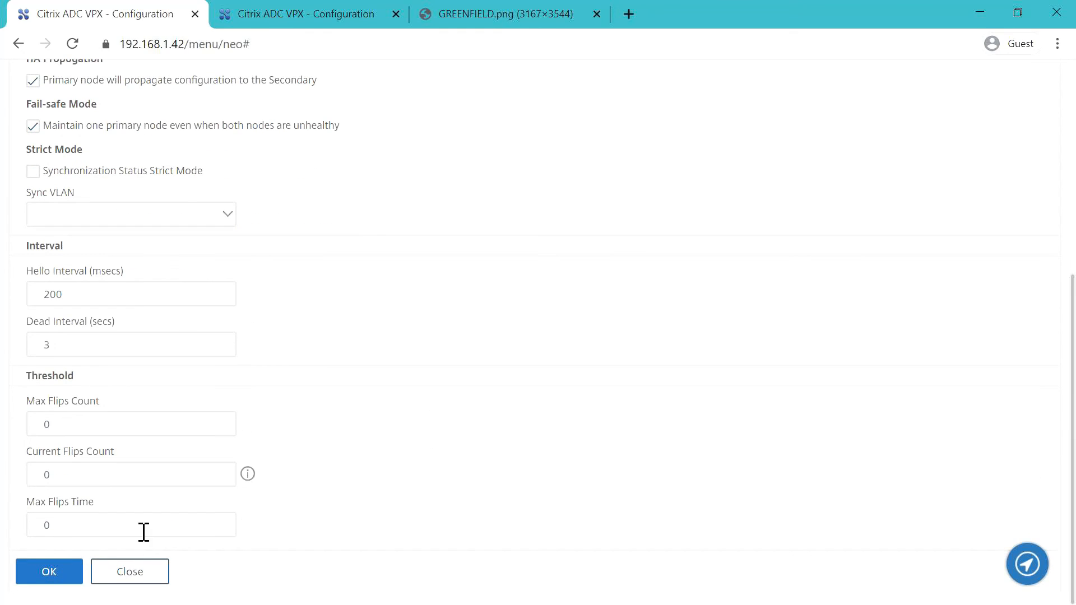
click(49, 577)
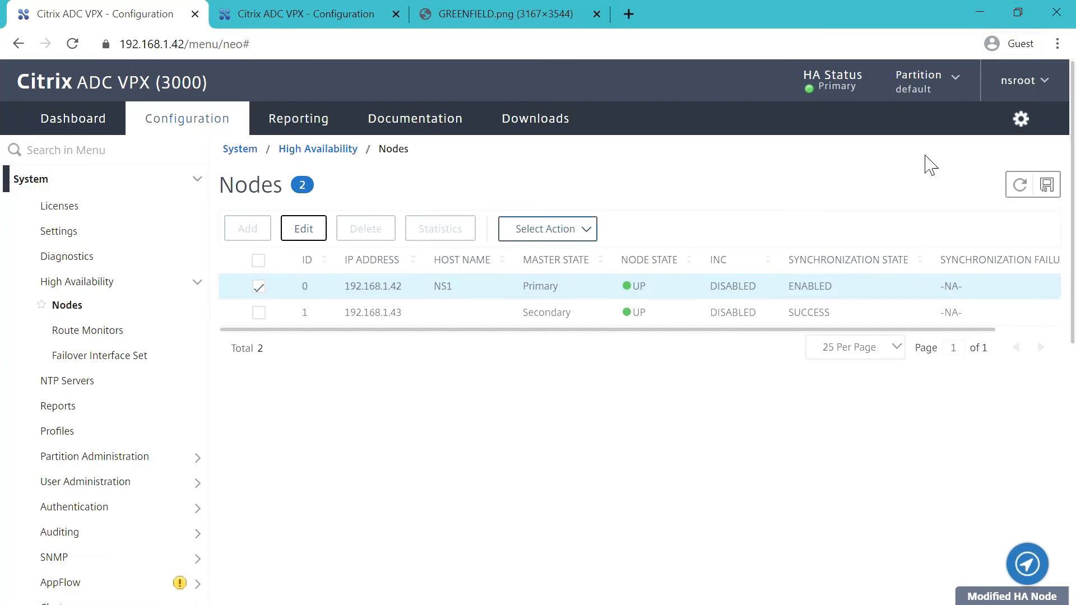
click(1031, 186)
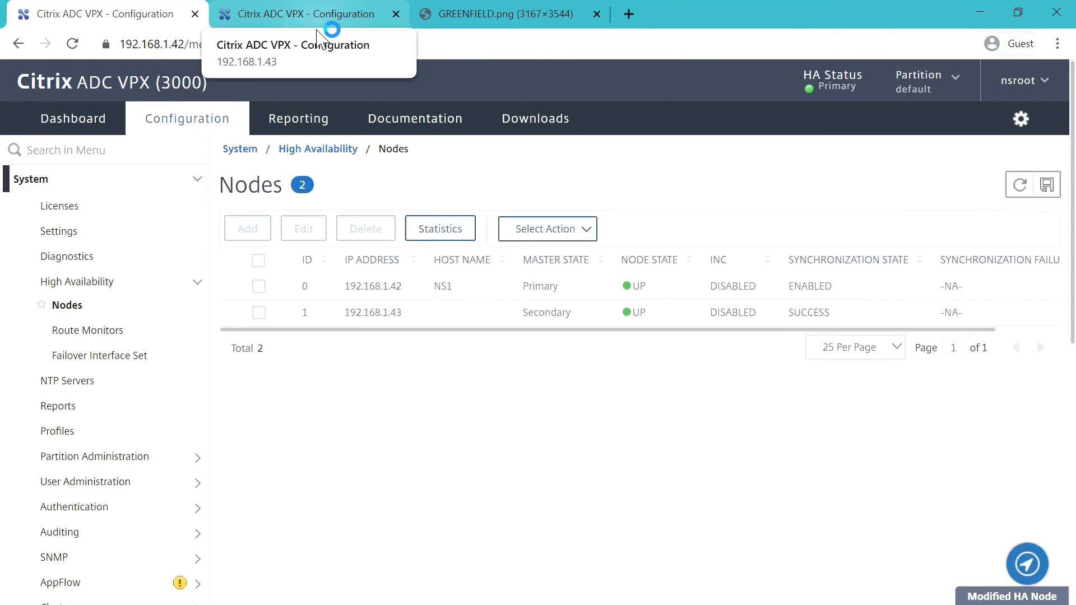
click(318, 24)
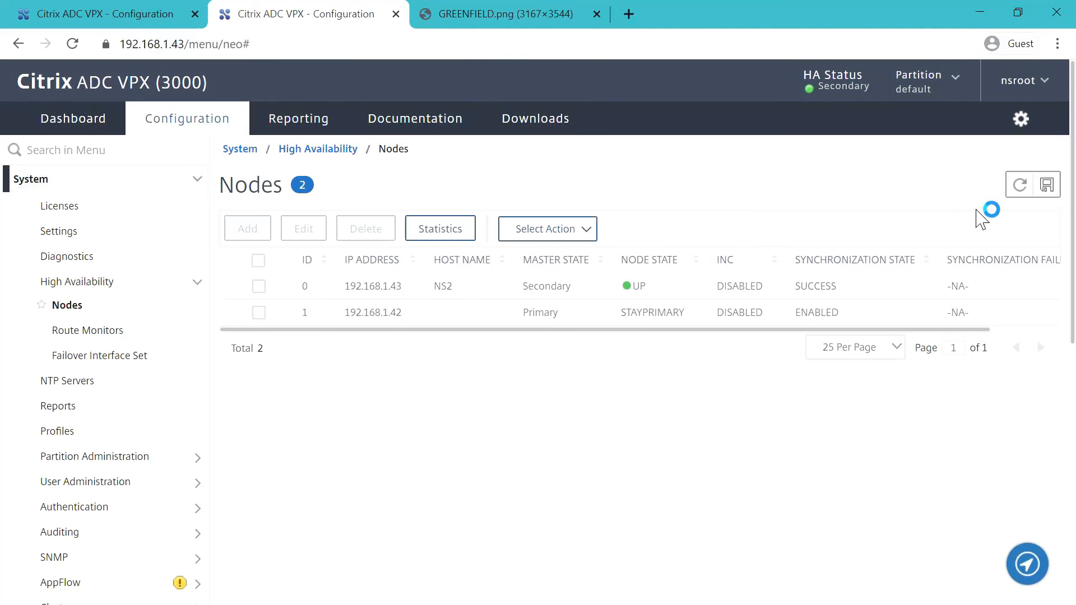
- Save the running configuration on both 192.168.1.43 and 192.168.1.42
click(1059, 189)
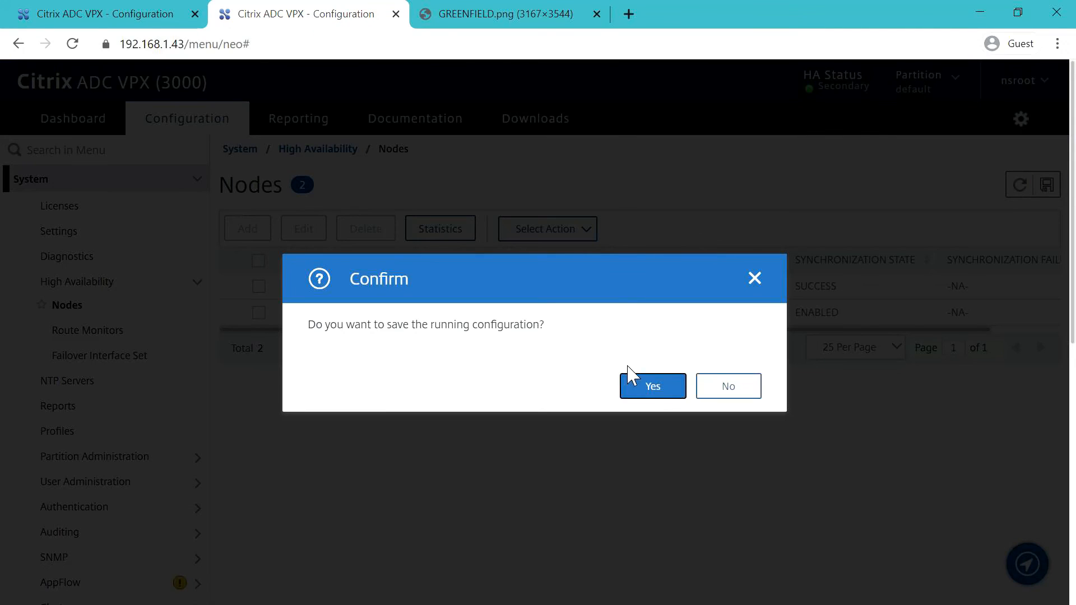
click(654, 386)
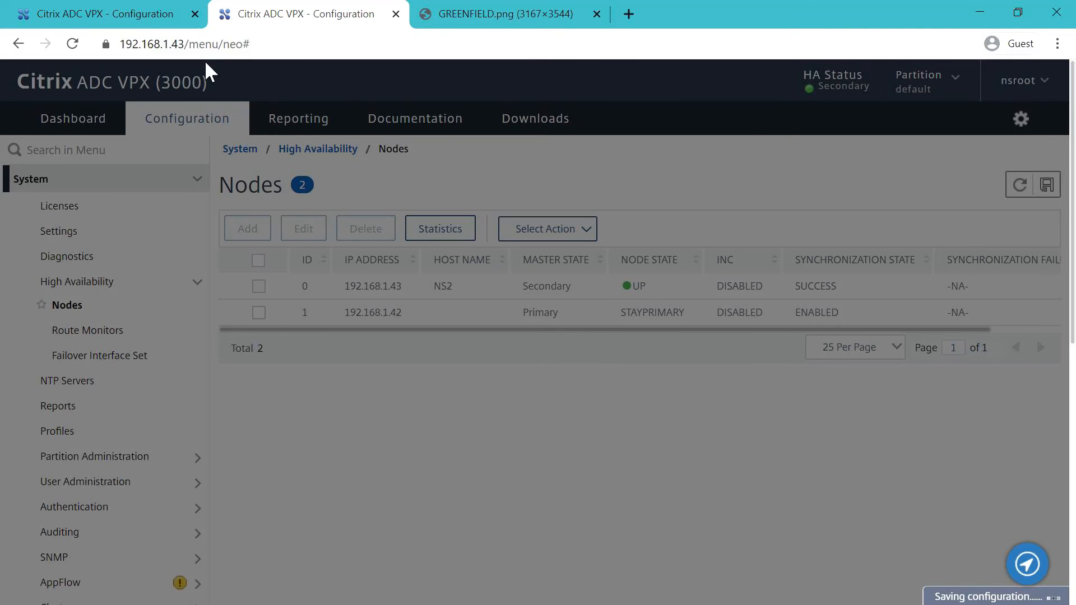
click(147, 16)
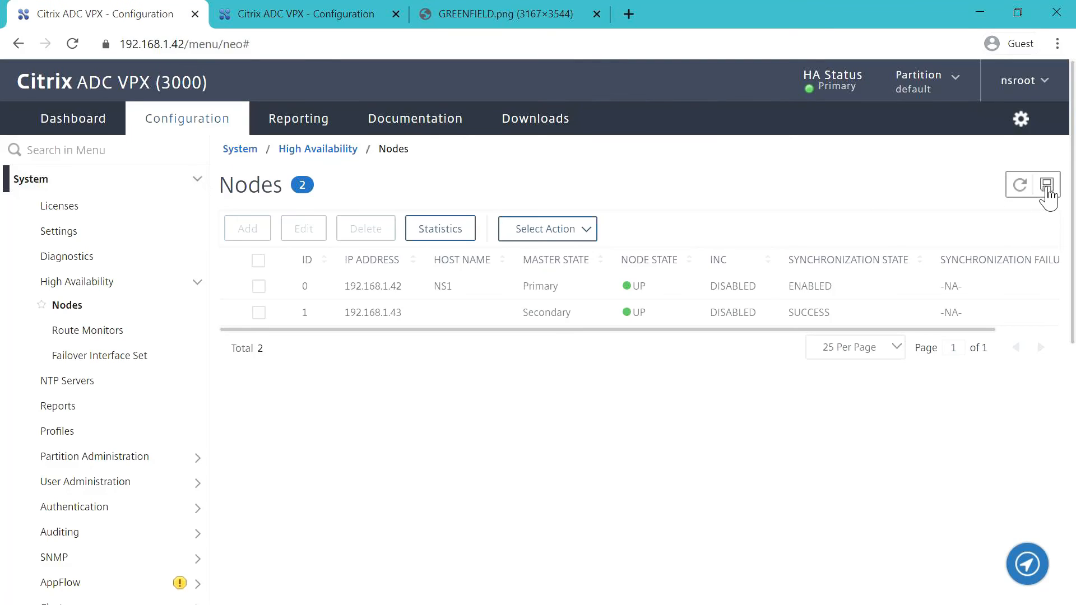
click(1045, 186)
click(653, 386)
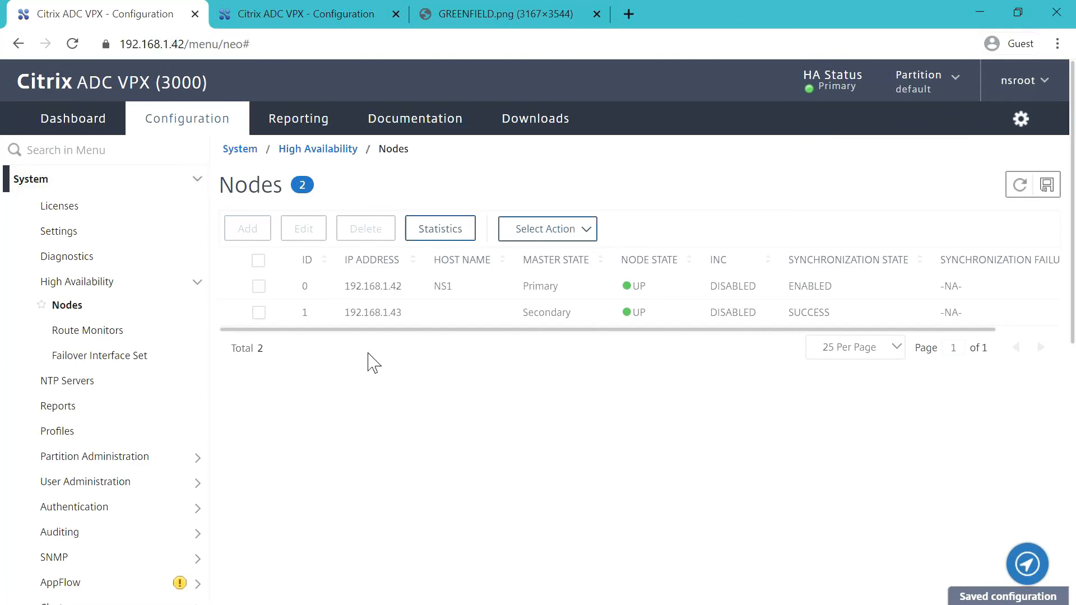
- Close the 192.168.1.43 tab and view the primary's System > Network > IPs list
click(313, 14)
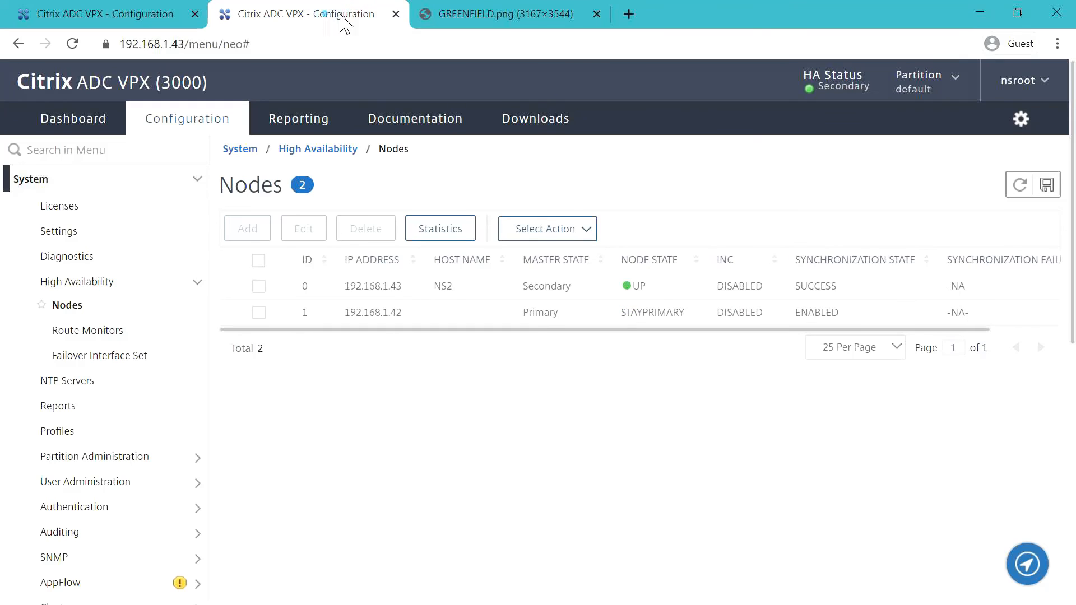
click(396, 14)
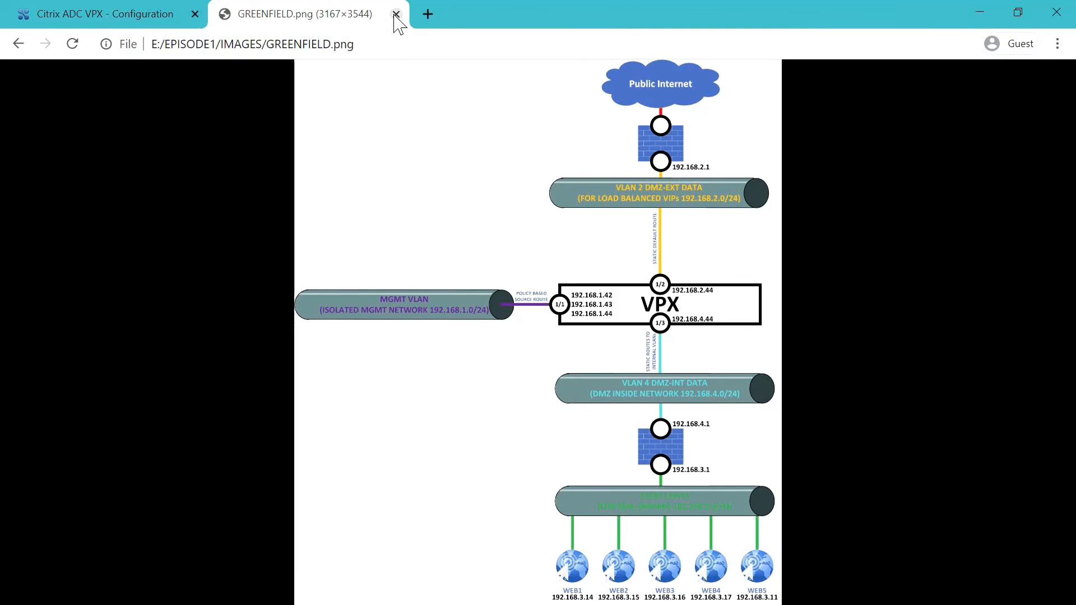
click(126, 15)
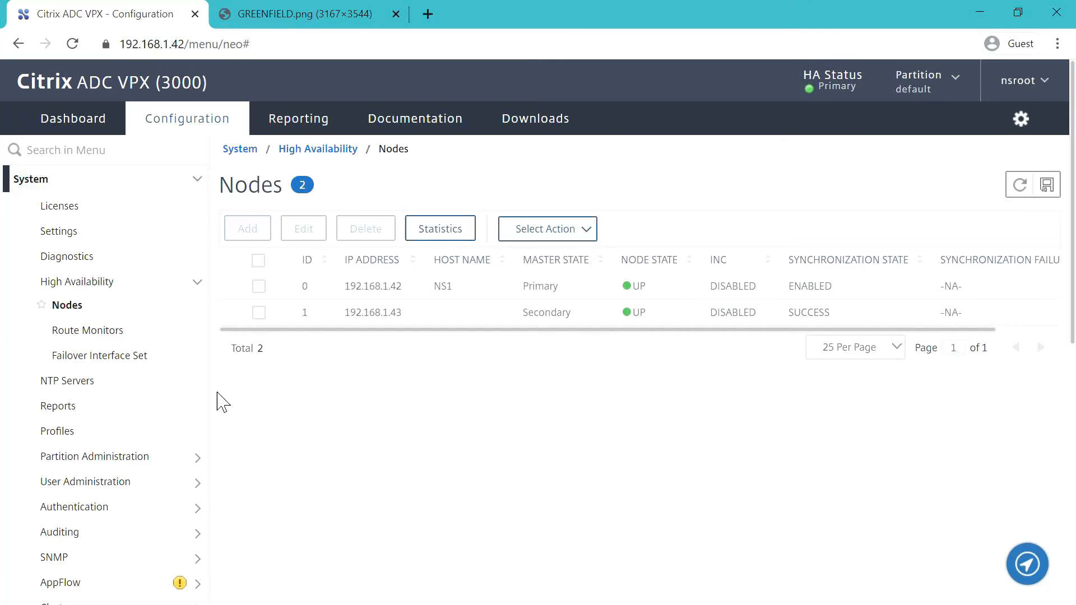
scroll(135, 420, down, 2)
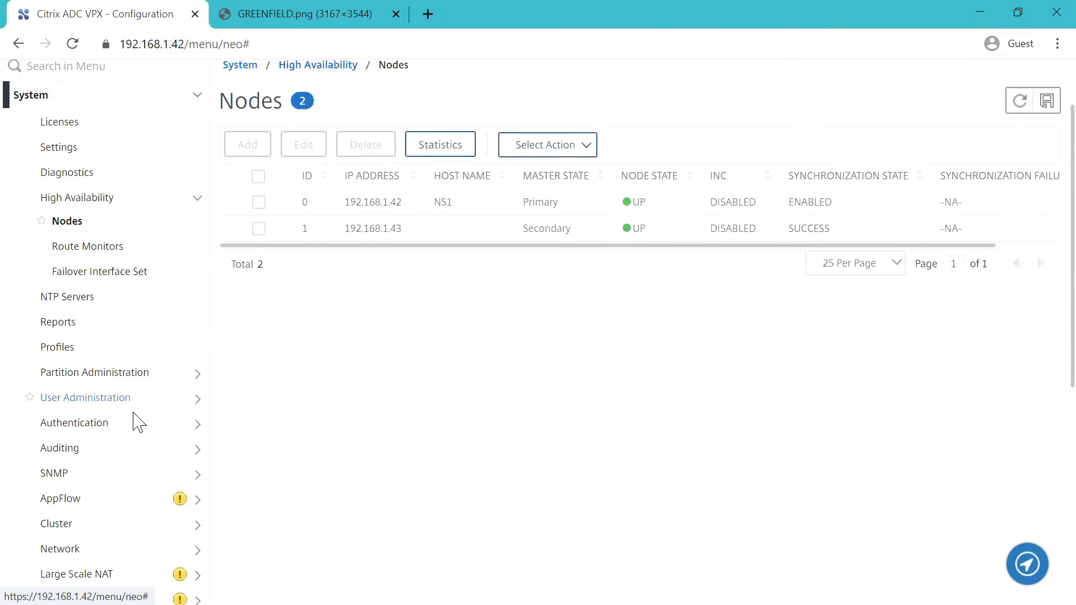
scroll(134, 426, down, 1)
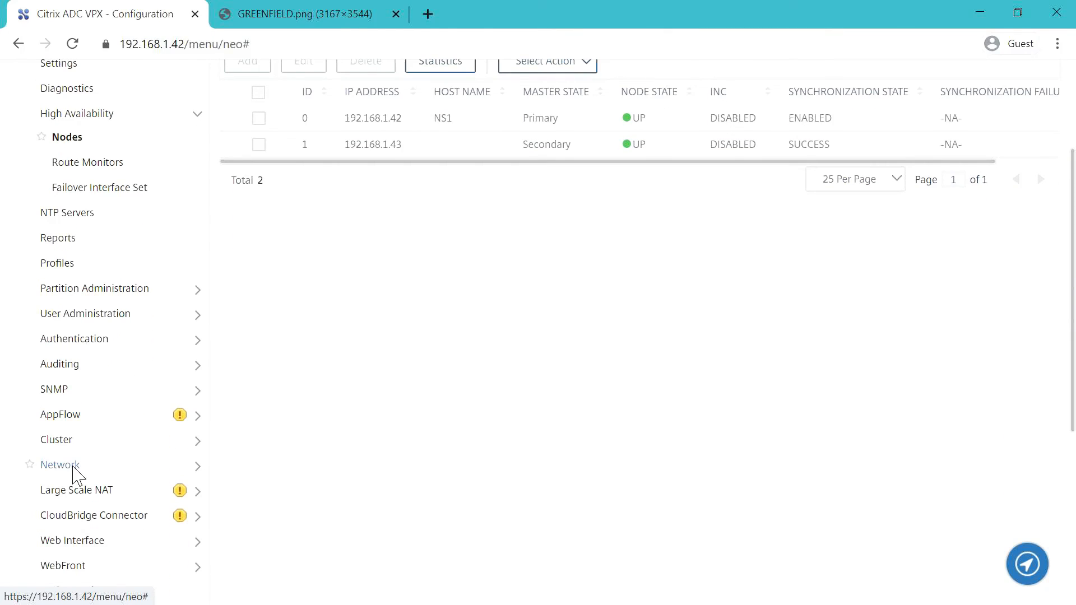
click(61, 465)
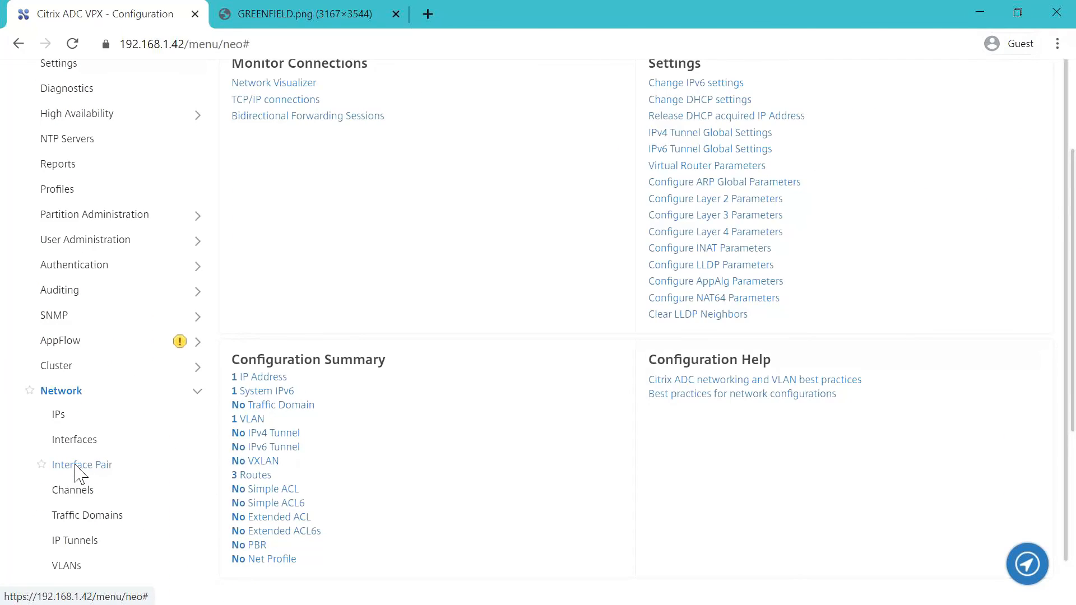
click(56, 414)
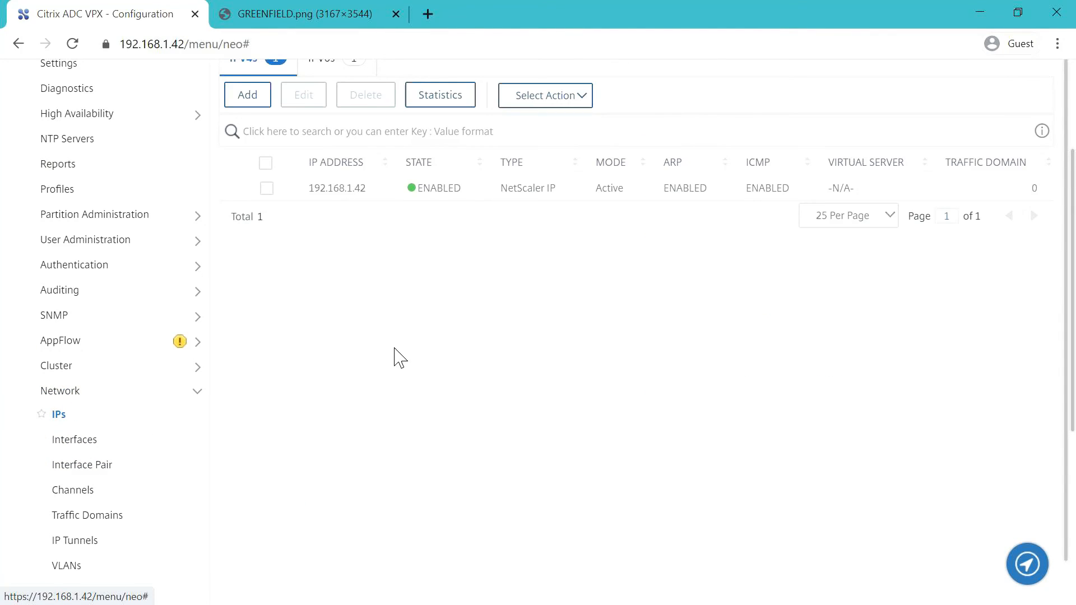
scroll(397, 356, up, 3)
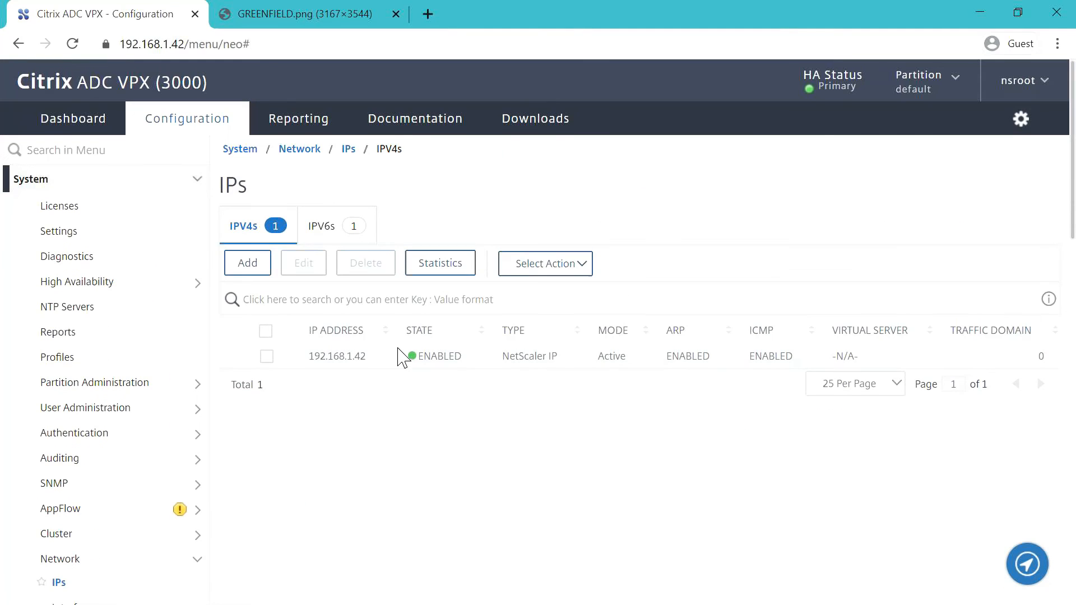
- Add subnet IP 192.168.1.44, netmask 255.255.255.0, with Telnet and FTP off and secure access only
click(249, 264)
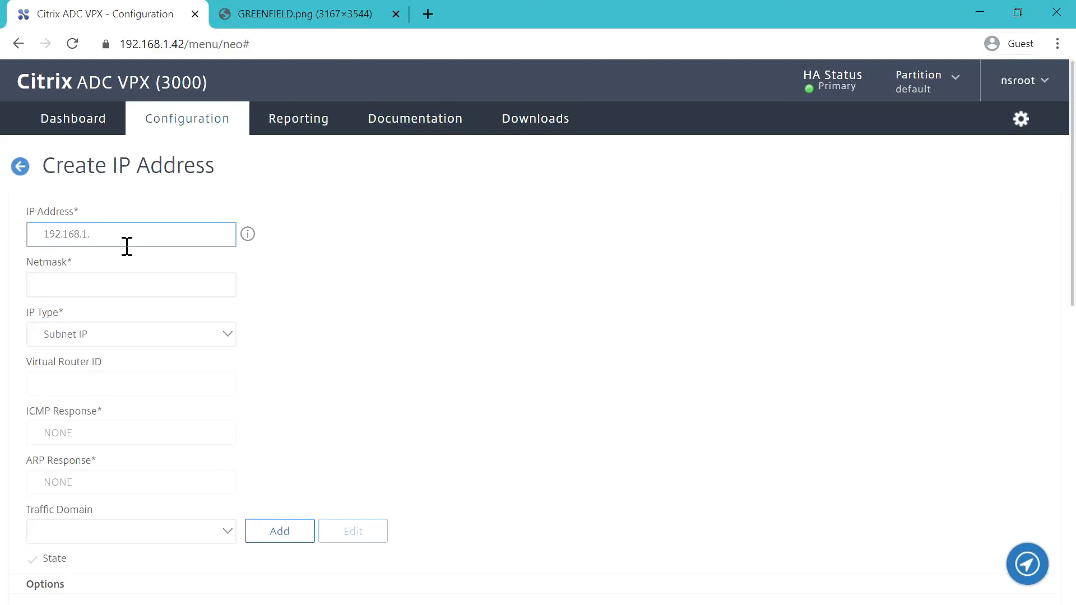
click(113, 292)
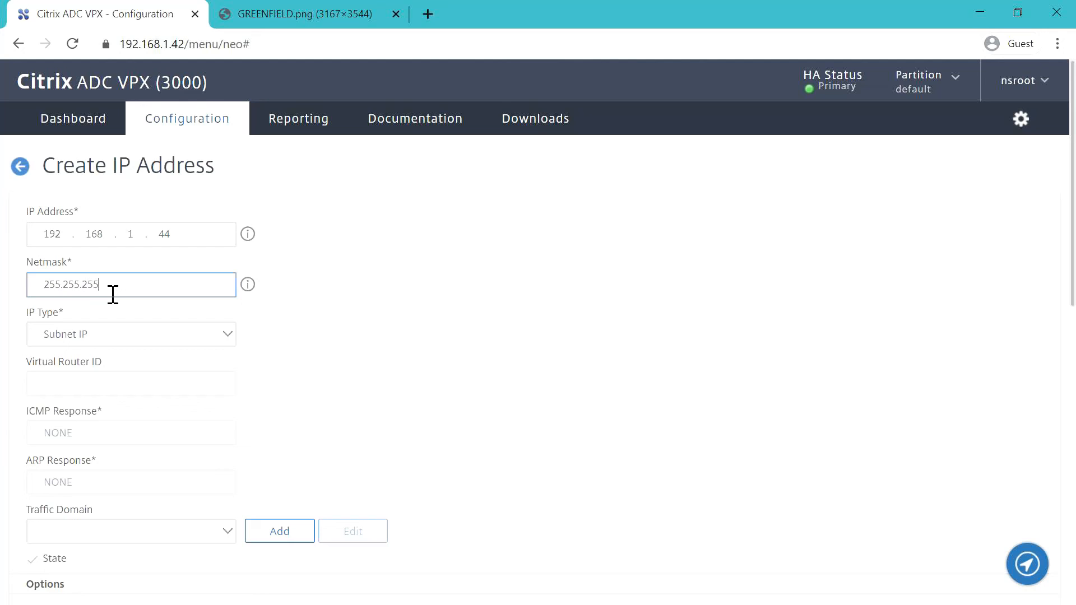
click(348, 376)
scroll(348, 383, down, 10)
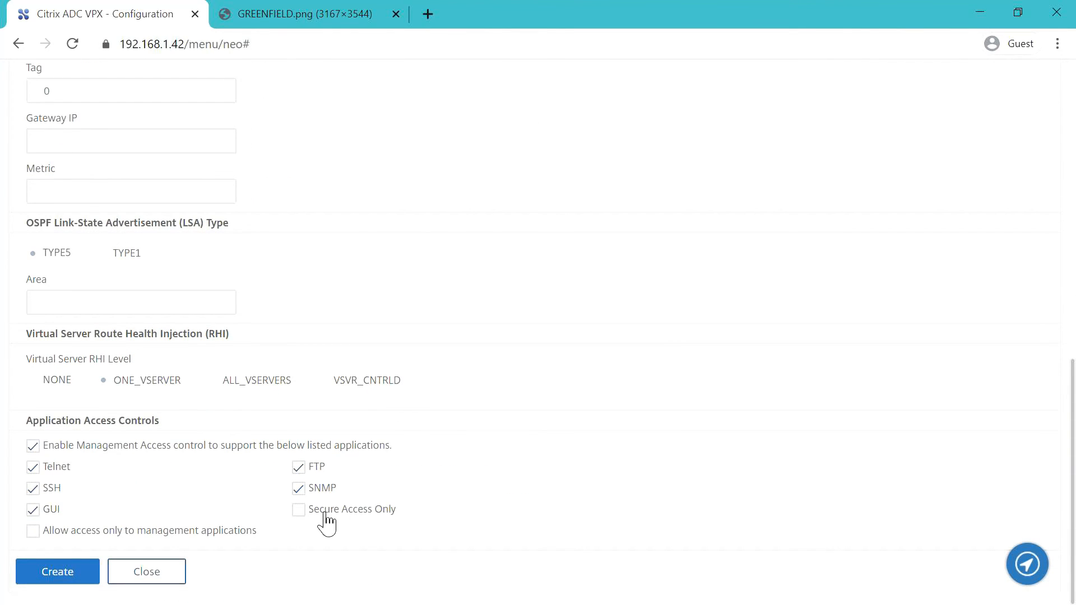
click(33, 468)
click(298, 468)
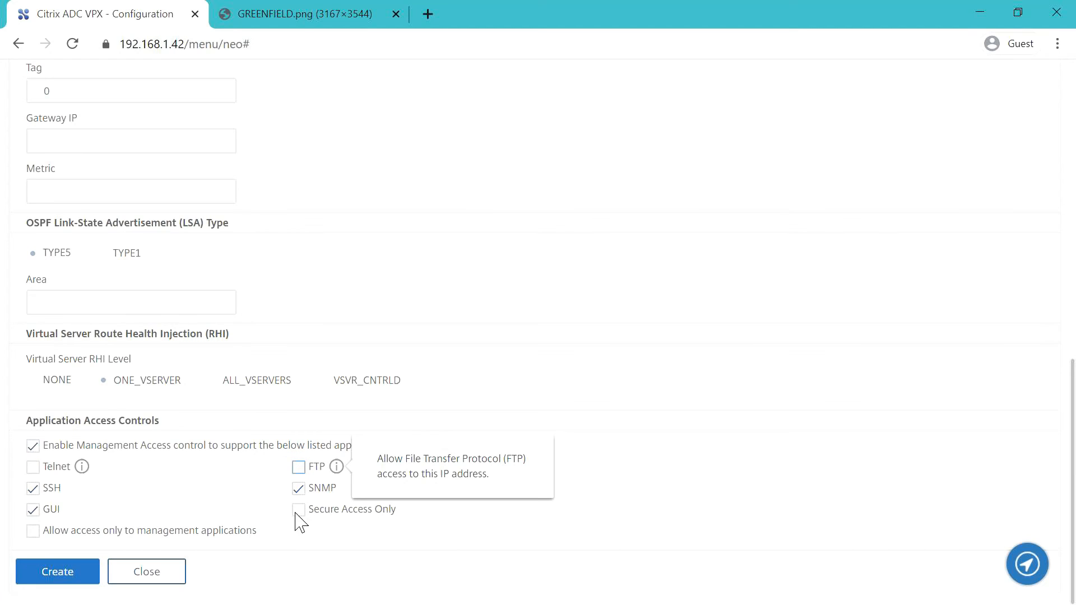
click(299, 510)
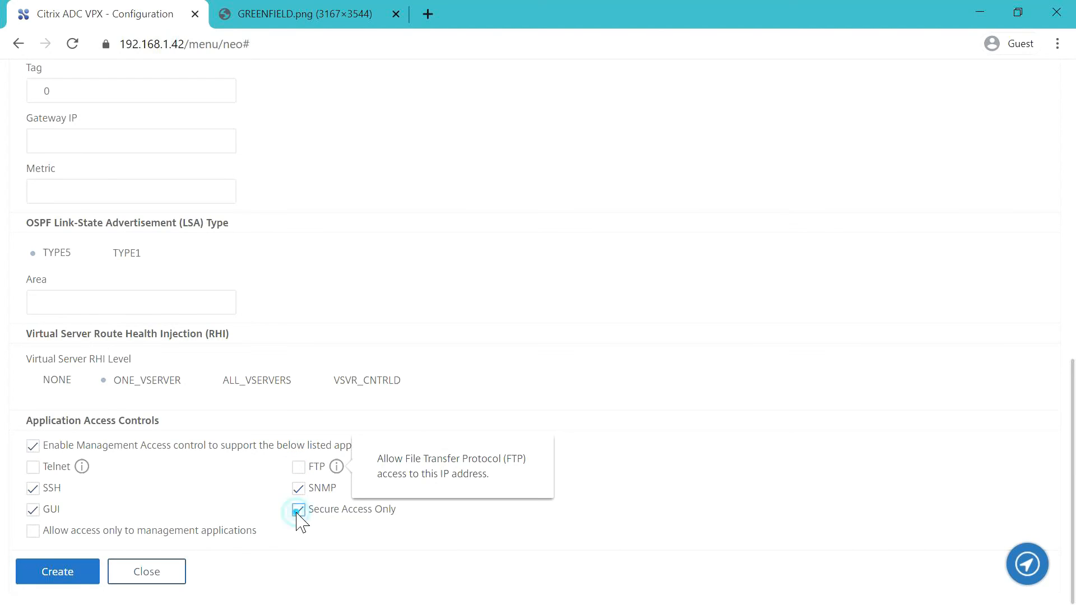
click(58, 575)
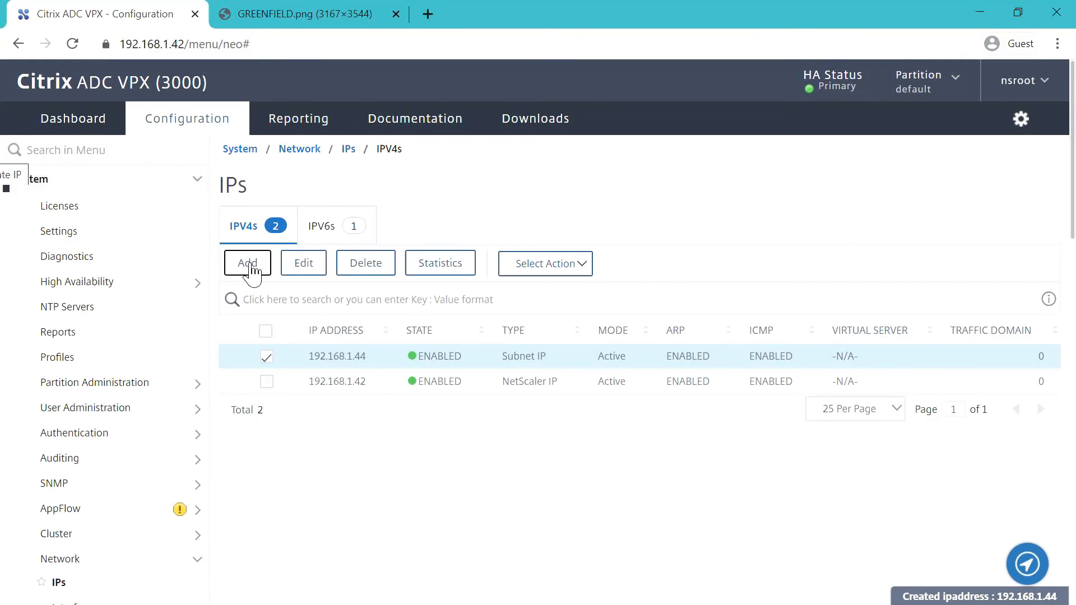
- Create subnet IP 192.168.2.44 with management access disabled
click(248, 263)
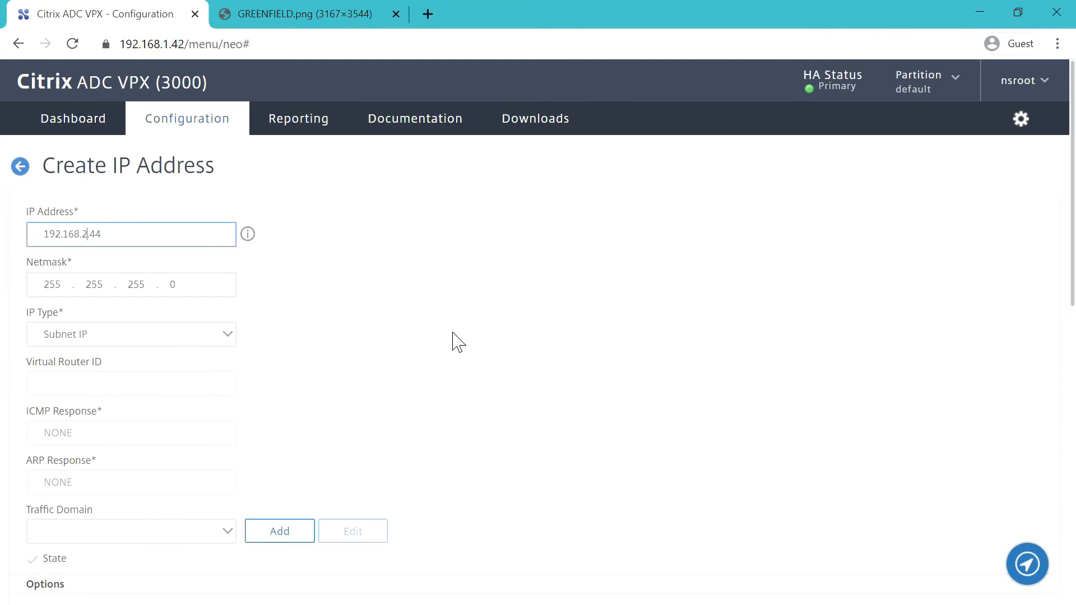
scroll(459, 370, down, 2)
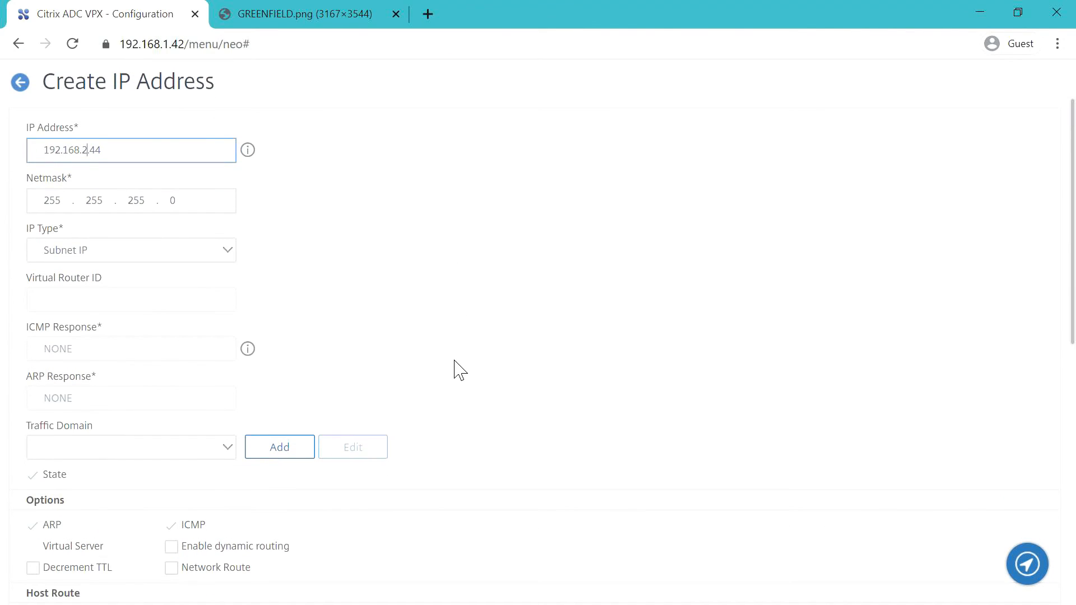
scroll(455, 362, down, 10)
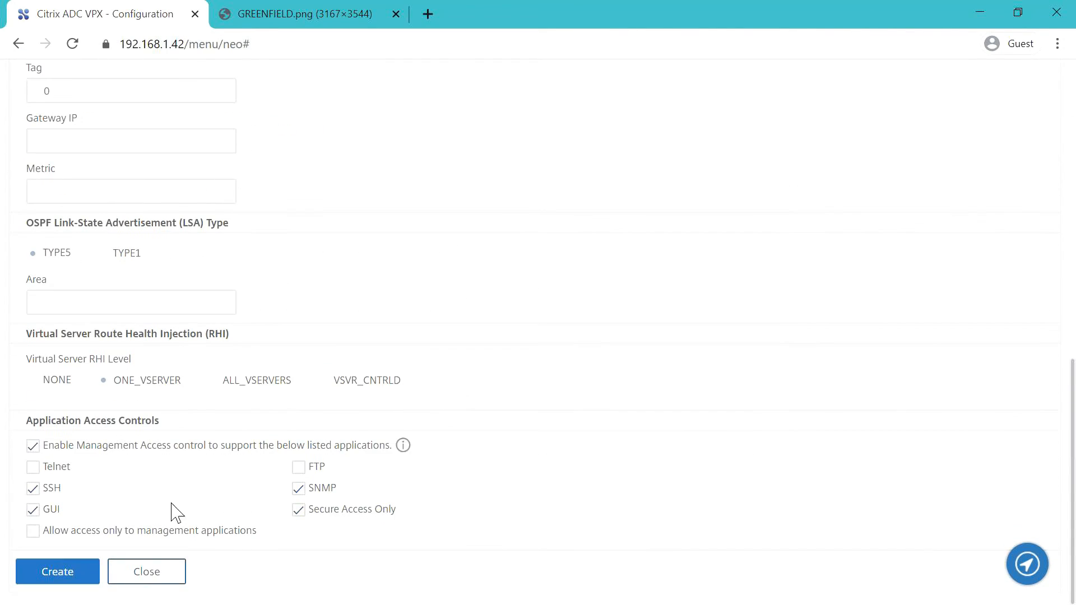
click(32, 446)
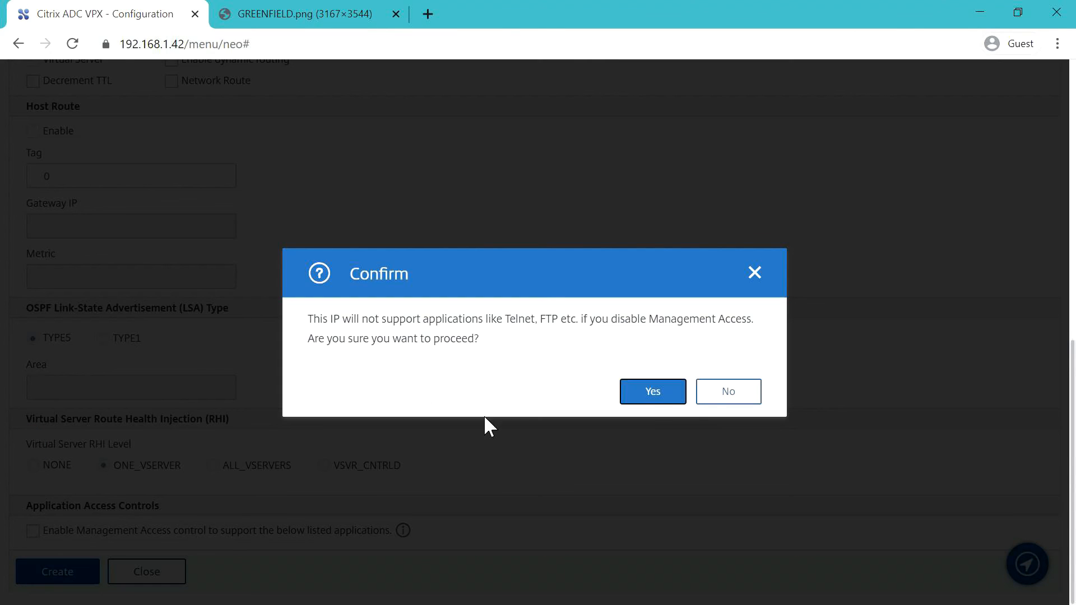
click(672, 397)
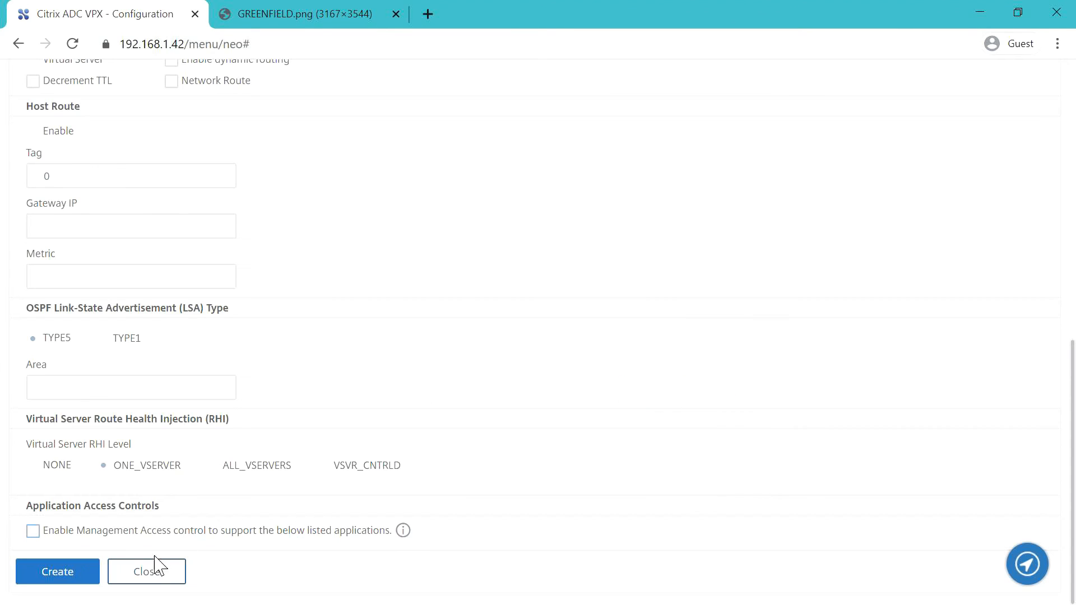
click(84, 575)
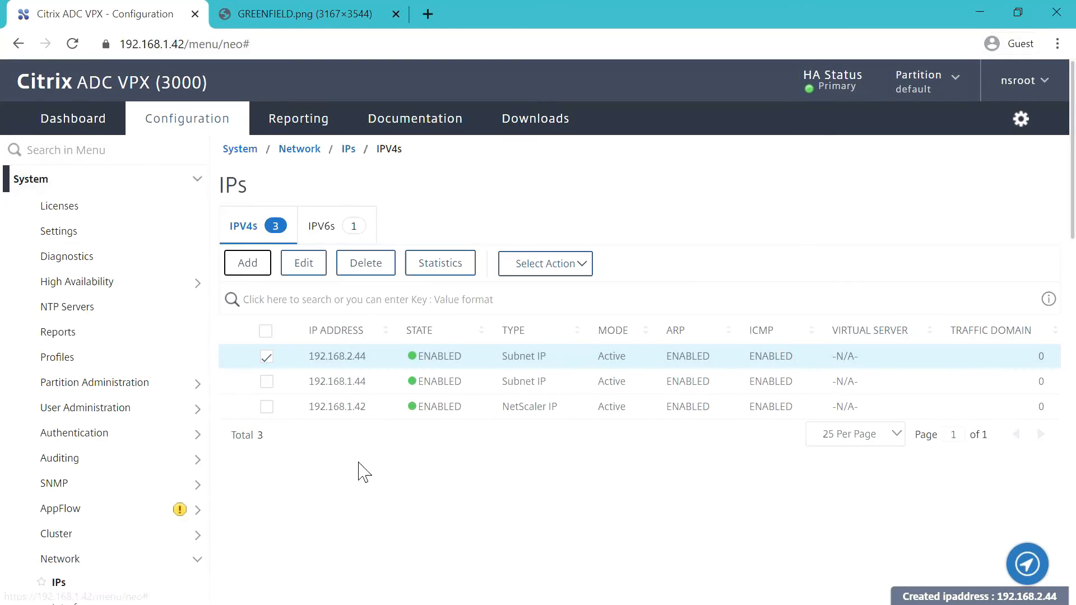
- Create subnet IP 192.168.4.44 by changing the third octet from 2 to 4
click(246, 264)
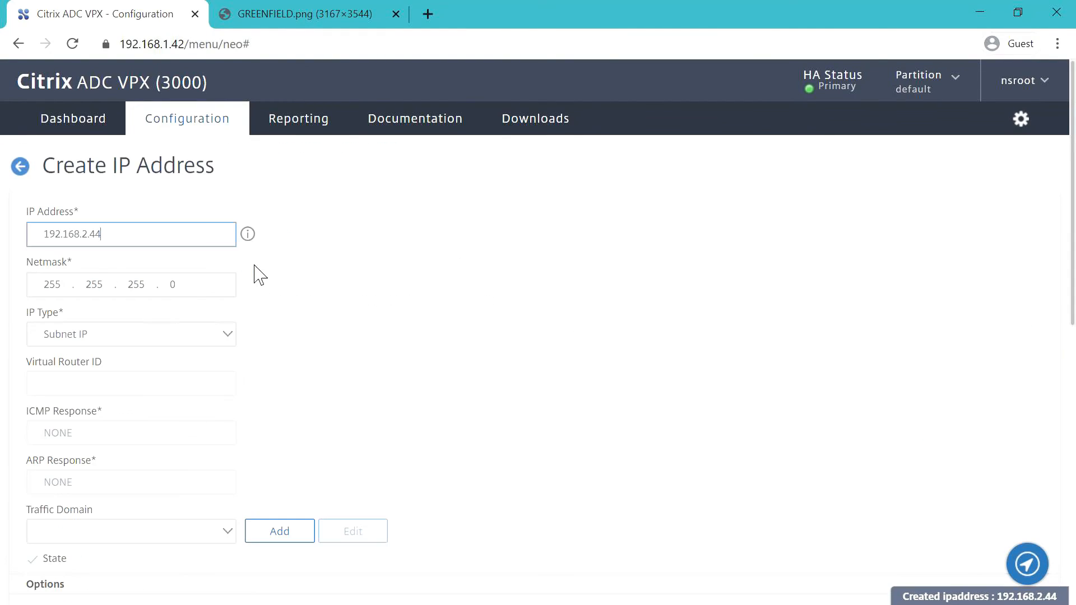
click(85, 234)
key(BackSpace)
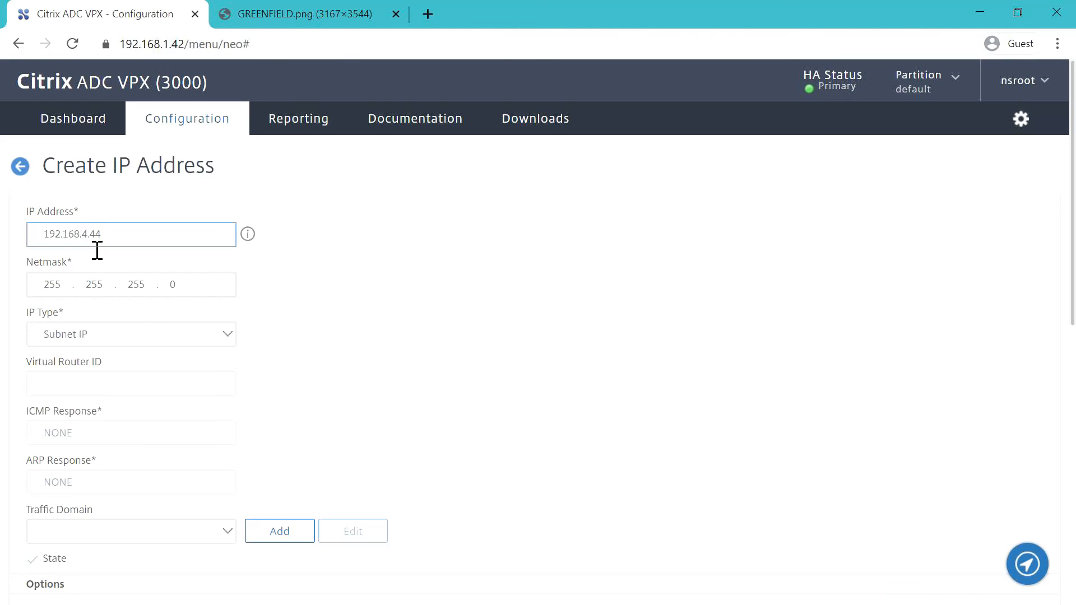
click(377, 312)
scroll(376, 313, down, 6)
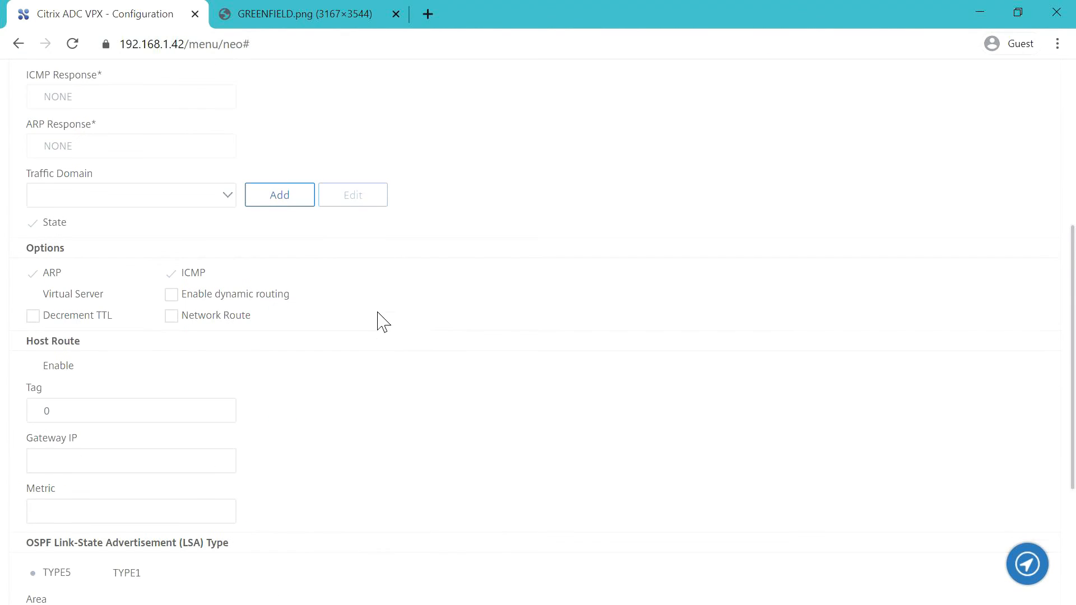
scroll(430, 365, down, 4)
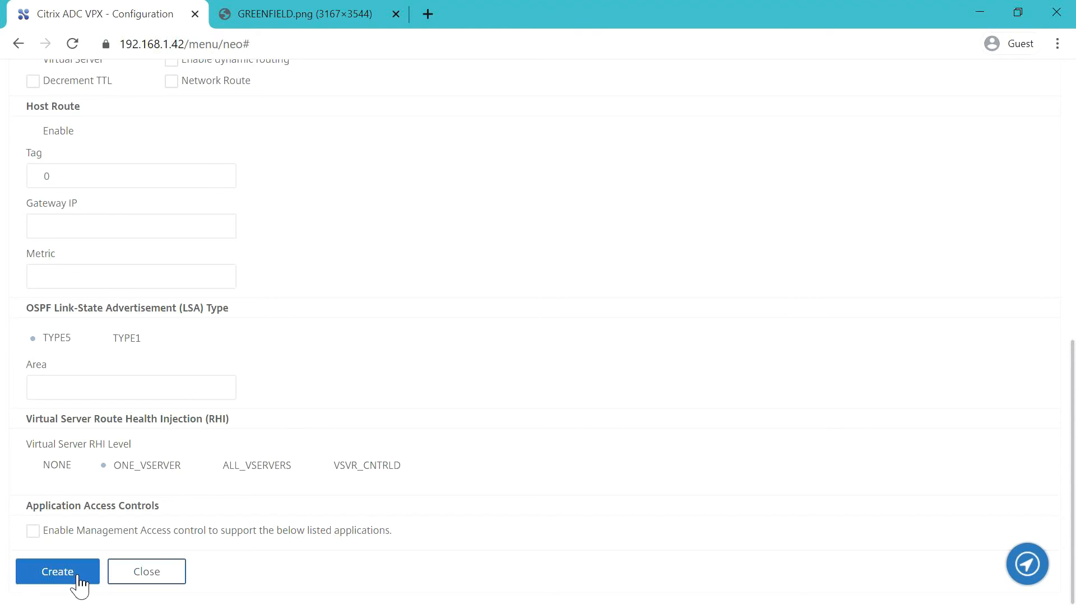
click(58, 572)
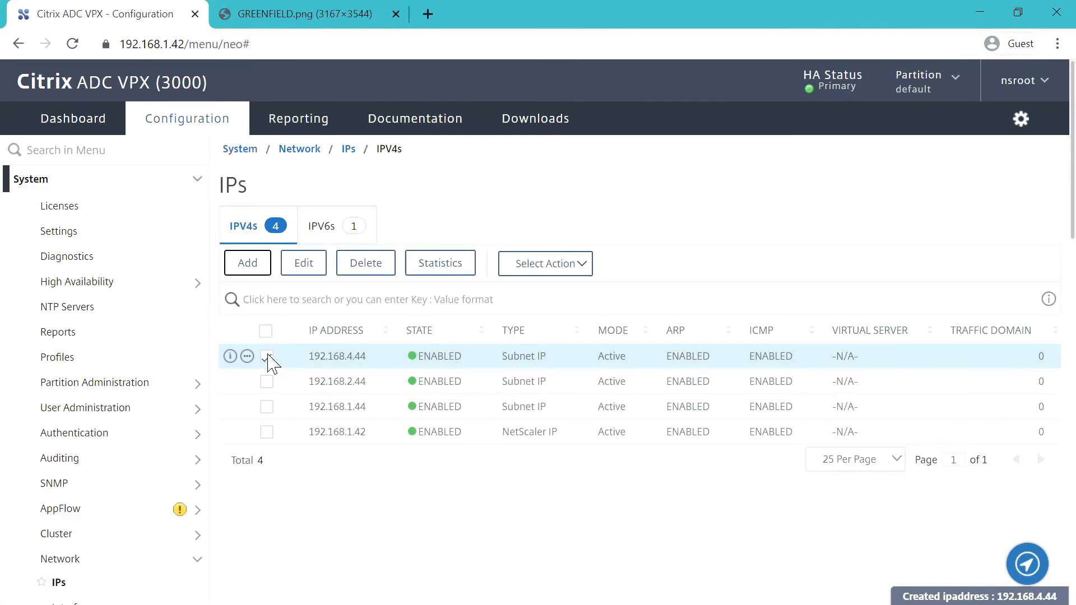
- Review the four IPv4 addresses by selecting and deselecting their rows
click(267, 357)
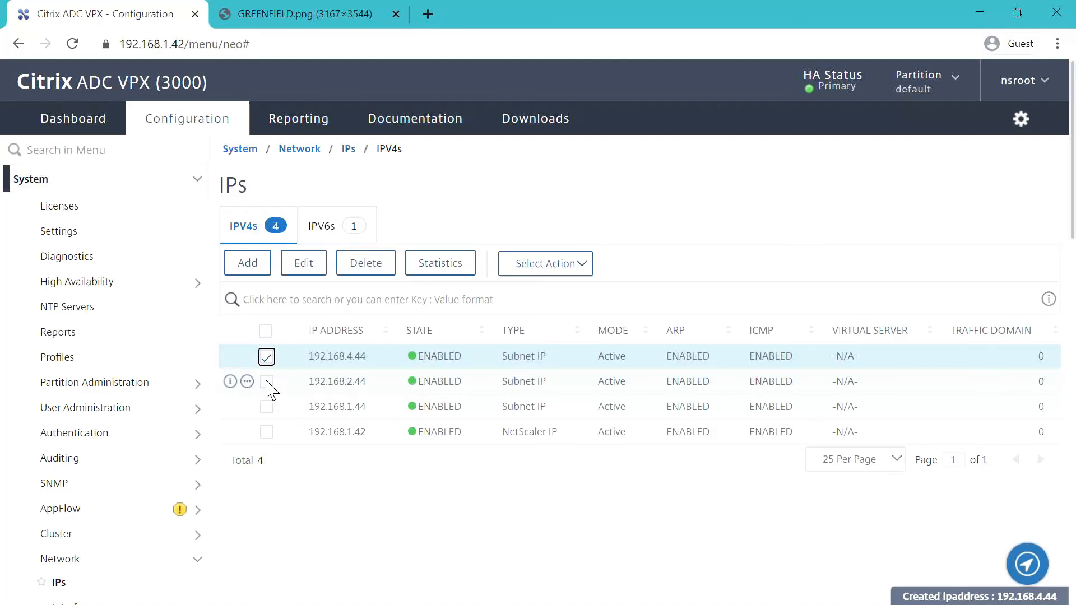
click(267, 383)
click(268, 407)
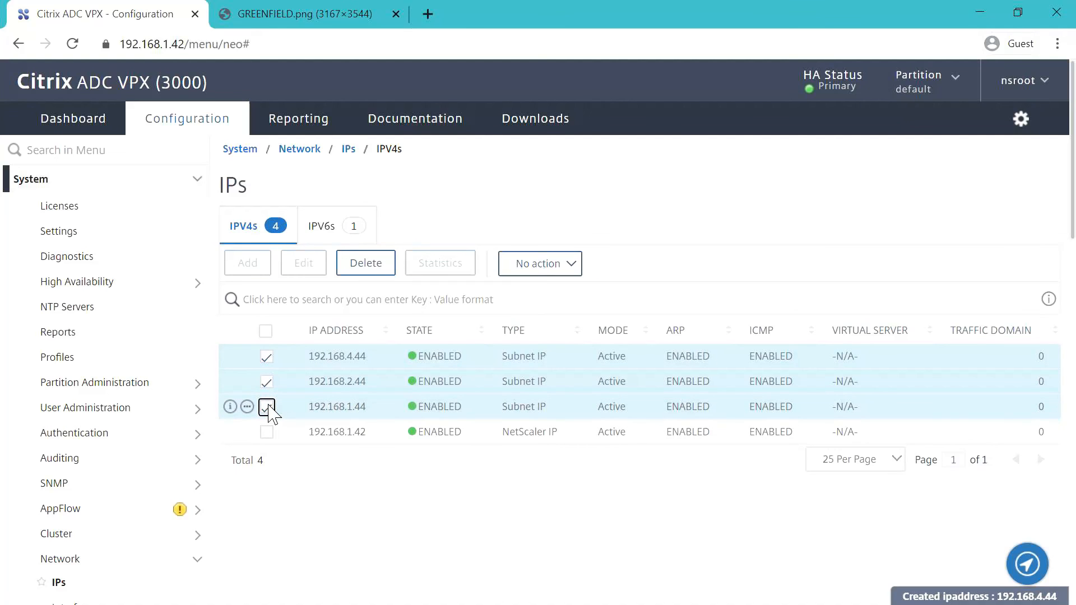
click(267, 382)
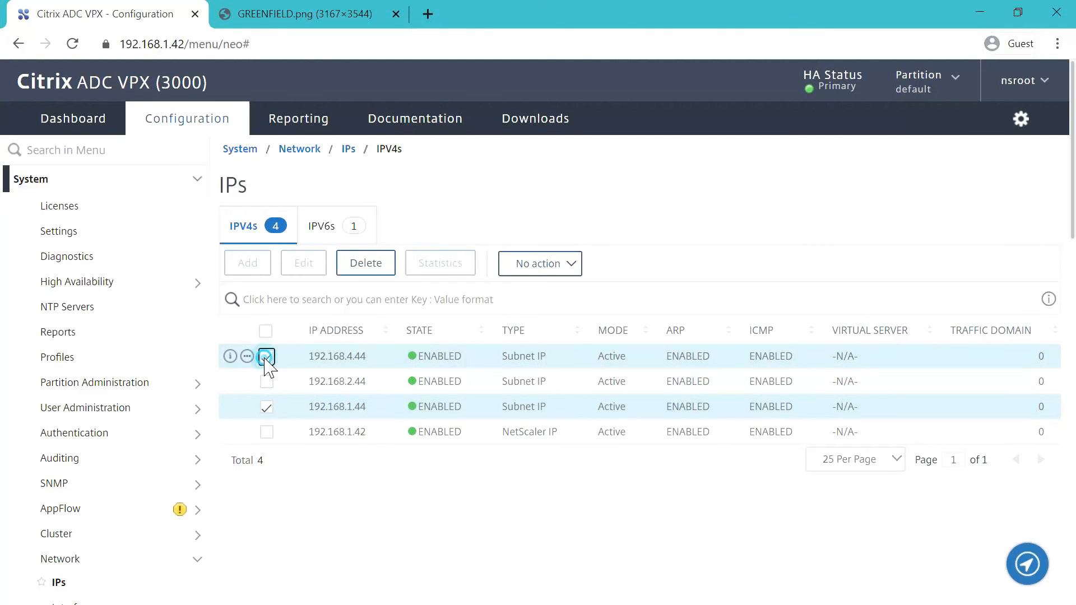
click(267, 356)
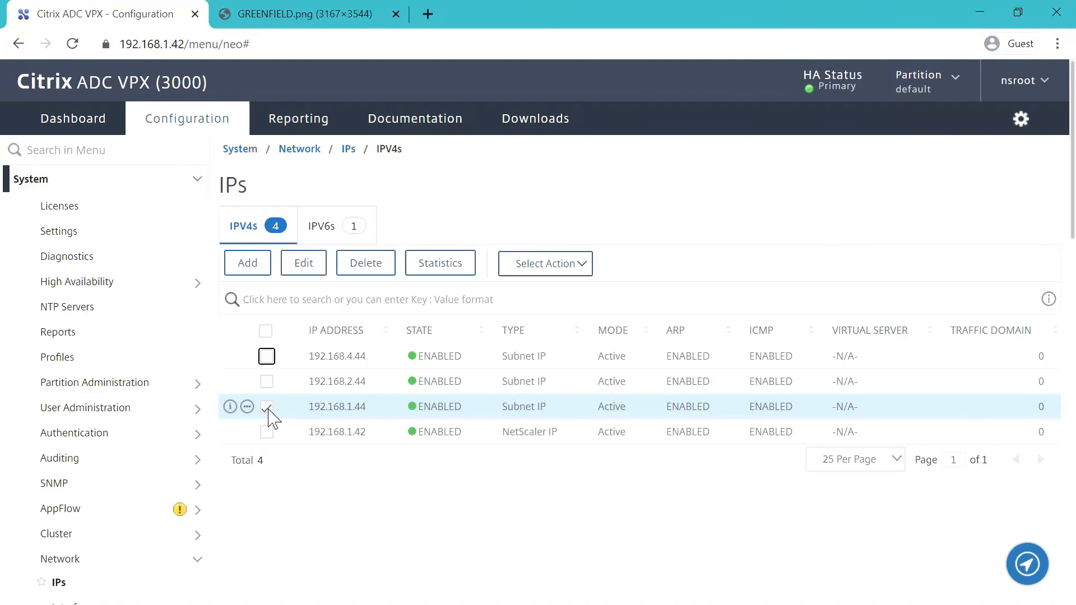
click(267, 407)
scroll(274, 514, down, 2)
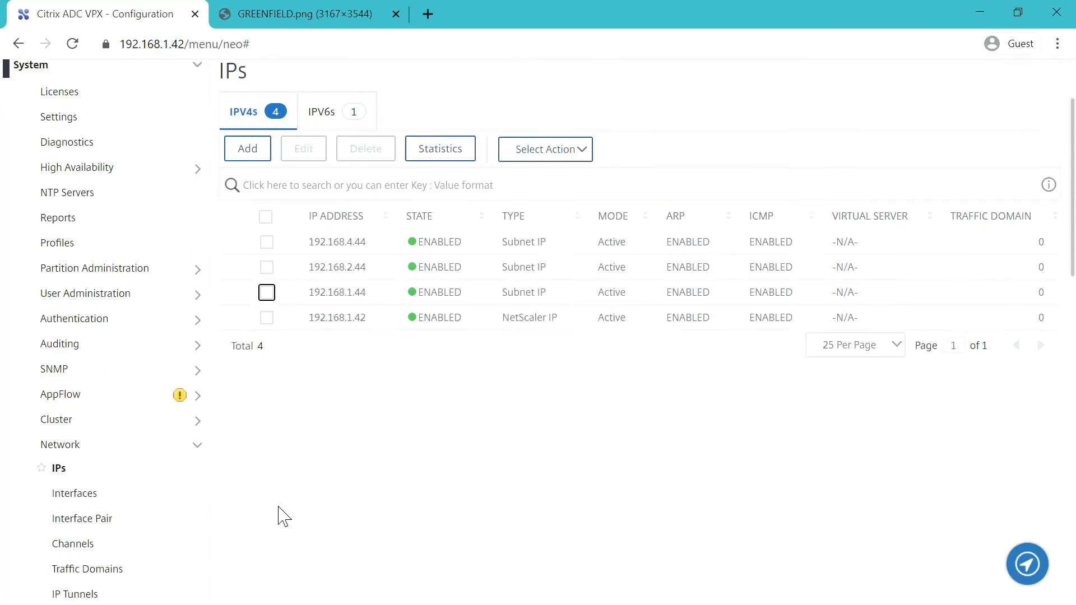
scroll(284, 516, down, 2)
scroll(385, 472, down, 3)
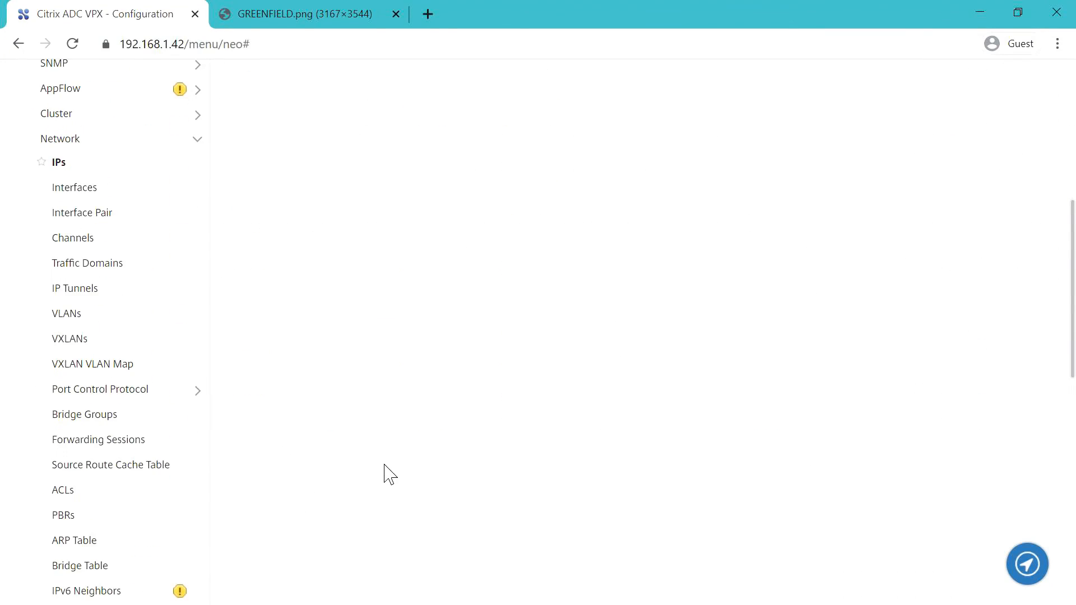
scroll(384, 469, up, 2)
scroll(384, 468, down, 2)
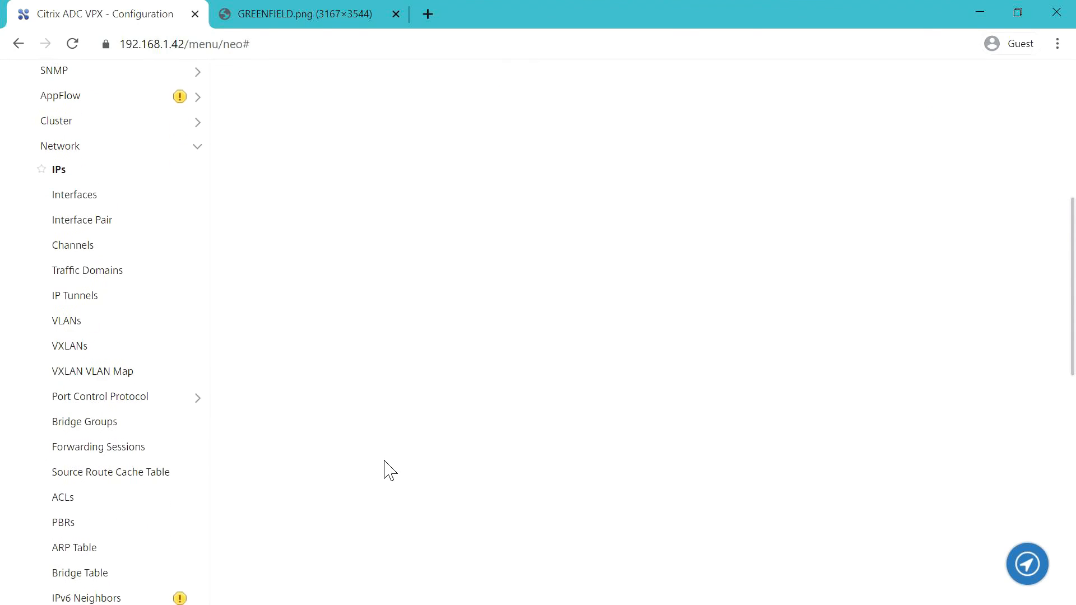
- Create VLAN 2 'DMZ-EXT' bound to interface 1/2 and subnet IP 192.168.2.44
click(84, 315)
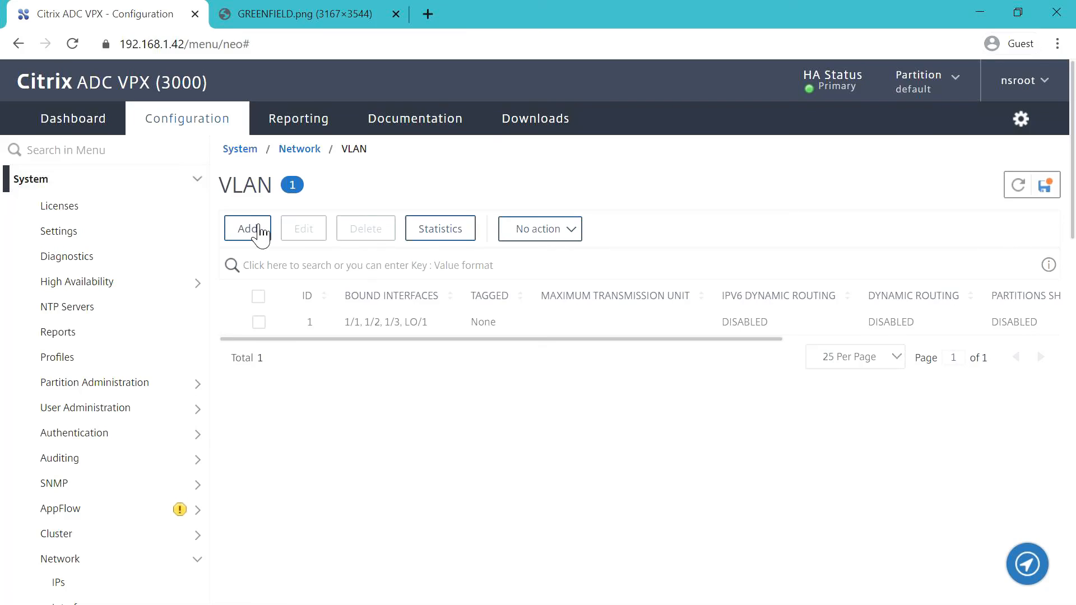
click(251, 224)
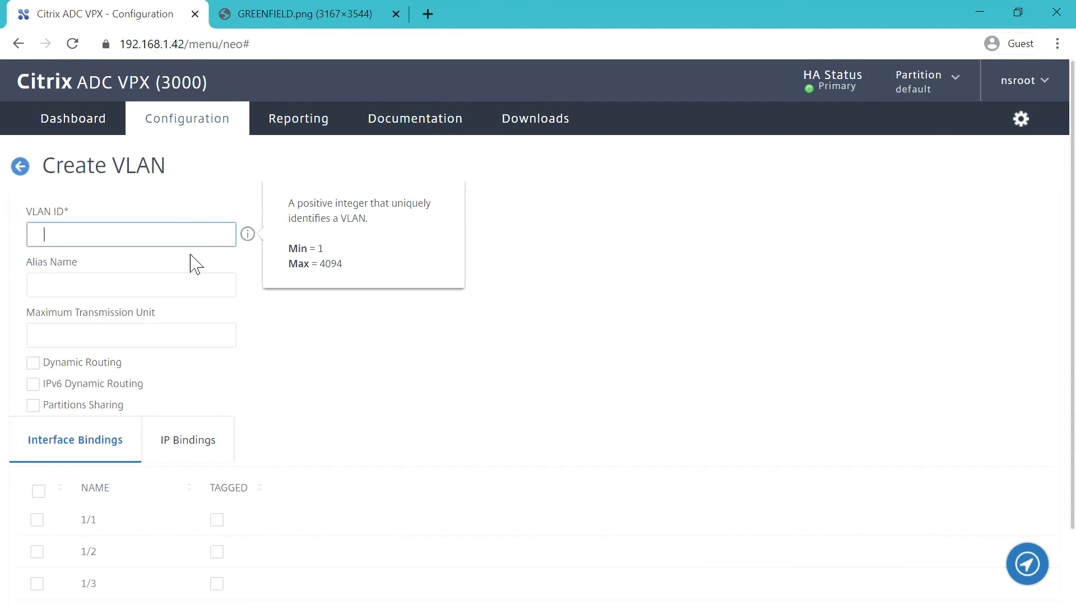
click(111, 295)
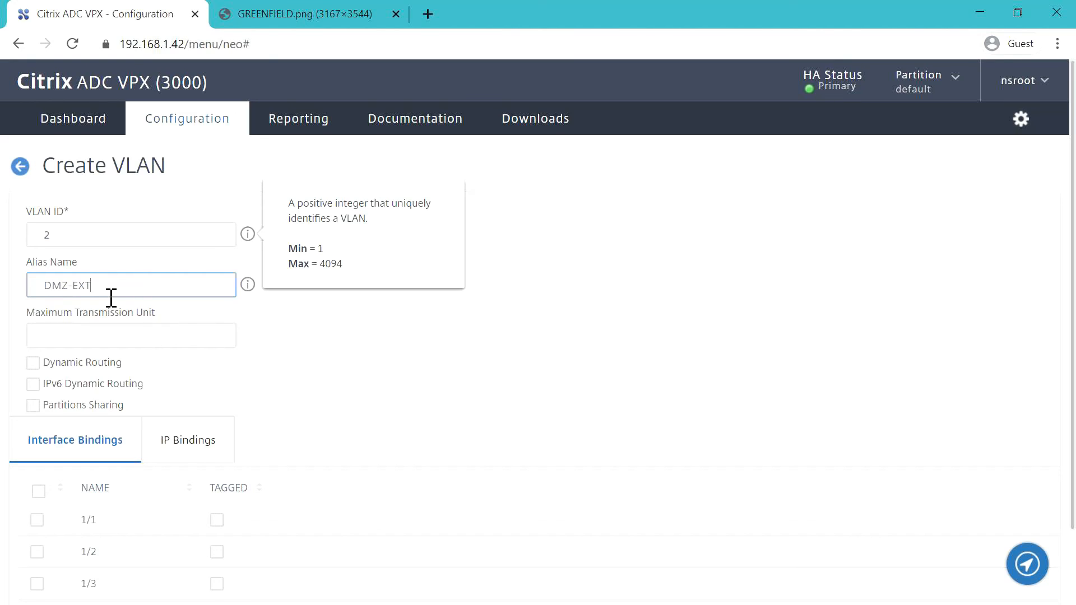
click(382, 396)
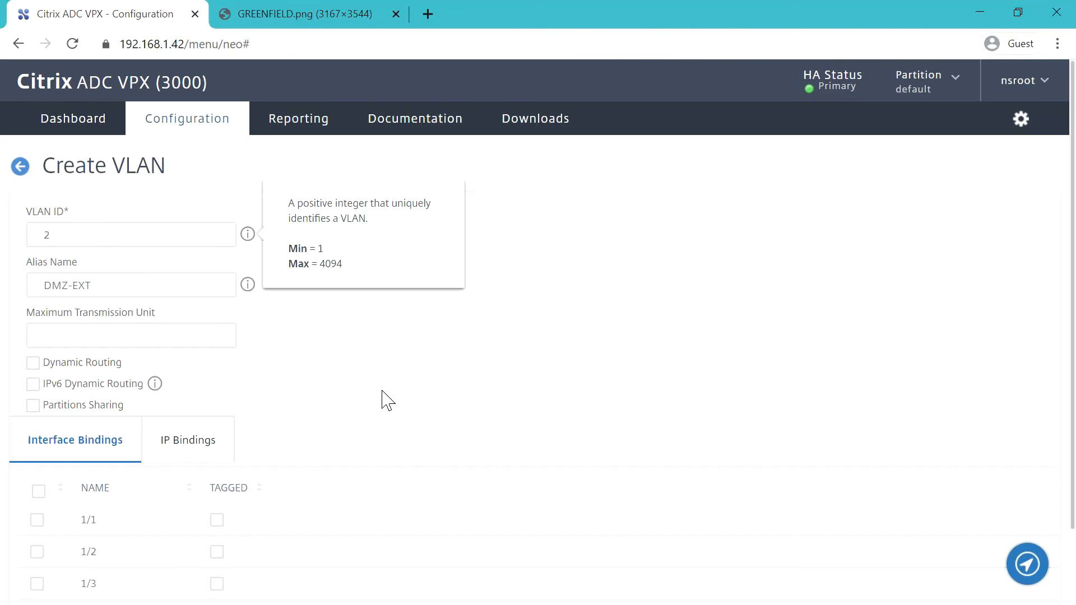
scroll(382, 397, down, 2)
click(37, 465)
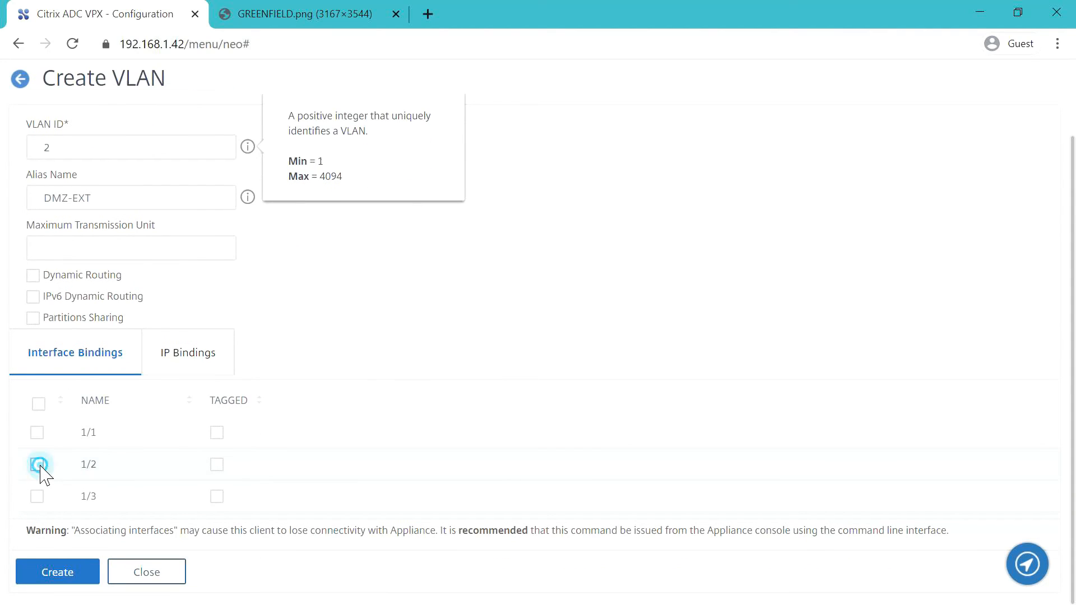
click(197, 365)
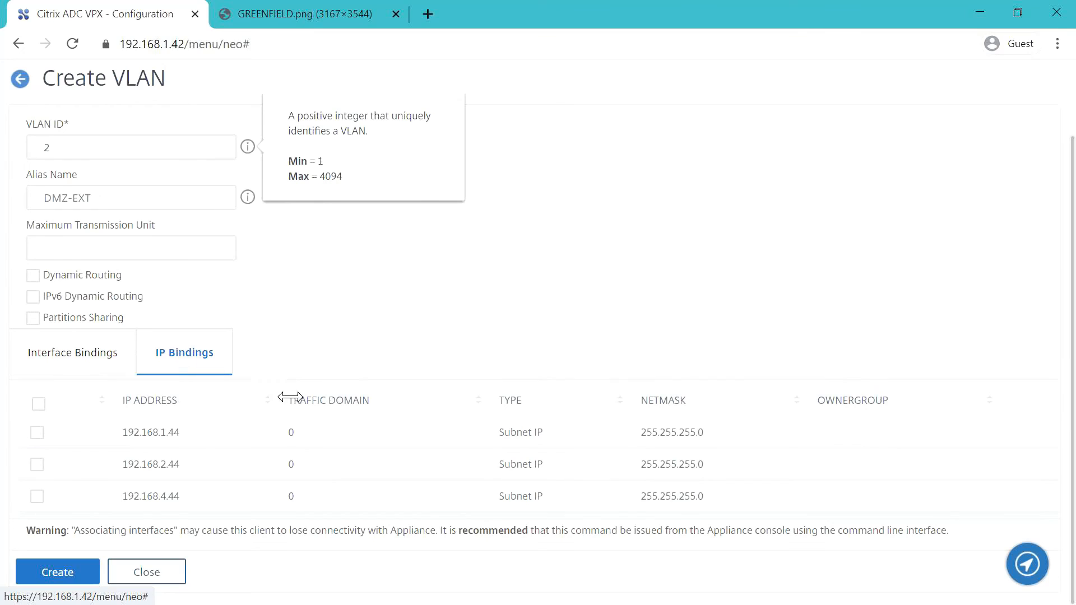
click(36, 465)
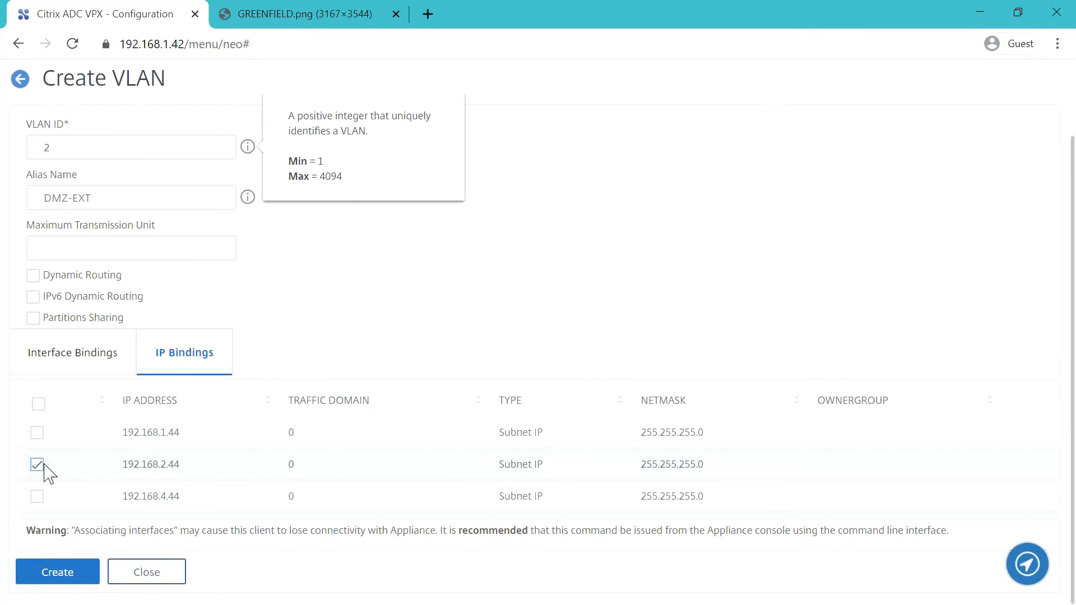
click(72, 572)
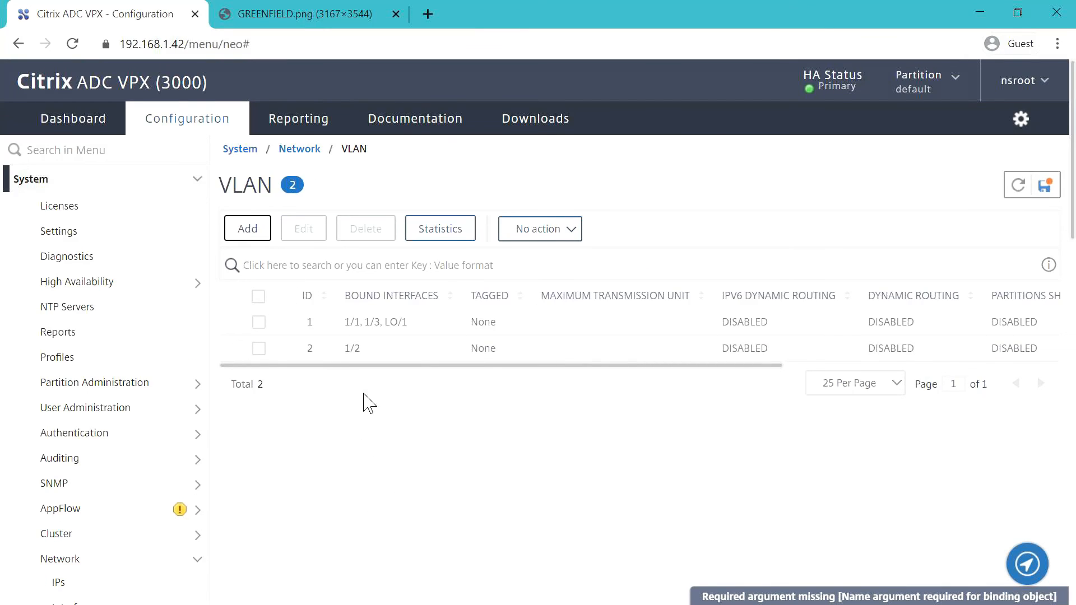
drag(372, 365, 308, 384)
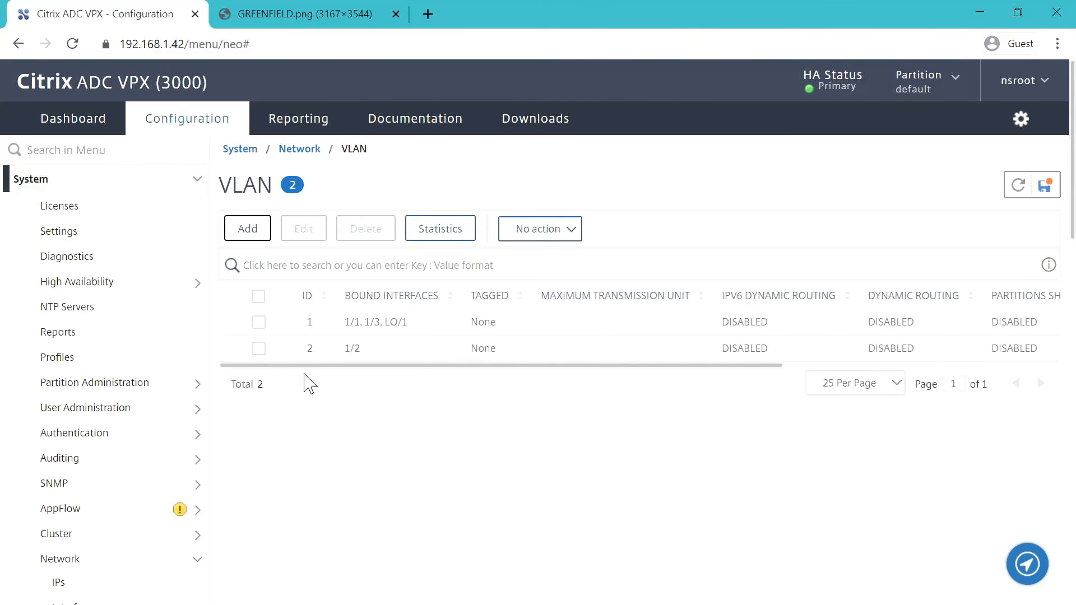
- Create VLAN 4 'DMZ-INT' bound to interface 1/3 and subnet IP 192.168.4.44
click(247, 228)
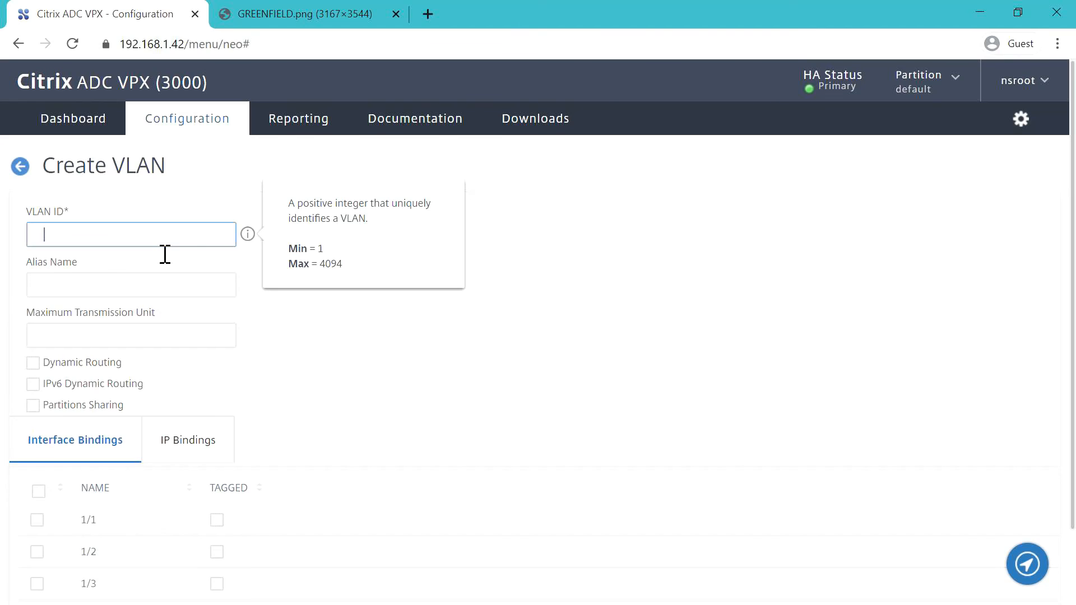
text(4)
click(110, 292)
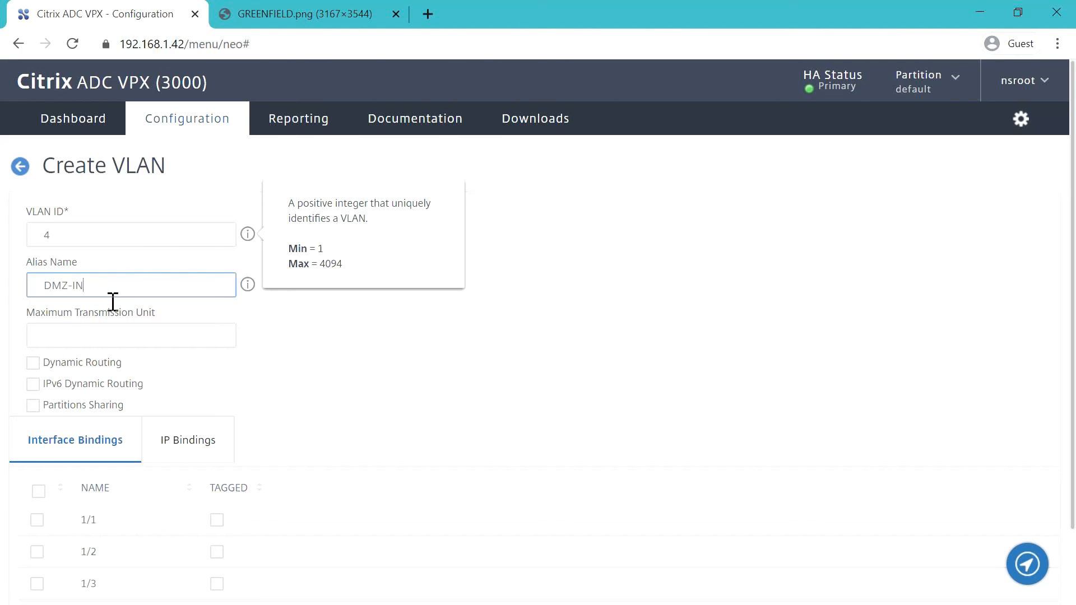
click(381, 367)
scroll(381, 371, down, 2)
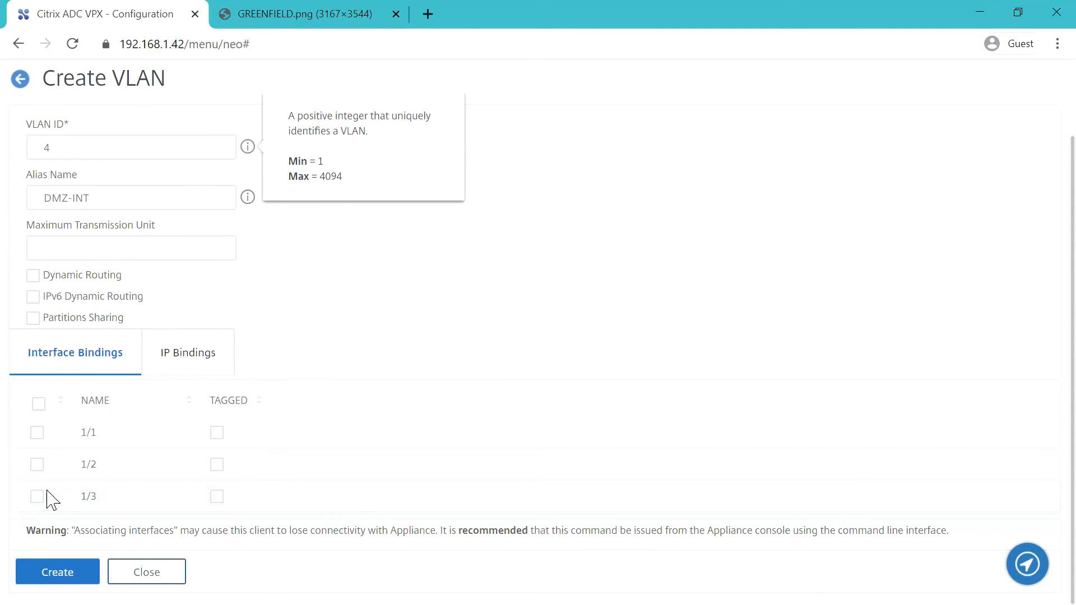
click(37, 495)
click(189, 370)
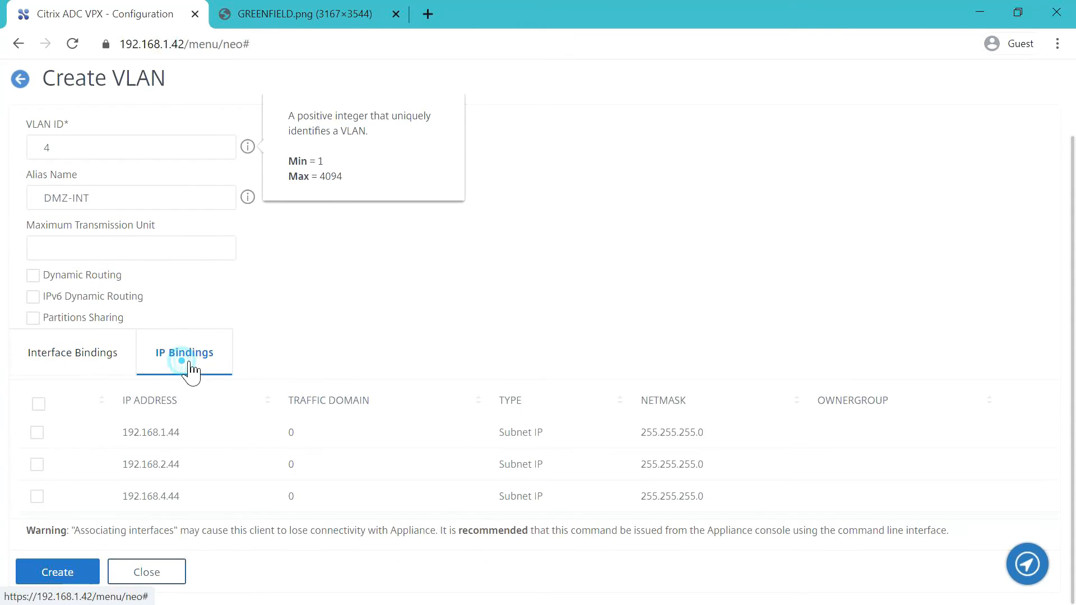
click(38, 497)
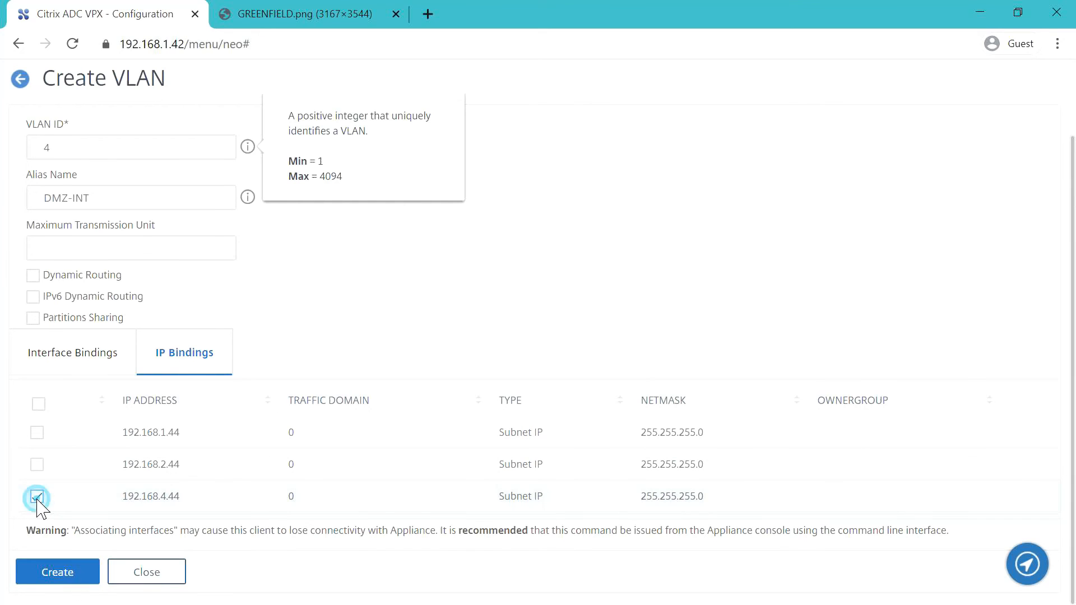
click(77, 578)
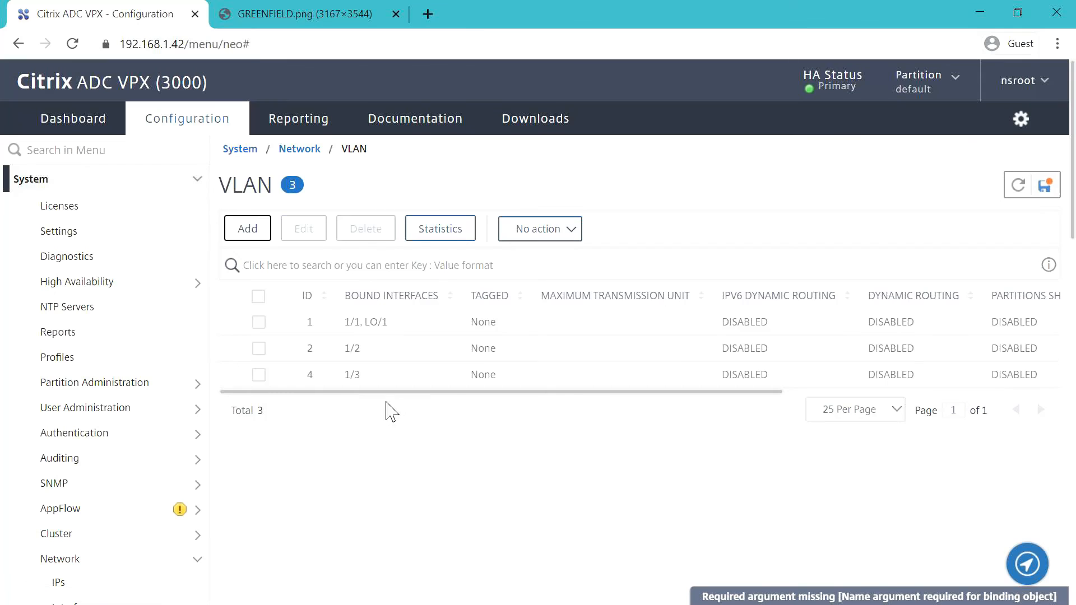
drag(391, 388, 317, 426)
- Check the Routes table's five routes, then return to the empty PBRs list
scroll(342, 482, down, 3)
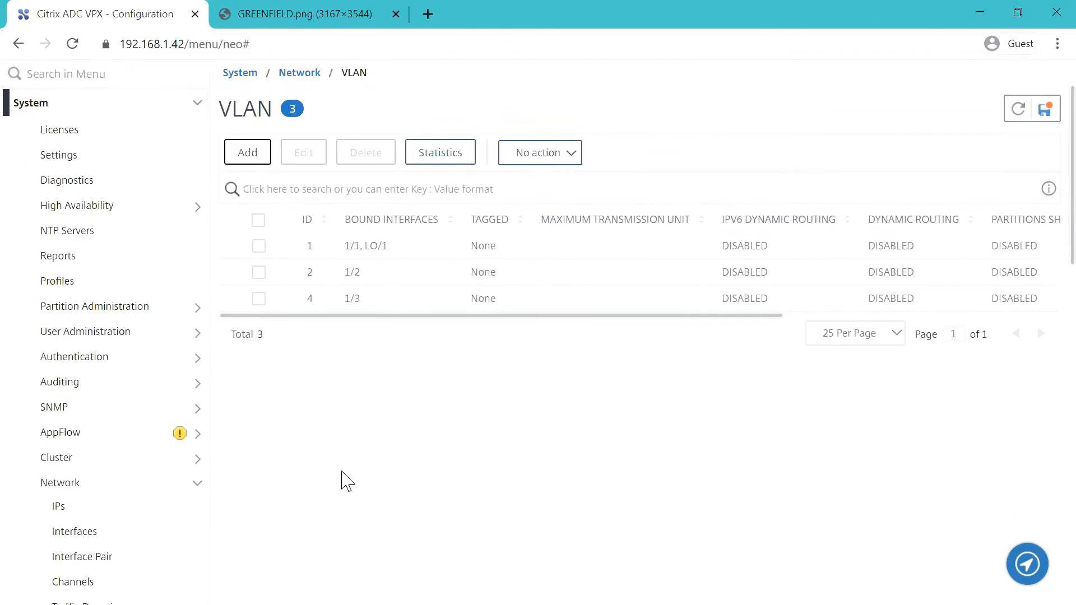
scroll(344, 483, down, 5)
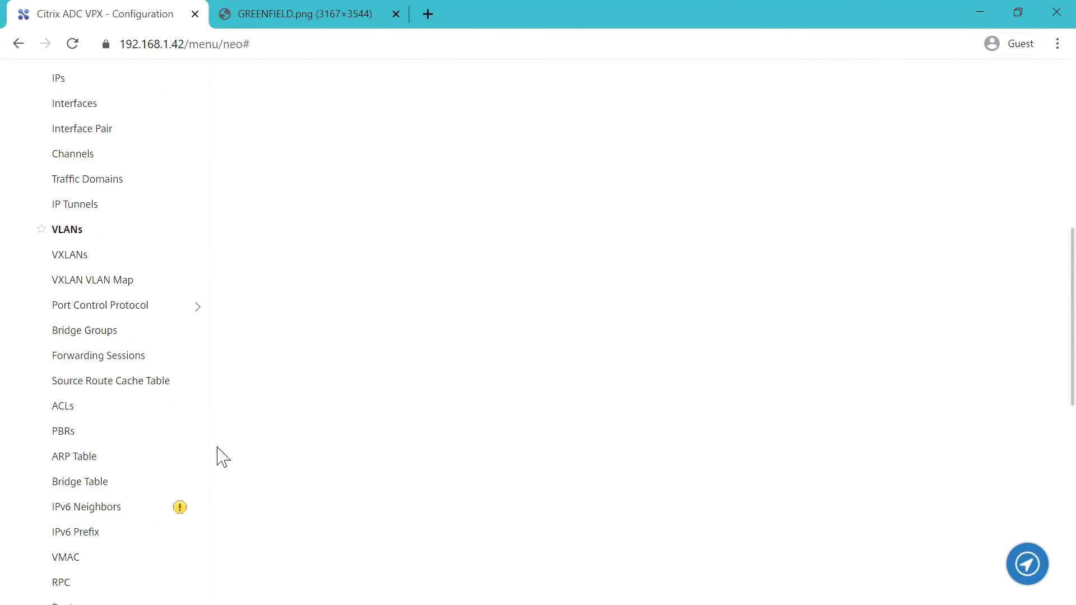
click(63, 431)
scroll(196, 426, down, 1)
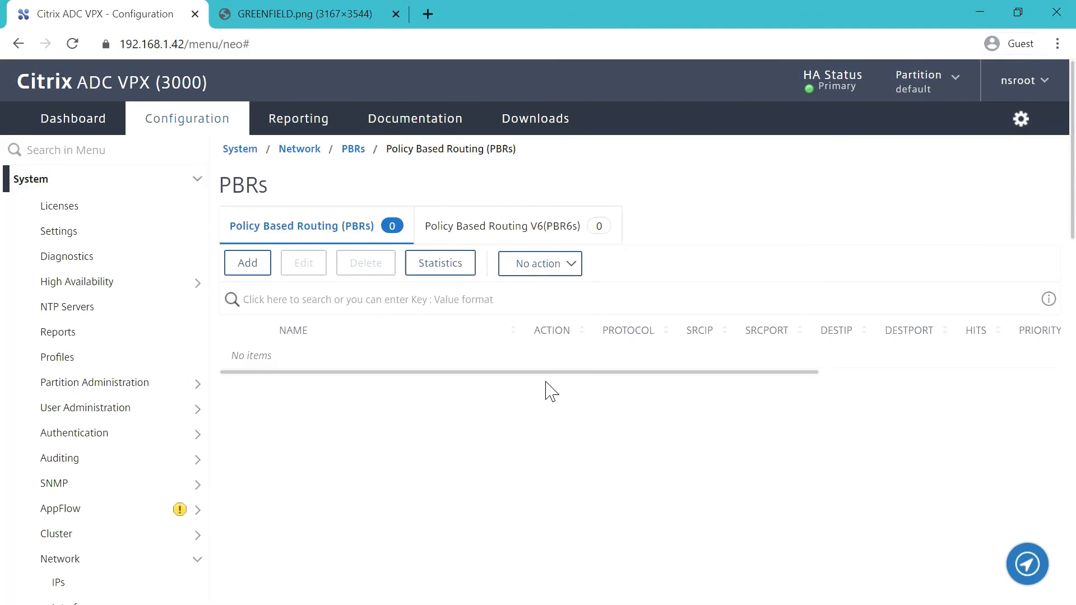
scroll(533, 408, down, 7)
scroll(512, 409, down, 4)
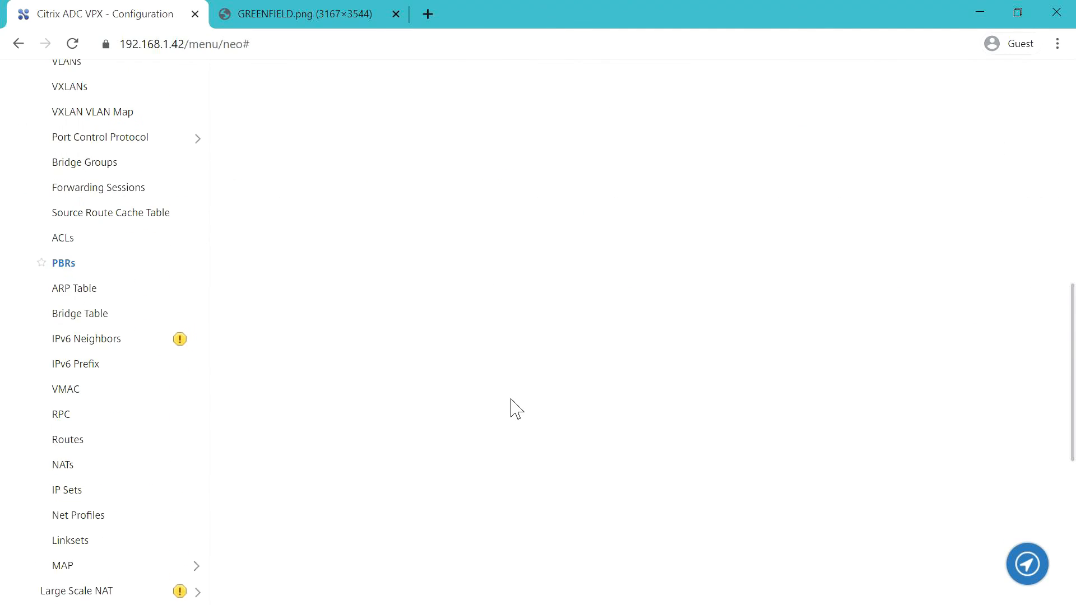
click(79, 439)
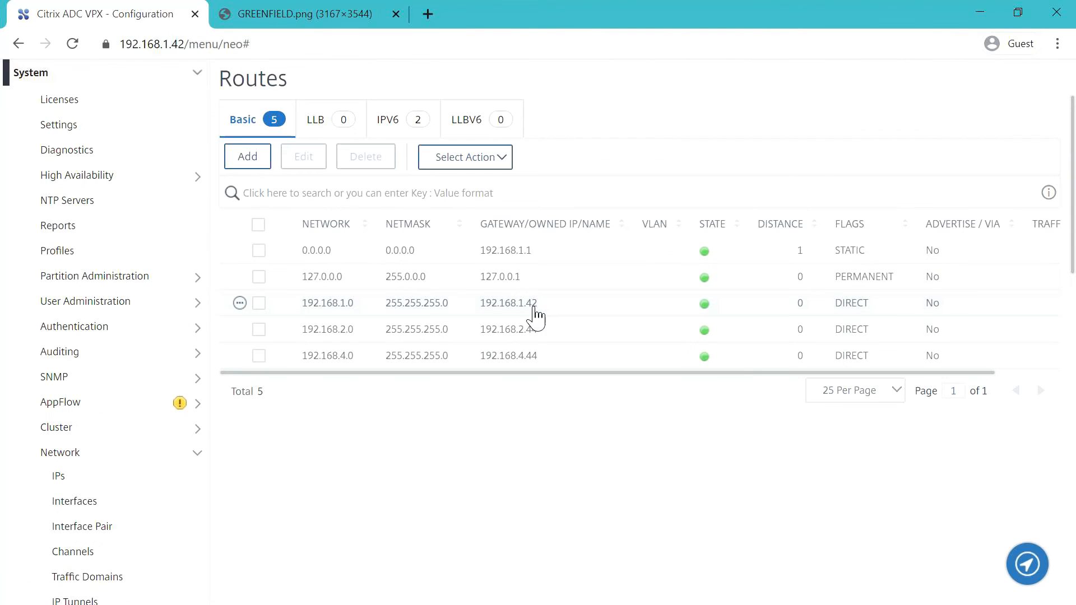
scroll(532, 324, down, 5)
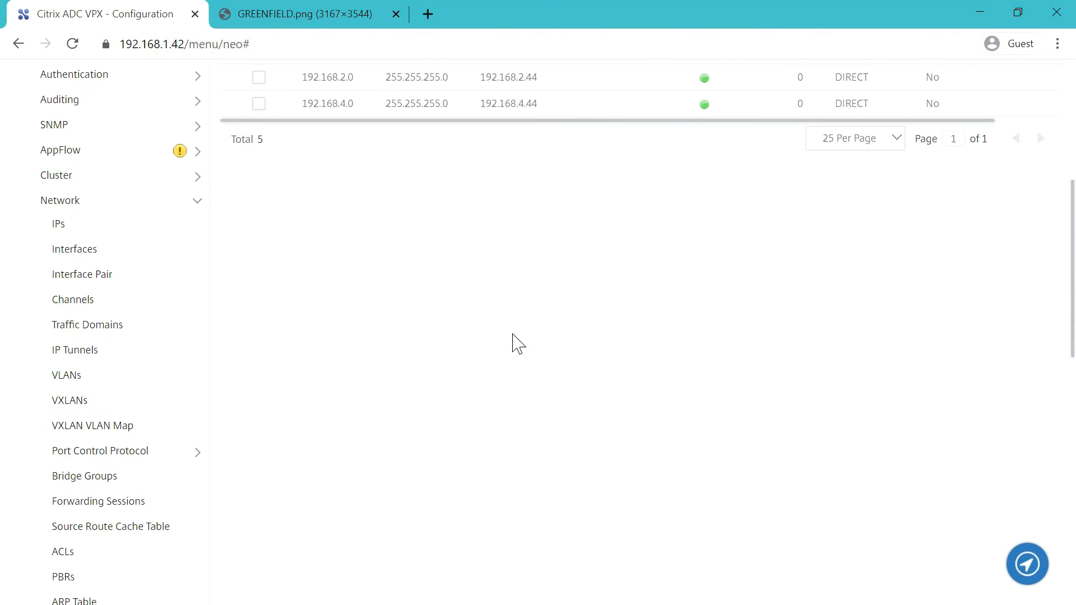
scroll(517, 346, down, 2)
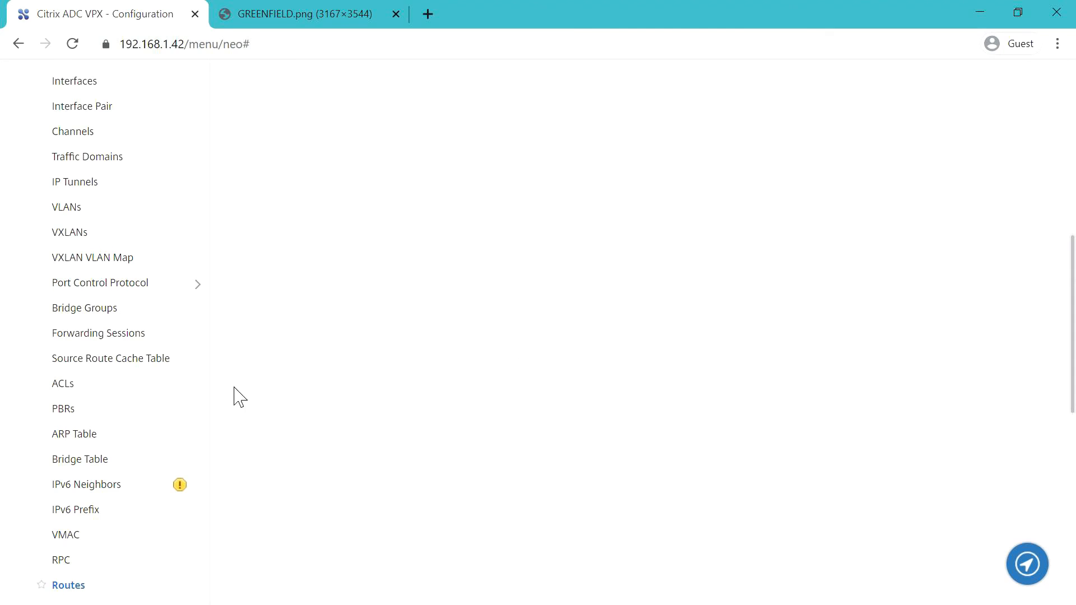
click(70, 411)
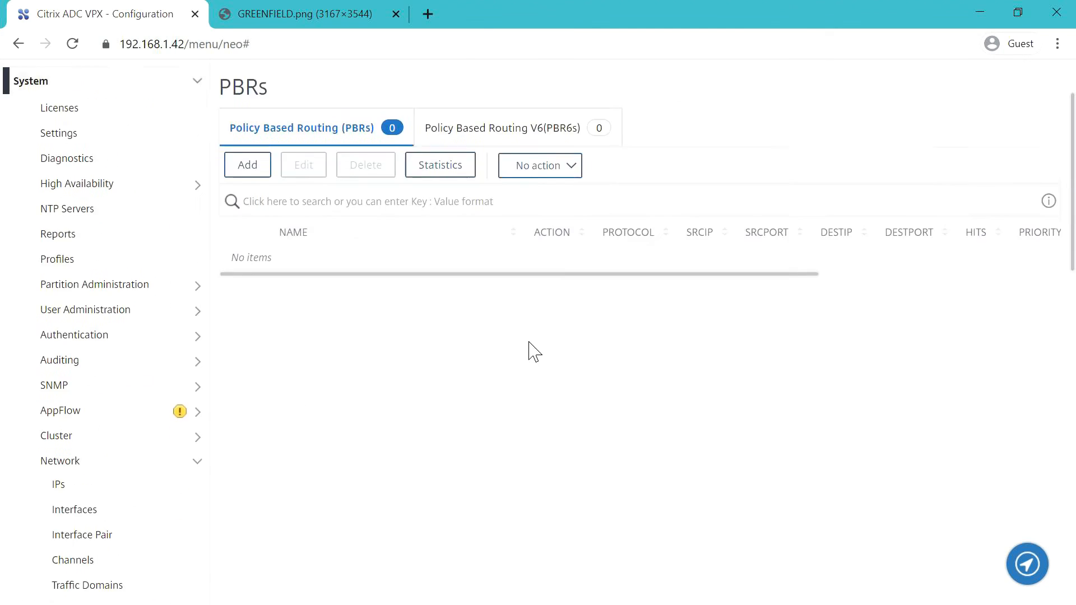
scroll(532, 352, up, 2)
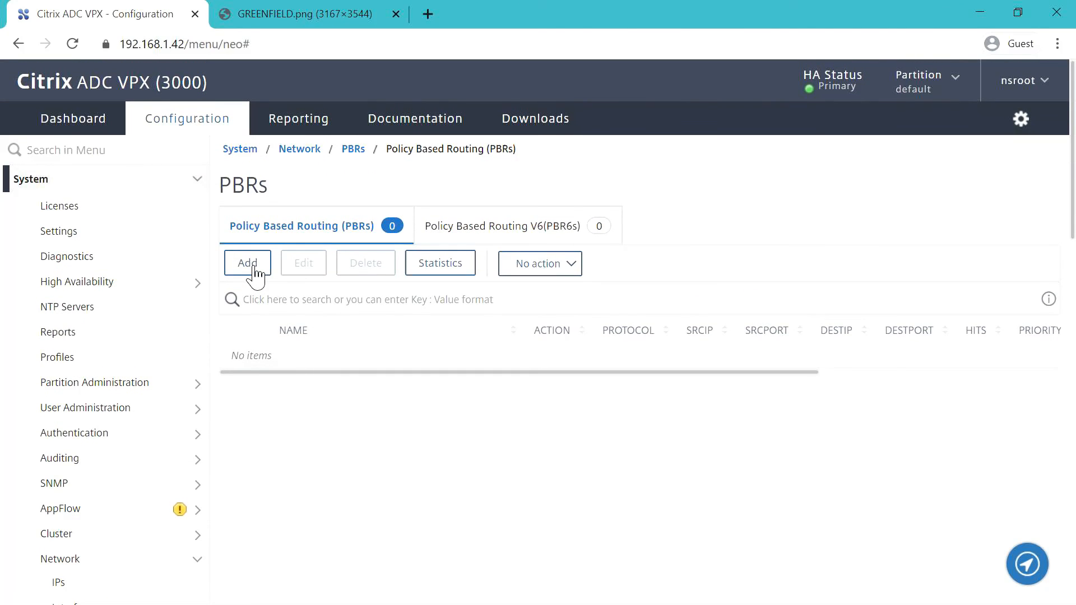
- Start PBR MGMT_PBR with next hop type New and next hop 192.168.1.1
click(253, 268)
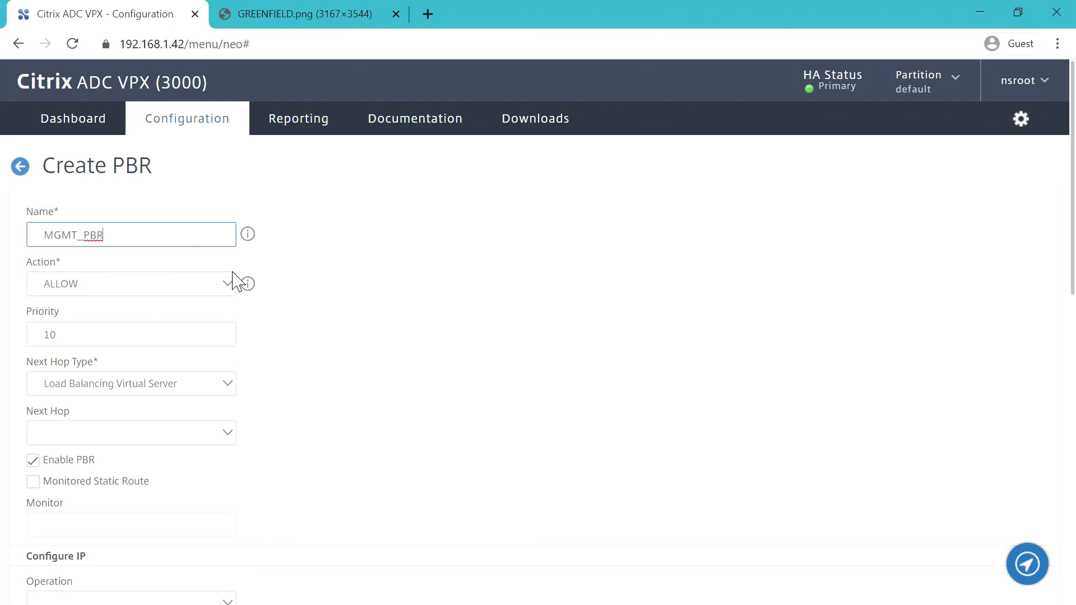
click(315, 386)
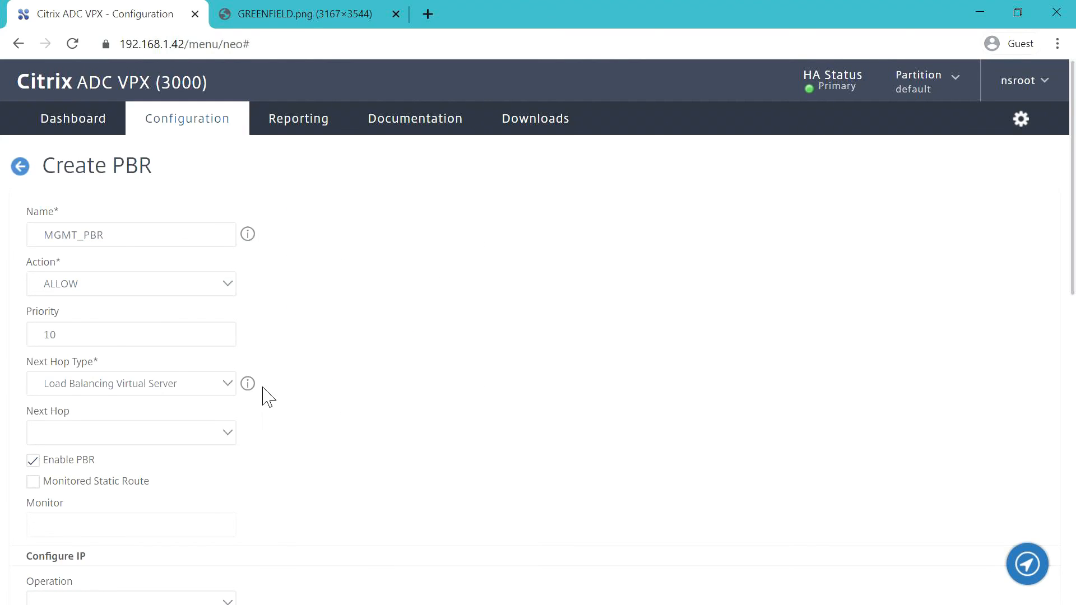
click(223, 392)
click(106, 462)
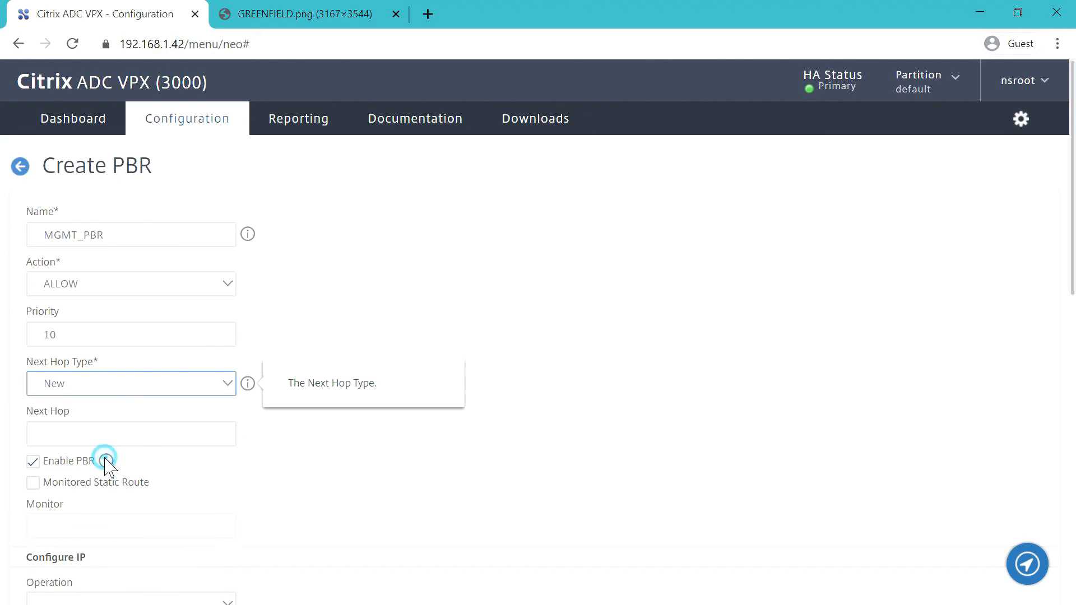
click(116, 443)
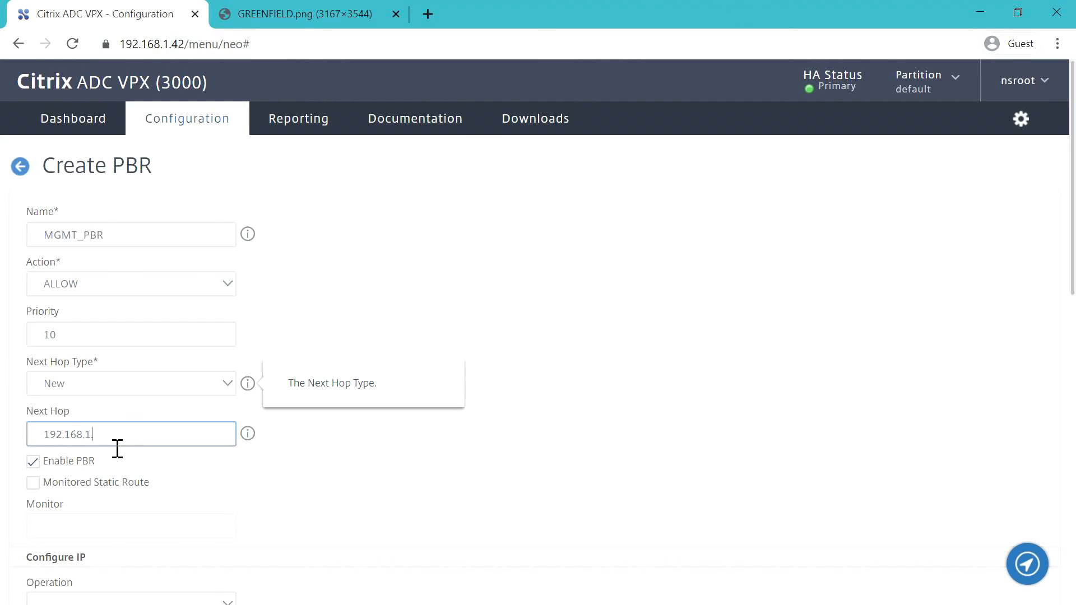
click(552, 393)
scroll(460, 449, down, 5)
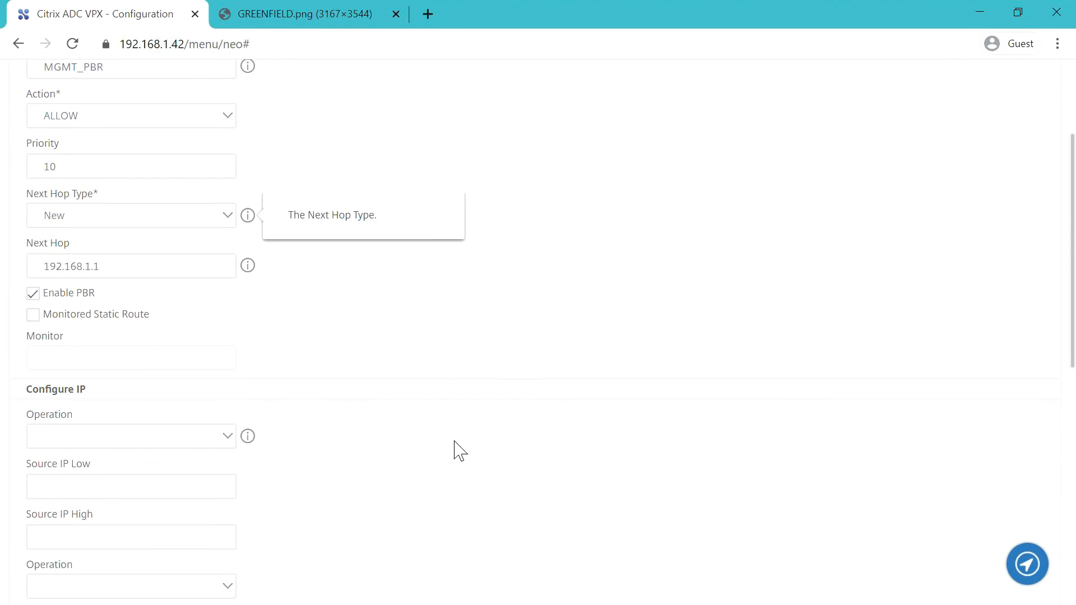
scroll(457, 447, down, 4)
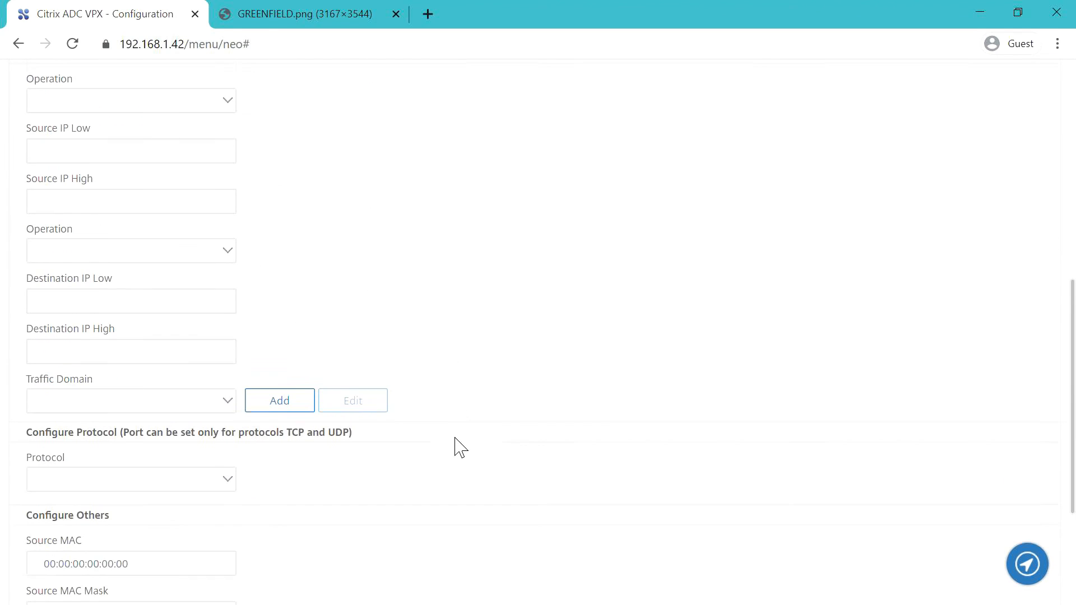
scroll(461, 441, up, 2)
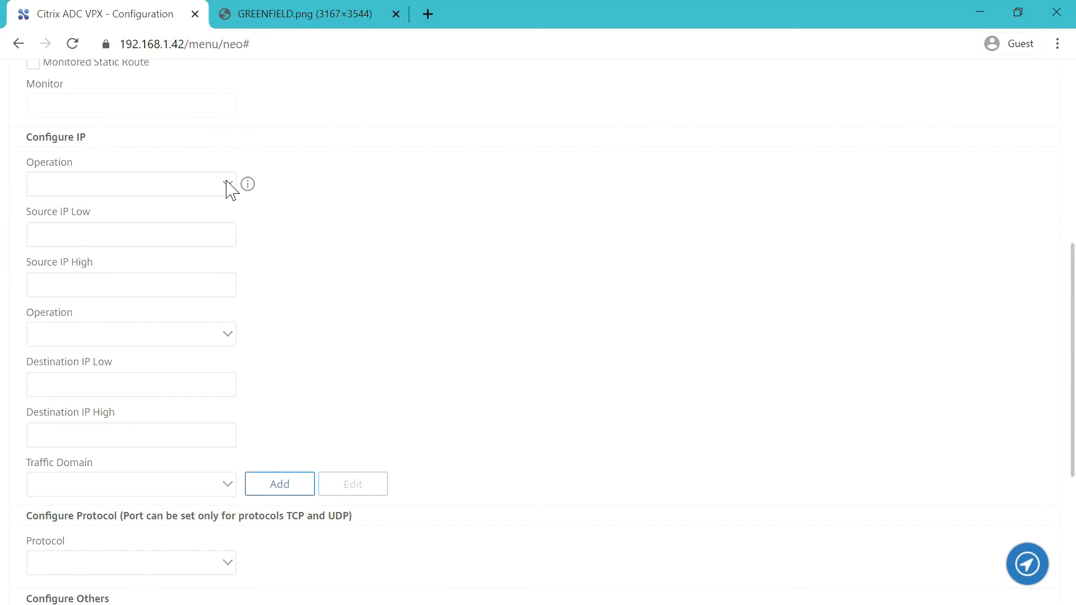
- Match source IPs equal to 192.168.1.42–192.168.1.44
click(227, 183)
click(126, 242)
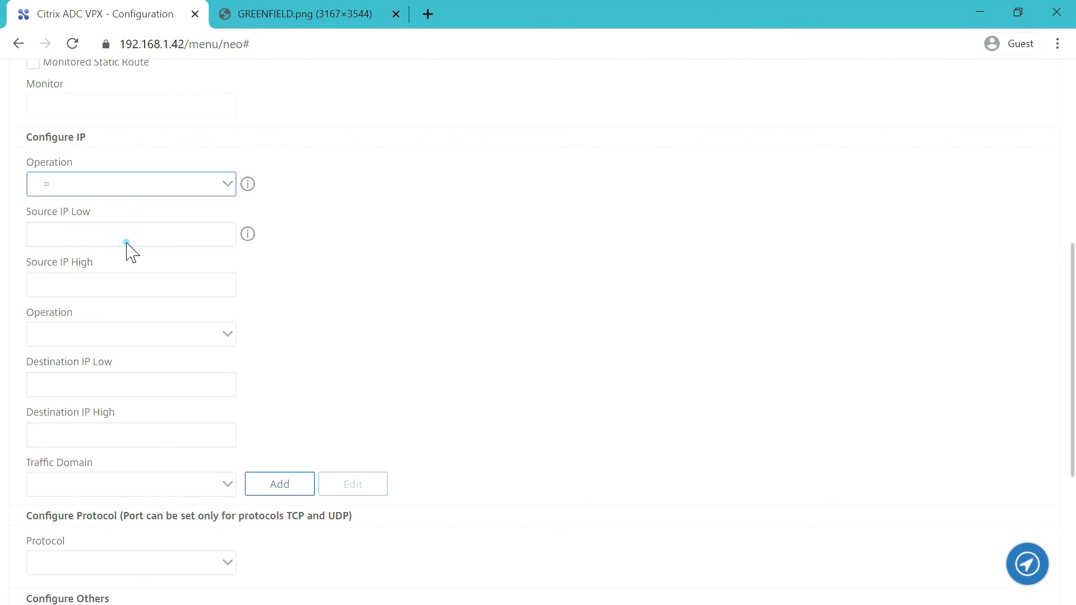
click(96, 244)
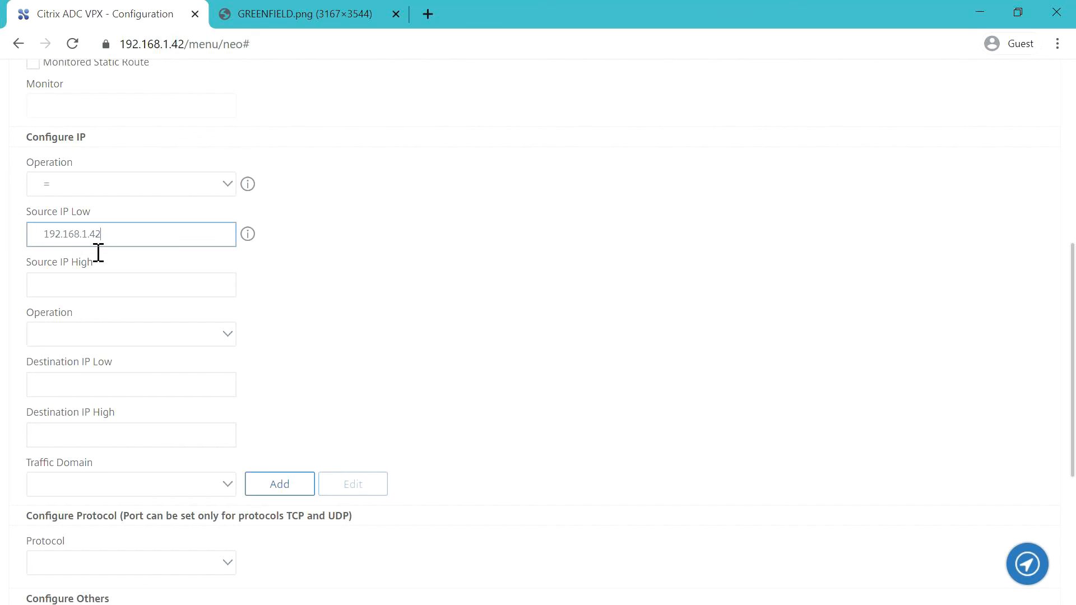
click(80, 293)
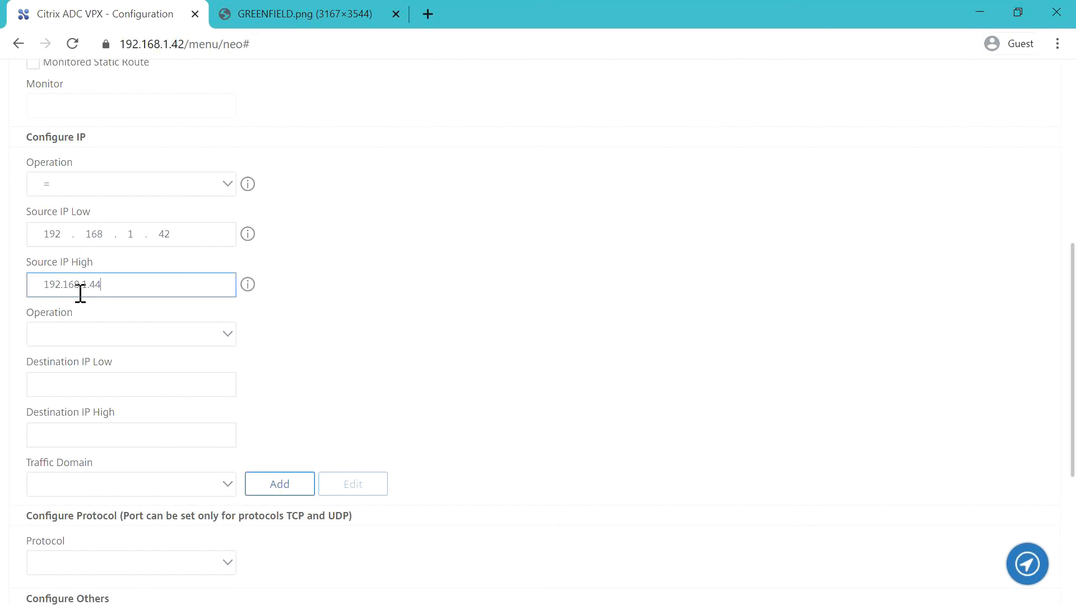
click(414, 340)
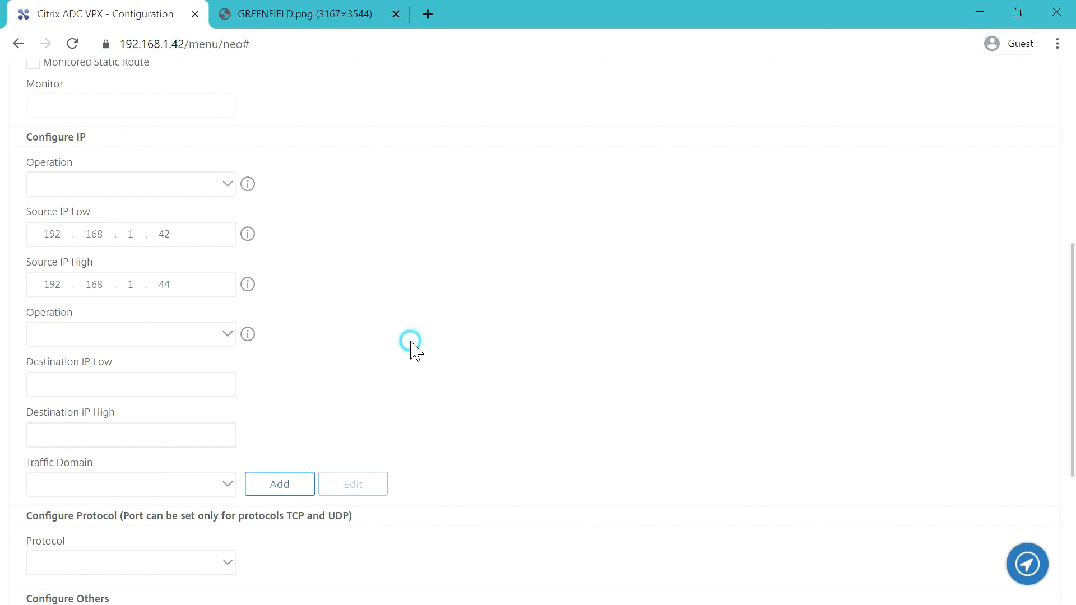
- Match destination IPs not equal to 192.168.1.0–192.168.1.255
click(225, 333)
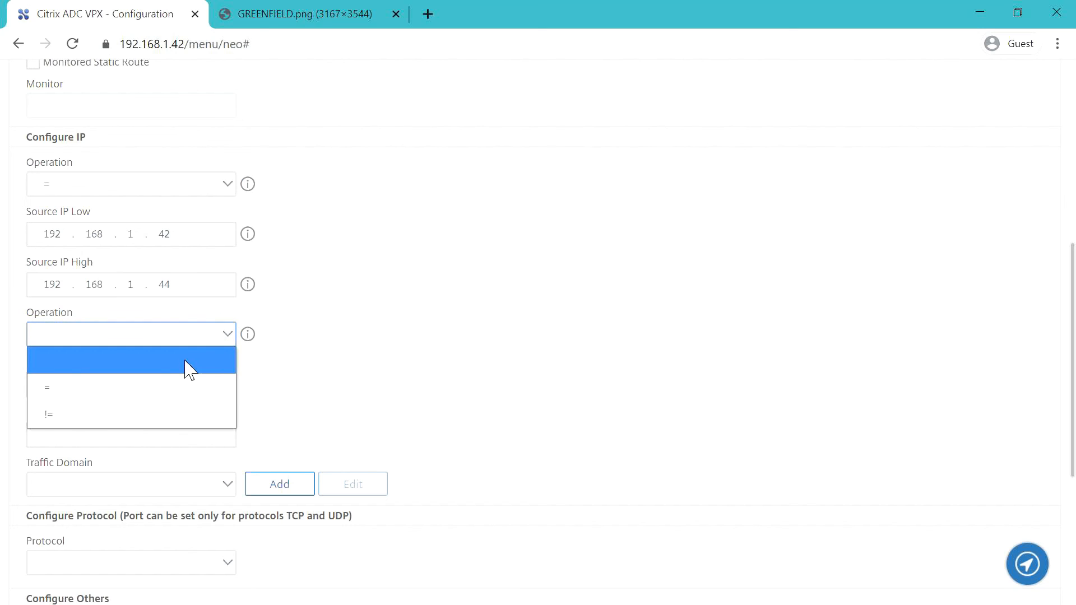
click(84, 415)
click(89, 387)
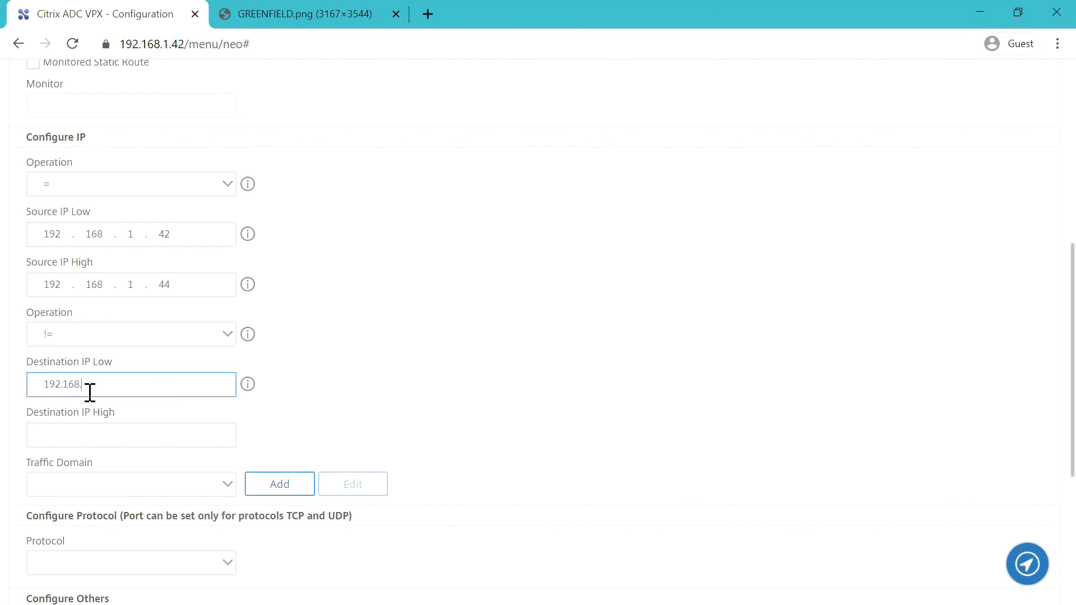
click(71, 447)
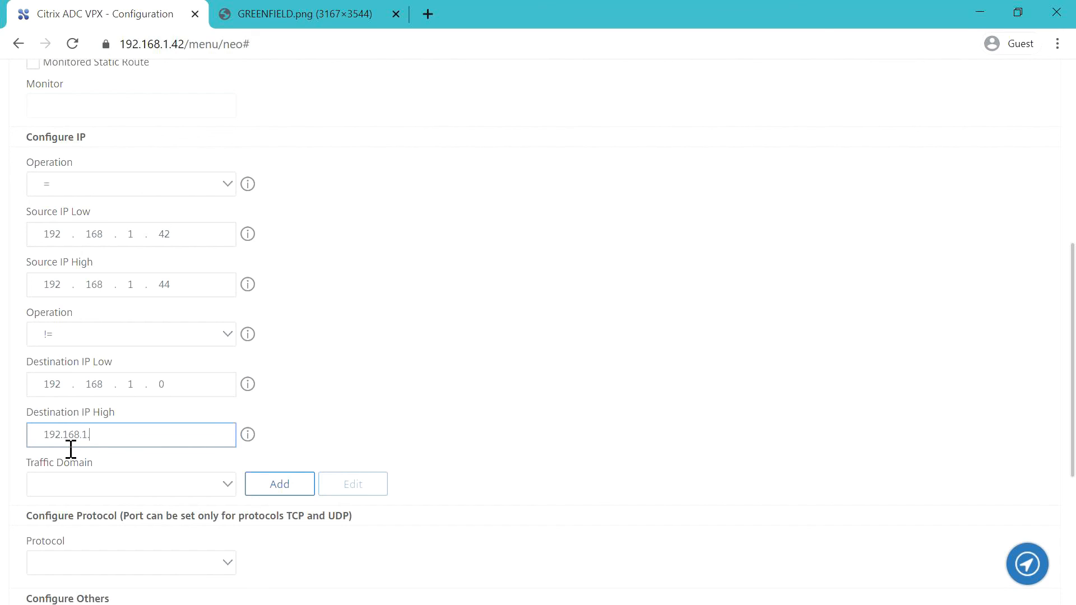
click(456, 408)
scroll(465, 407, down, 5)
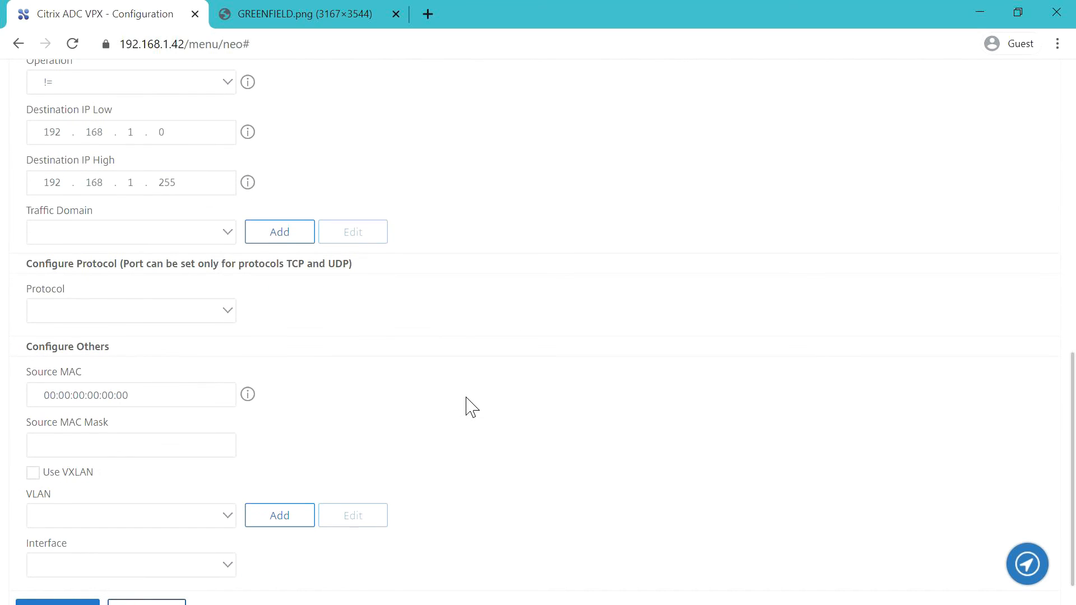
scroll(474, 405, up, 6)
scroll(475, 404, down, 1)
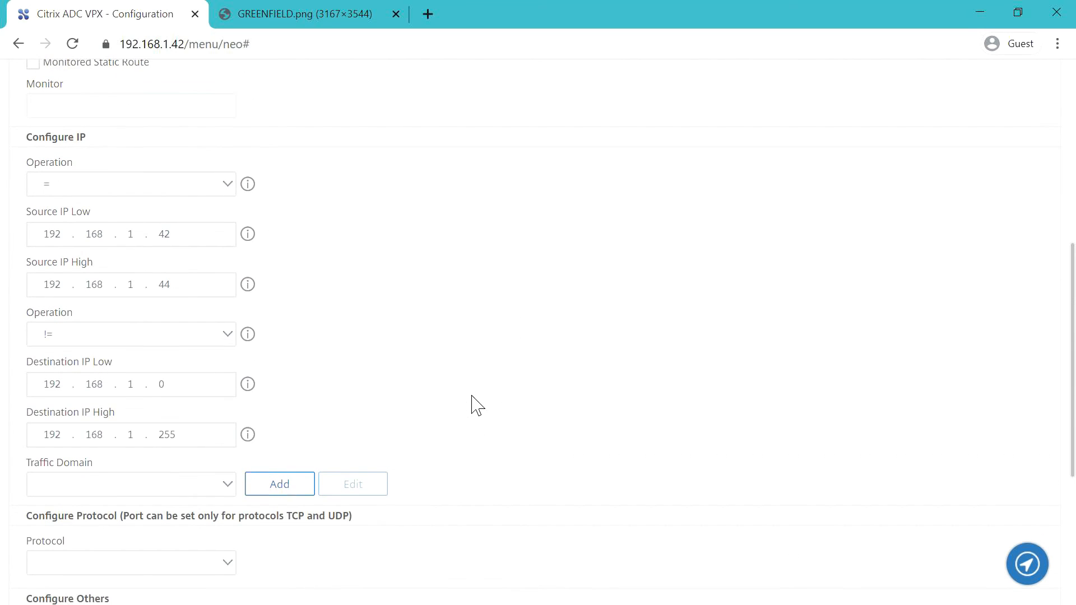
scroll(476, 405, down, 4)
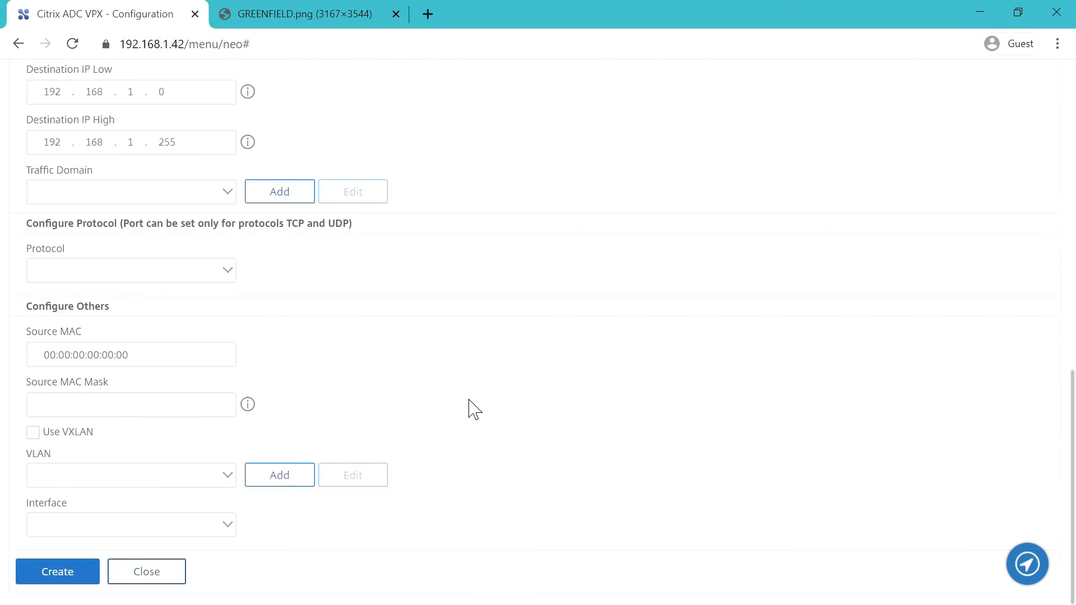
- Create the MGMT_PBR rule and apply all configured PBRs
click(87, 575)
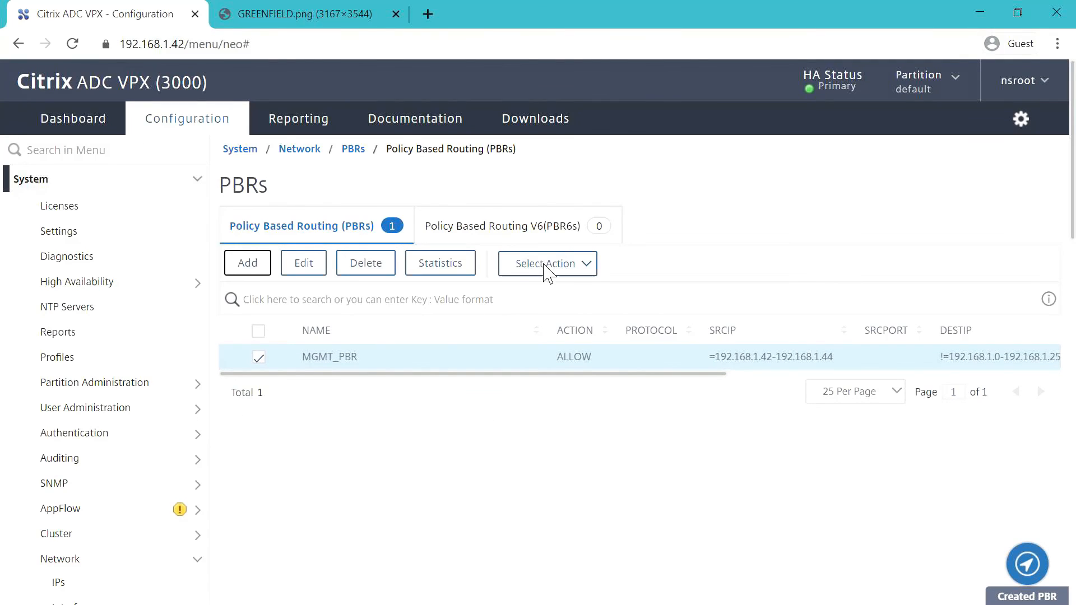
click(544, 266)
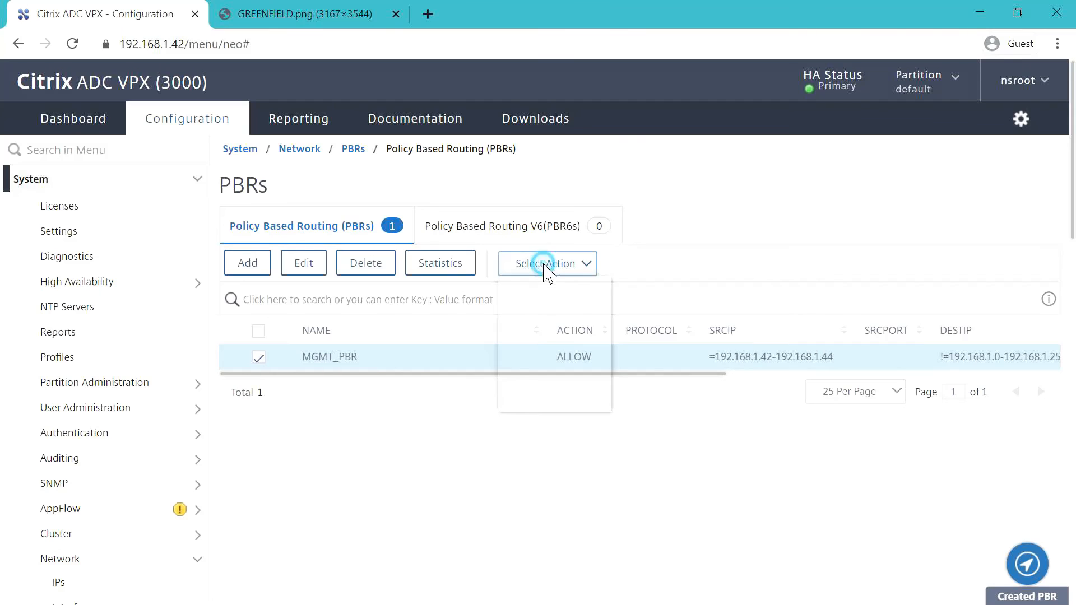
click(537, 377)
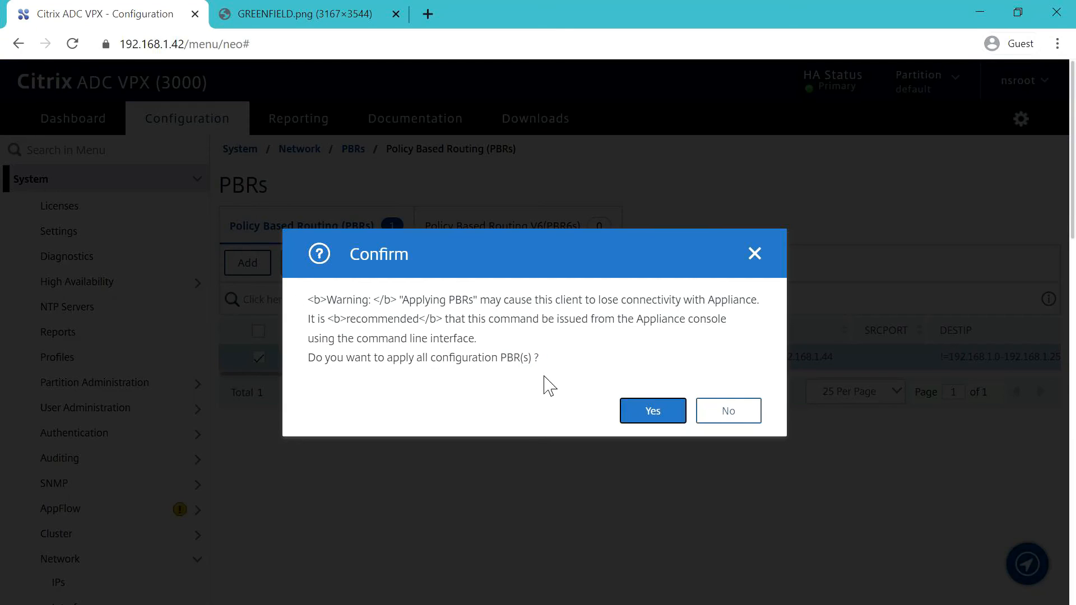
click(670, 413)
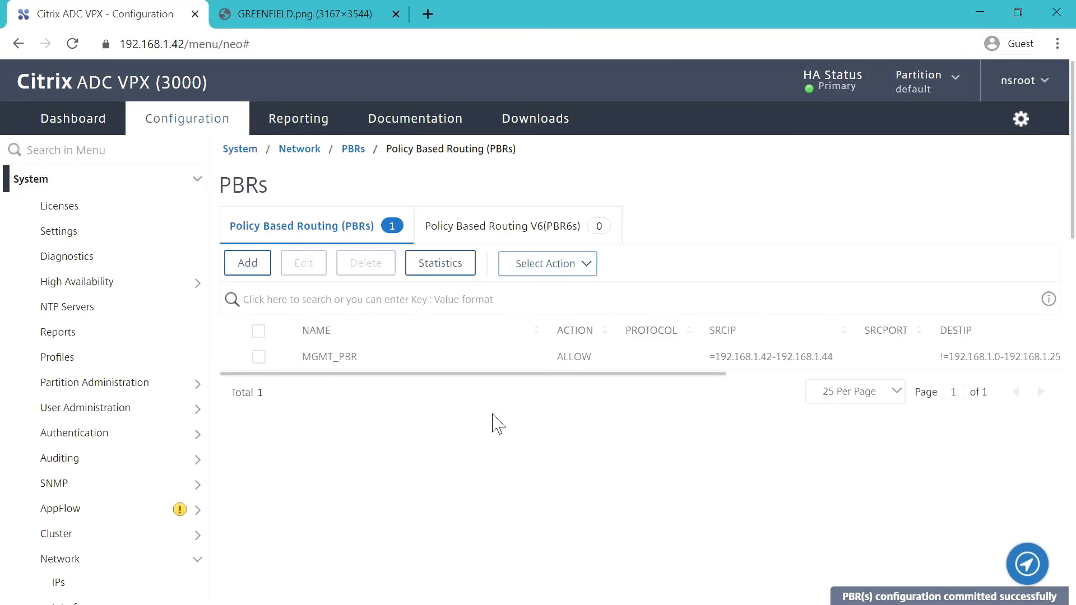
scroll(358, 447, down, 3)
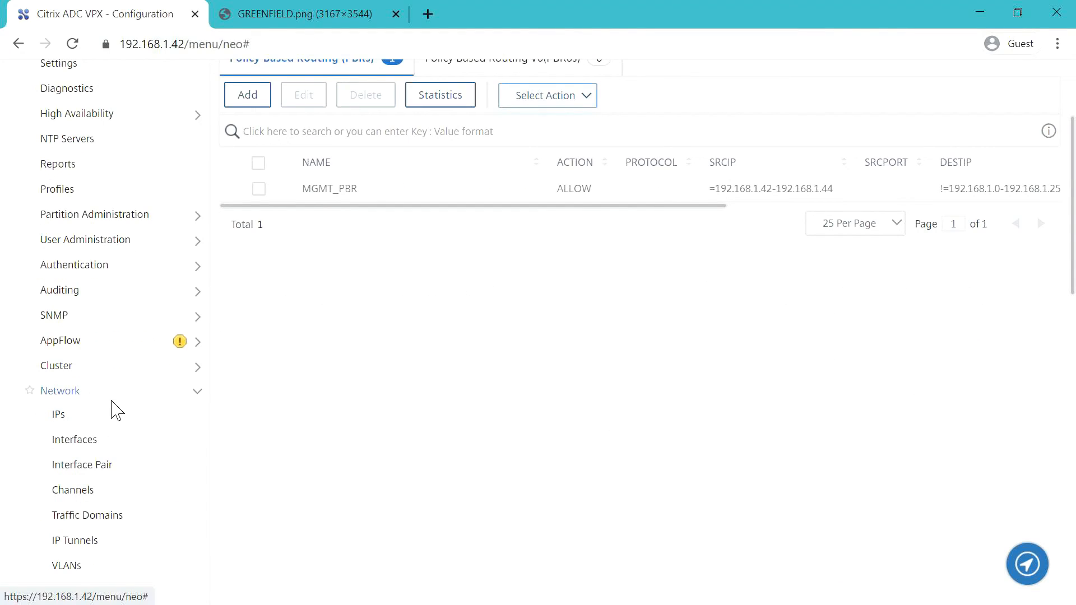
scroll(114, 415, down, 3)
scroll(114, 415, down, 1)
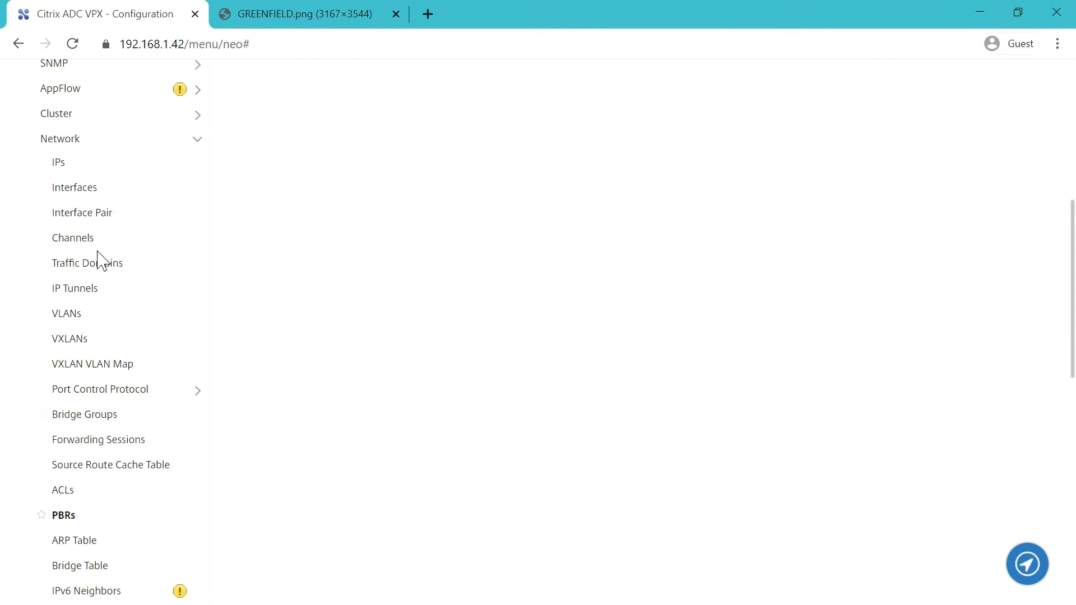
scroll(100, 260, up, 5)
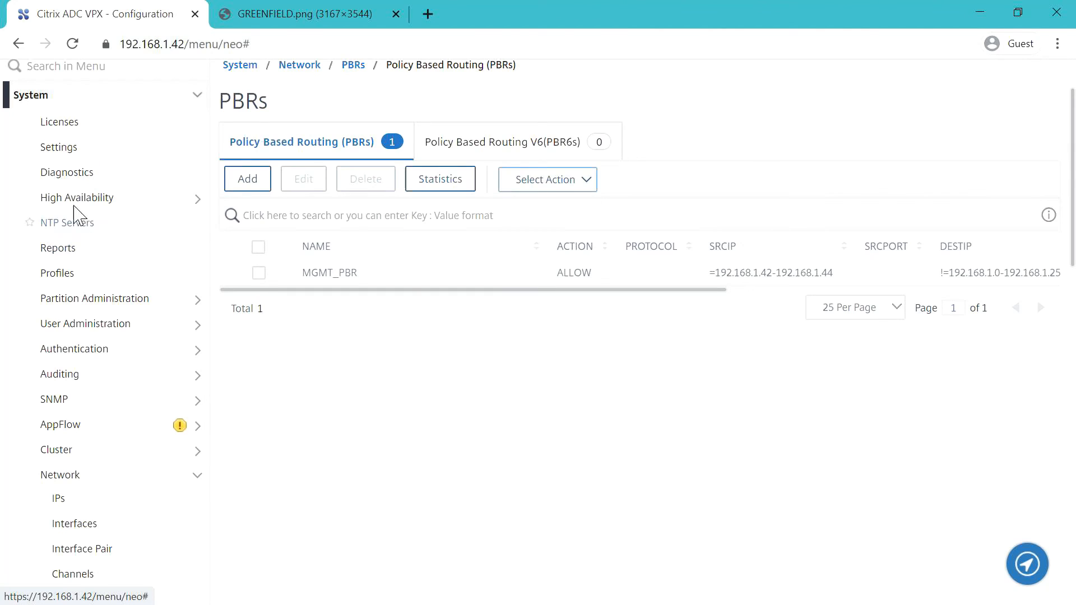
- Save the running configuration and view the High Availability overview with 2 nodes
click(67, 174)
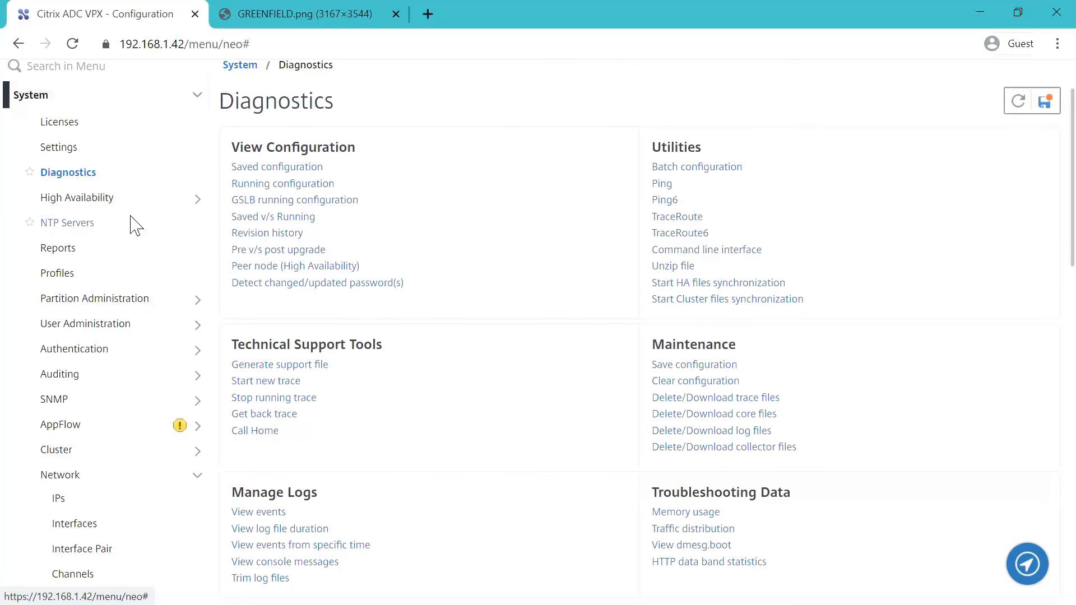
click(84, 199)
click(64, 148)
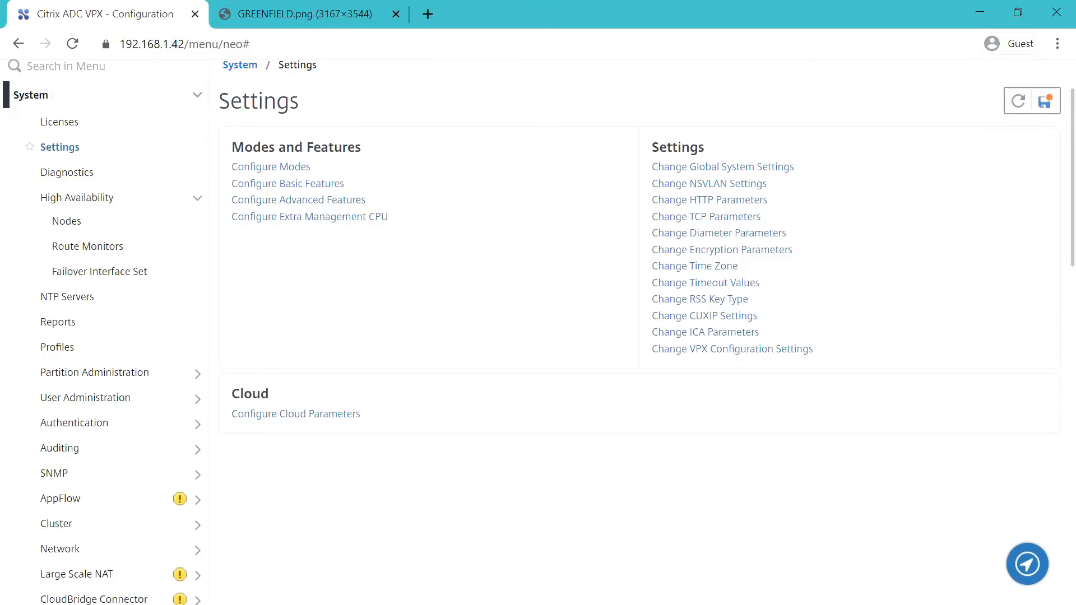
click(1044, 101)
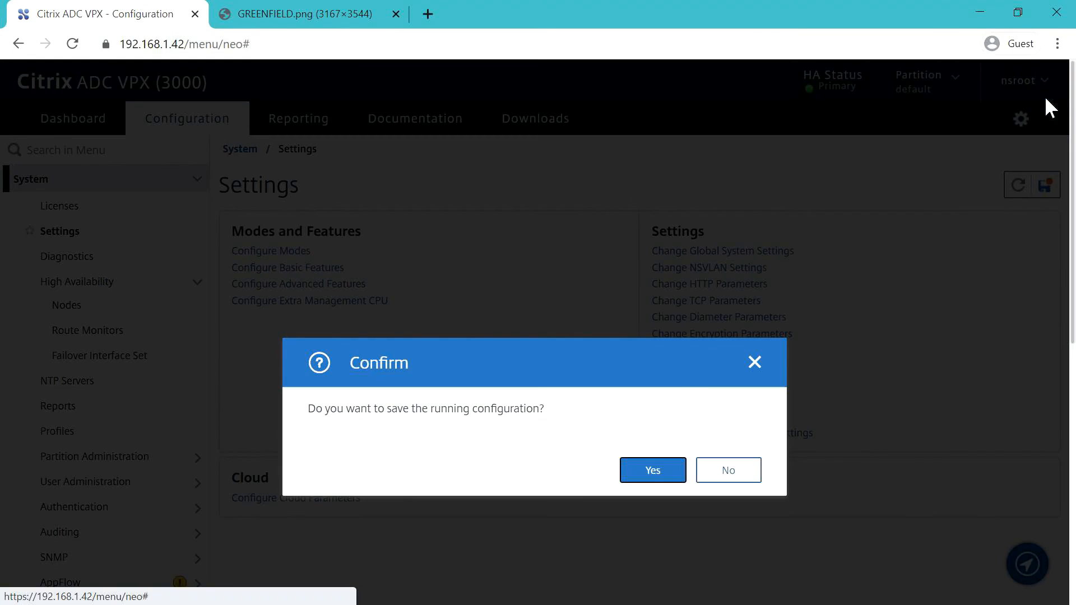
click(638, 480)
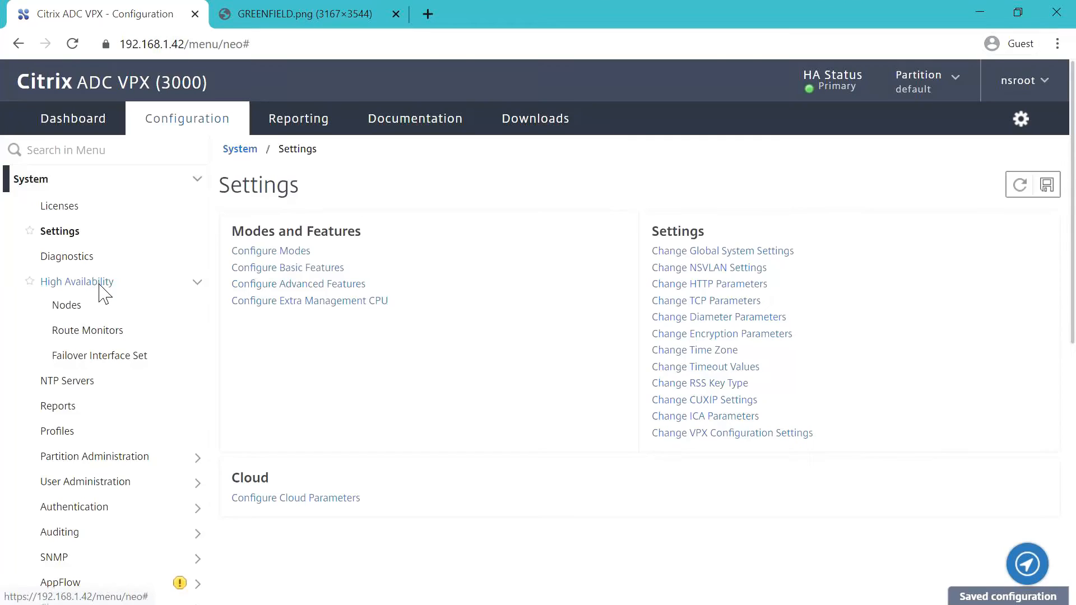
click(99, 282)
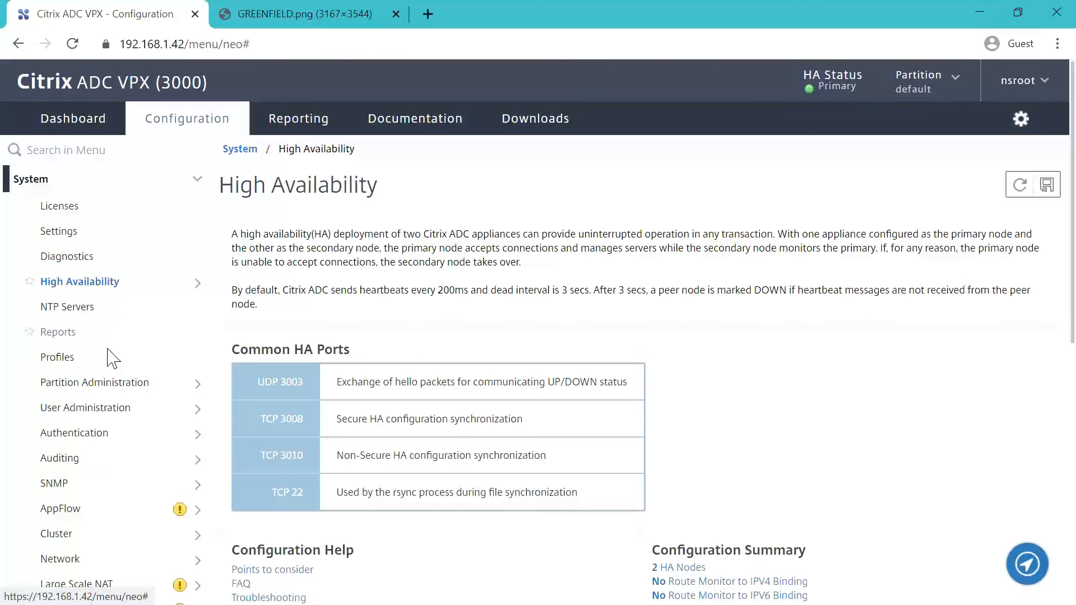
- Review the MGMT_PBR entry in the Network PBRs table, scrolling across its columns
scroll(108, 356, down, 3)
click(67, 392)
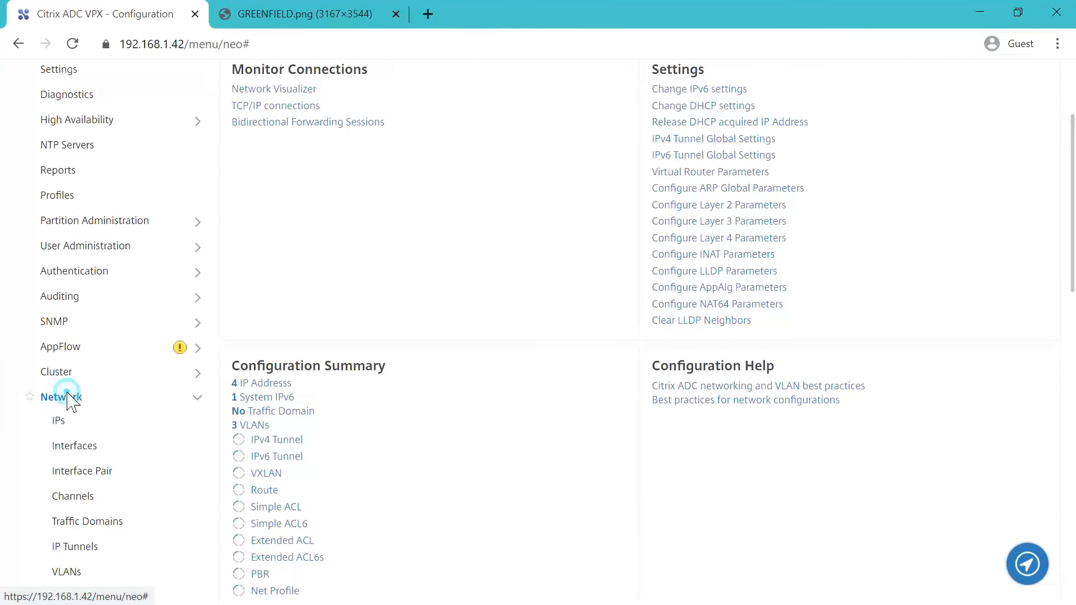
scroll(103, 474, down, 4)
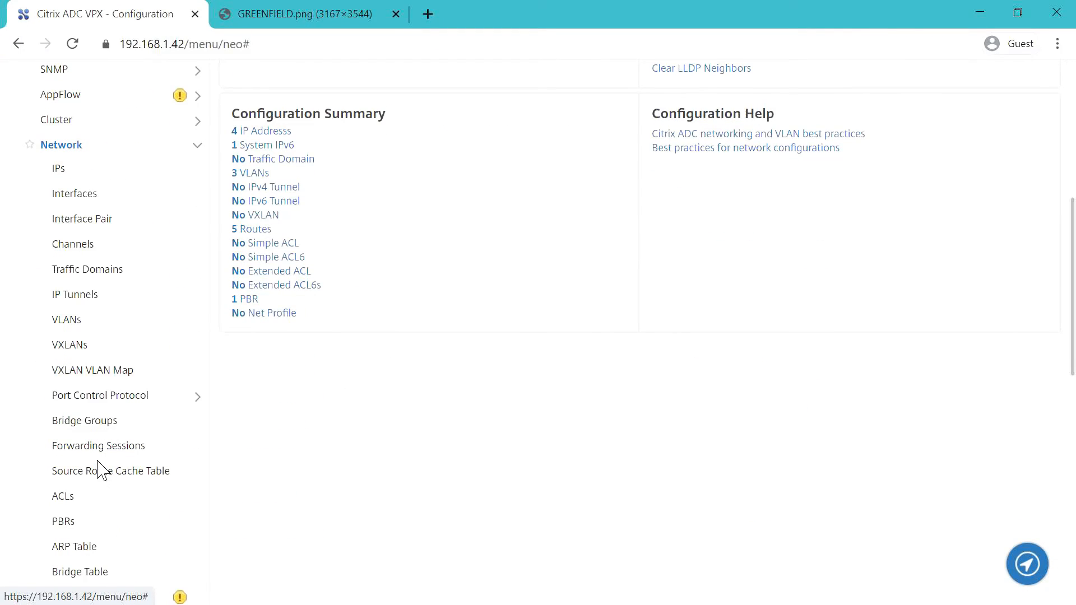
click(67, 522)
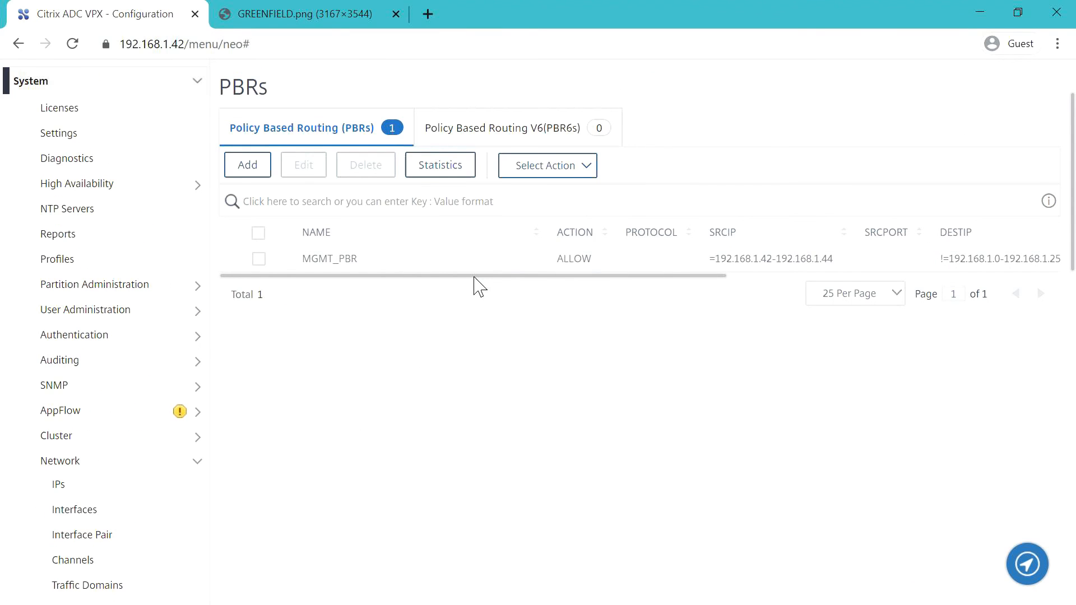
drag(474, 277, 379, 301)
scroll(106, 408, down, 5)
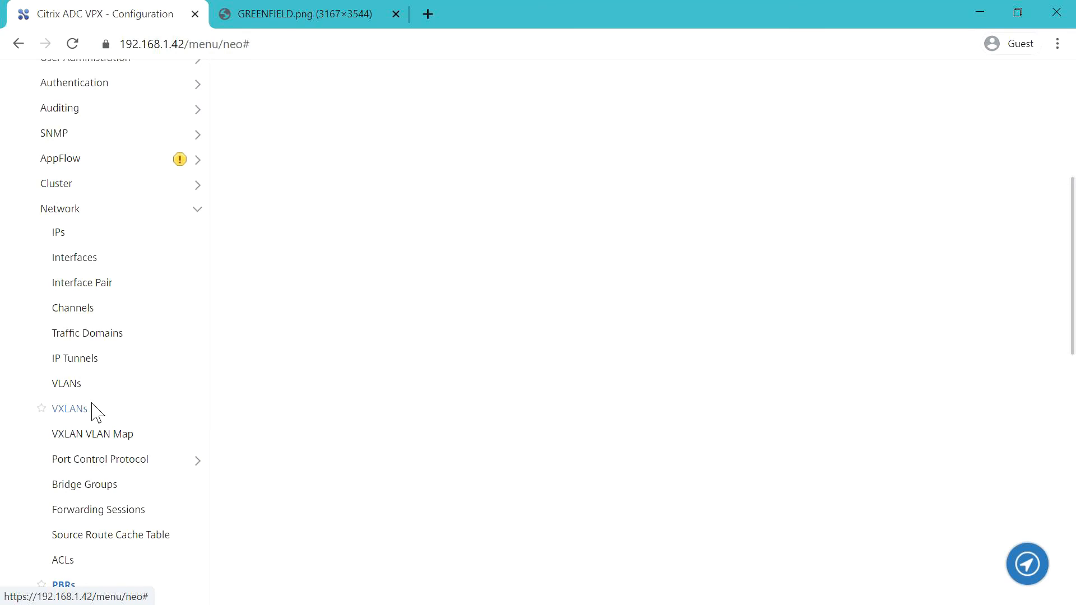
scroll(95, 412, up, 2)
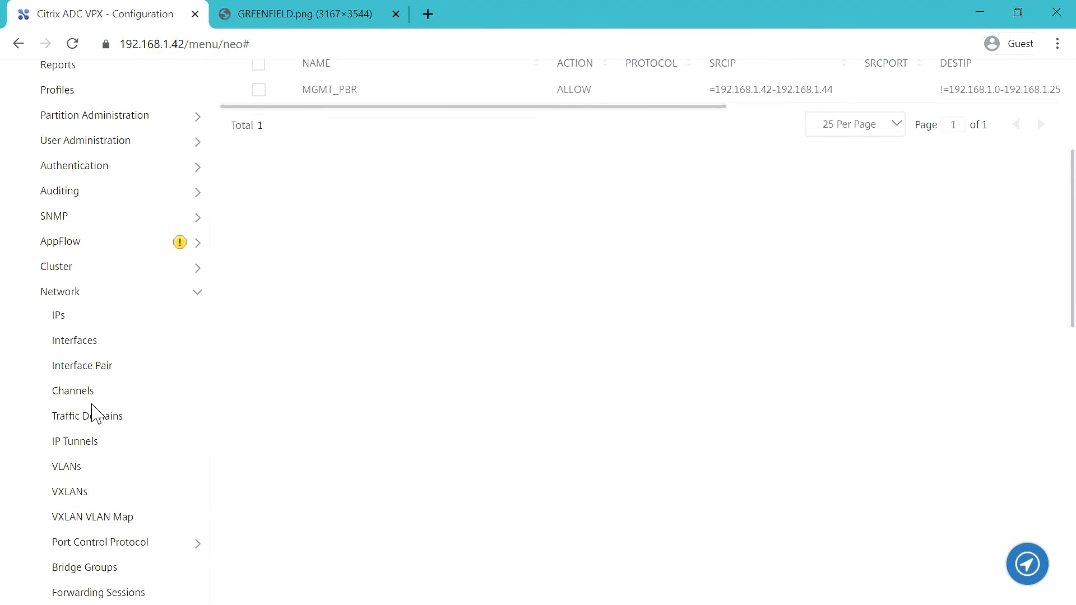
scroll(96, 413, down, 2)
scroll(92, 414, down, 4)
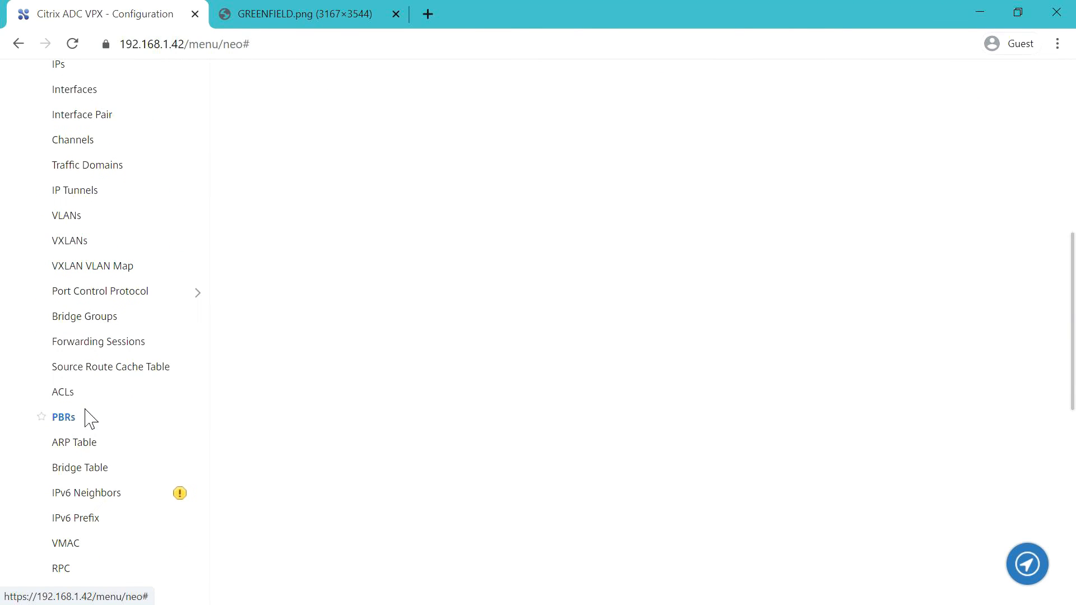
scroll(81, 421, up, 6)
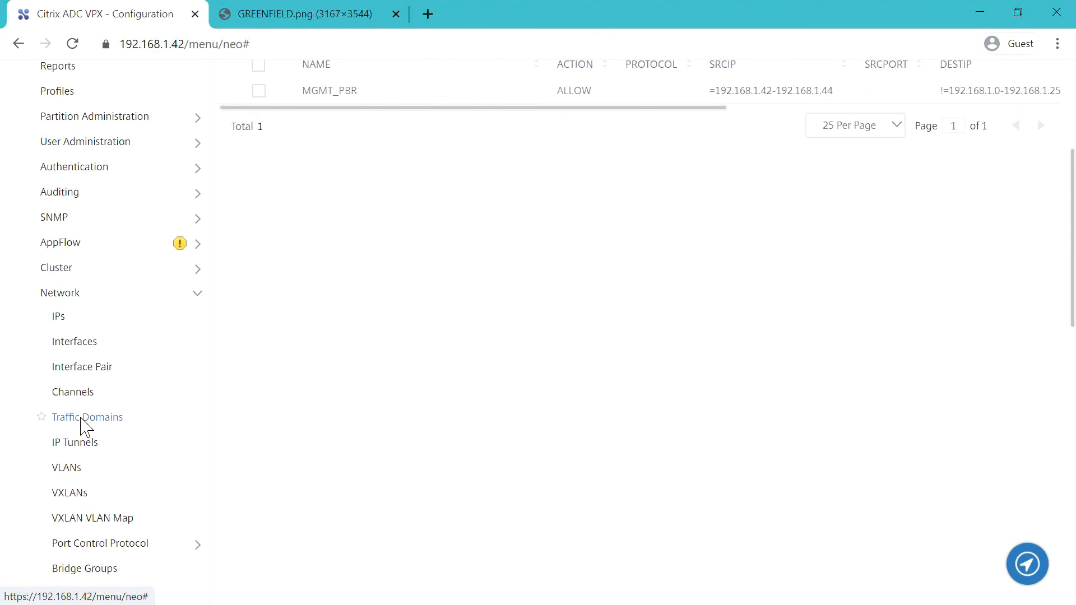
scroll(84, 425, up, 2)
scroll(83, 427, down, 4)
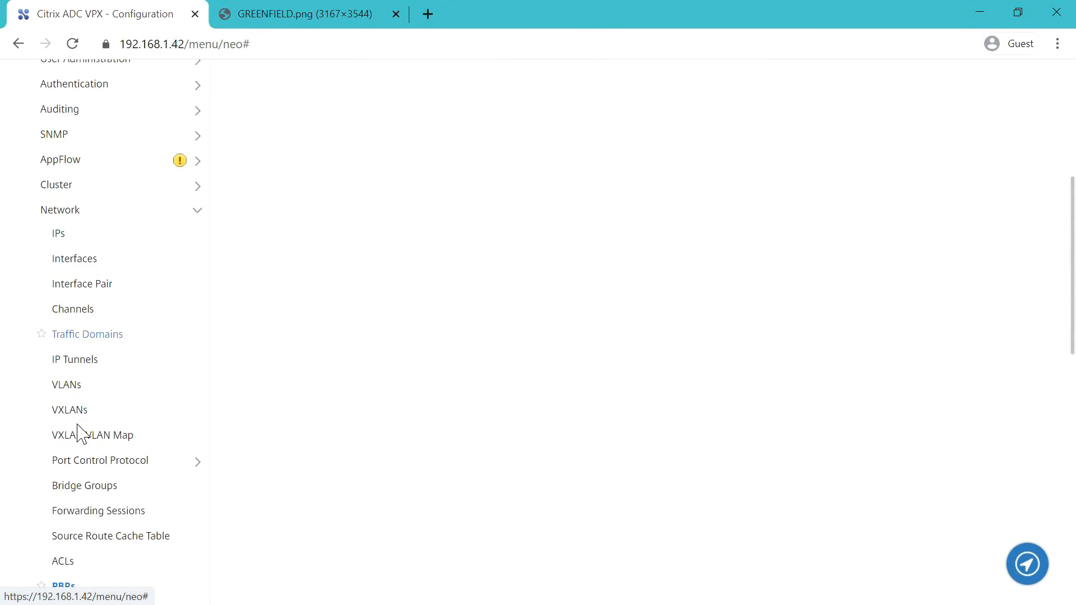
scroll(82, 427, down, 8)
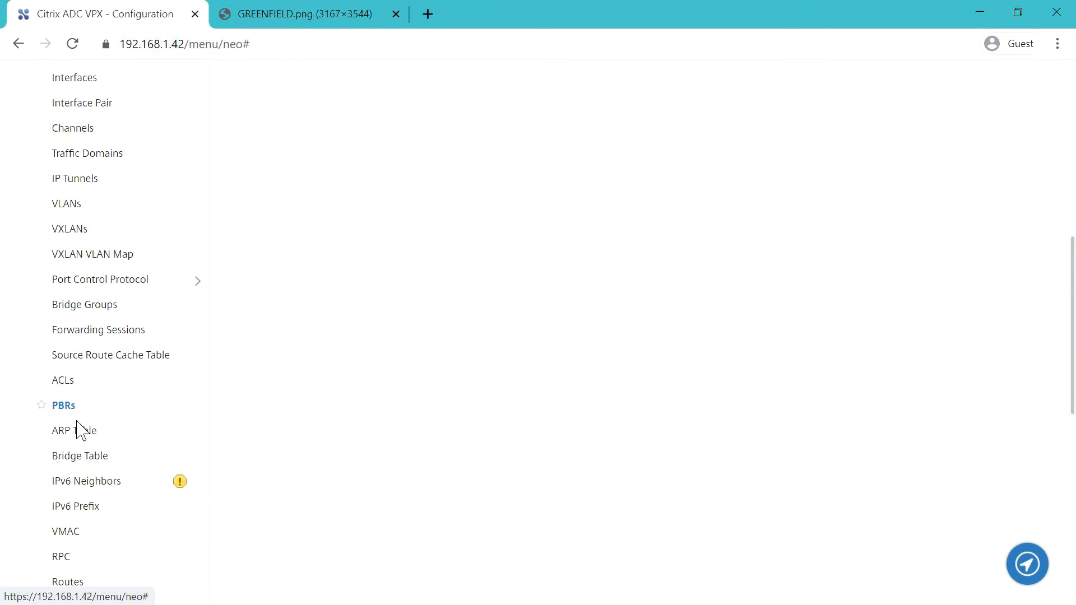
- Show the Routes list of five routes, including the default via 192.168.1.1
click(68, 426)
scroll(226, 426, down, 2)
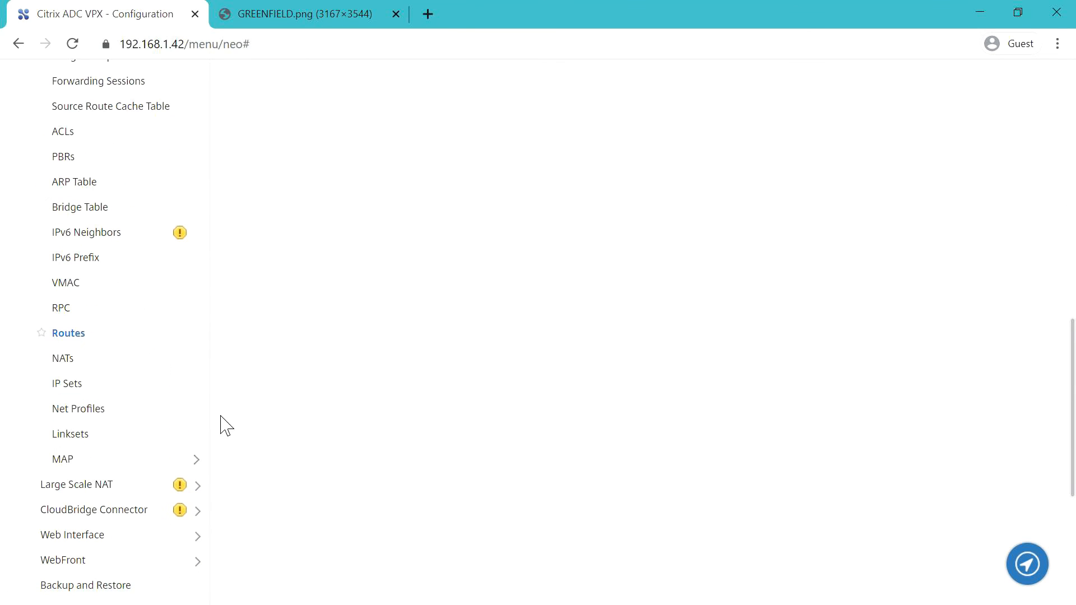
scroll(442, 359, up, 18)
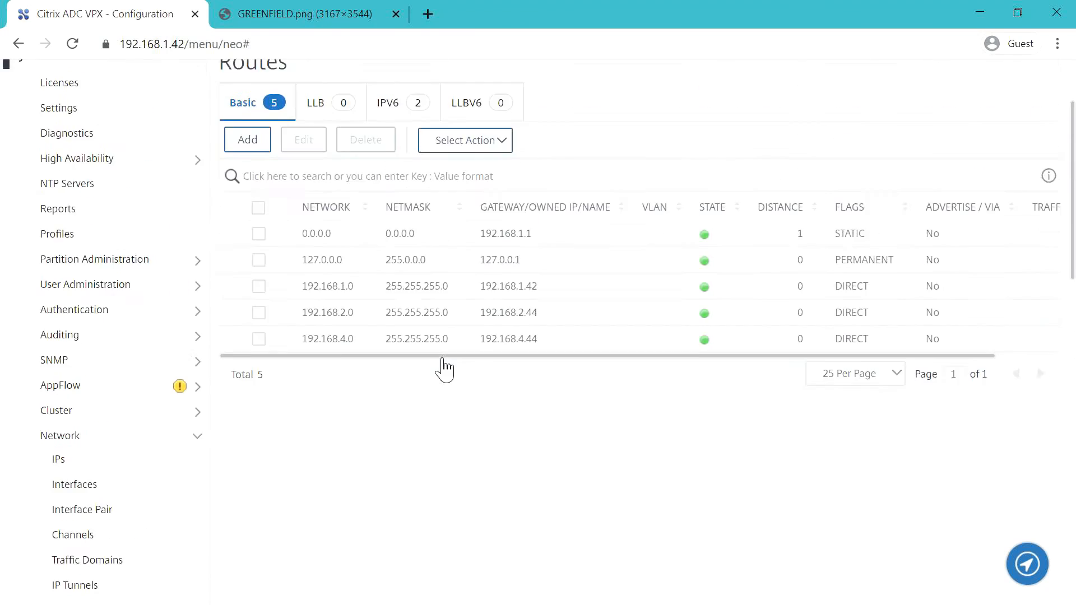
scroll(442, 367, up, 1)
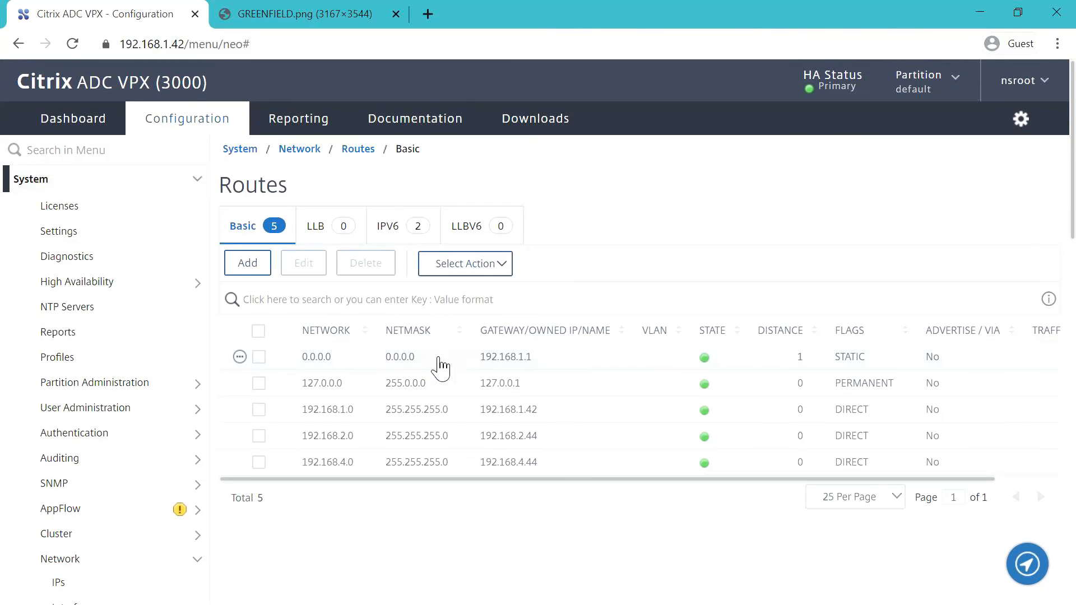
- Create route 0.0.0.0 netmask 0.0.0.0 via gateway 192.168.2.1, then select the old default route
click(247, 264)
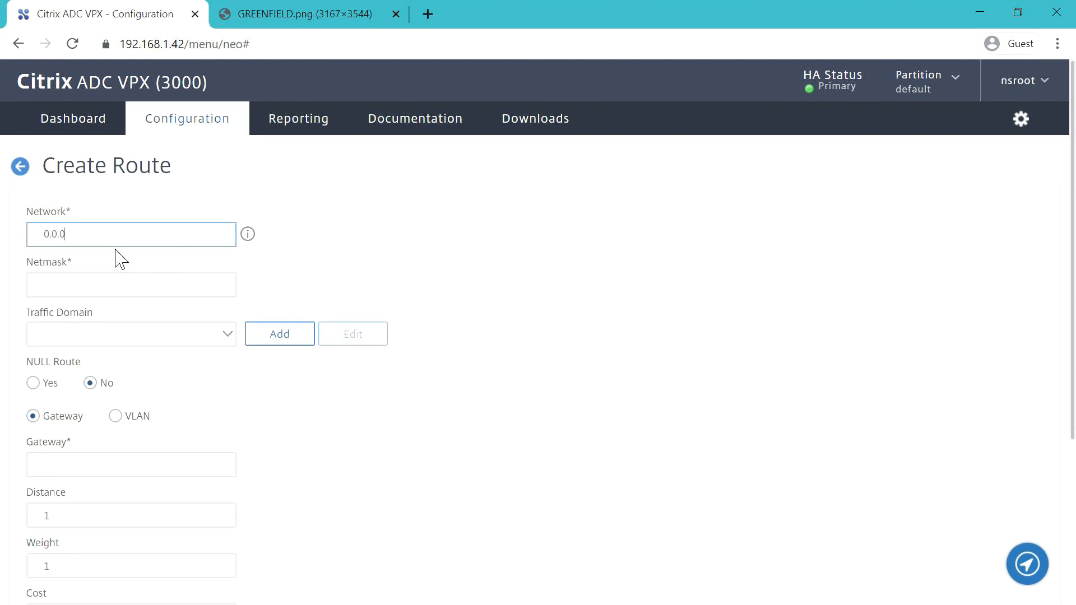
click(138, 295)
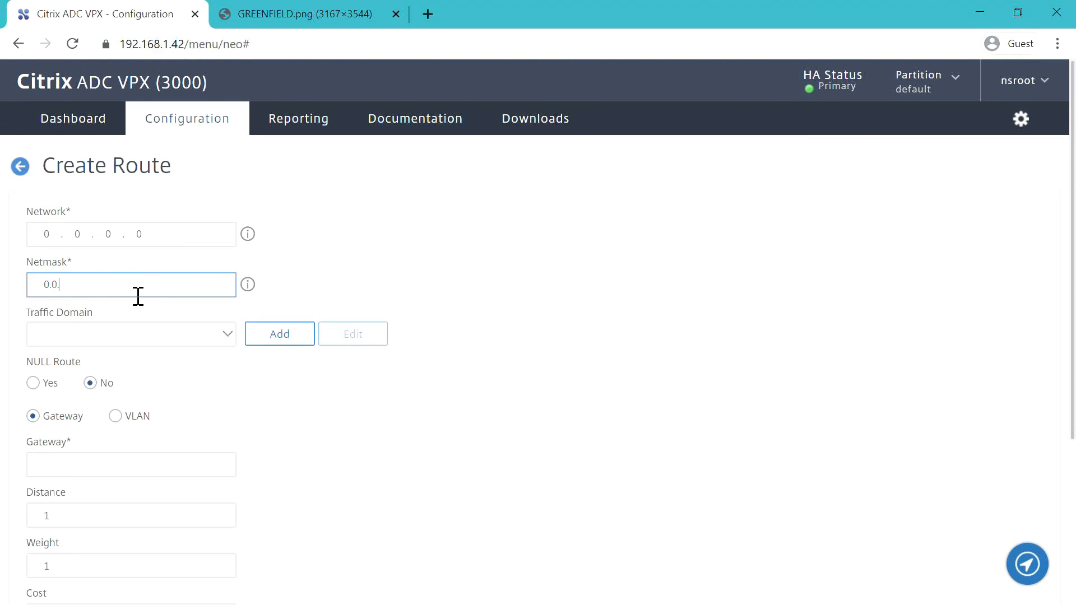
click(438, 264)
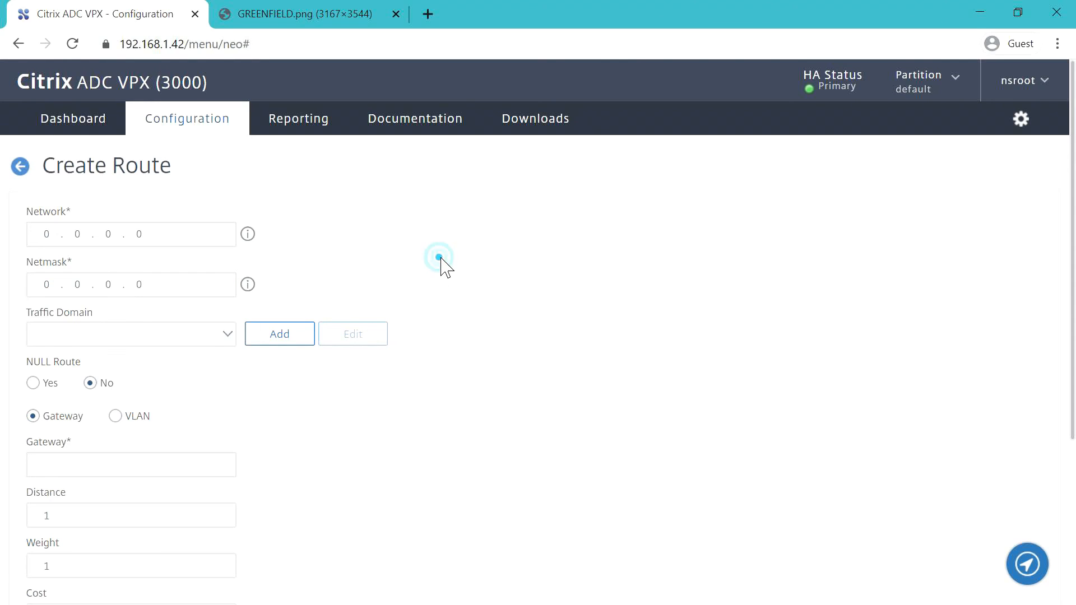
click(89, 476)
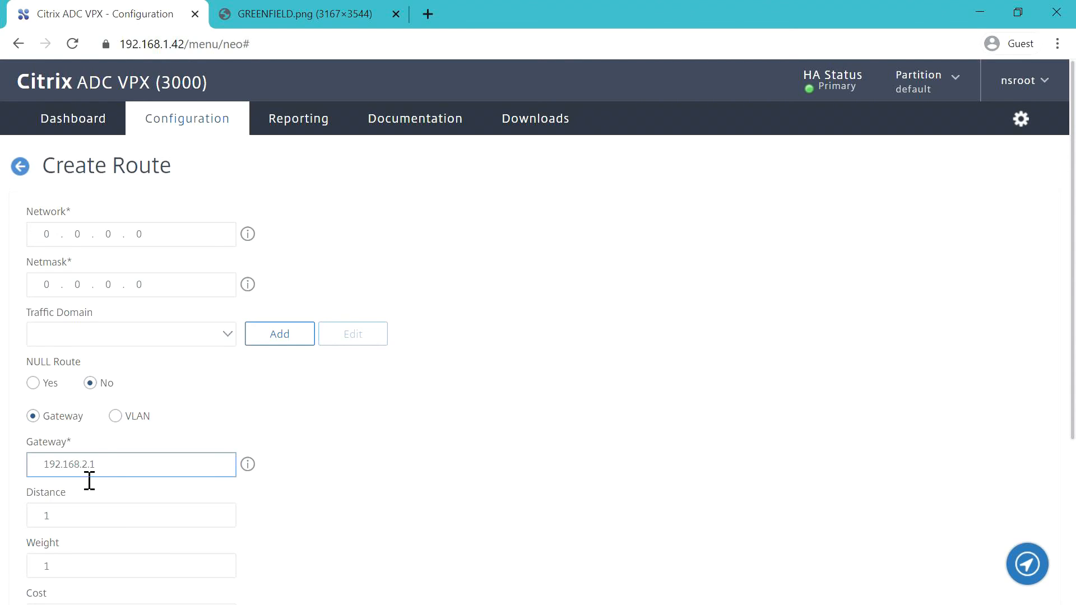
click(374, 456)
scroll(379, 454, down, 4)
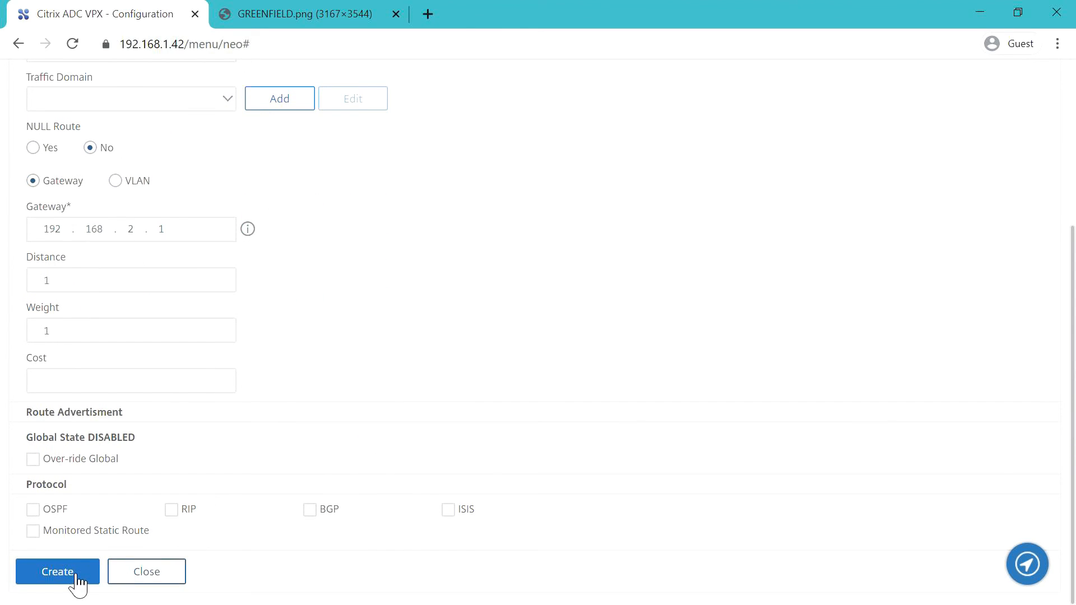
click(58, 571)
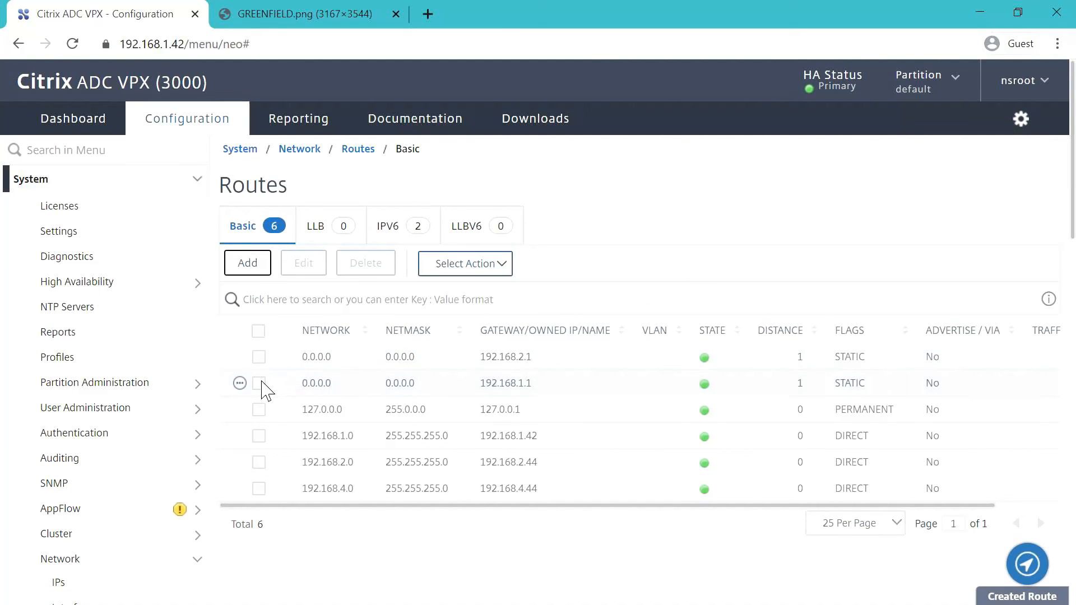
click(259, 384)
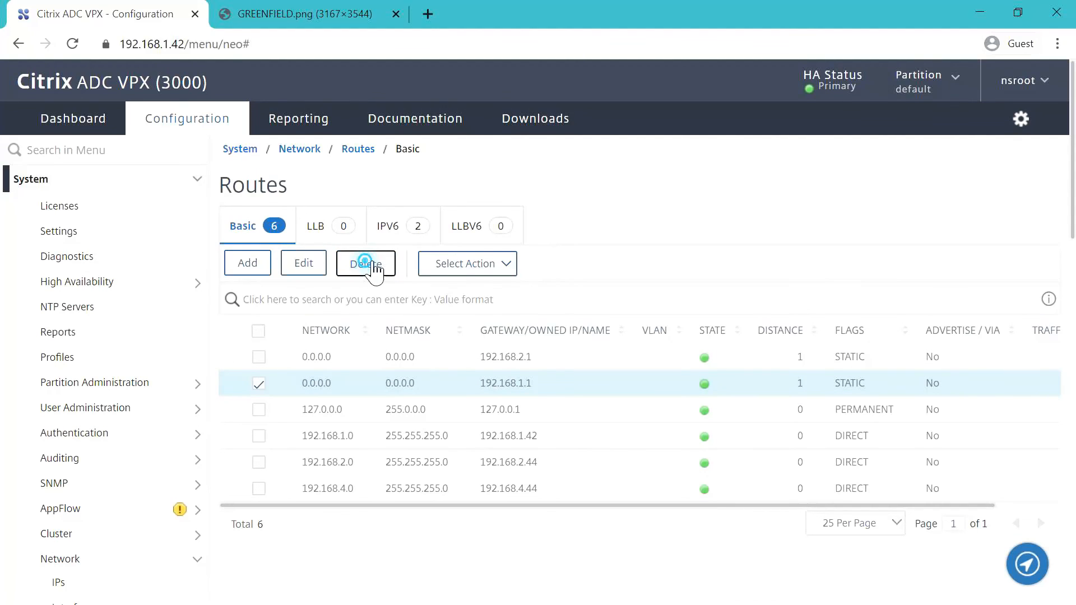
- Delete the old 0.0.0.0 route via 192.168.1.1 and view the IPv4 address list
click(368, 266)
click(679, 391)
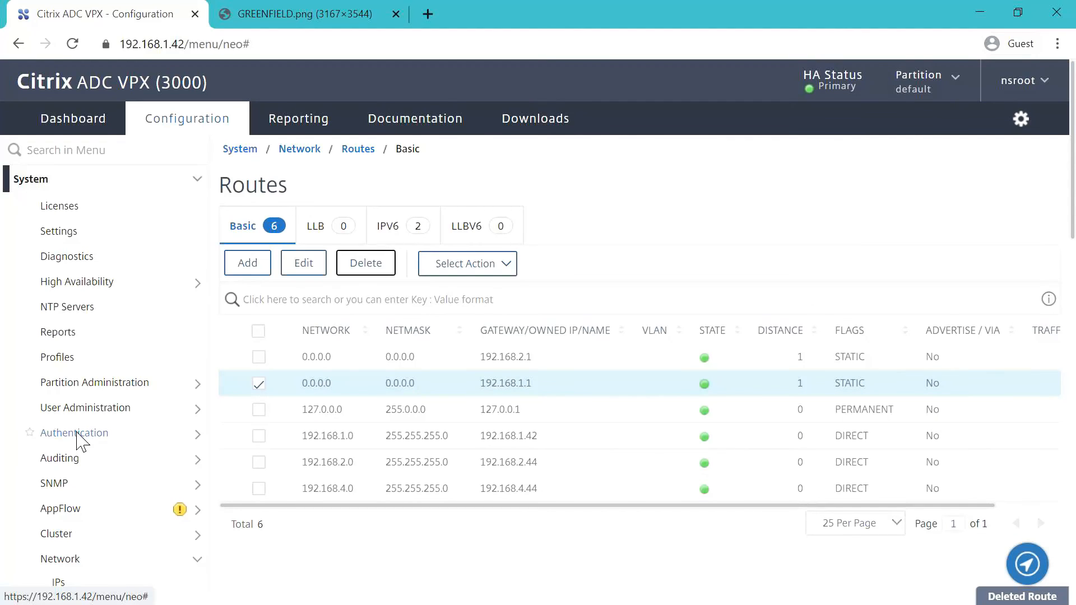
click(61, 559)
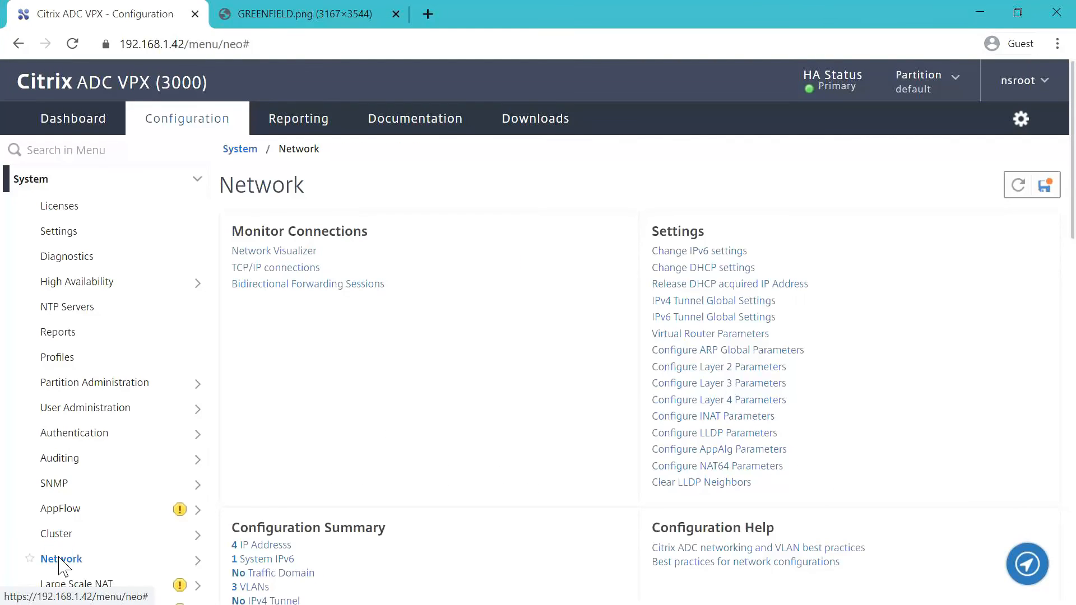
click(58, 585)
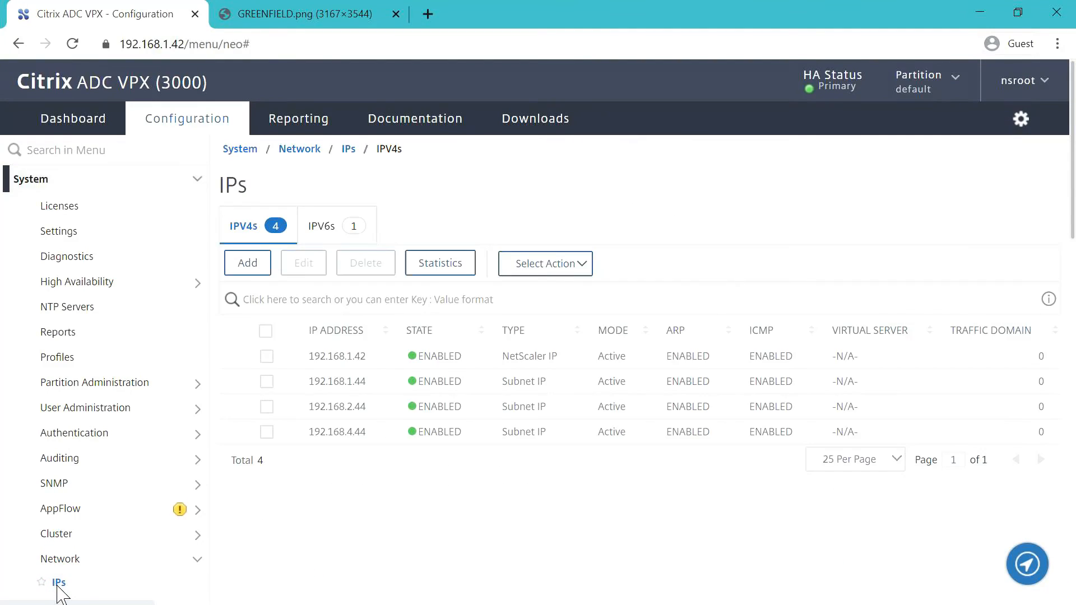
scroll(367, 527, down, 5)
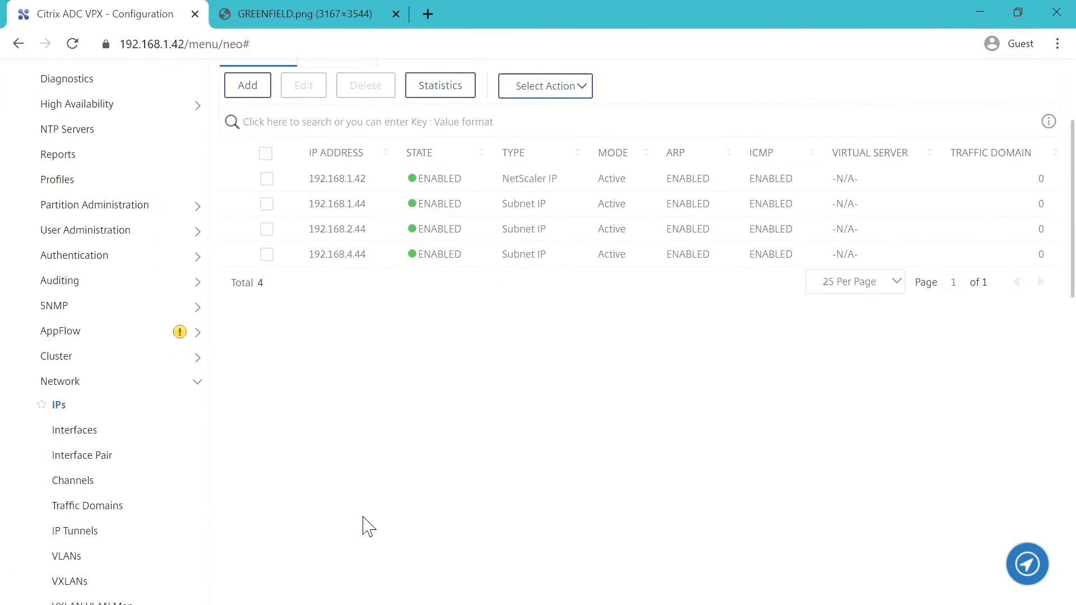
scroll(365, 525, down, 3)
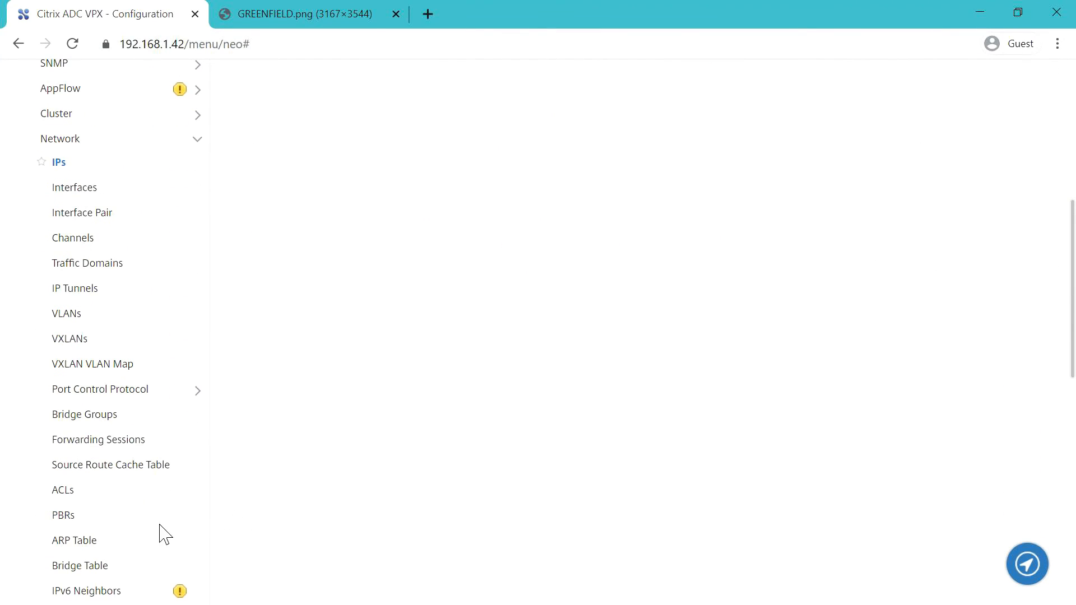
- Reopen Network > Routes, now five routes with the sole default via 192.168.2.1
scroll(314, 511, down, 1)
scroll(317, 512, down, 2)
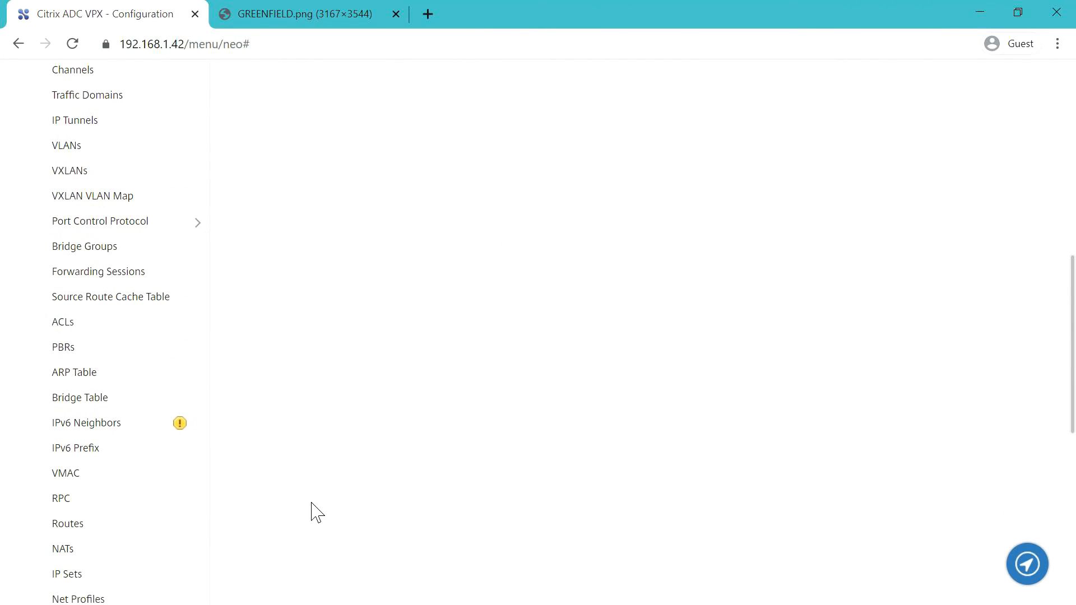
click(88, 530)
scroll(89, 530, down, 3)
scroll(490, 354, up, 12)
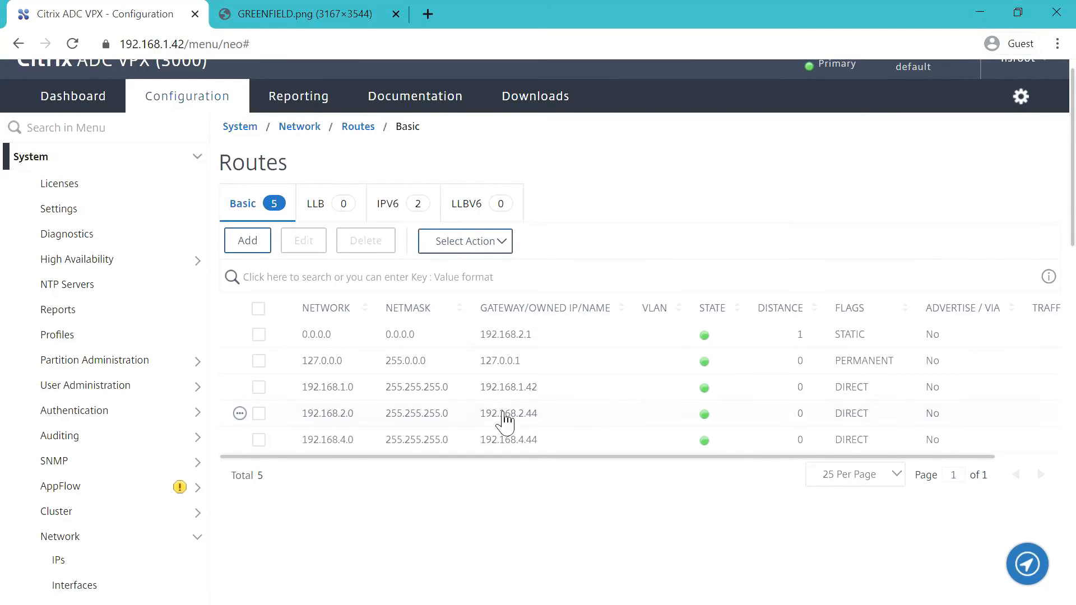
scroll(478, 507, down, 5)
scroll(476, 509, up, 4)
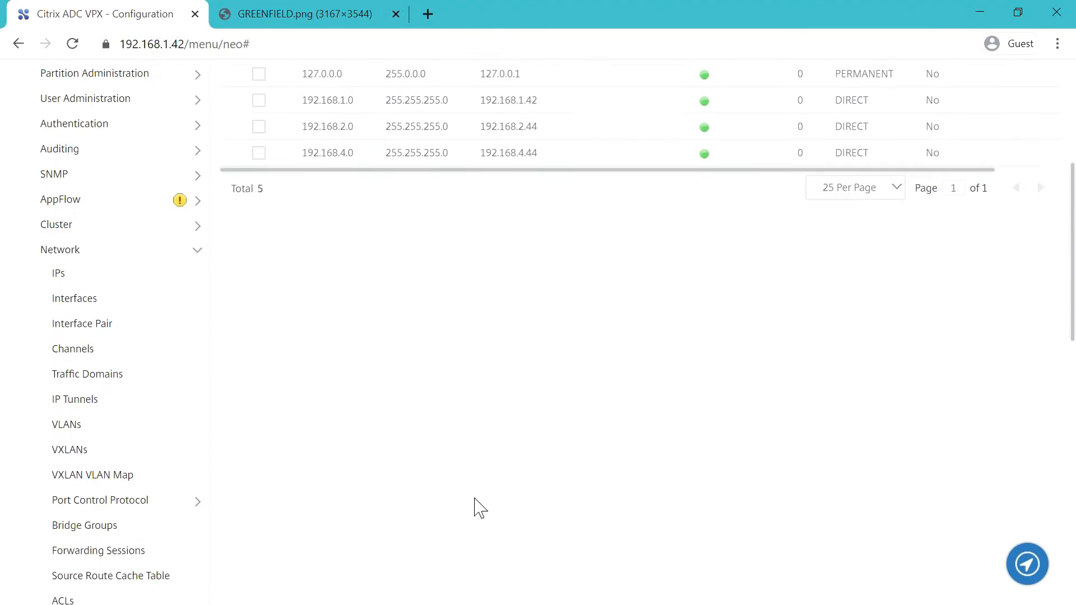
- Create route 192.168.3.0, netmask 255.255.255.0, via gateway 192.168.4.1 and check it is listed
click(254, 157)
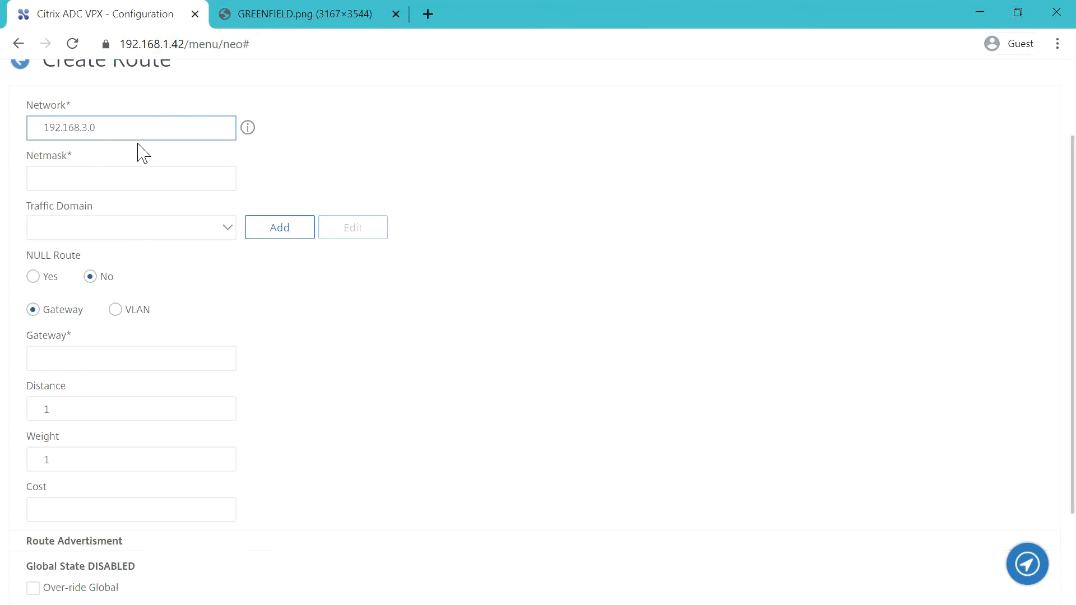
click(124, 180)
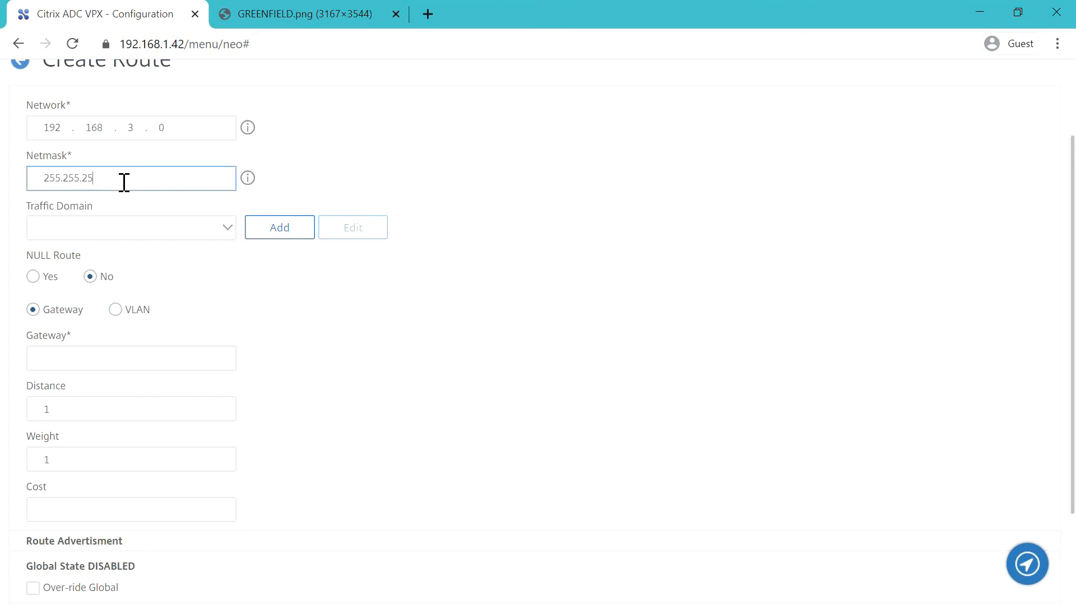
text(255.255.255.0)
click(474, 175)
click(118, 361)
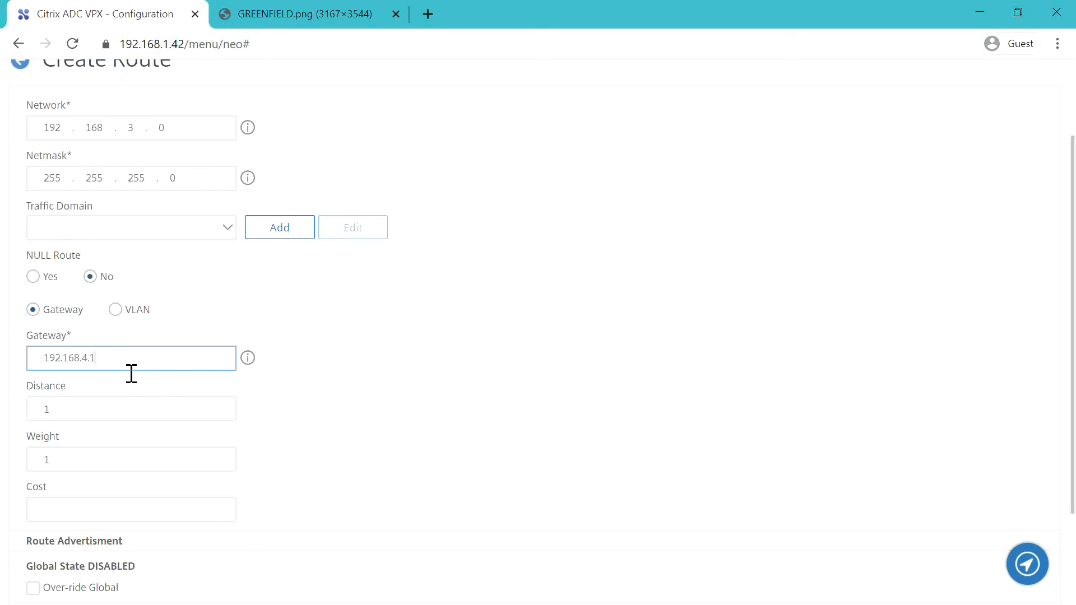
click(457, 318)
scroll(456, 342, down, 3)
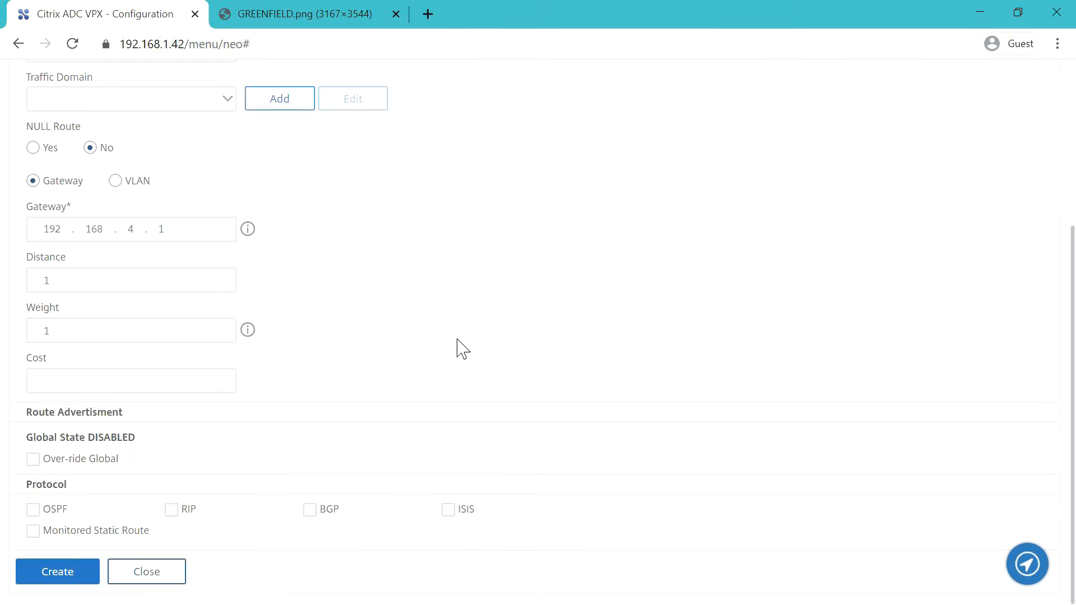
click(56, 571)
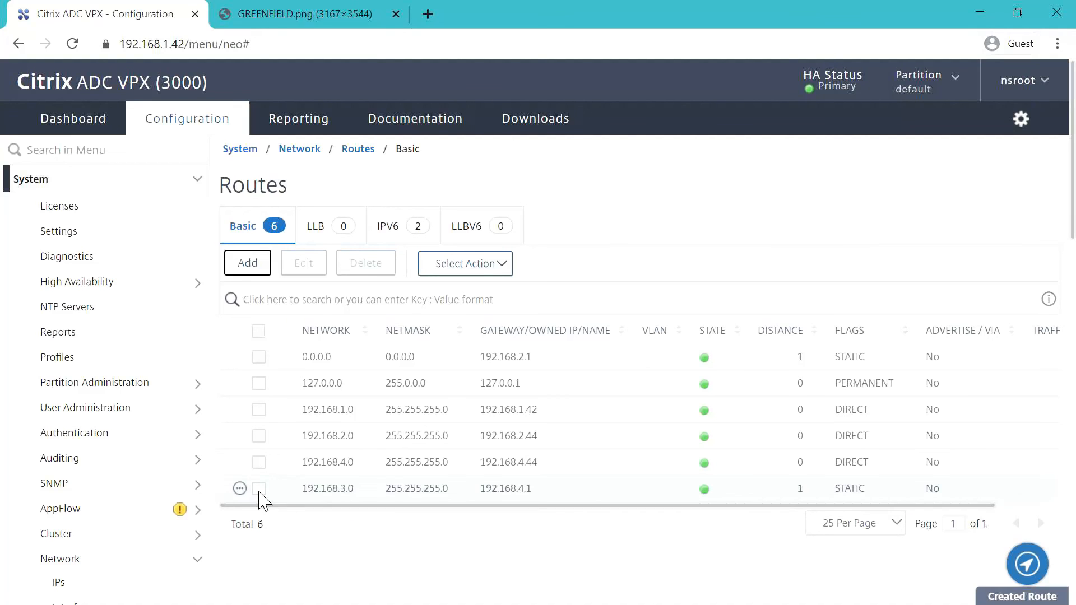
scroll(336, 547, down, 6)
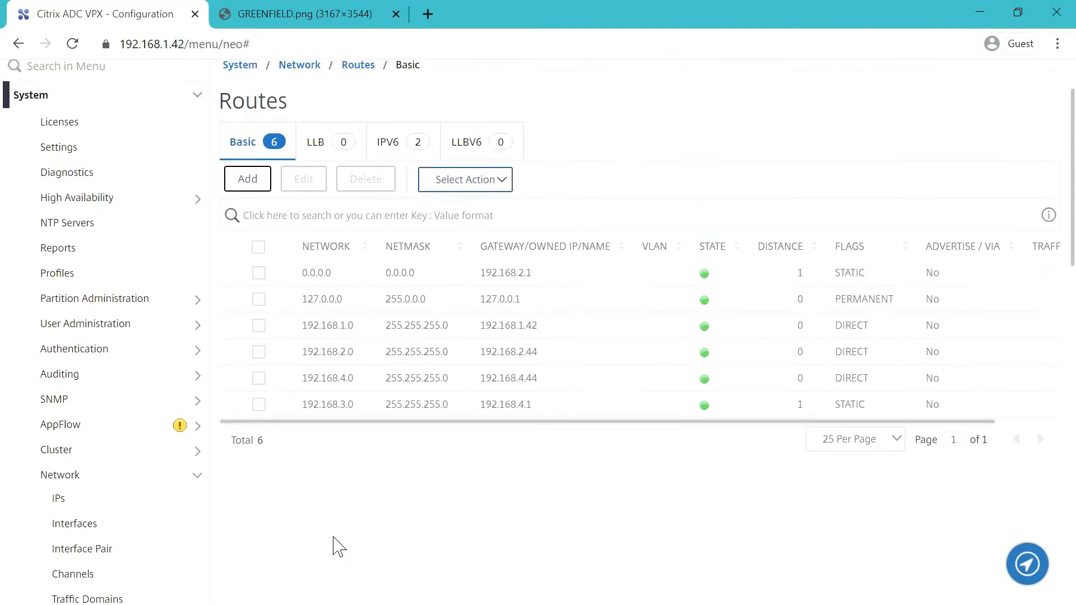
scroll(336, 526, down, 5)
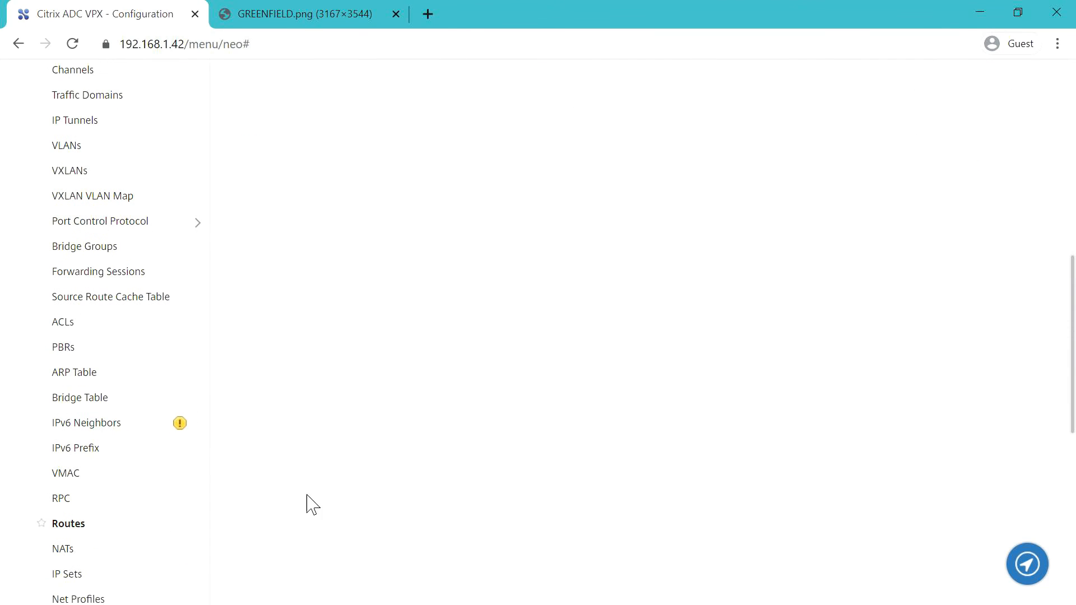
- Check MGMT_PBR in the PBRs table, scrolling sideways to see it enabled with 7 hits
click(63, 346)
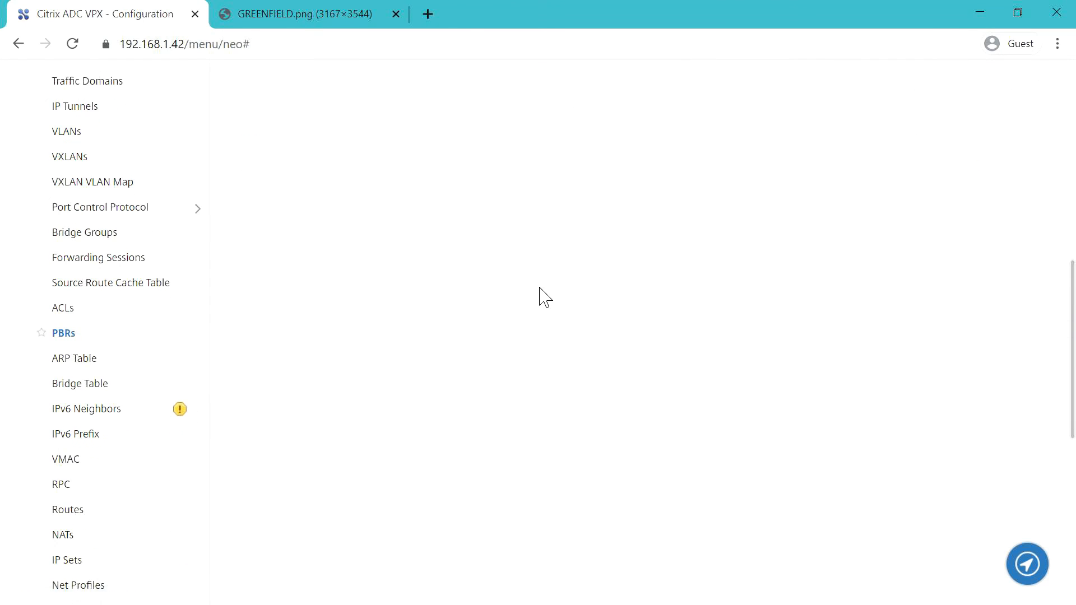
scroll(554, 292, up, 1)
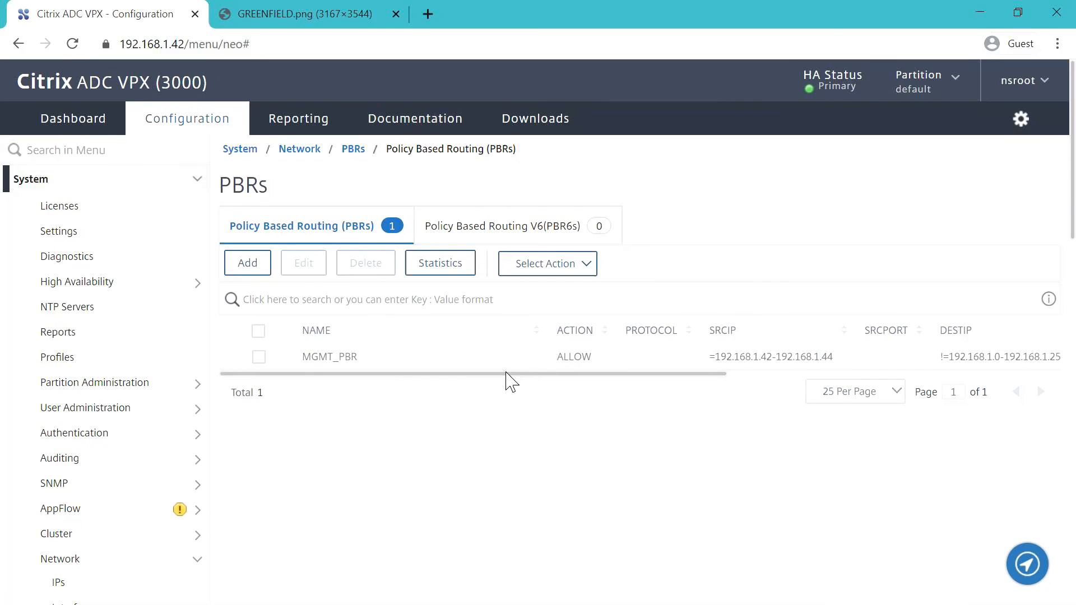
drag(506, 373, 416, 396)
scroll(385, 427, down, 4)
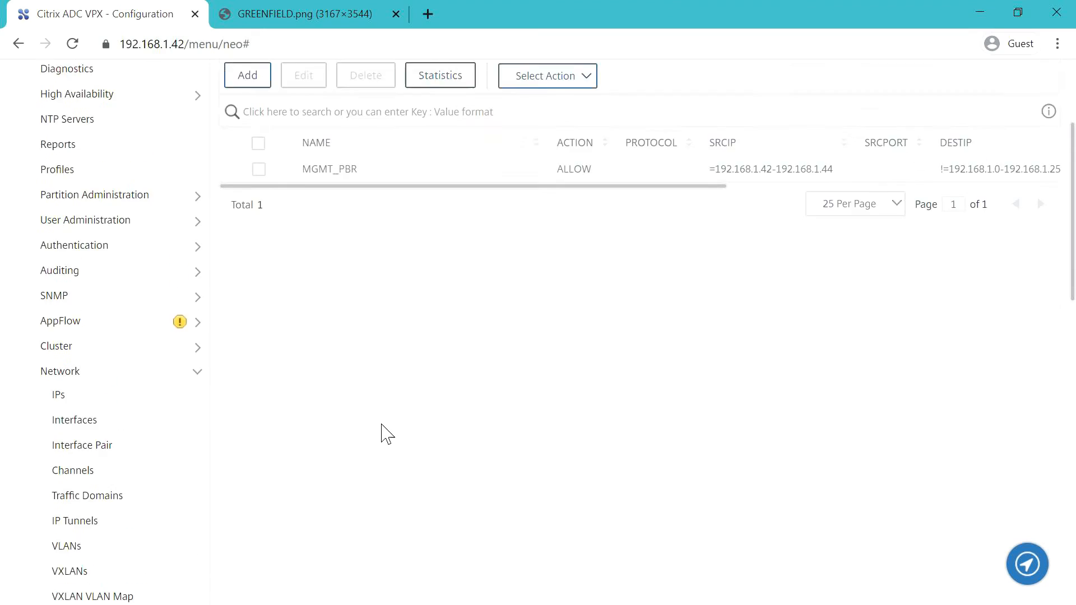
scroll(385, 427, up, 4)
- Save the running configuration from System Settings and confirm with Yes
click(76, 236)
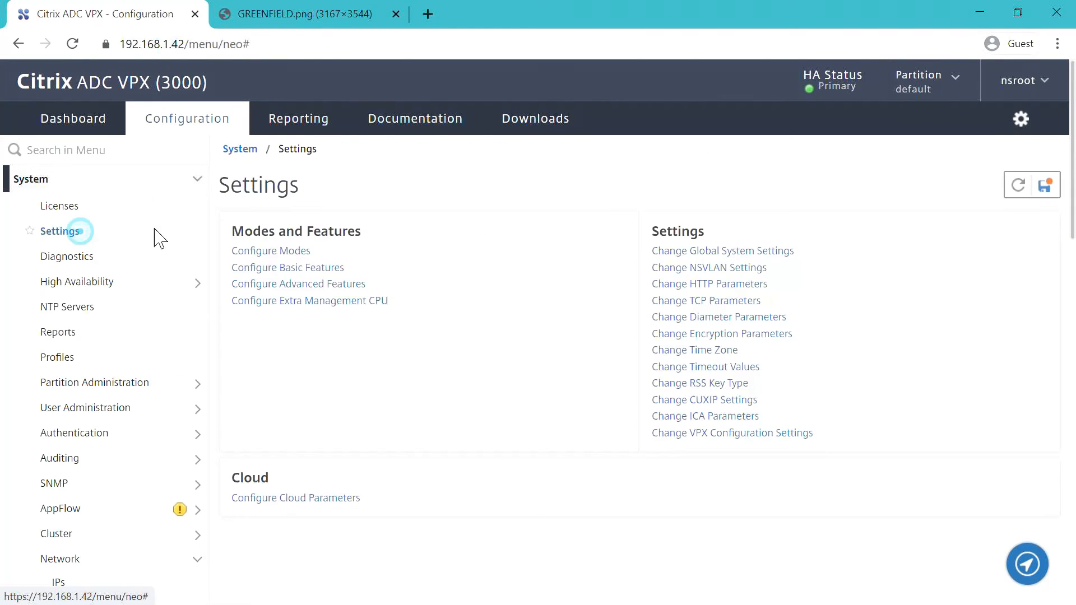
click(1045, 185)
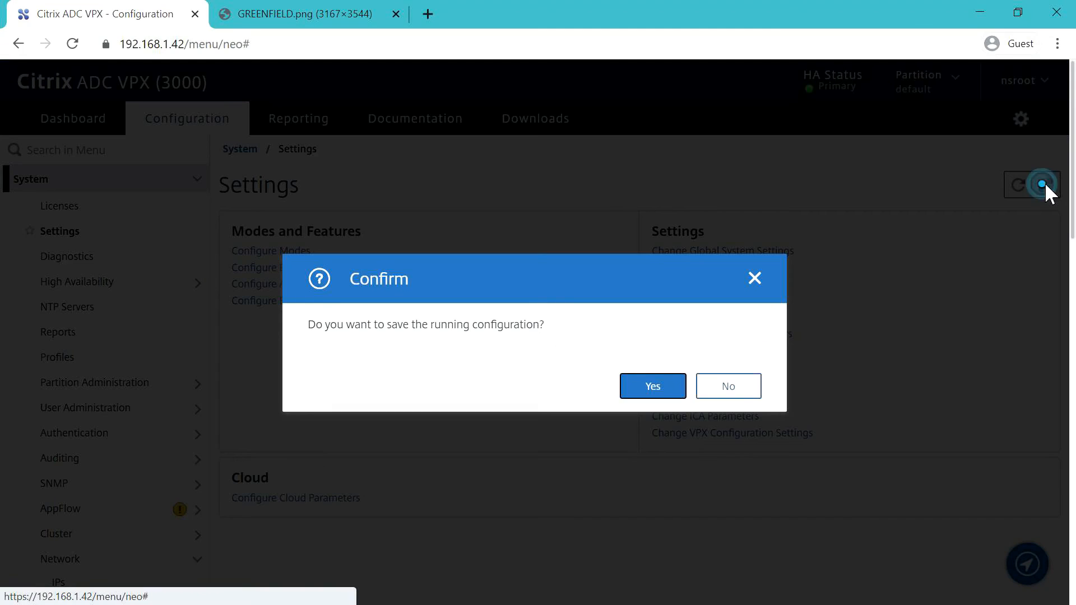
click(656, 390)
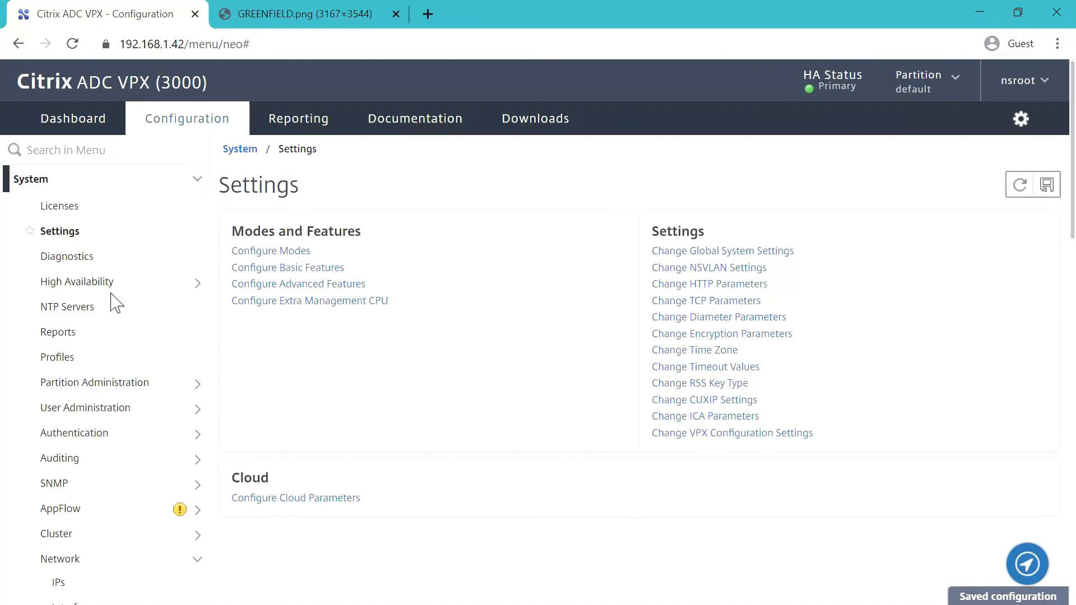
- View NTP servers 0, 1 and 2.pool.ntp.org, ticking then unticking all three
click(73, 309)
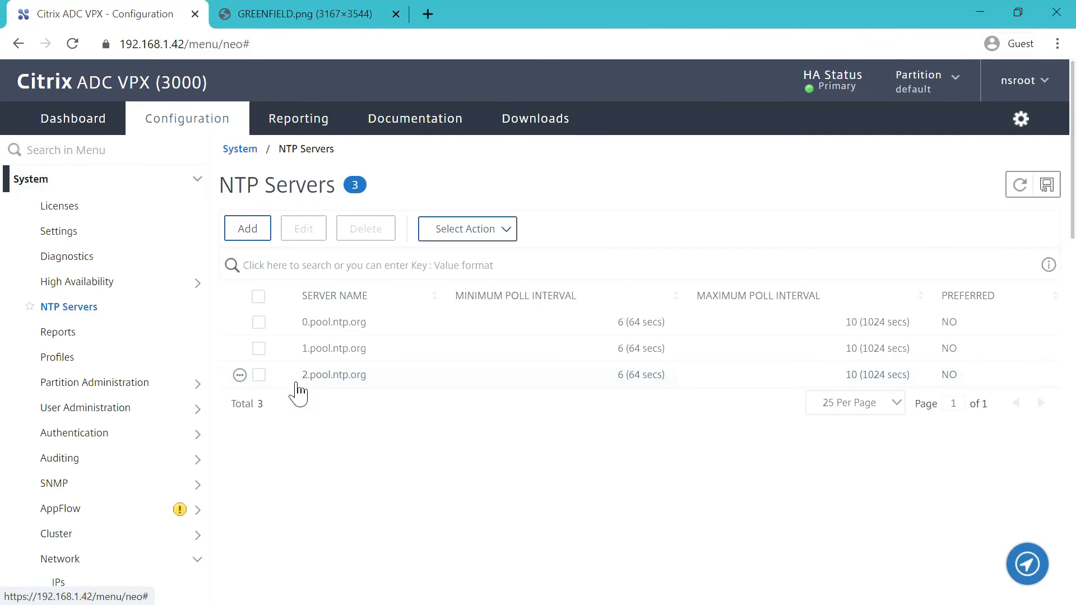
click(258, 323)
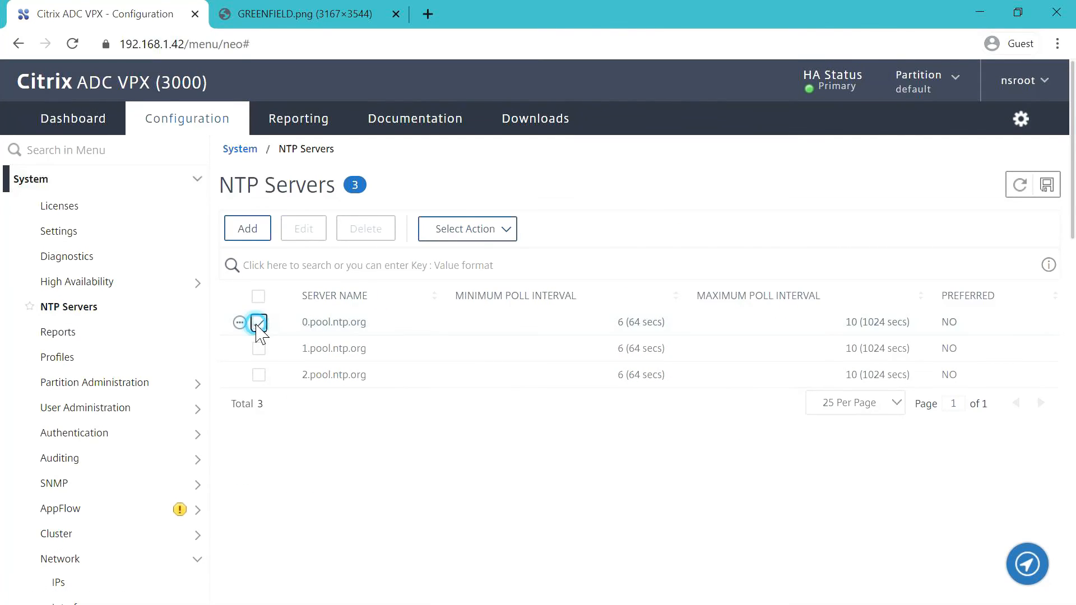
click(258, 349)
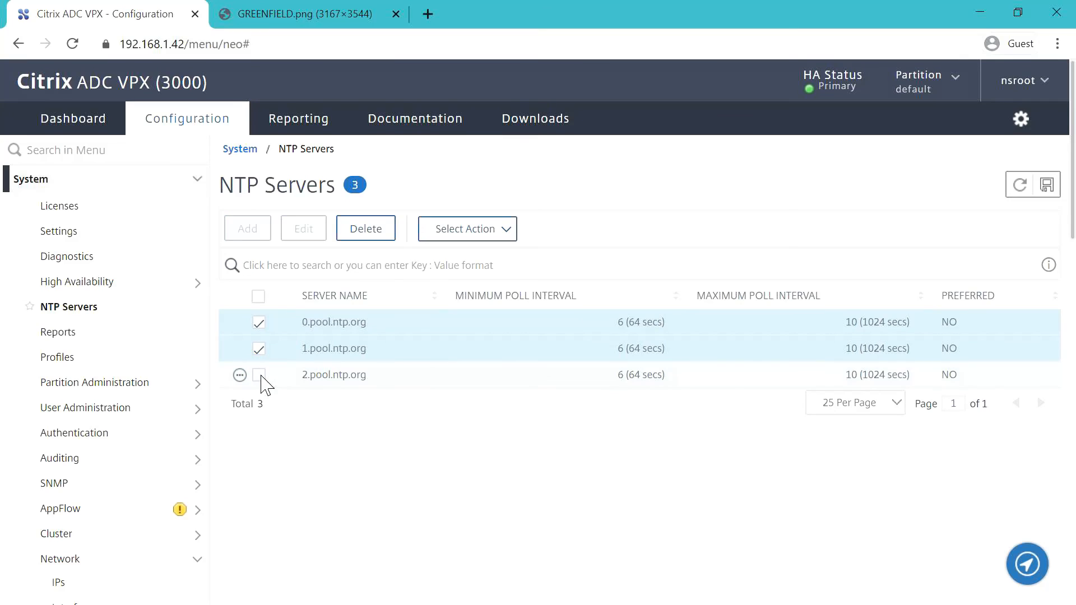
click(259, 375)
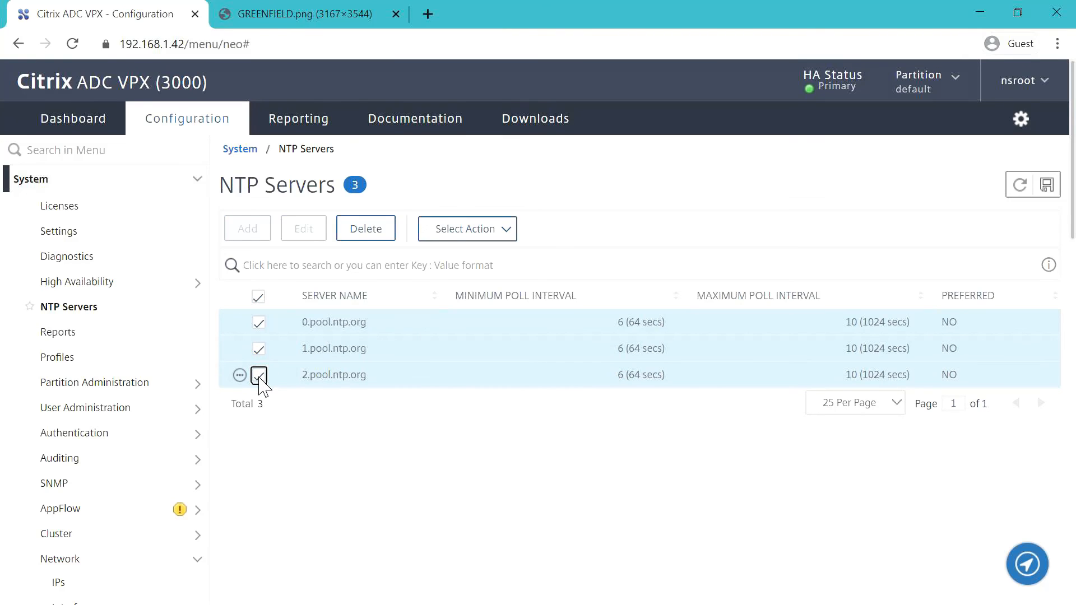
click(259, 375)
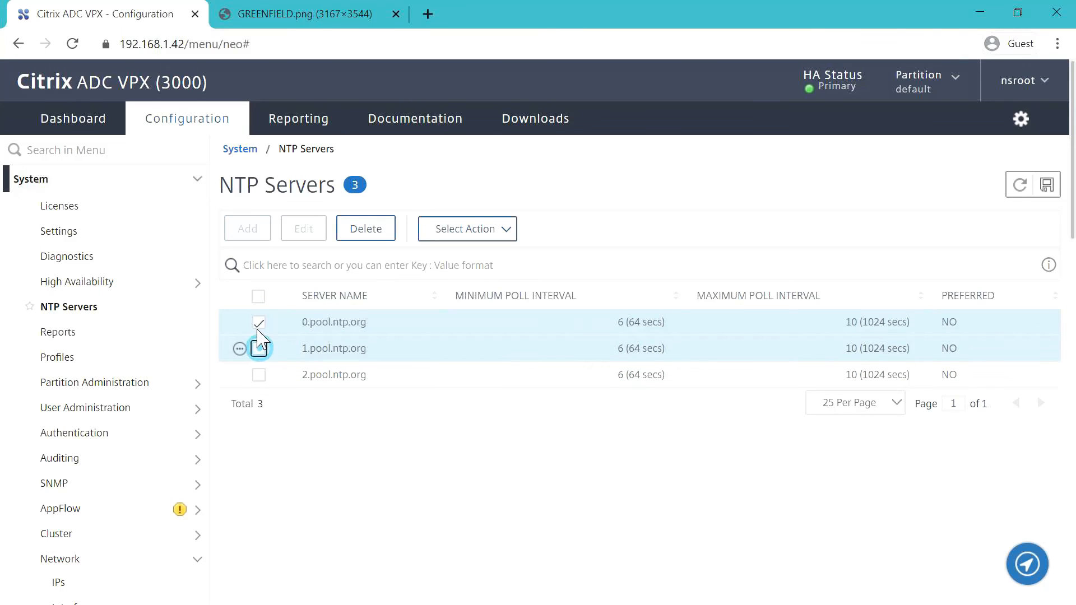
click(259, 348)
click(259, 323)
- Enable the Load Balancing feature under Traffic Management
scroll(83, 385, down, 2)
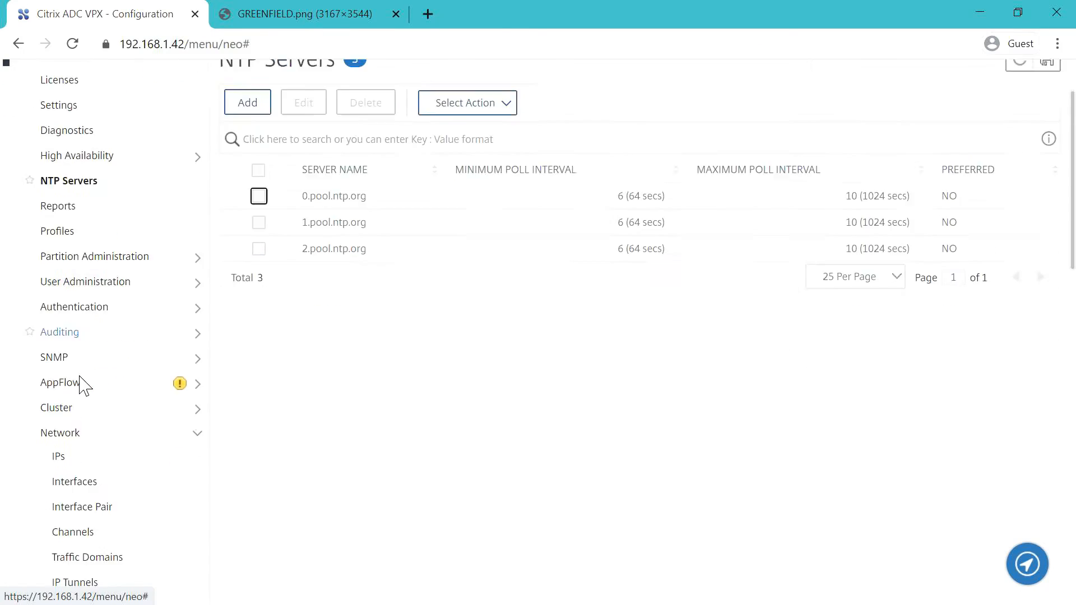
scroll(90, 378, down, 3)
scroll(110, 371, down, 2)
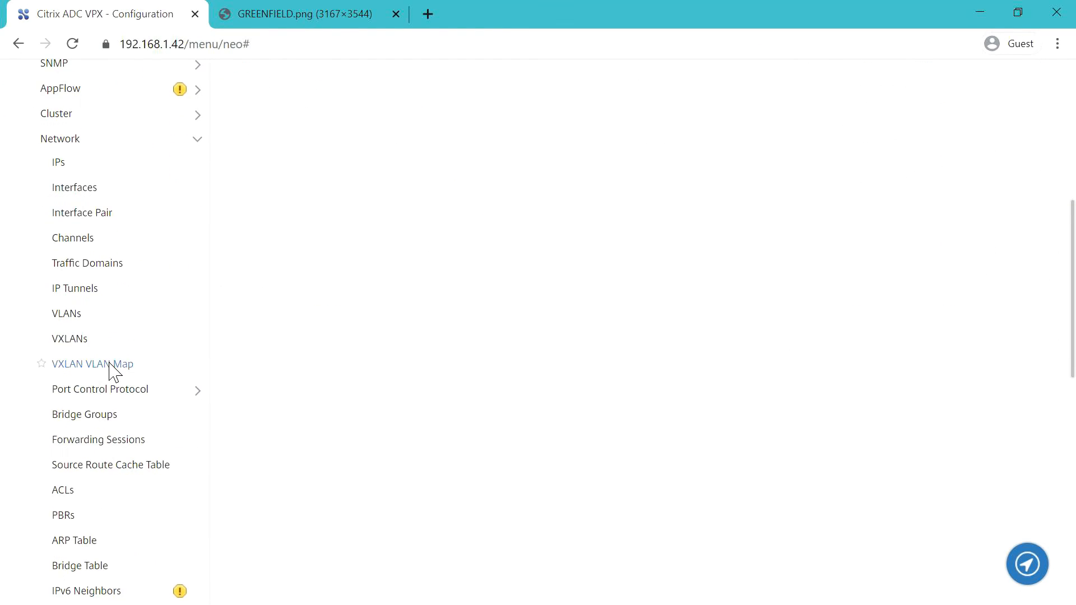
scroll(110, 366, down, 4)
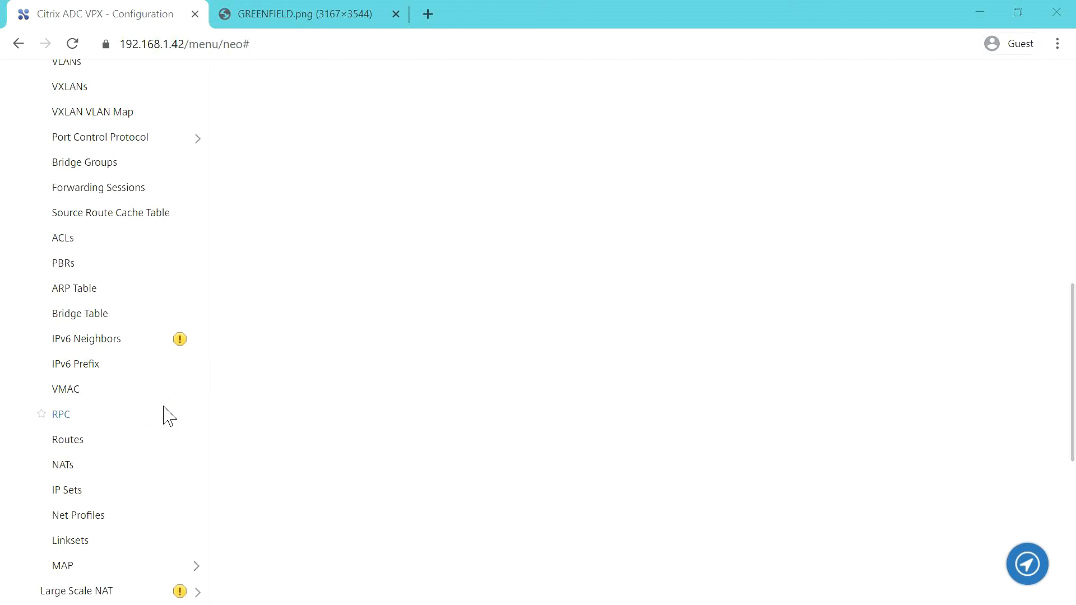
scroll(163, 415, down, 3)
scroll(118, 443, down, 3)
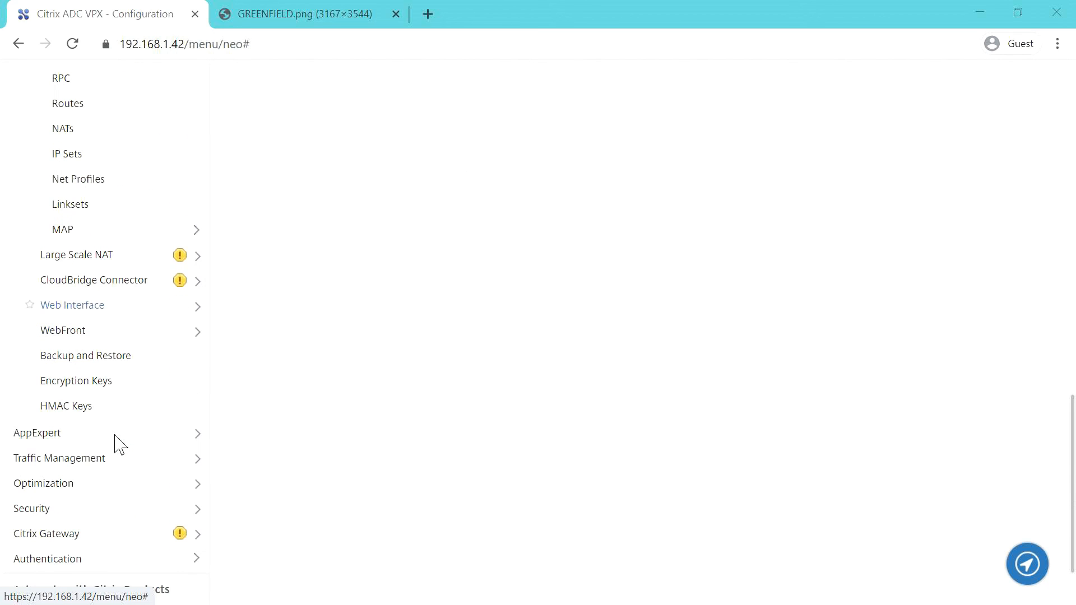
click(118, 465)
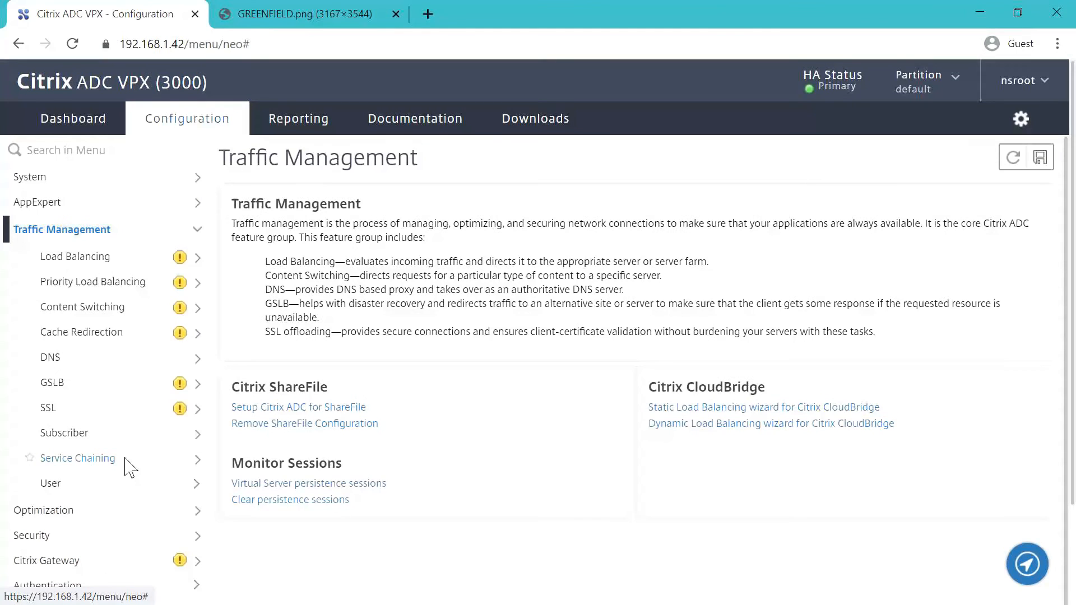
click(184, 258)
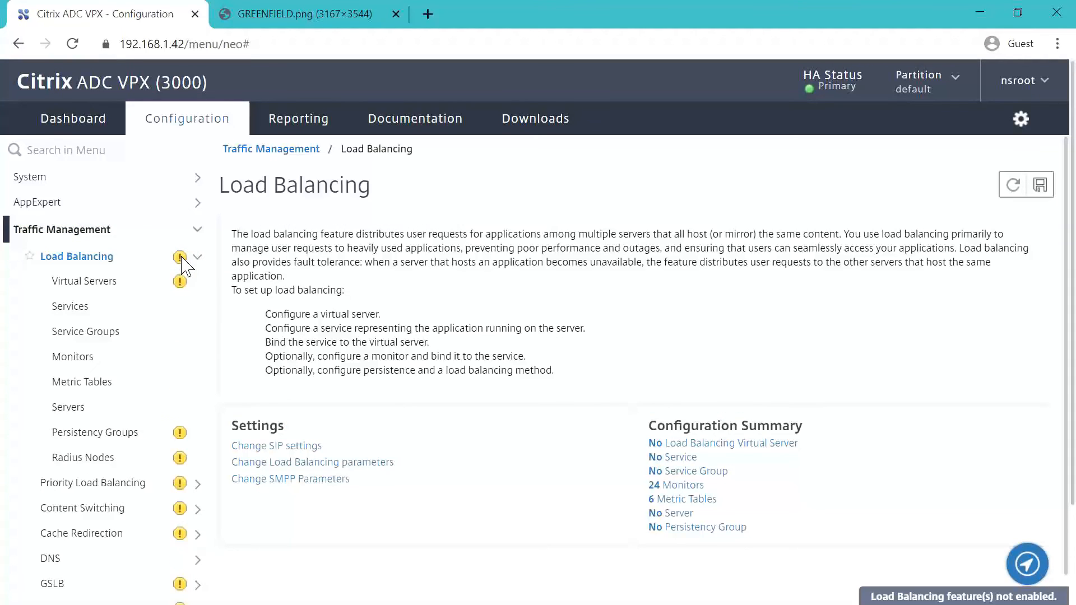
click(200, 267)
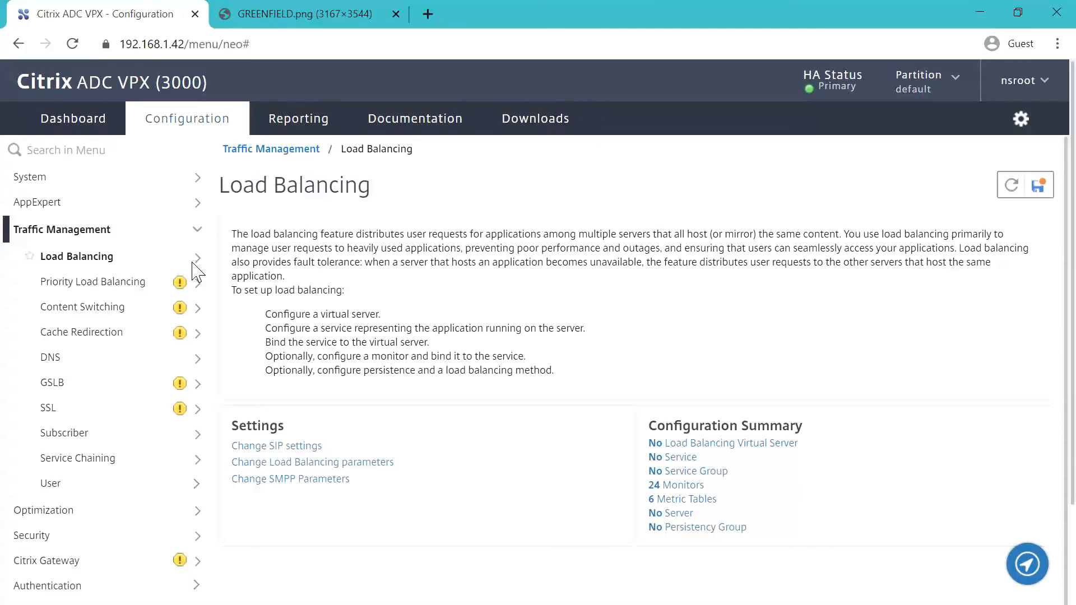
- Enable the SSL Offloading feature from the SSL overview
click(180, 411)
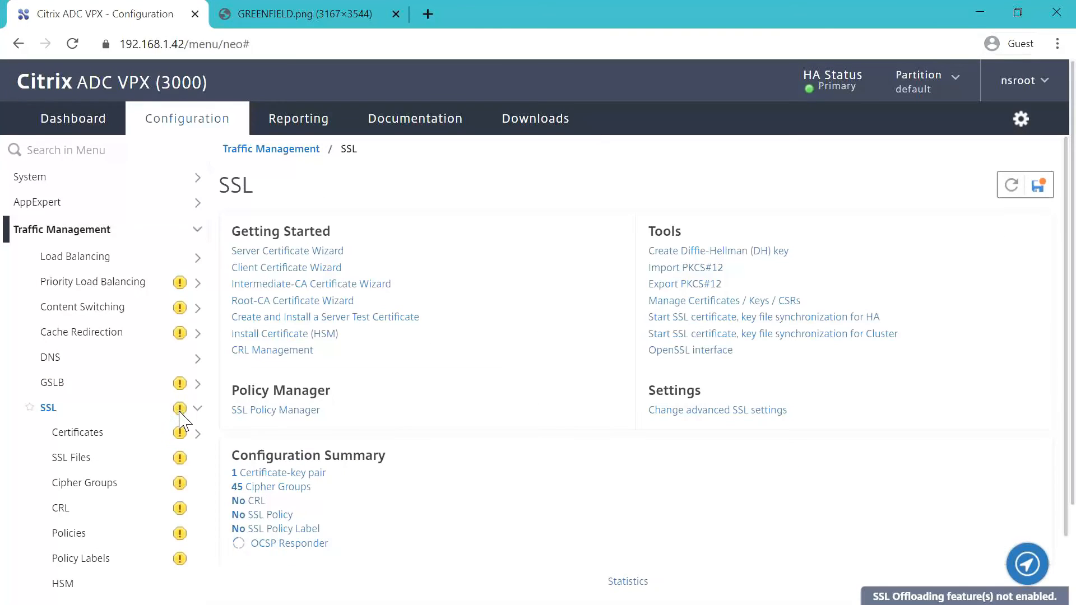
click(187, 413)
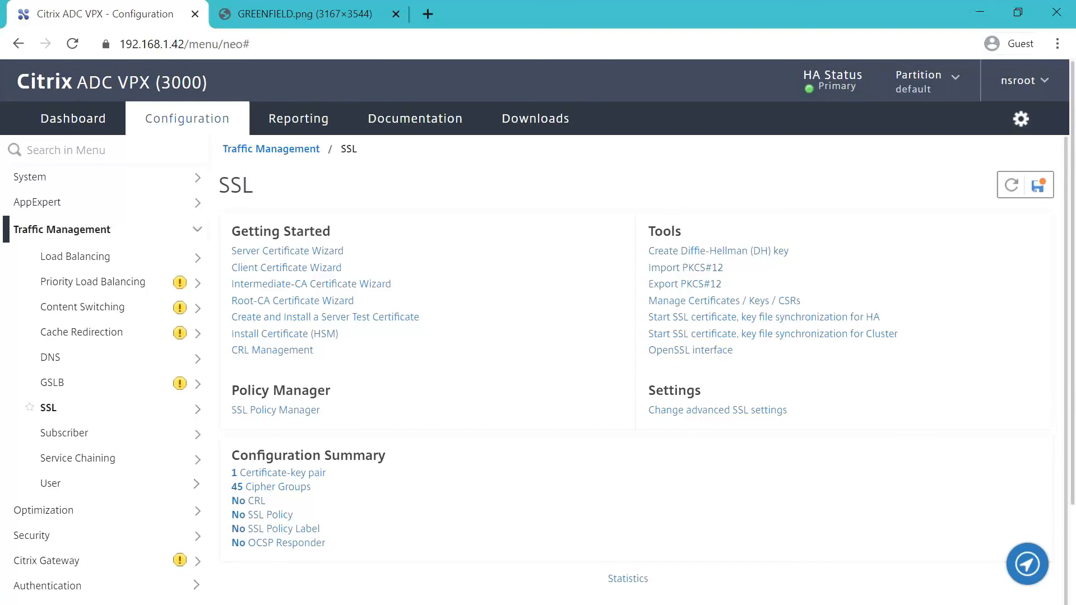
key(alt+Tab)
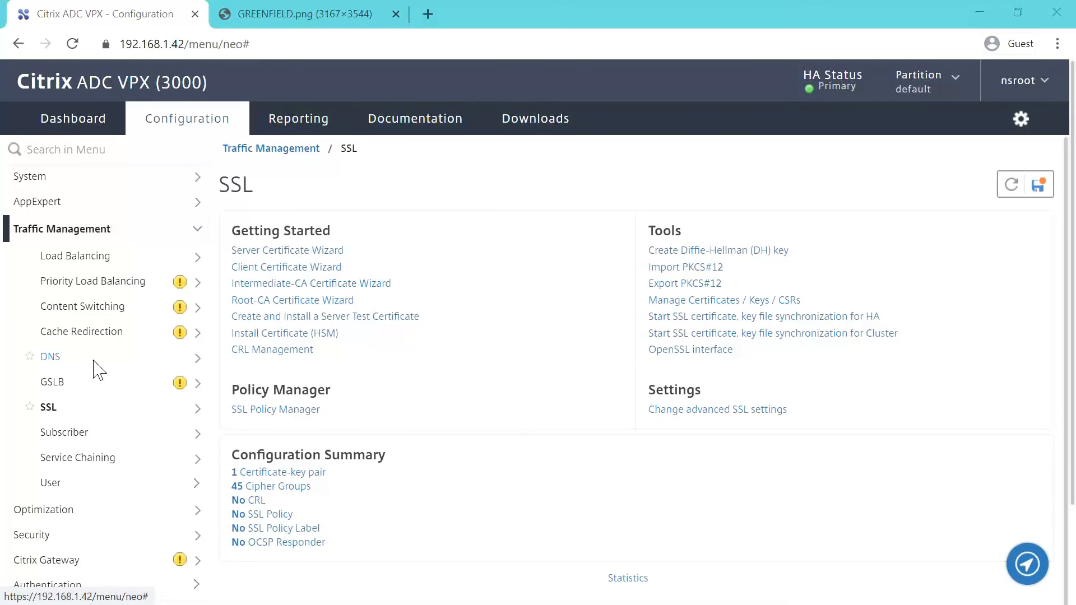
- Add load-balancing server POSCON-AD1-SVR with IP 192.168.3.11 on the Servers page
click(101, 256)
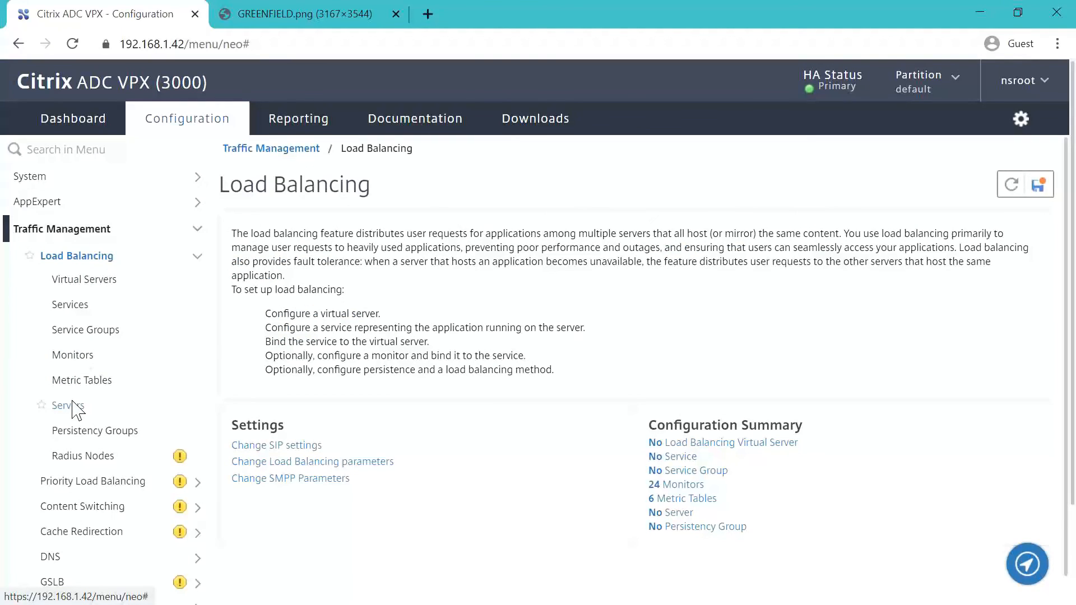
click(71, 405)
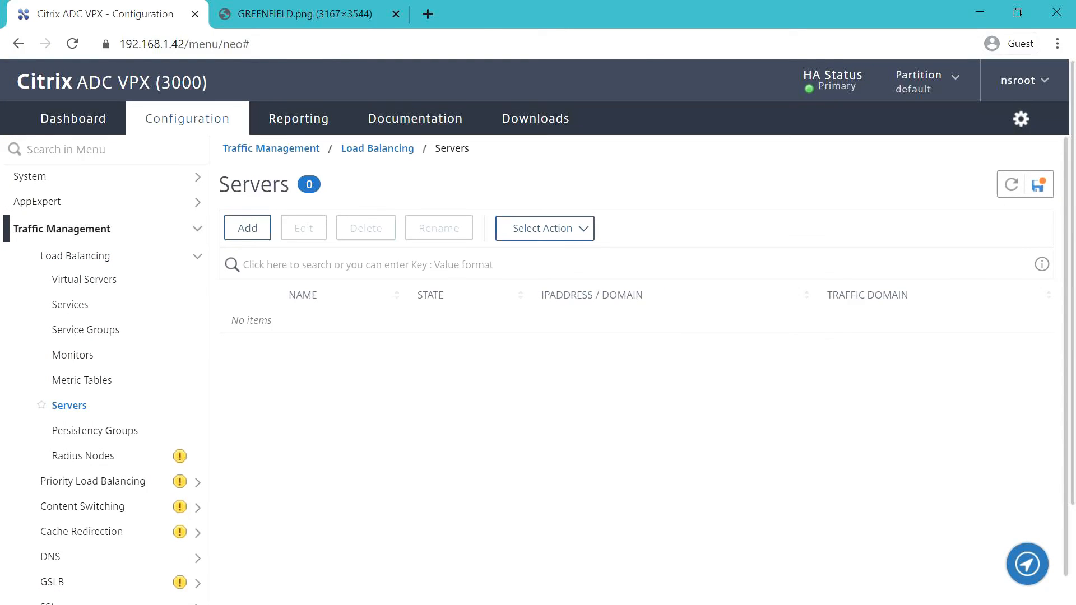
click(247, 228)
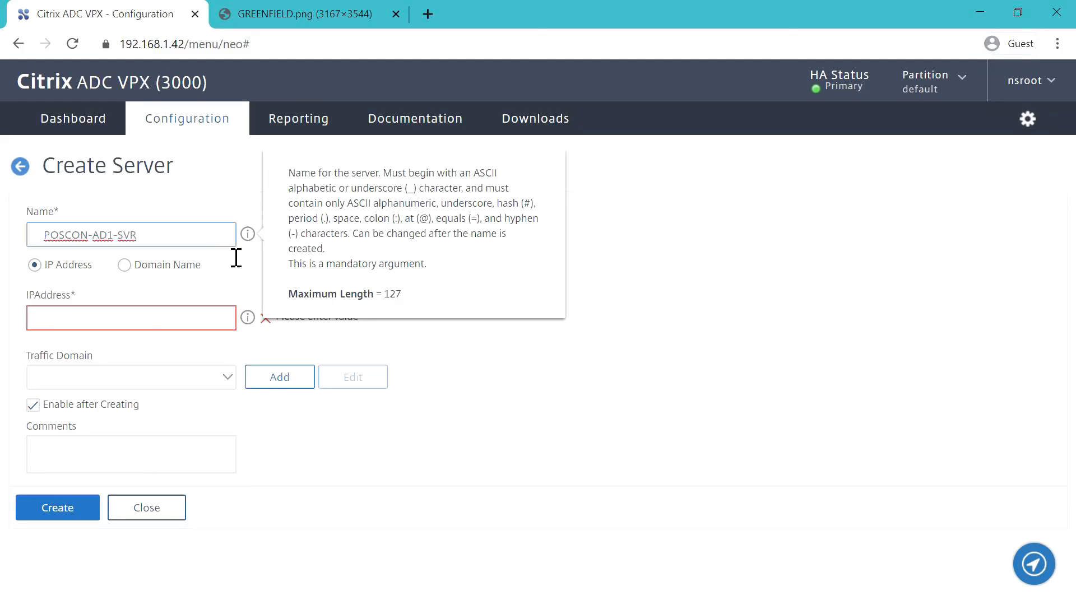
click(128, 317)
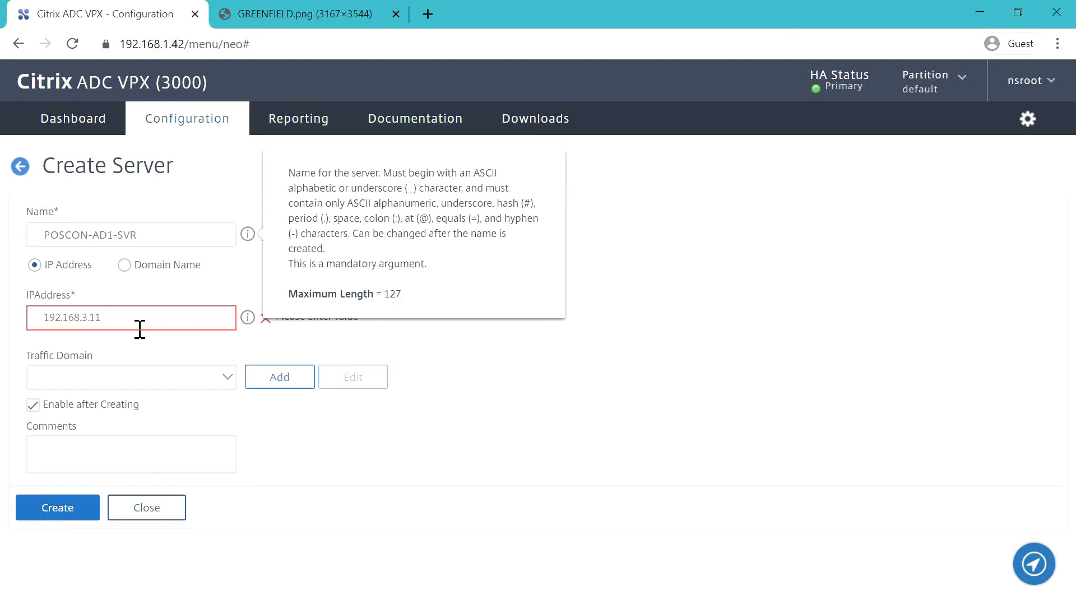
click(118, 346)
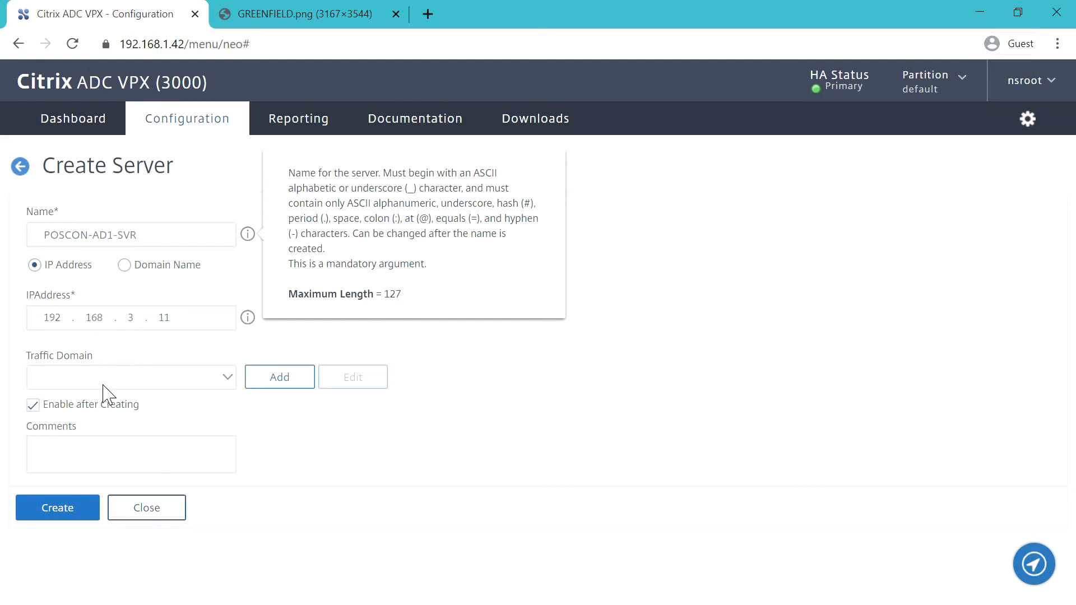
click(74, 513)
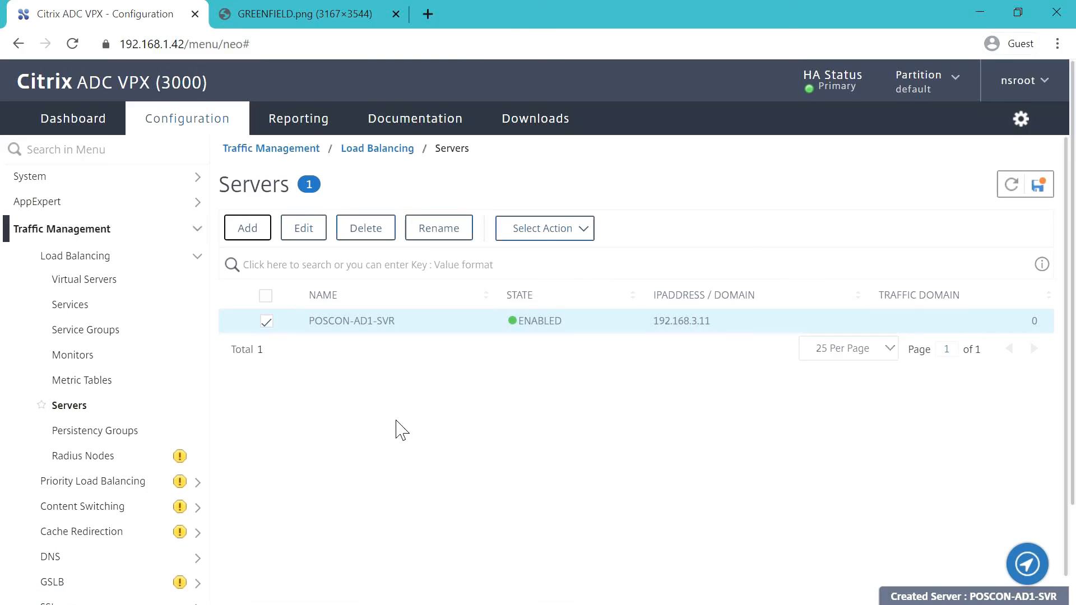
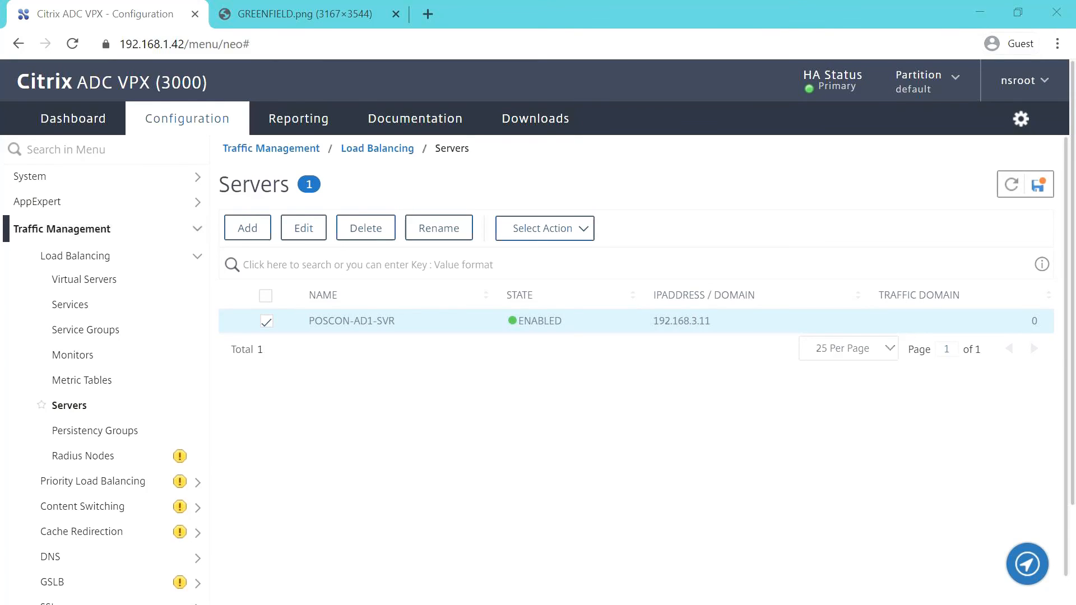
- Open the Load Balancing Services list, which has no services yet
drag(896, 604, 1075, 73)
click(70, 304)
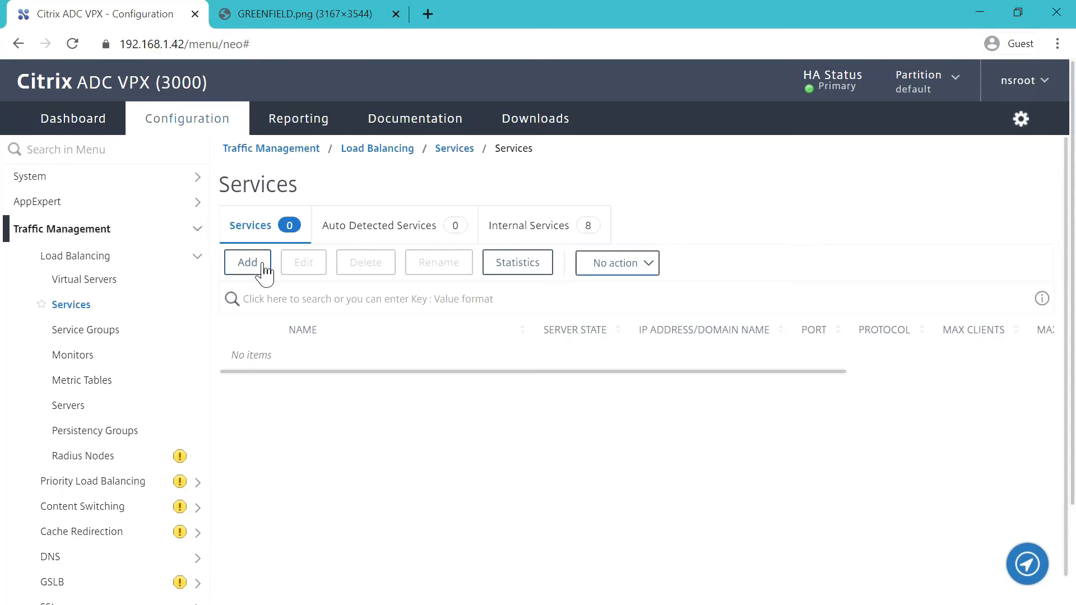
- Add service DNS1-UDP-SVC on existing server POSCON-AD1-SVR with protocol DNS, port 53
click(263, 271)
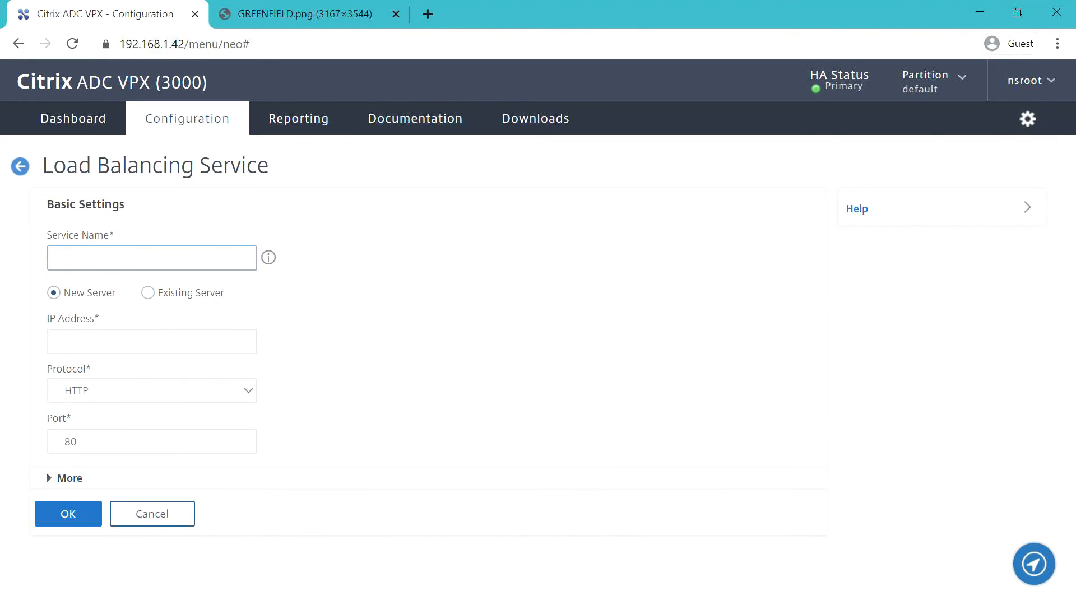
key(alt+Tab)
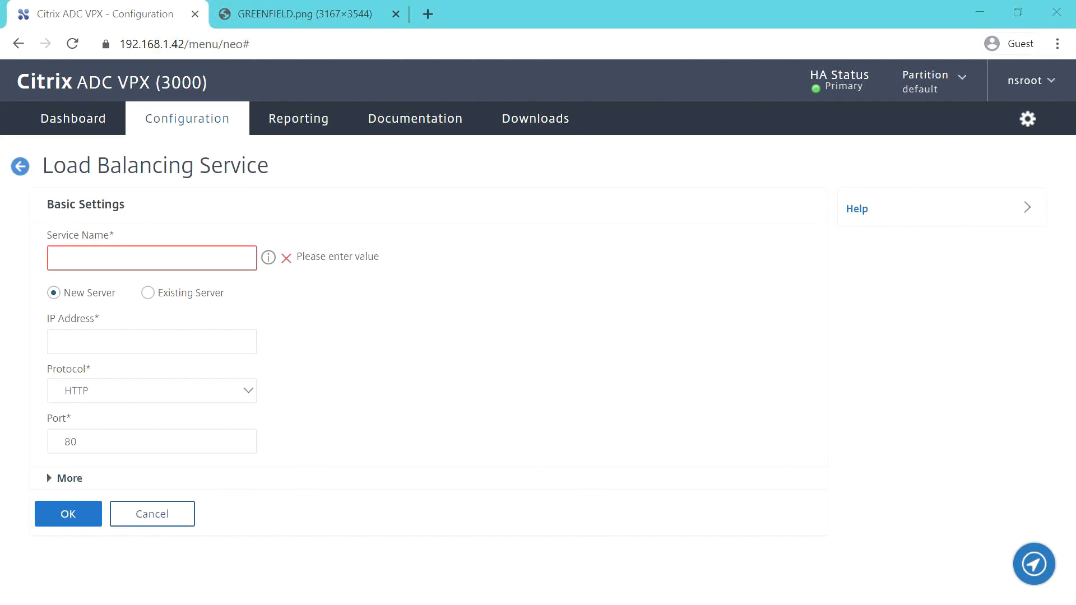
click(91, 270)
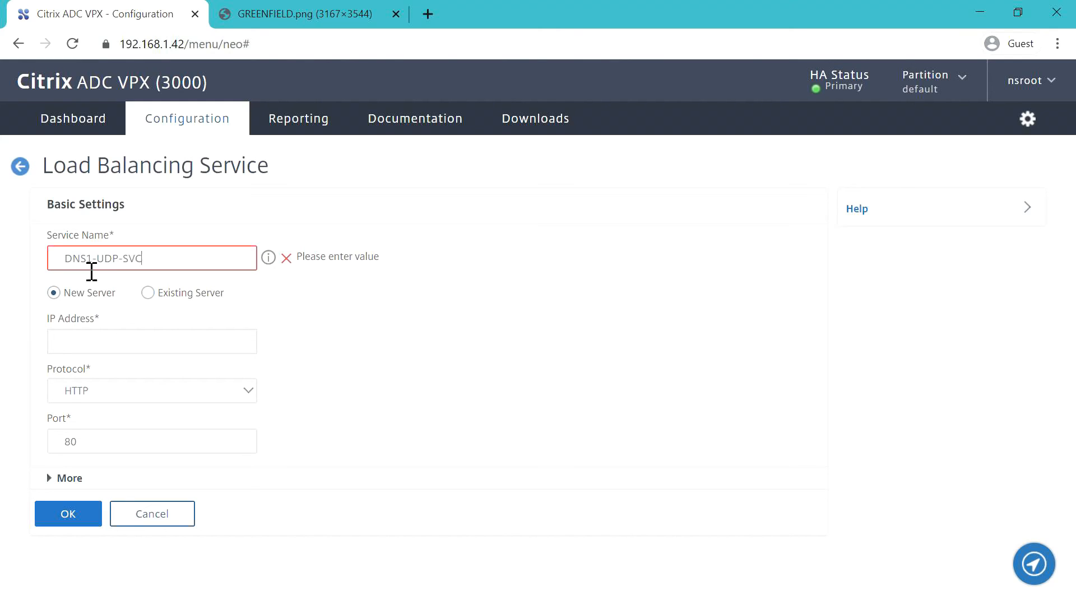
click(147, 292)
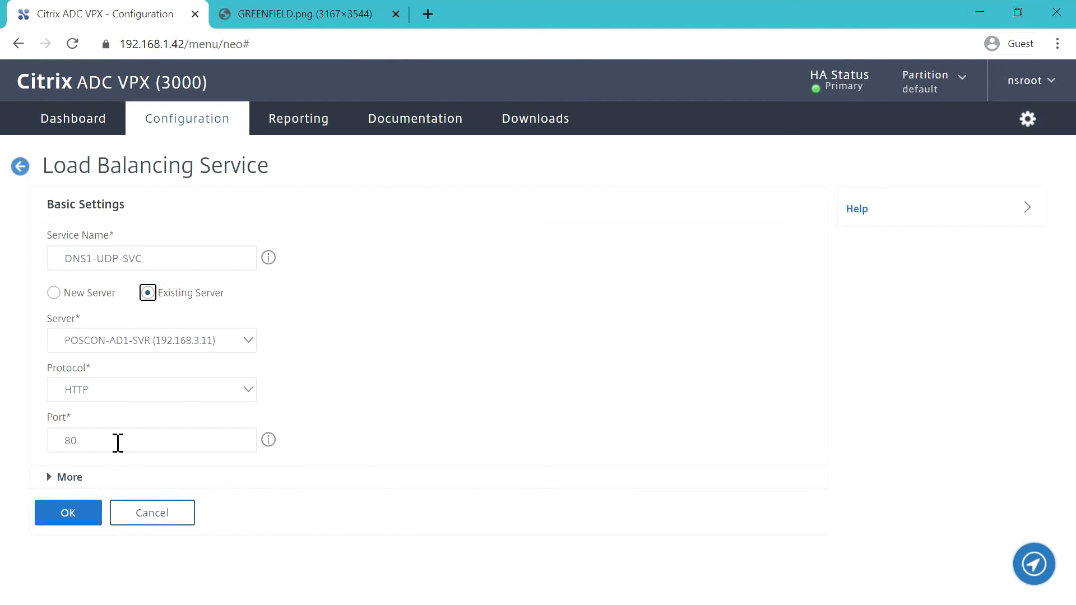
click(178, 393)
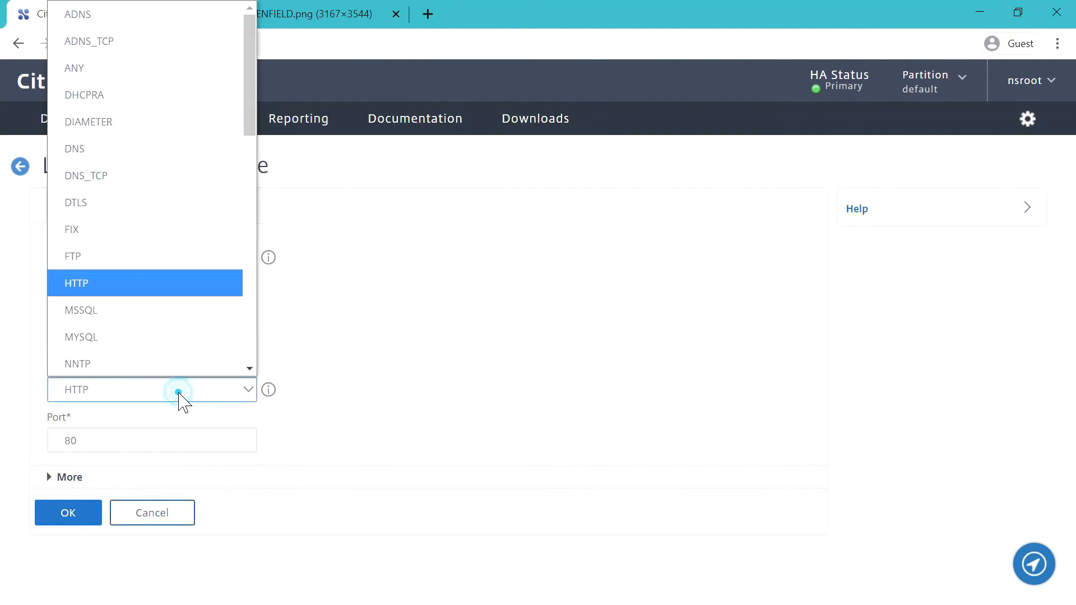
click(113, 147)
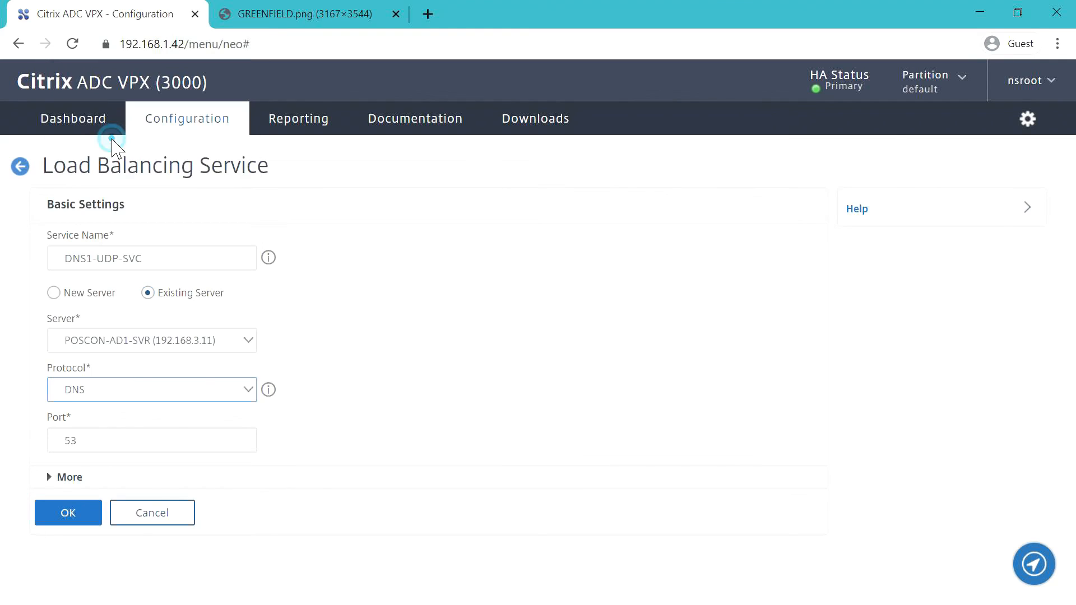
click(75, 516)
scroll(339, 447, down, 2)
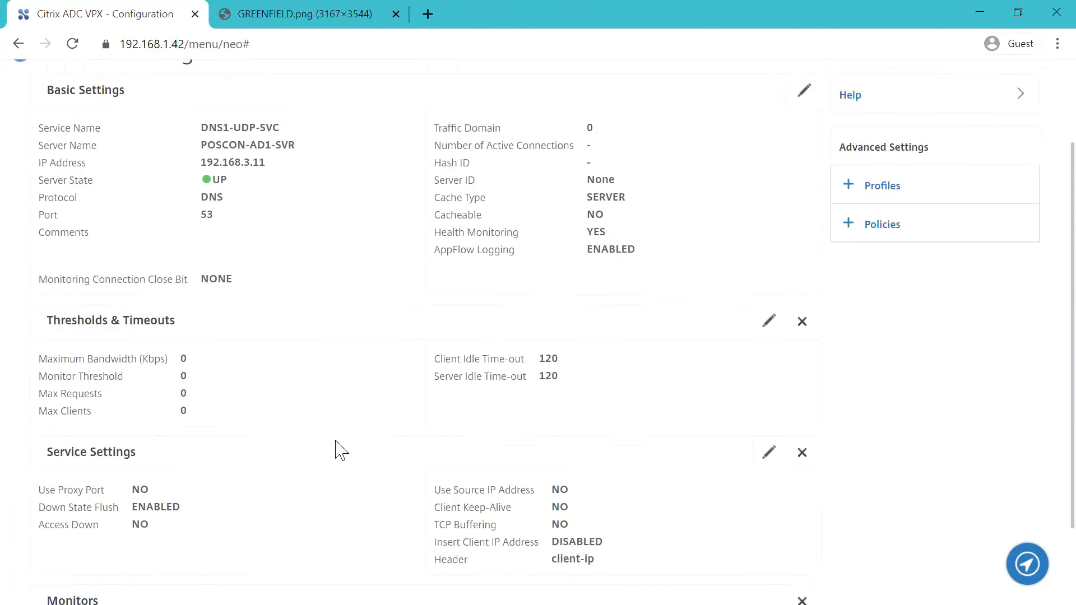
scroll(336, 451, down, 2)
- Edit the dns monitor to query poscon-ad1.pc.local and expect IP 192.168.3.11
click(237, 545)
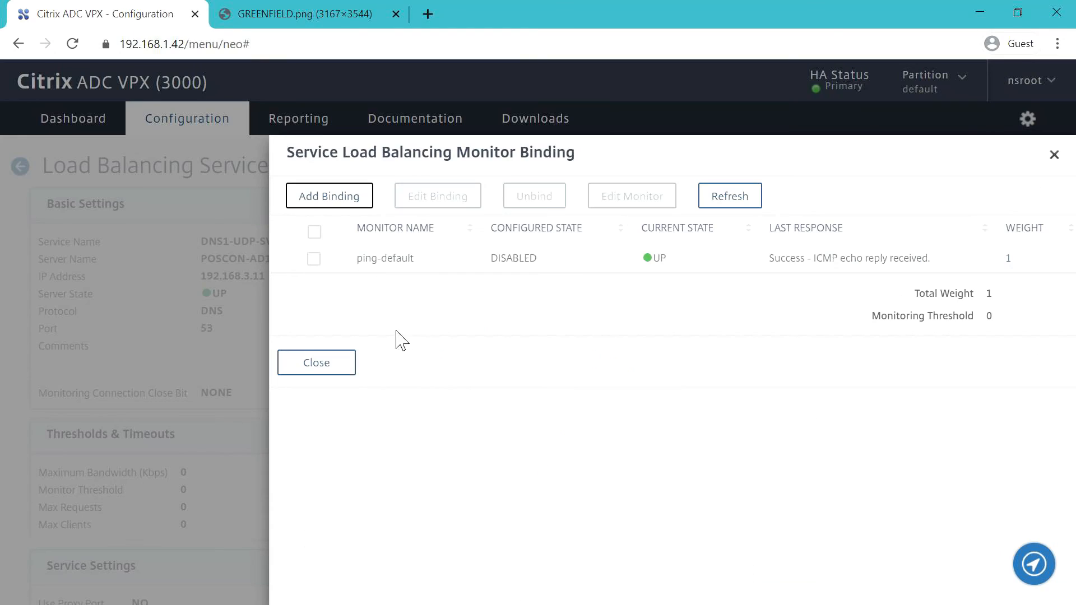
click(313, 259)
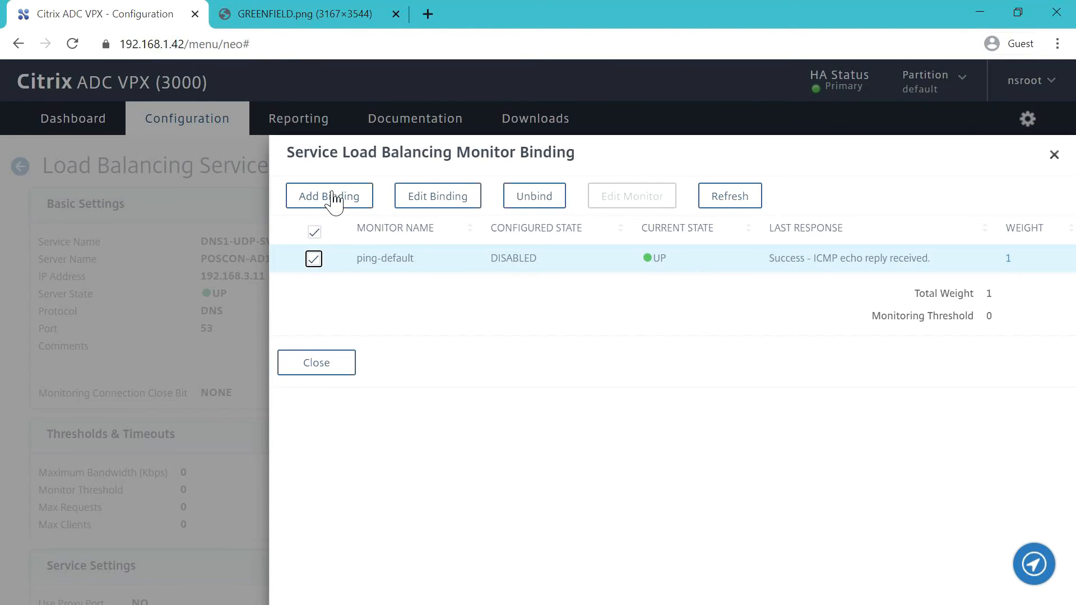
click(315, 259)
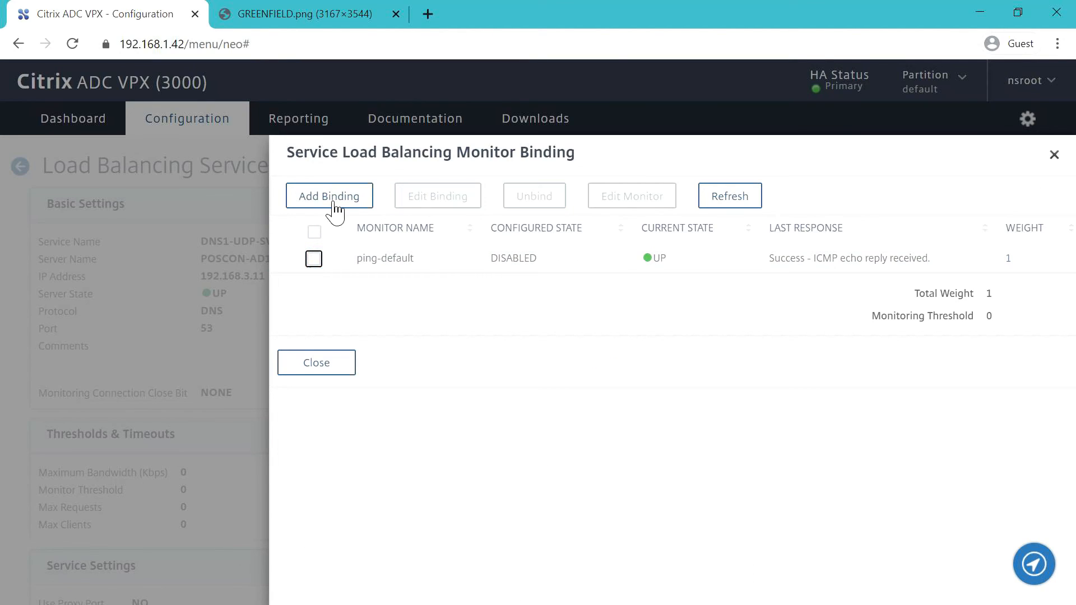
click(334, 208)
click(421, 238)
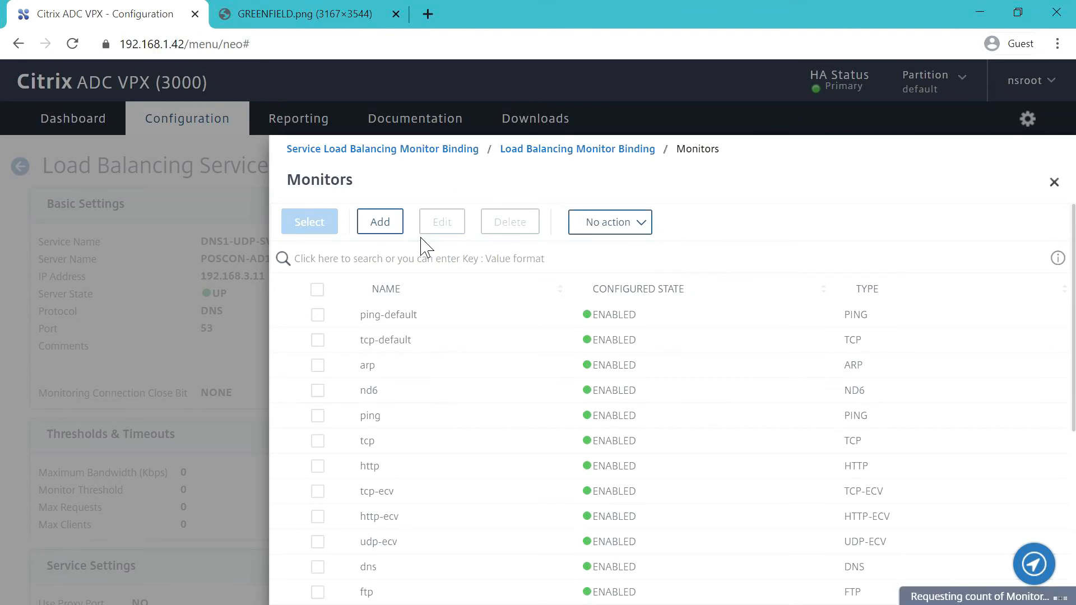
click(318, 568)
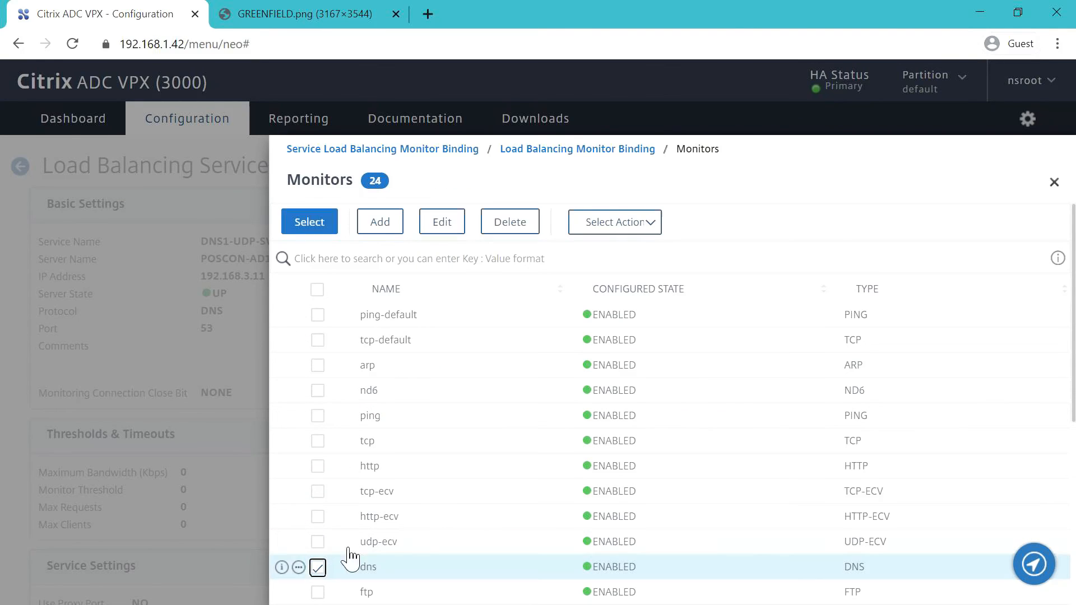
click(442, 223)
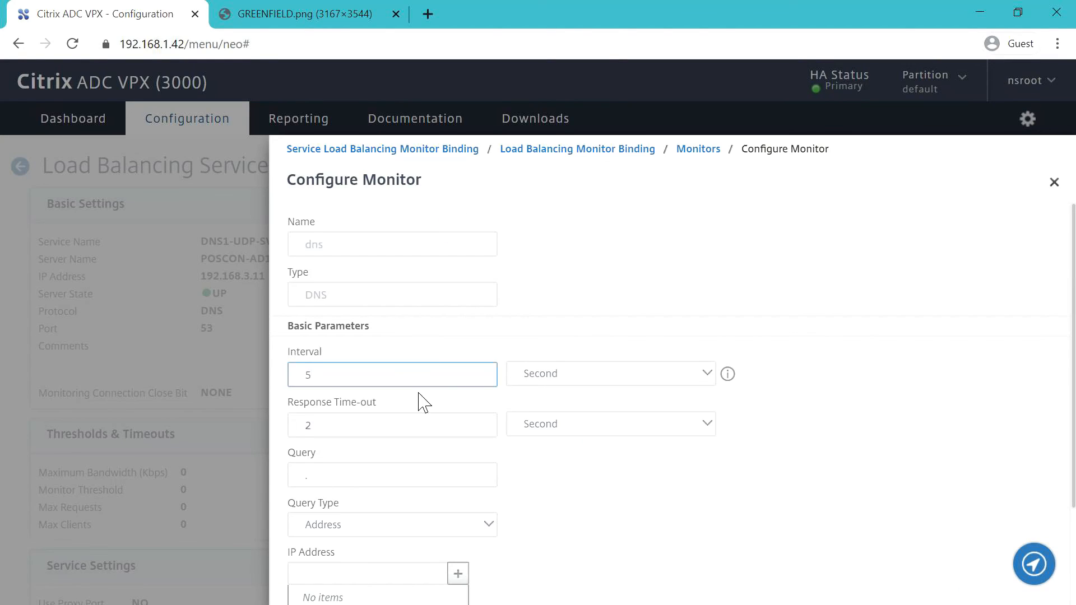
scroll(426, 406, down, 2)
click(363, 352)
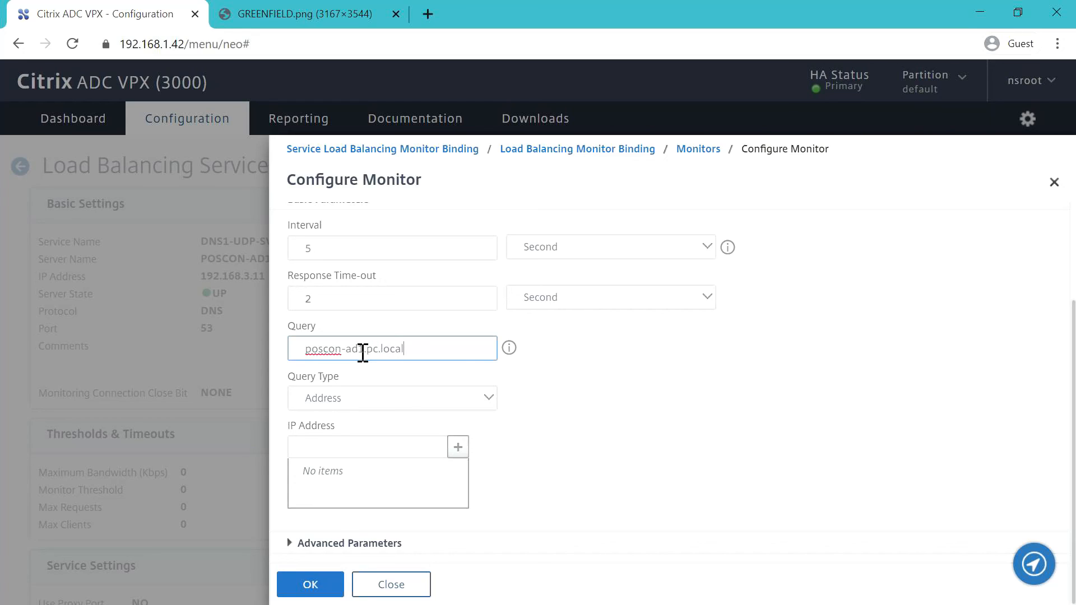
click(377, 451)
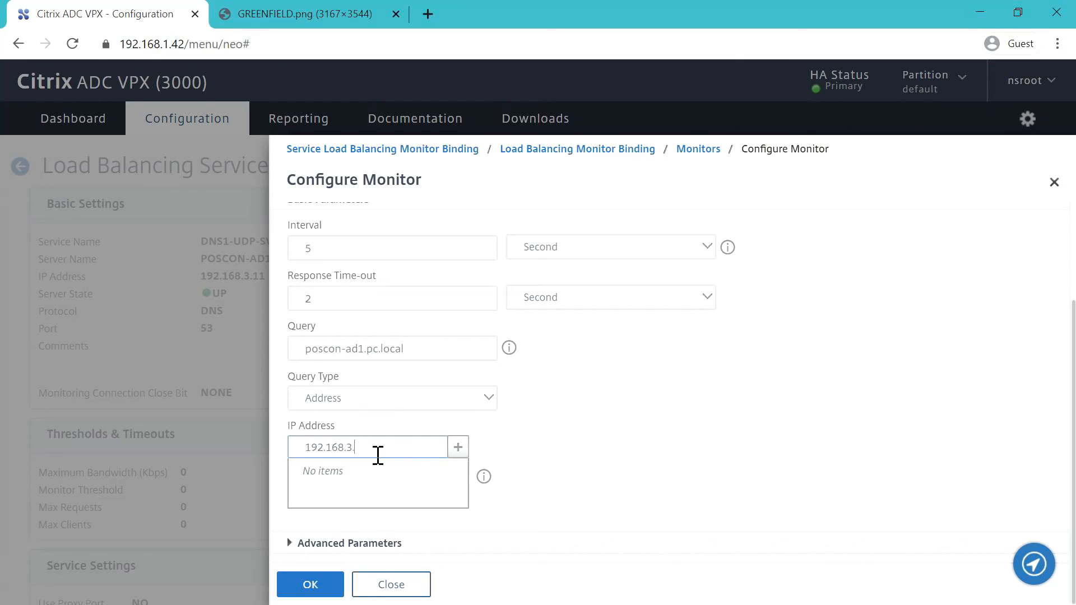
click(459, 447)
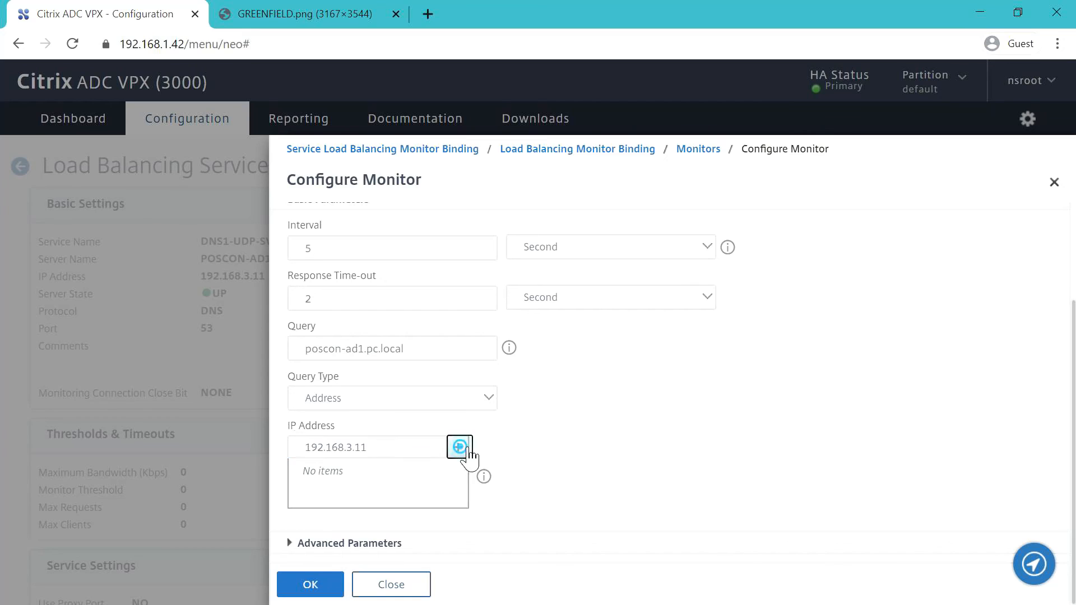
click(337, 583)
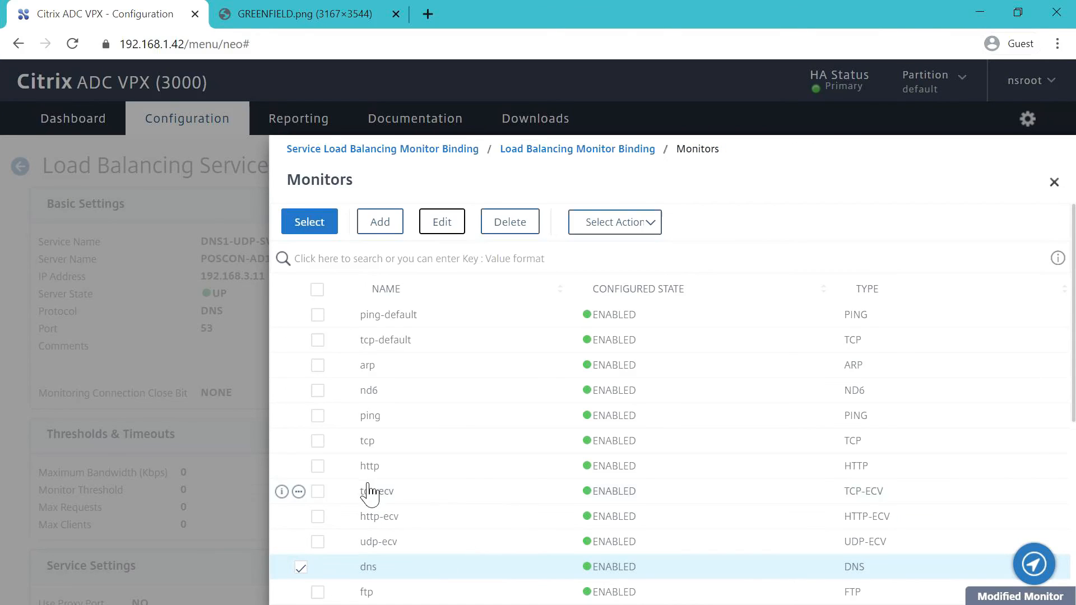
- Bind the edited dns monitor to DNS1-UDP-SVC
click(313, 222)
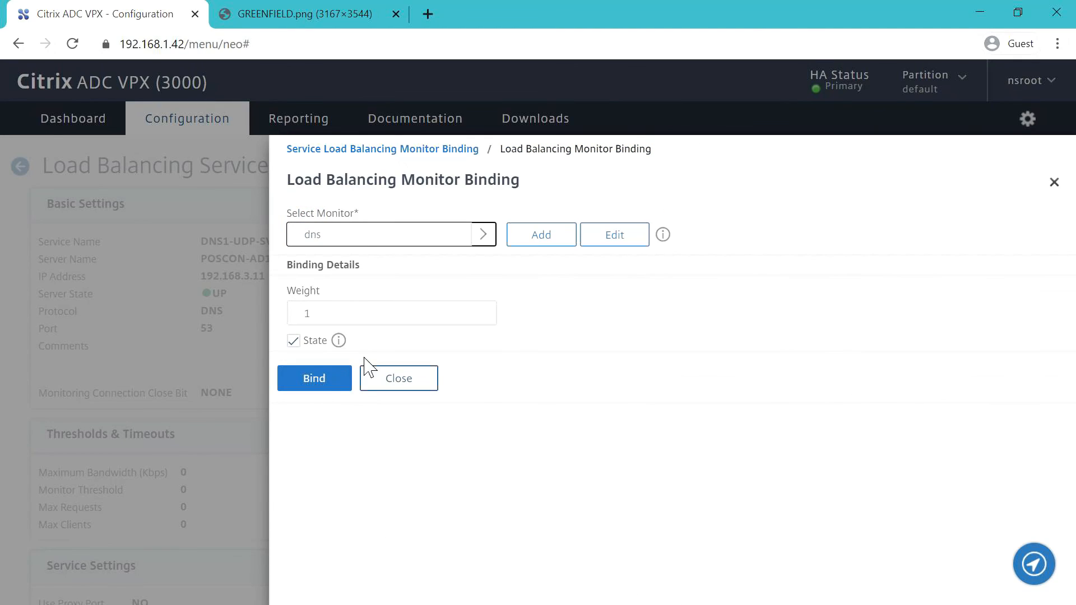
click(342, 380)
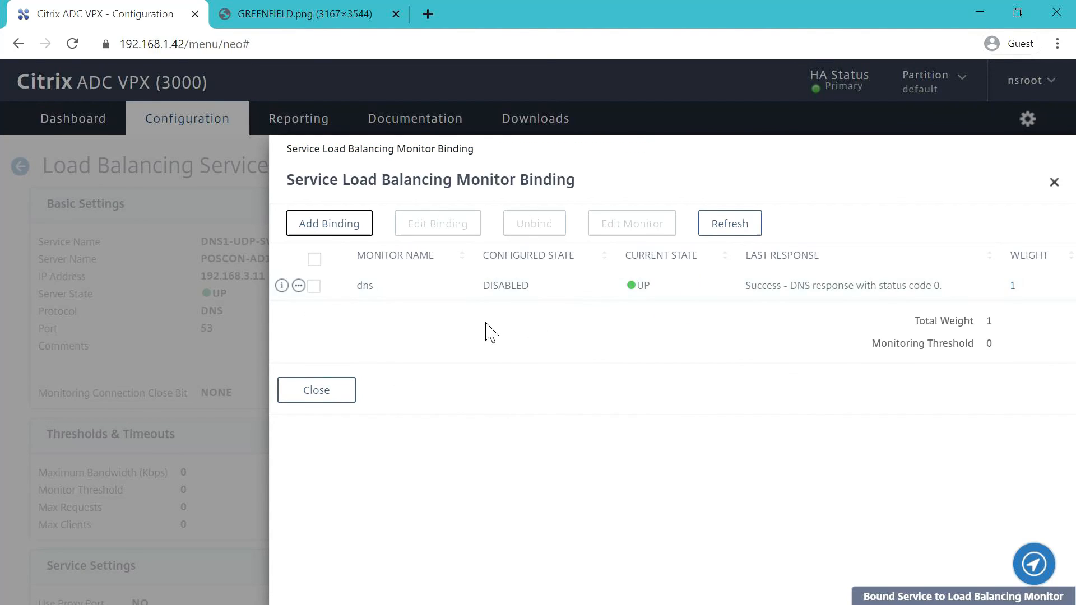
click(317, 403)
scroll(314, 399, down, 4)
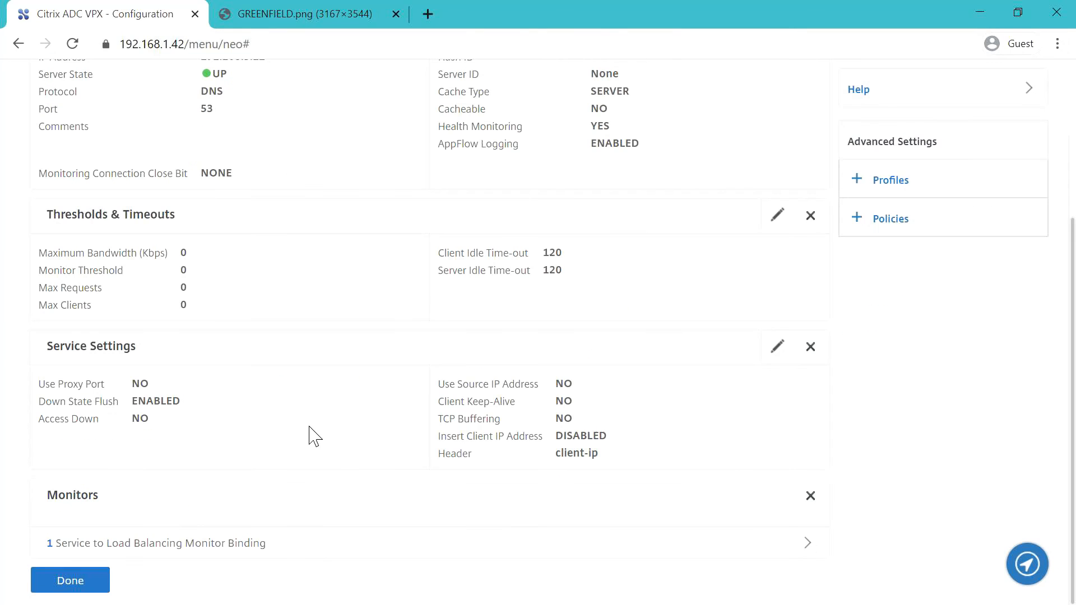
- Copy DNS1-UDP-SVC into a new service DNS1-TCP-SVC using DNS_TCP on port 53
click(81, 580)
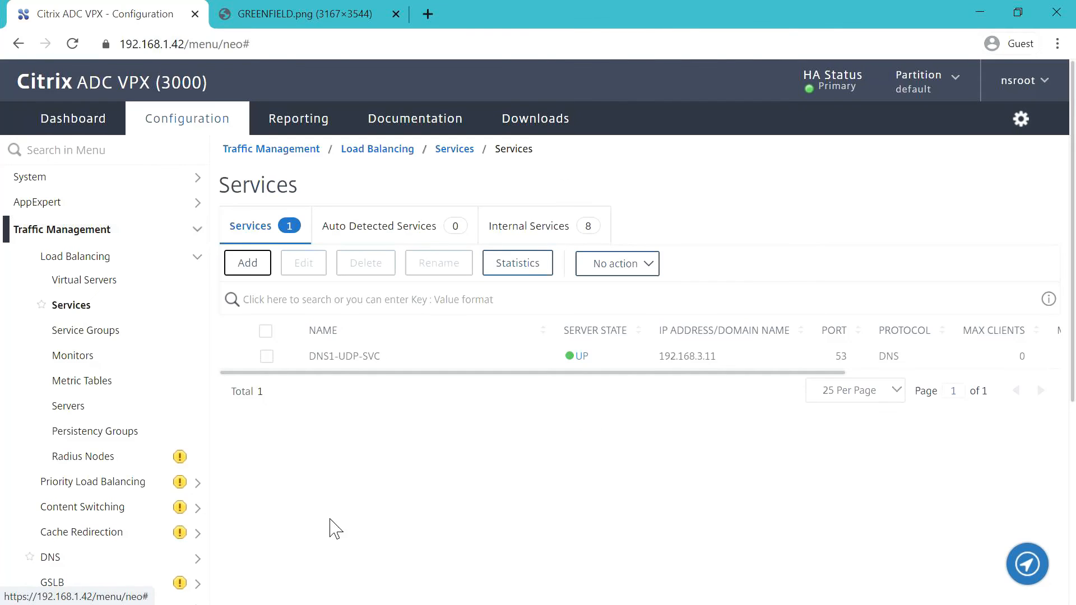
click(267, 357)
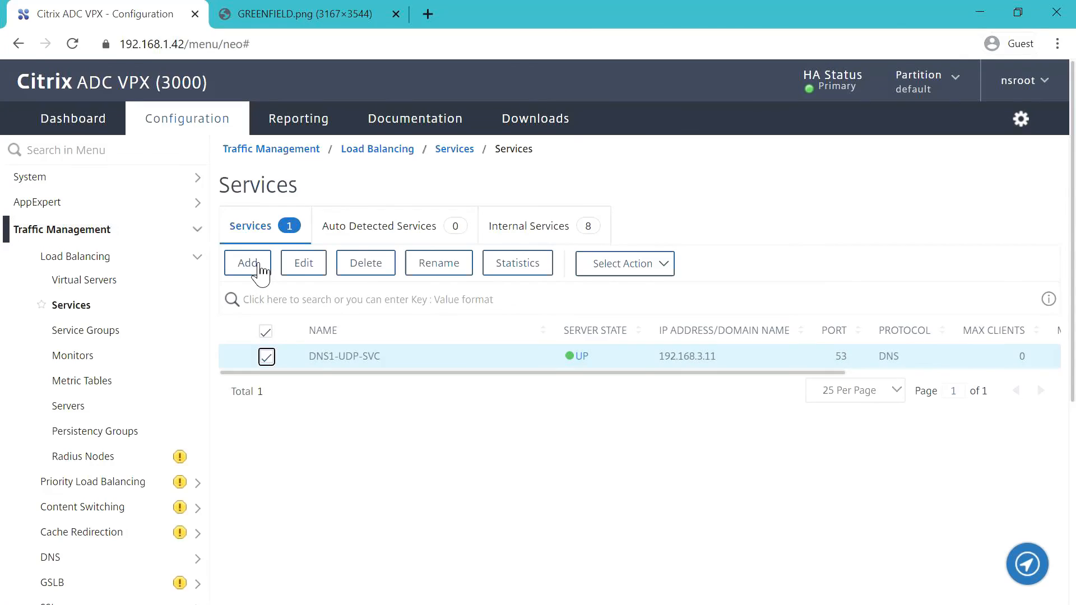
click(260, 269)
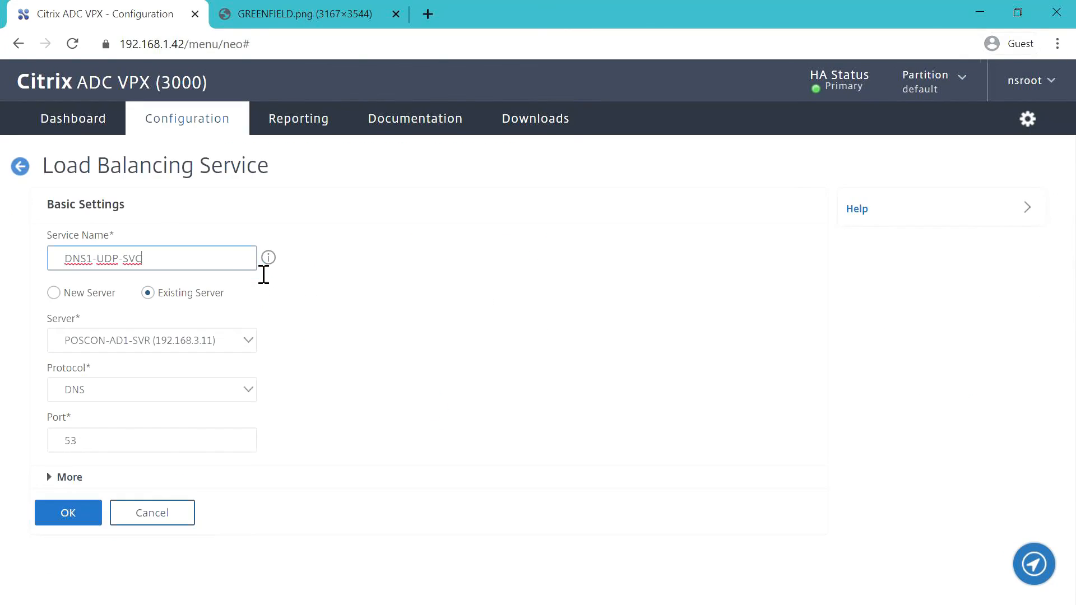
click(111, 261)
key(BackSpace)
key(BackSpace)
text(TC)
click(432, 383)
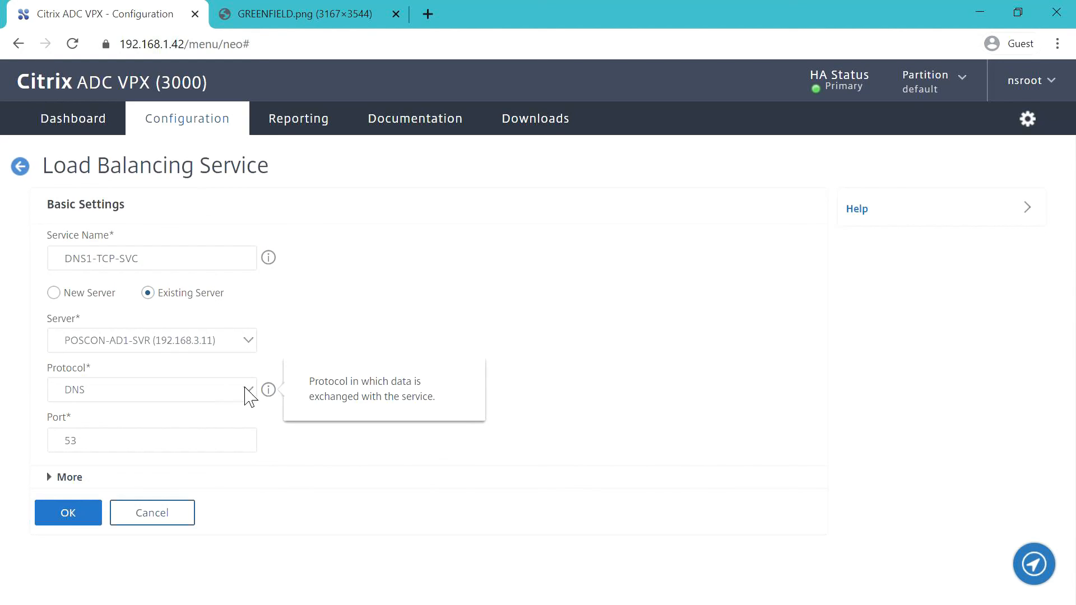
click(249, 392)
click(136, 177)
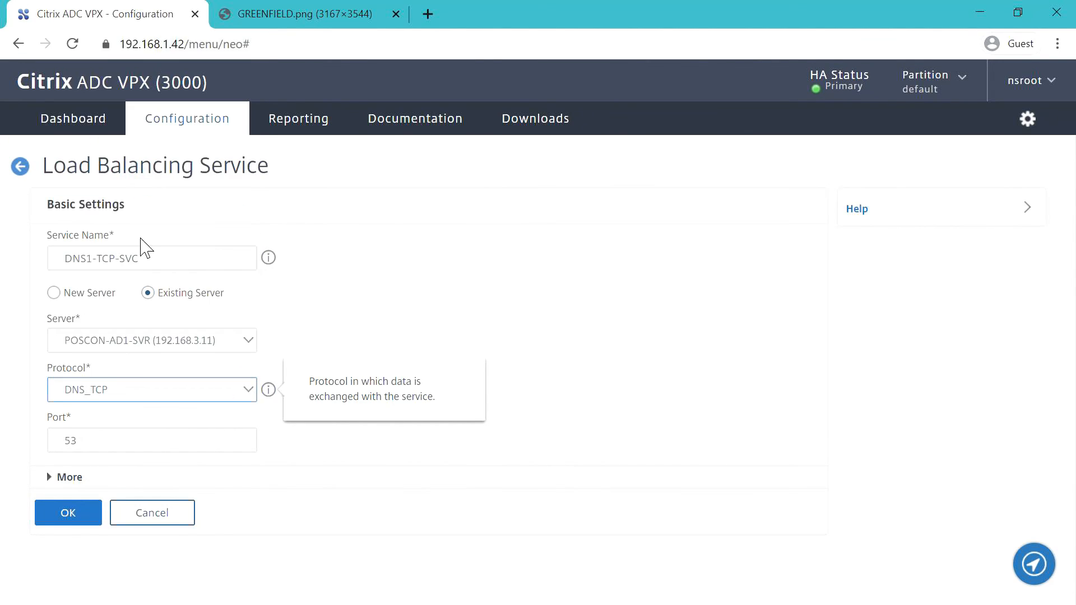
click(79, 520)
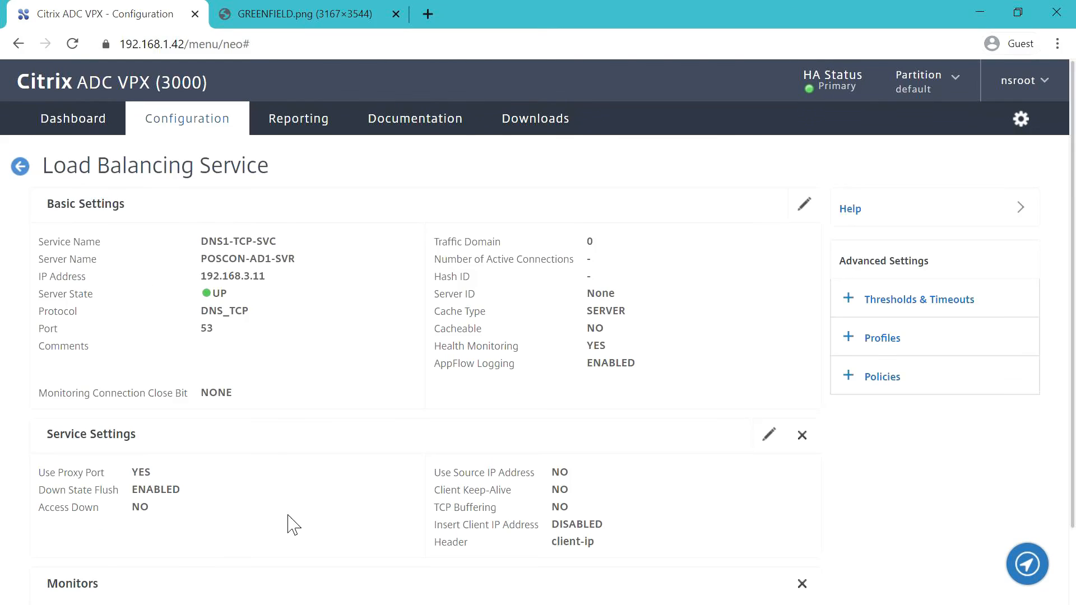
scroll(285, 476, down, 3)
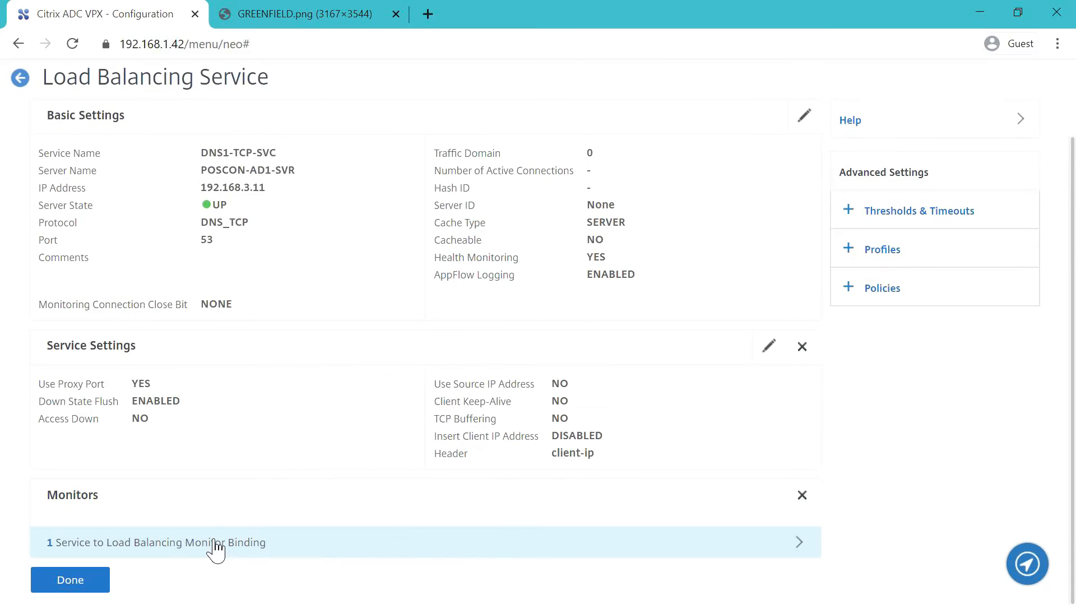
- Bind the dns monitor to DNS1-TCP-SVC and finish editing the service
click(206, 539)
click(334, 192)
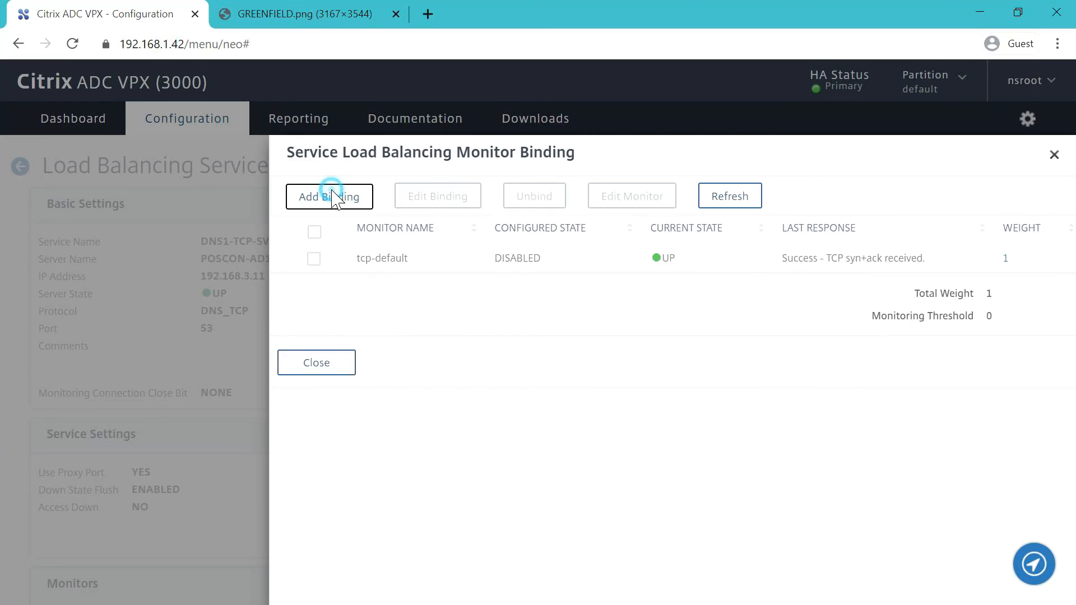
click(416, 235)
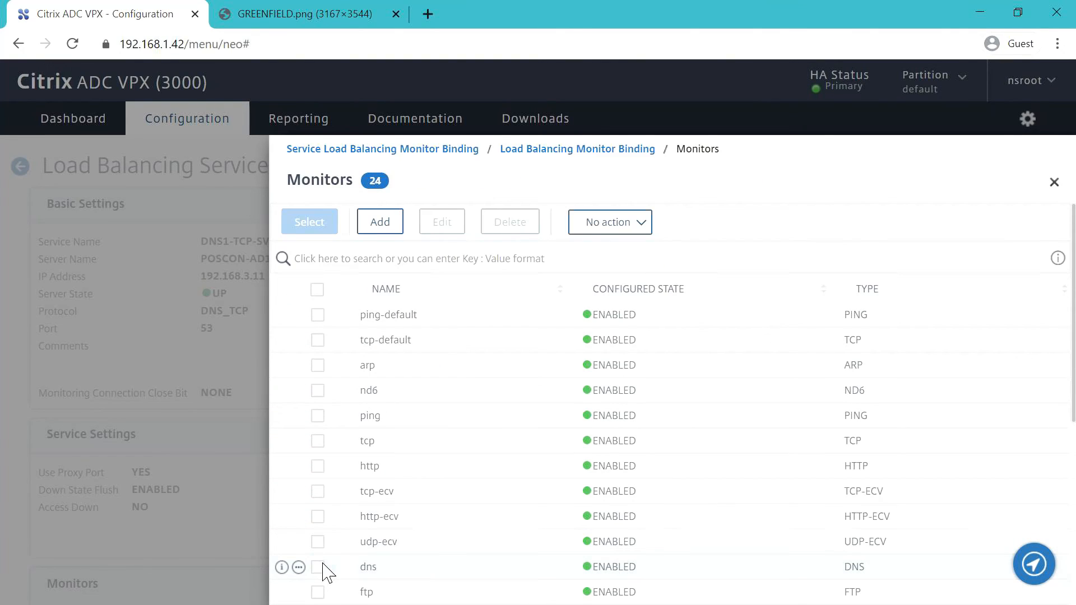
click(319, 568)
click(328, 227)
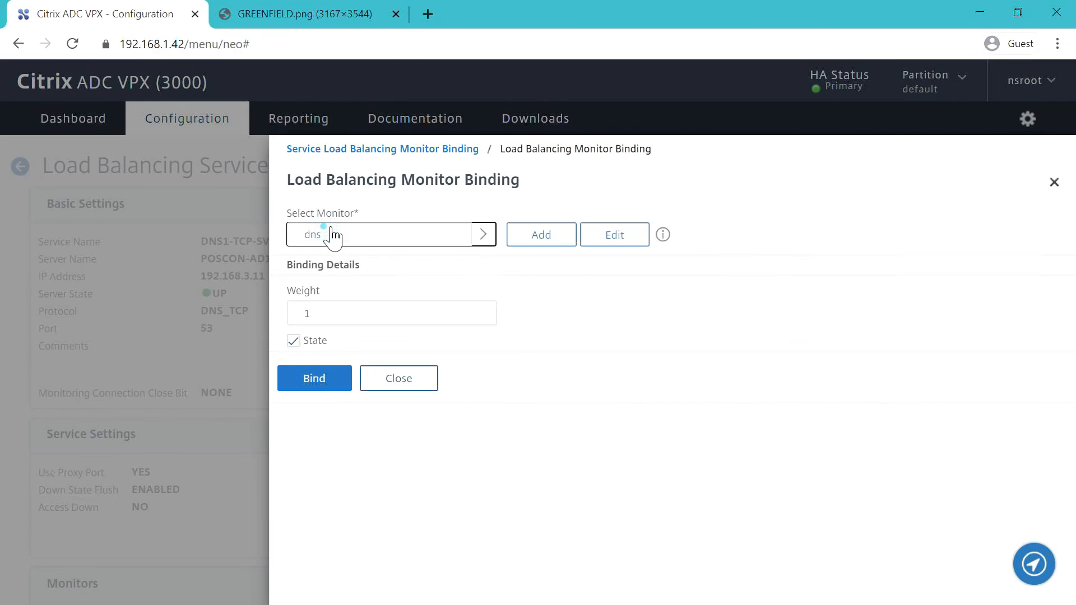
click(327, 381)
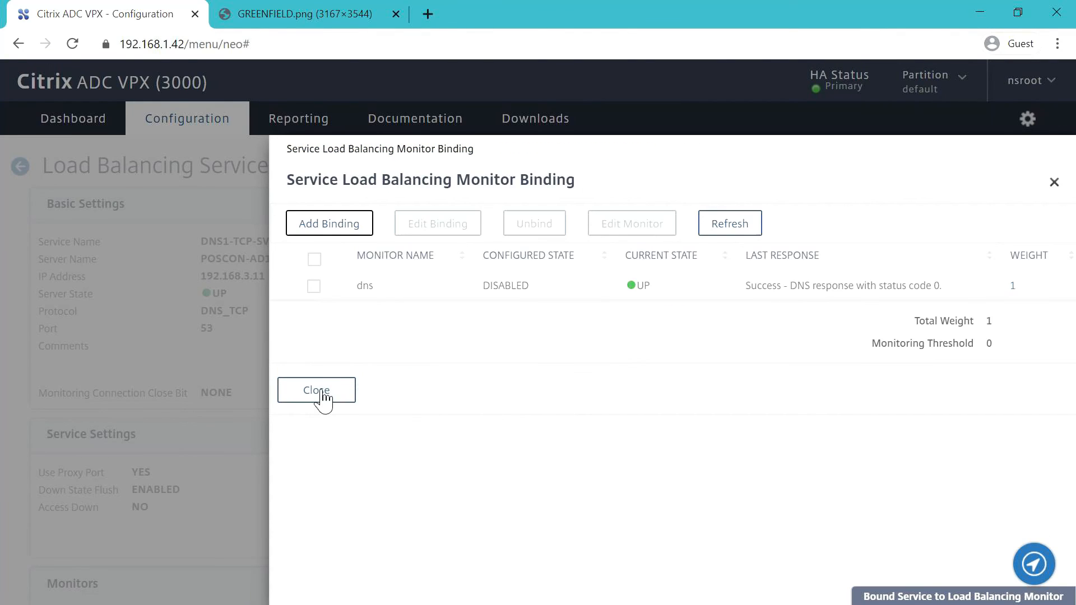
click(321, 391)
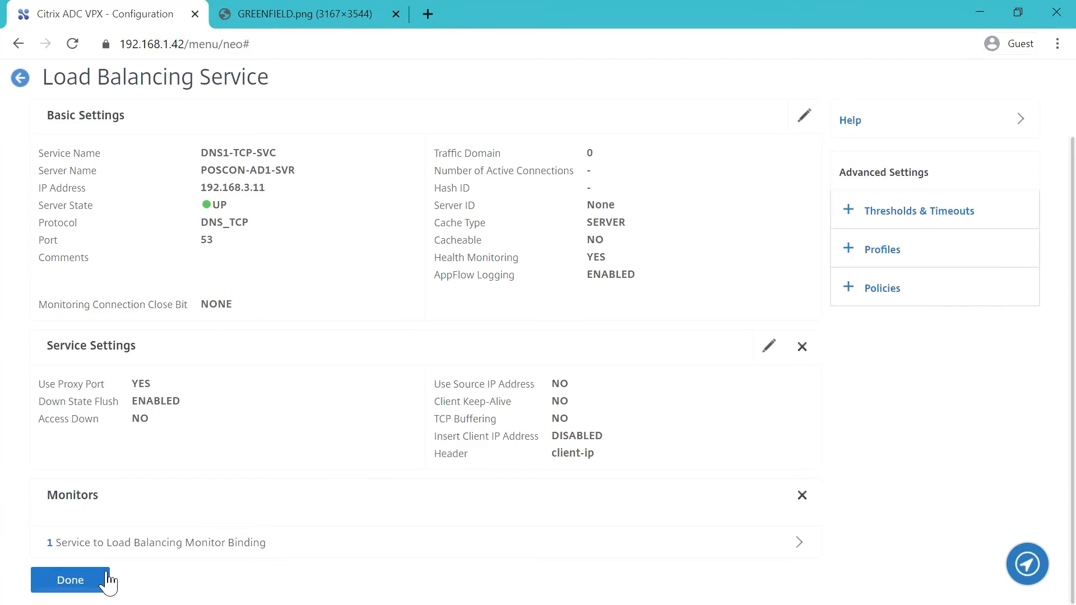
click(97, 577)
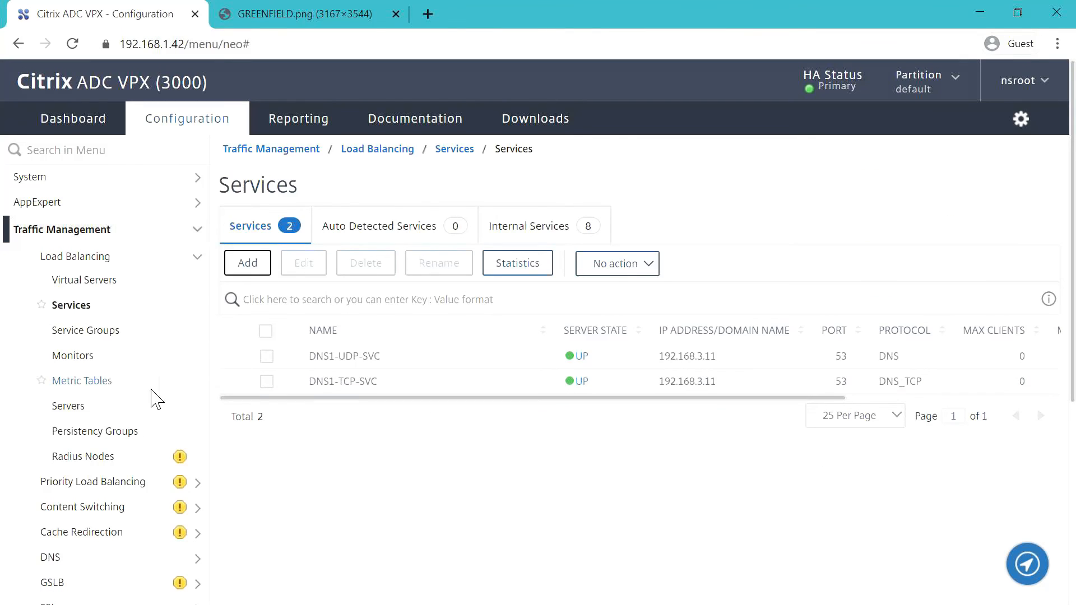
- Add virtual server DNS-UDP-LBVSVR with protocol DNS and IP address type Non Addressable
click(89, 283)
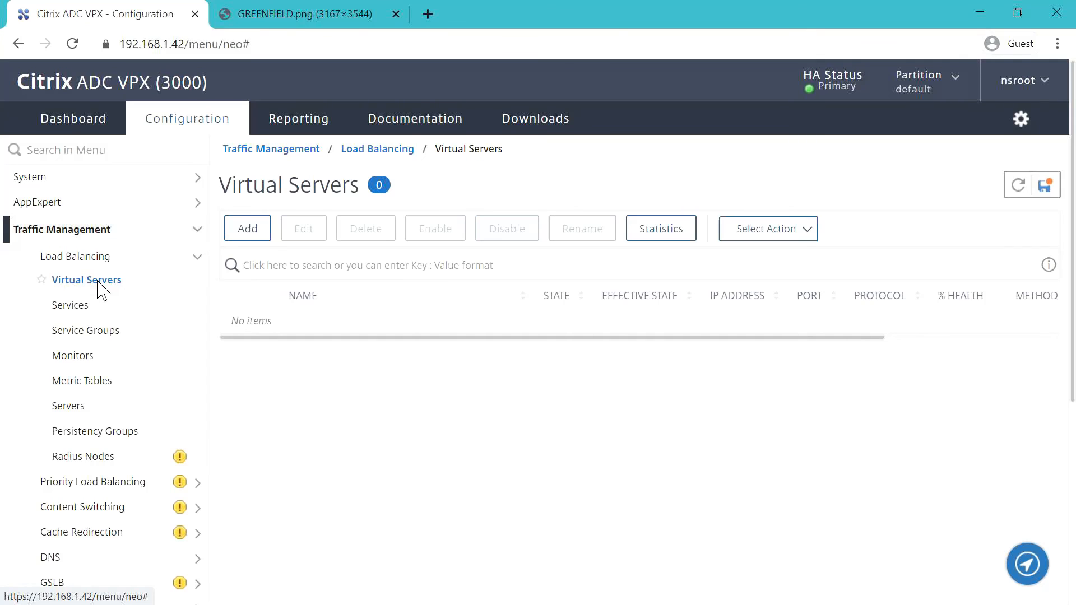
click(262, 230)
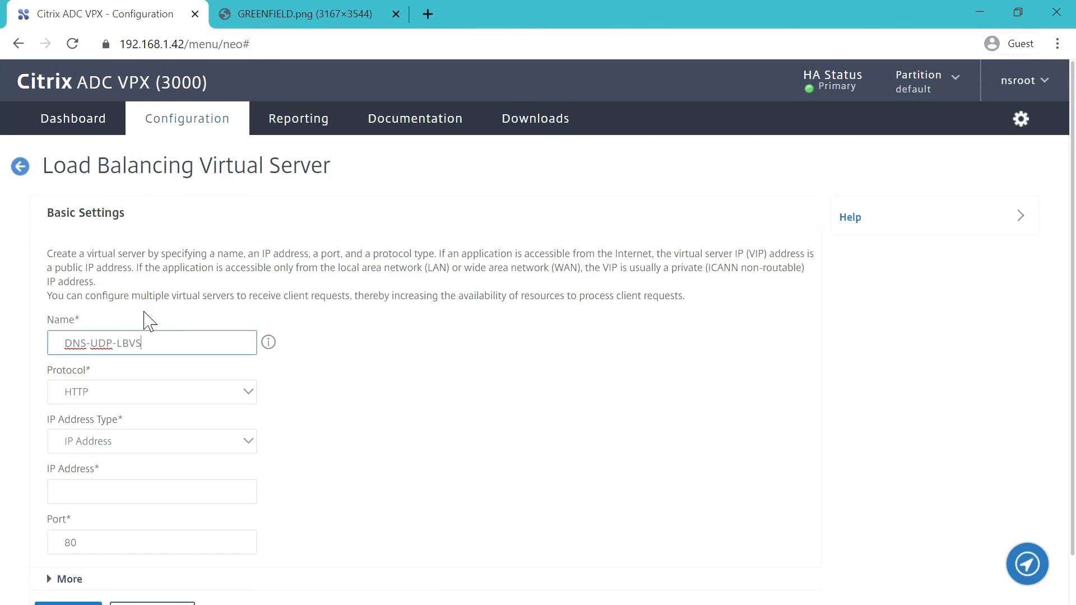
click(433, 345)
click(240, 395)
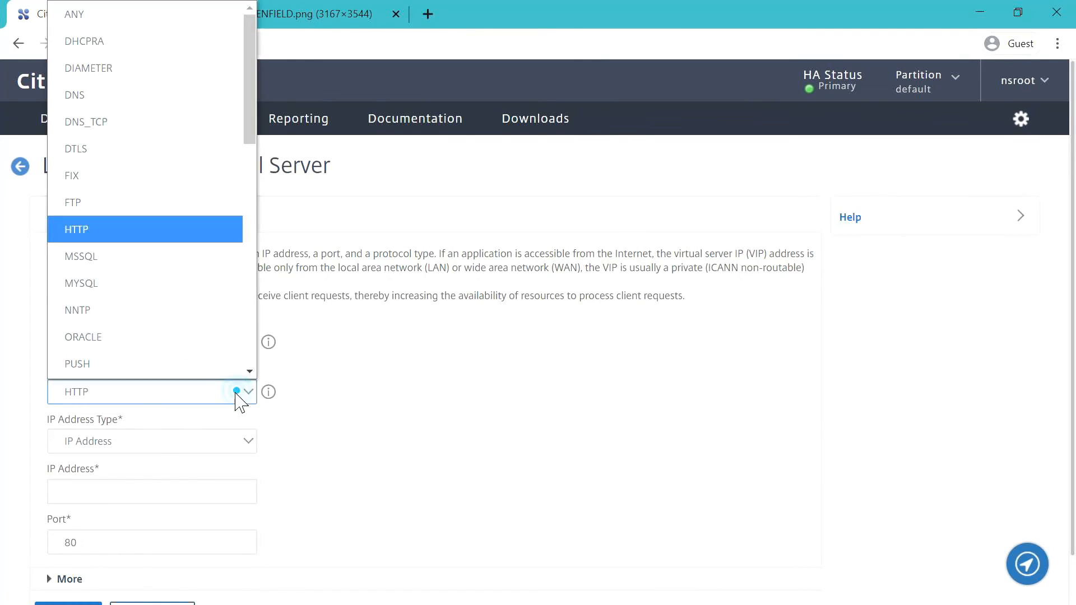
click(109, 72)
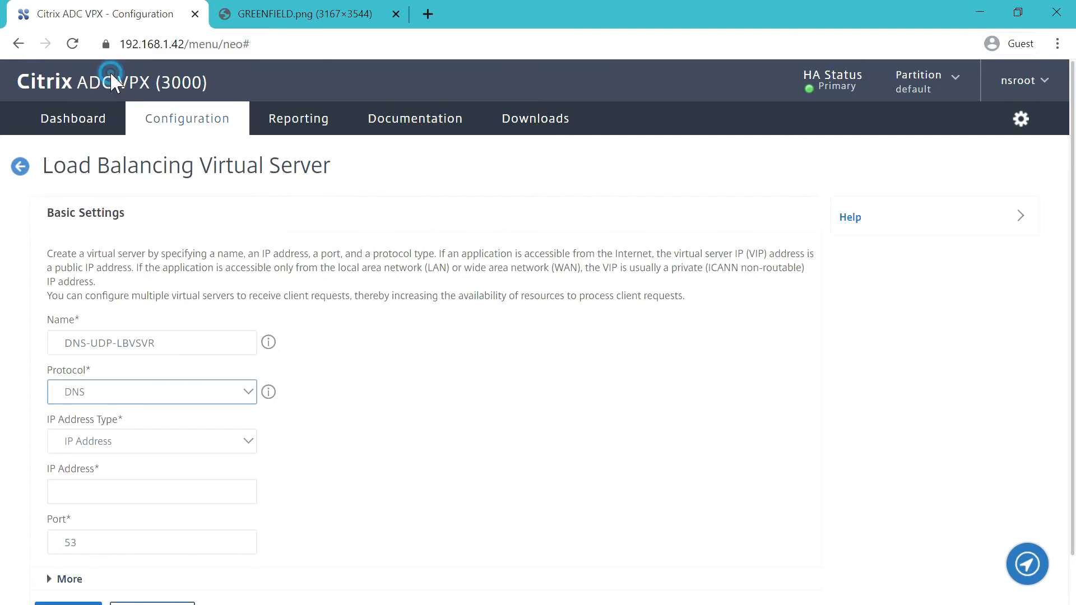
scroll(448, 383, down, 1)
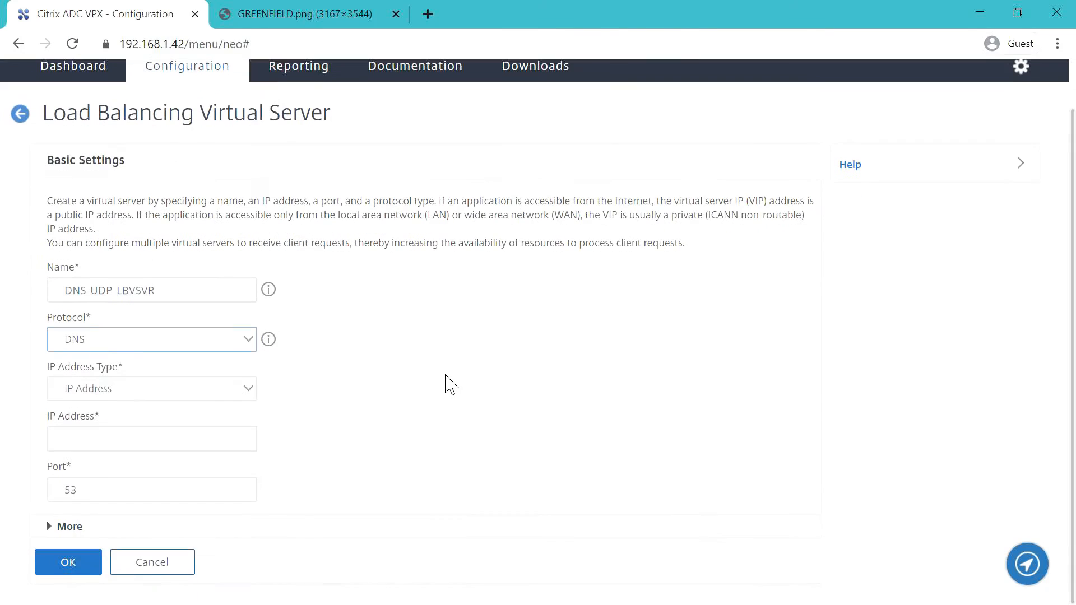
click(232, 390)
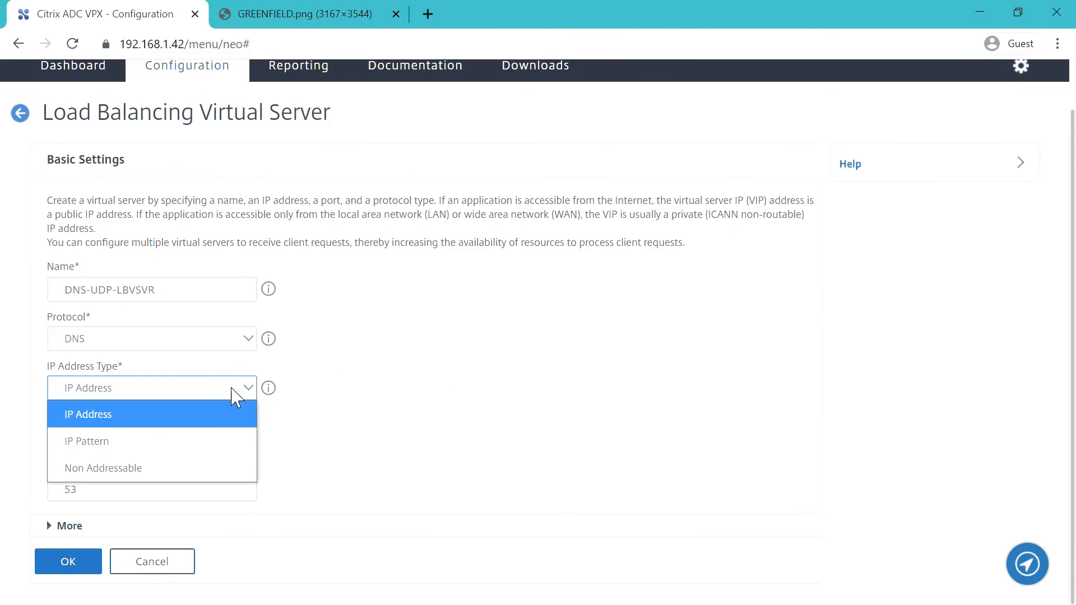
click(126, 468)
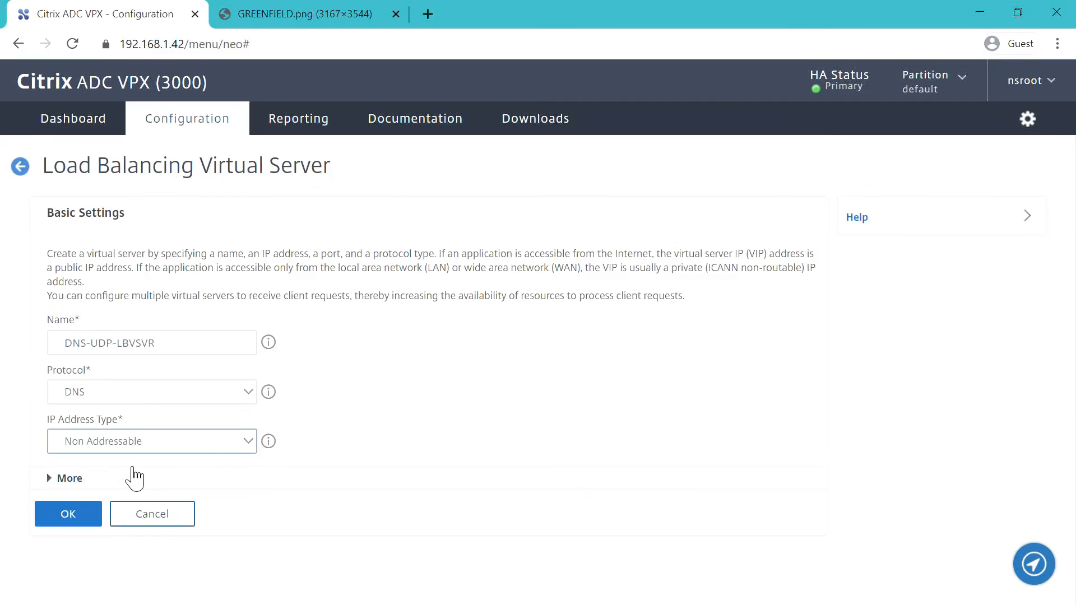
click(86, 512)
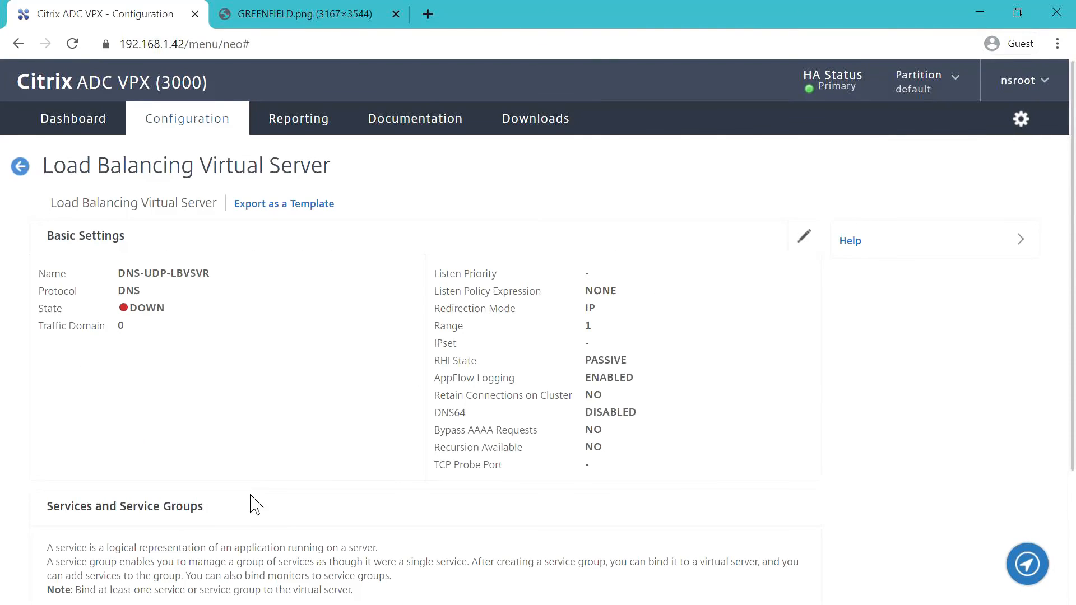
- Bind service DNS1-UDP-SVC to DNS-UDP-LBVSVR and complete the virtual server
scroll(255, 483, down, 3)
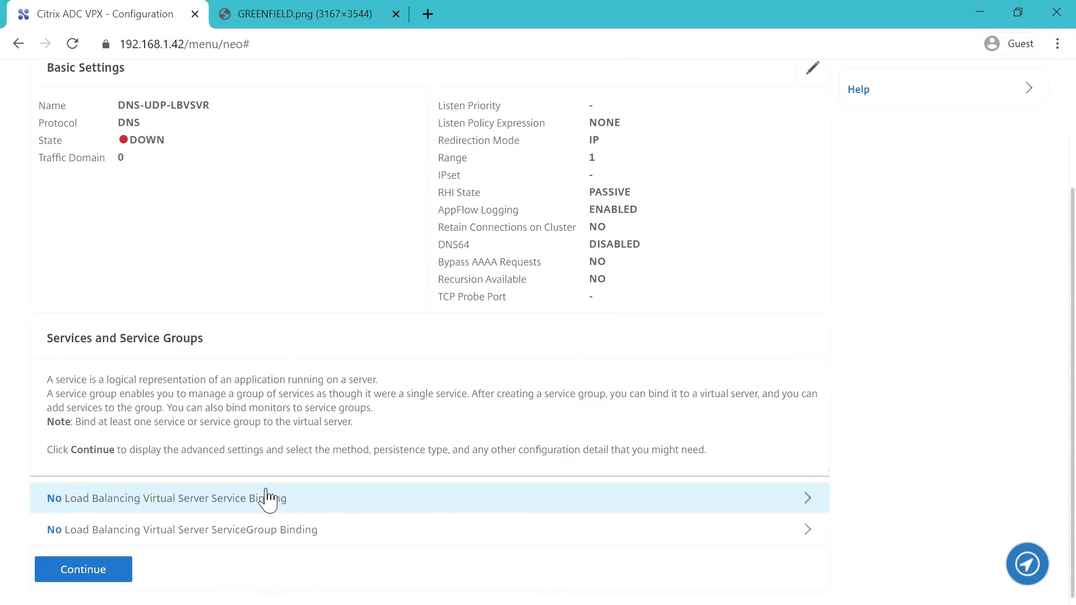
click(218, 507)
click(457, 206)
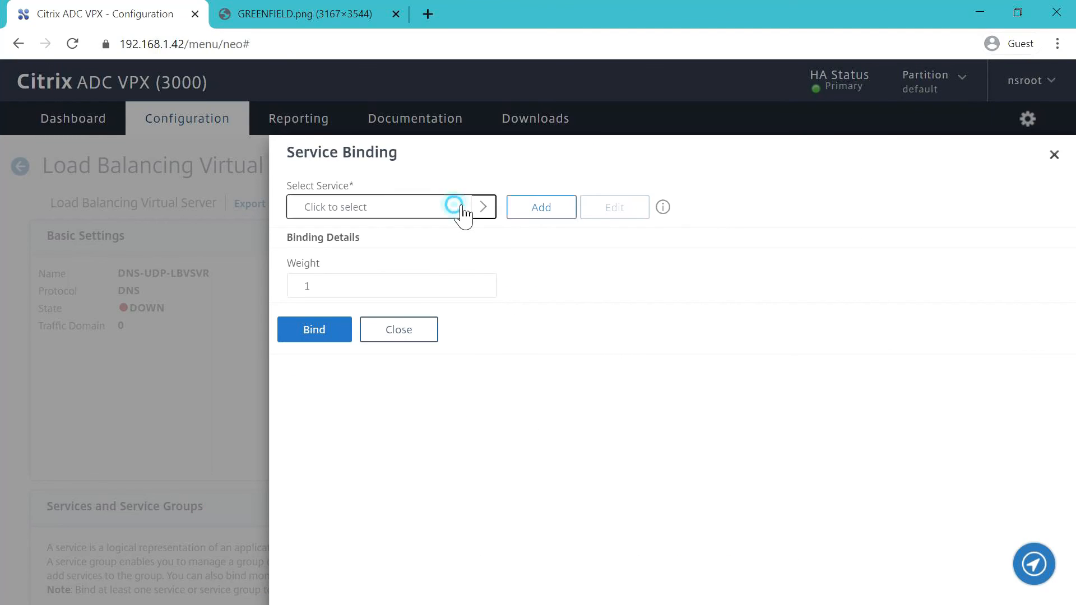
click(318, 312)
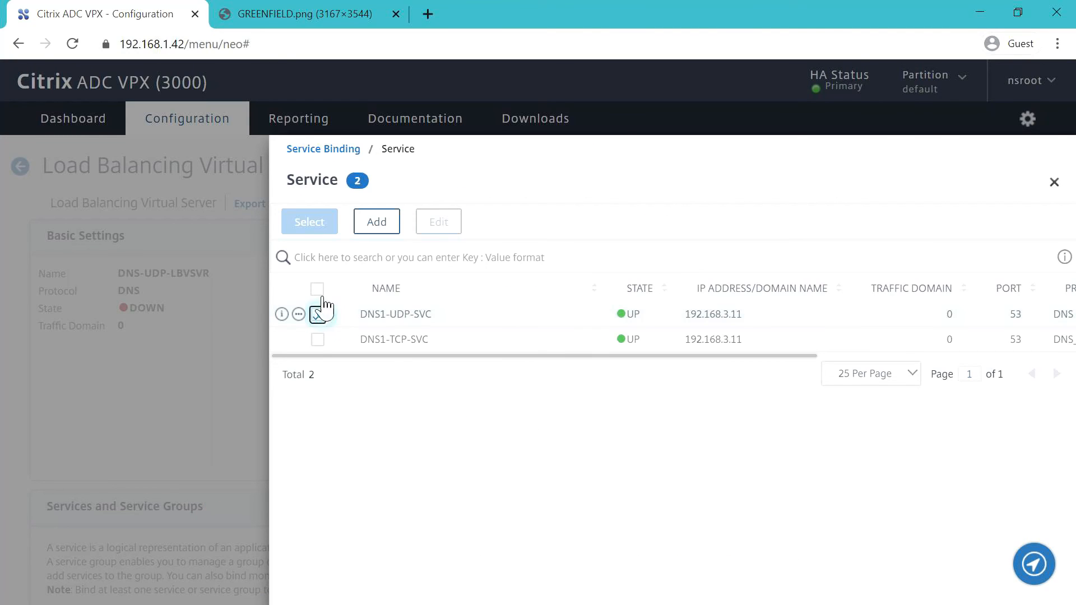
click(312, 222)
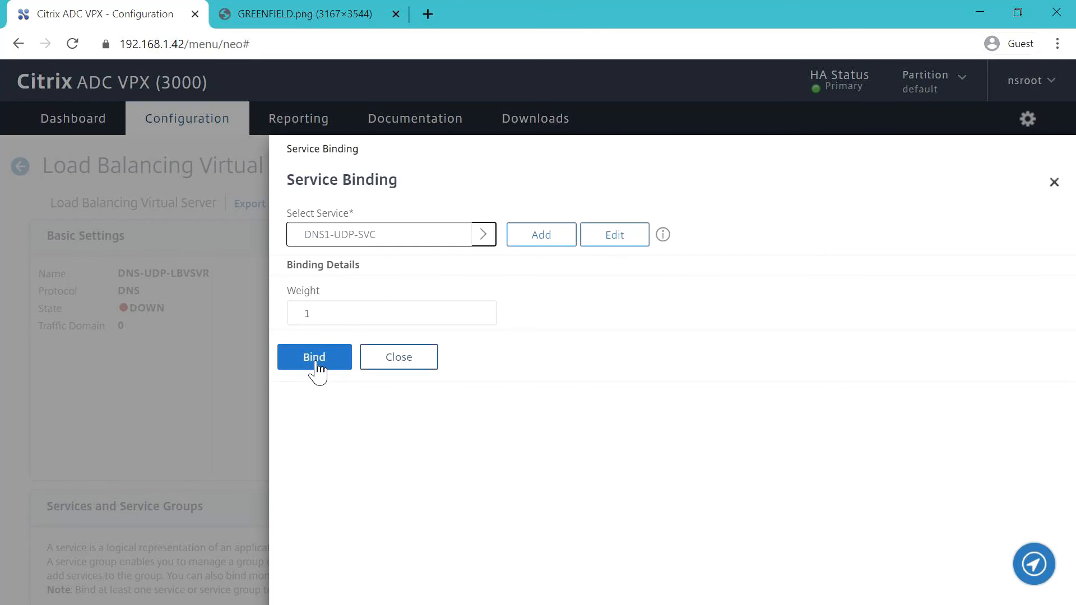
click(315, 363)
scroll(307, 365, down, 3)
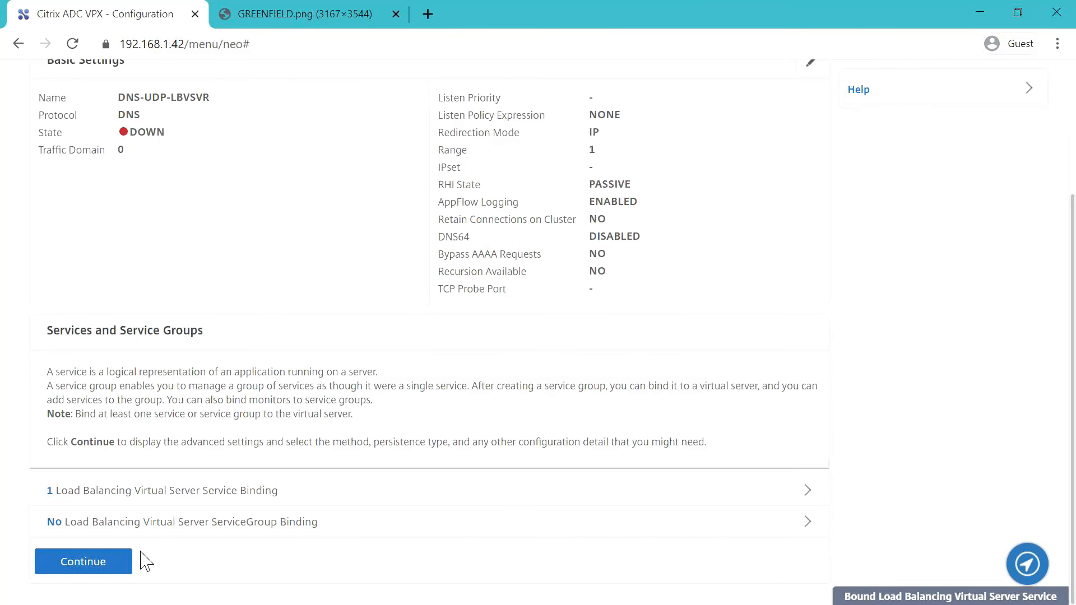
click(121, 562)
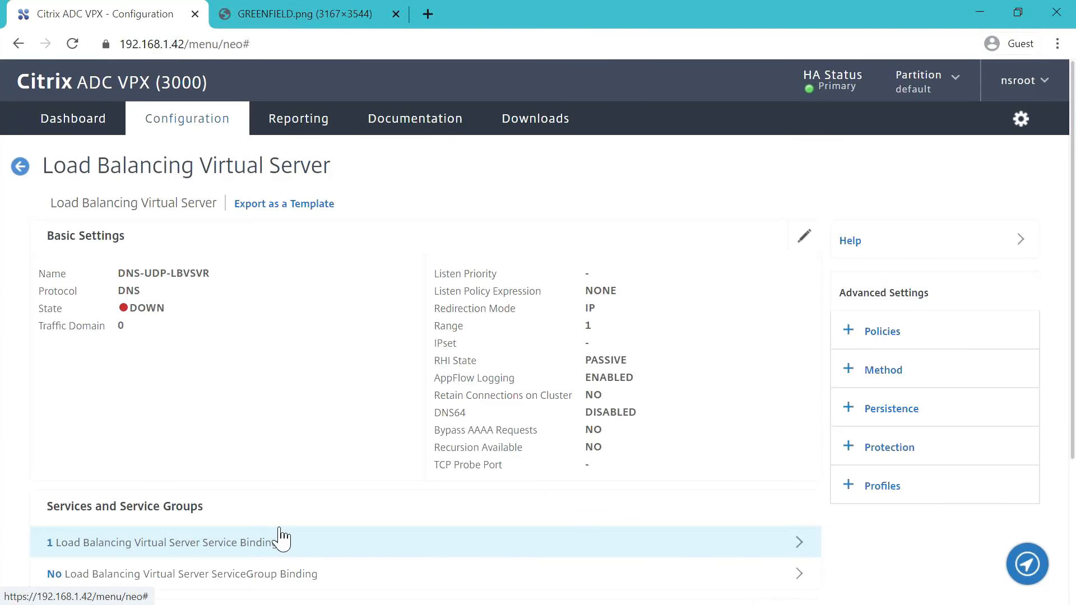
scroll(350, 513, down, 1)
scroll(348, 507, down, 1)
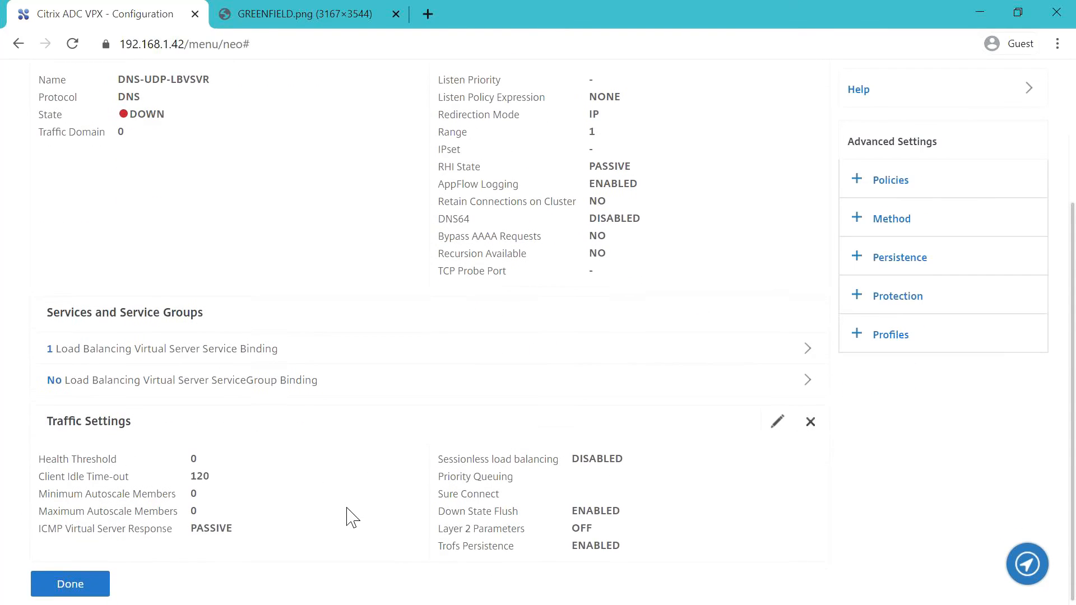
click(98, 582)
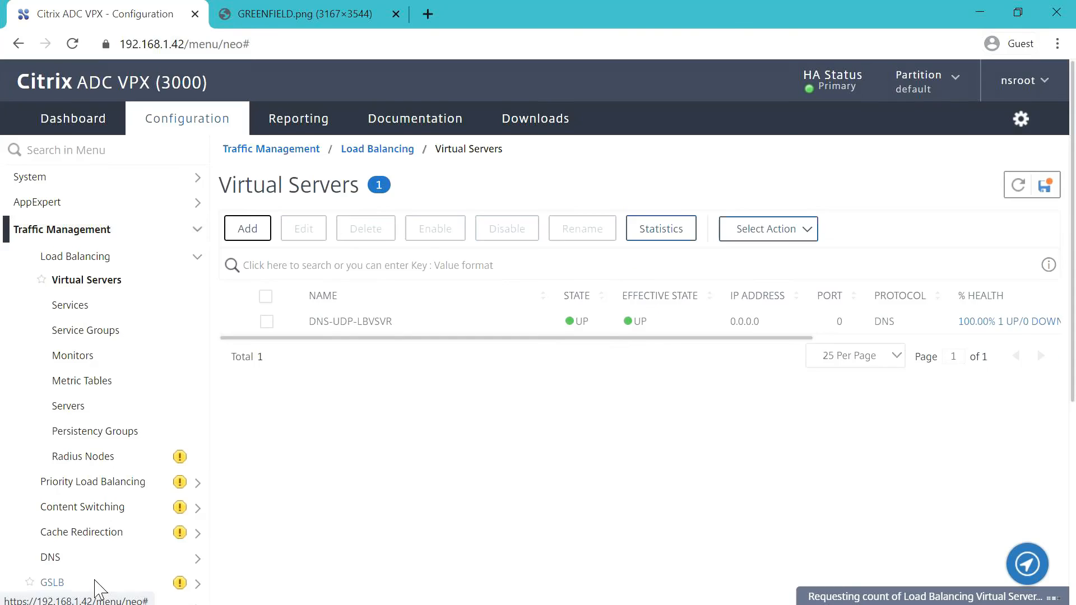
- Copy DNS-UDP-LBVSVR into DNS-TCP-LBVSVR with protocol DNS_TCP, non-addressable
click(266, 321)
click(257, 232)
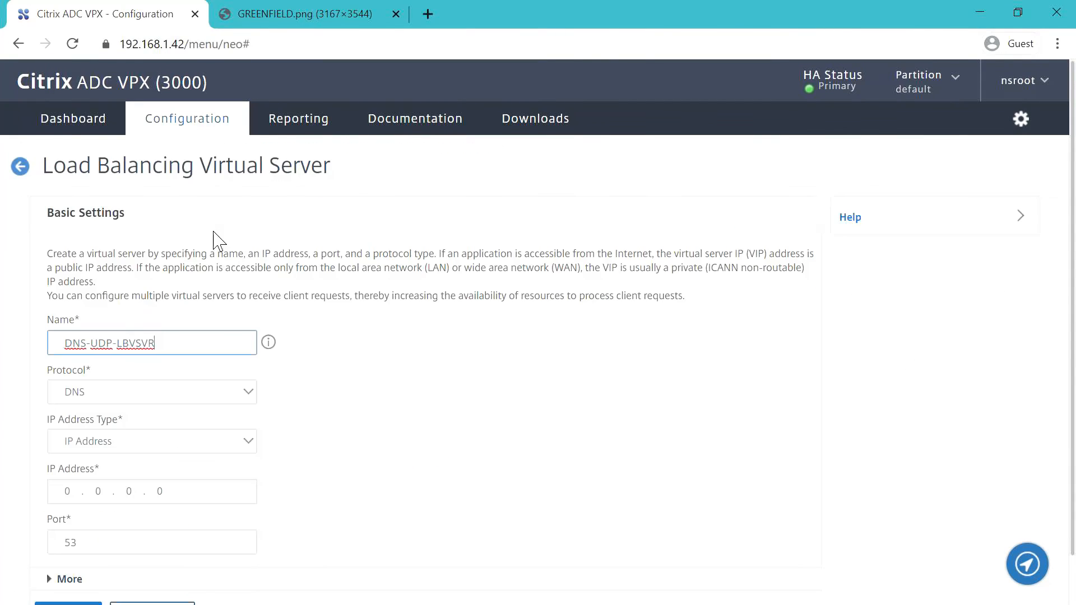
click(114, 348)
key(BackSpace)
key(BackSpace)
text(TC)
click(413, 385)
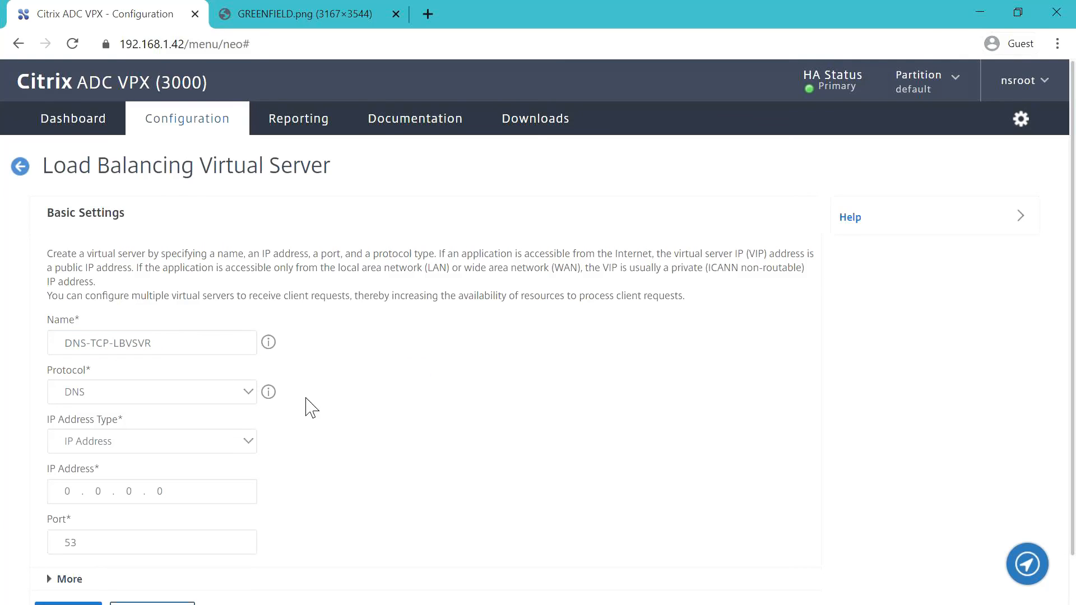
click(255, 397)
scroll(140, 352, down, 3)
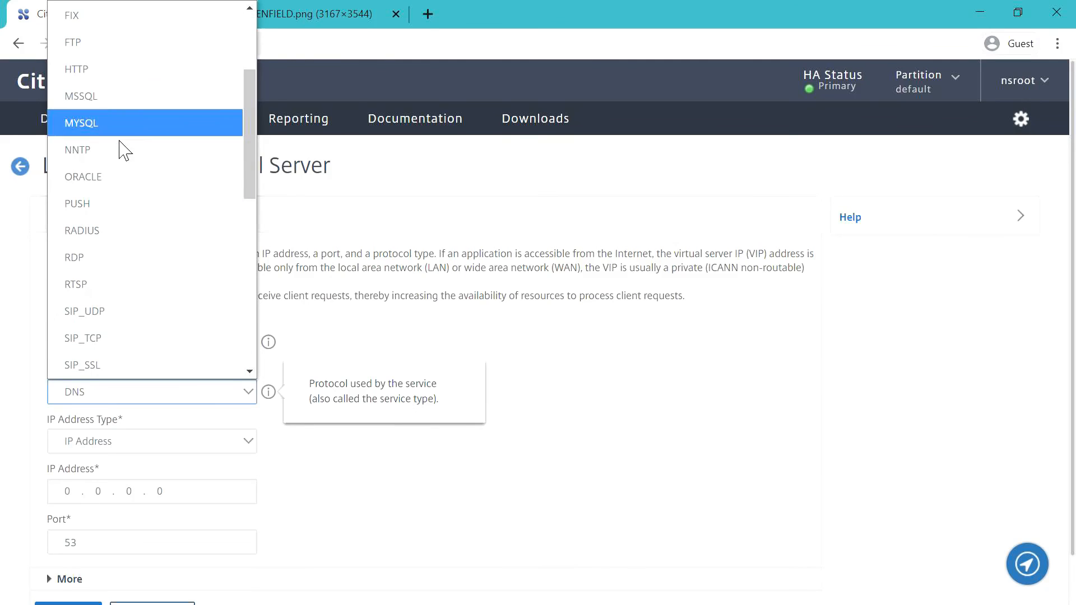
scroll(185, 162, up, 3)
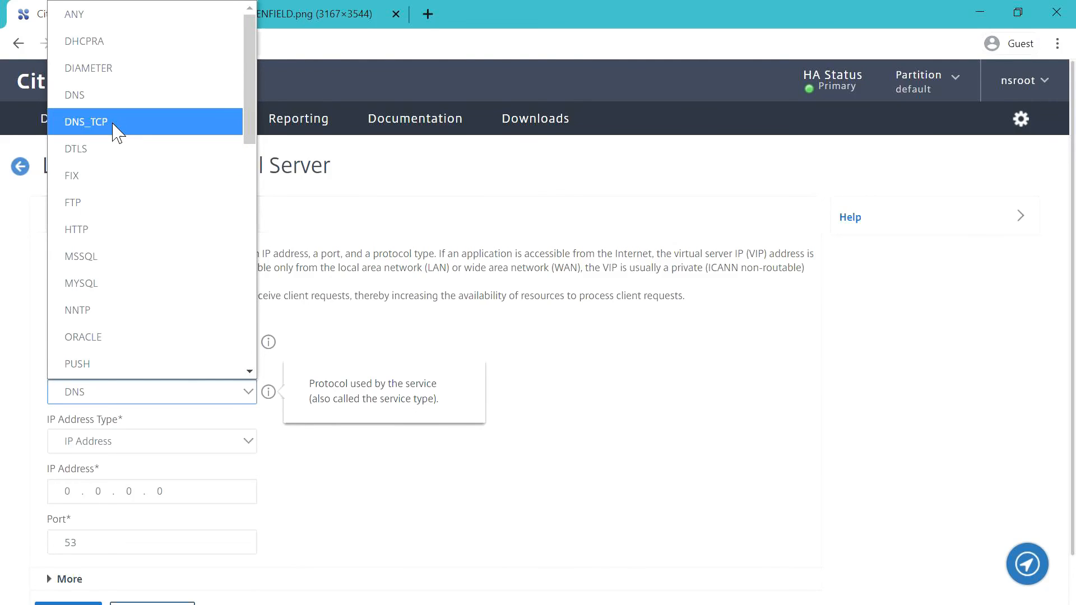
click(115, 130)
scroll(394, 471, down, 1)
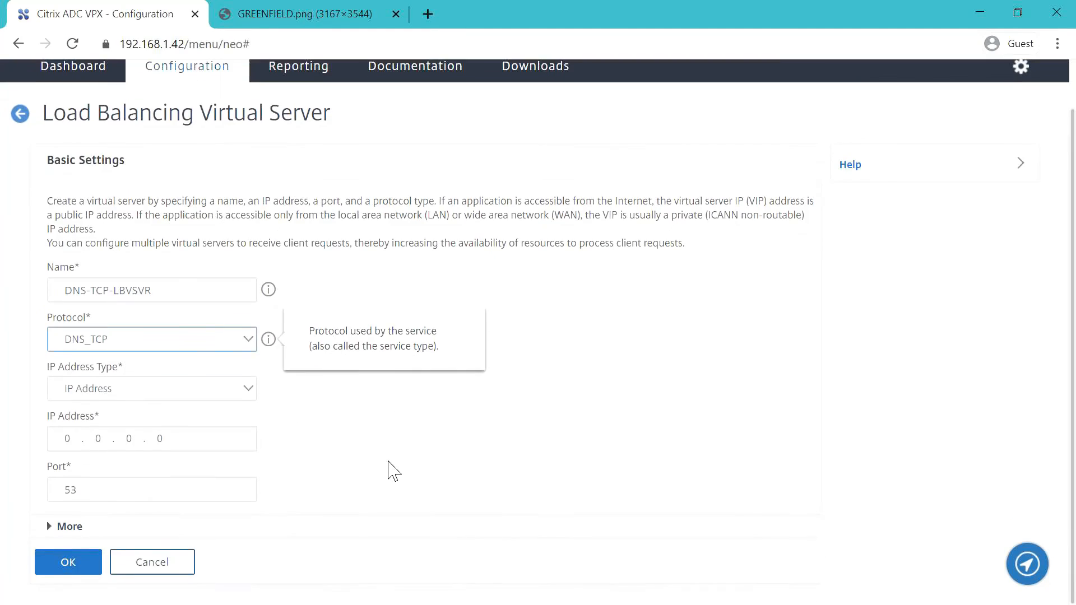
click(247, 390)
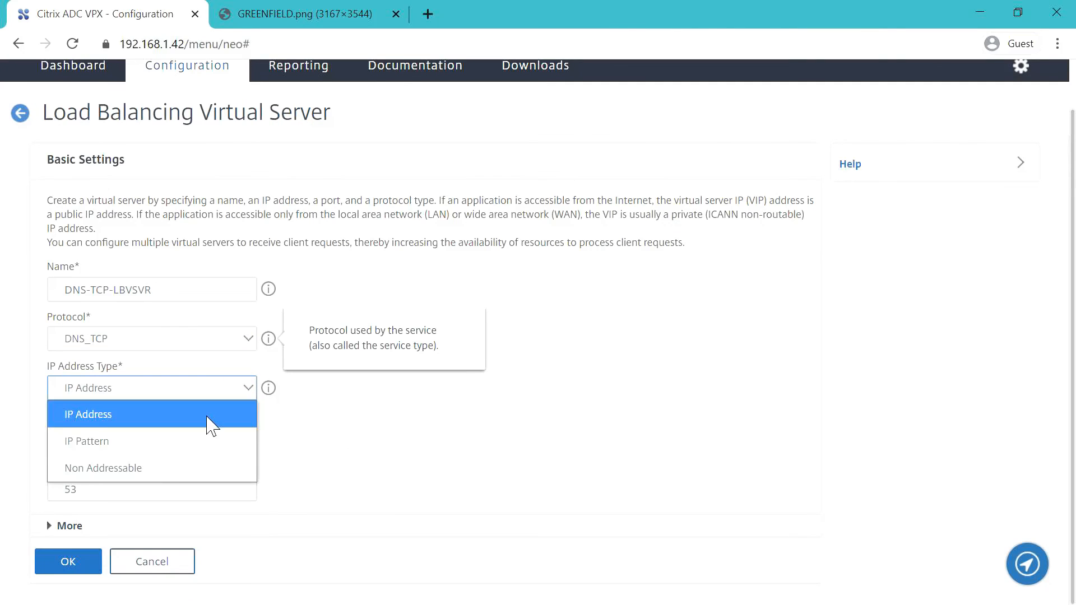
click(161, 468)
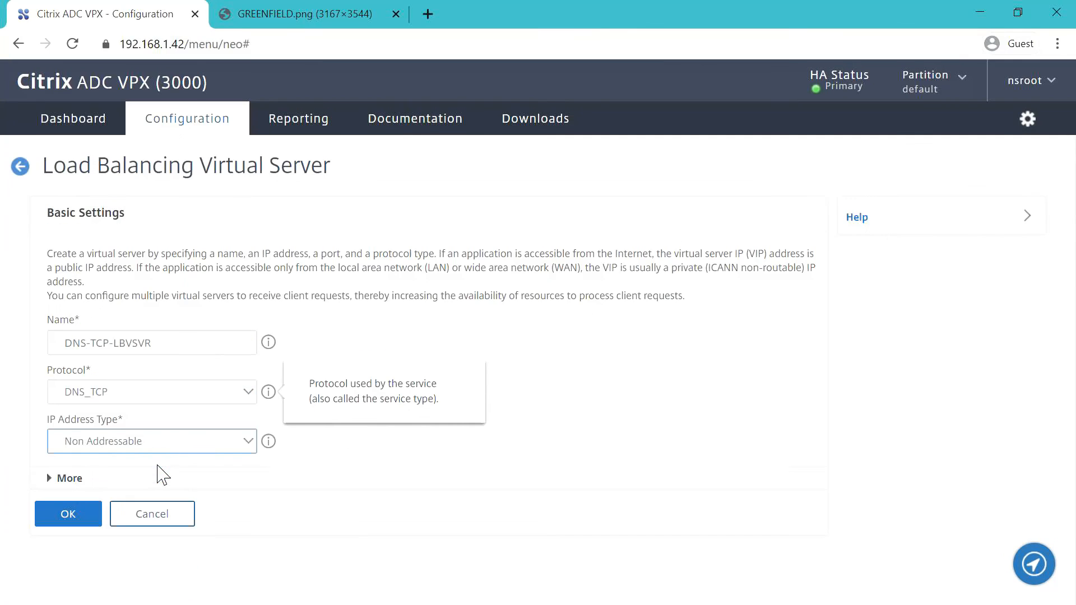
click(68, 514)
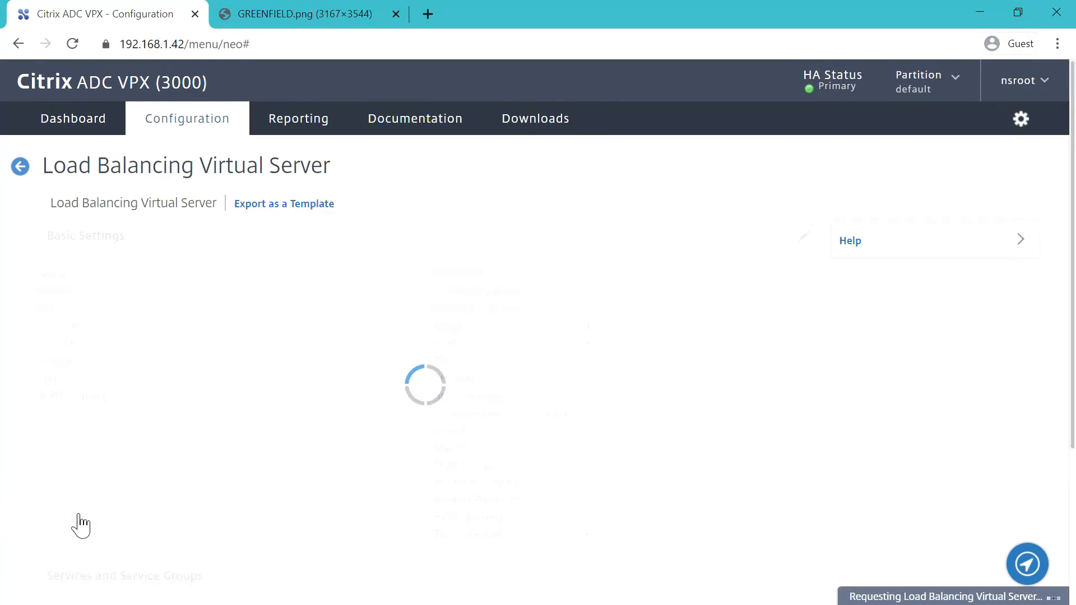
scroll(268, 483, down, 3)
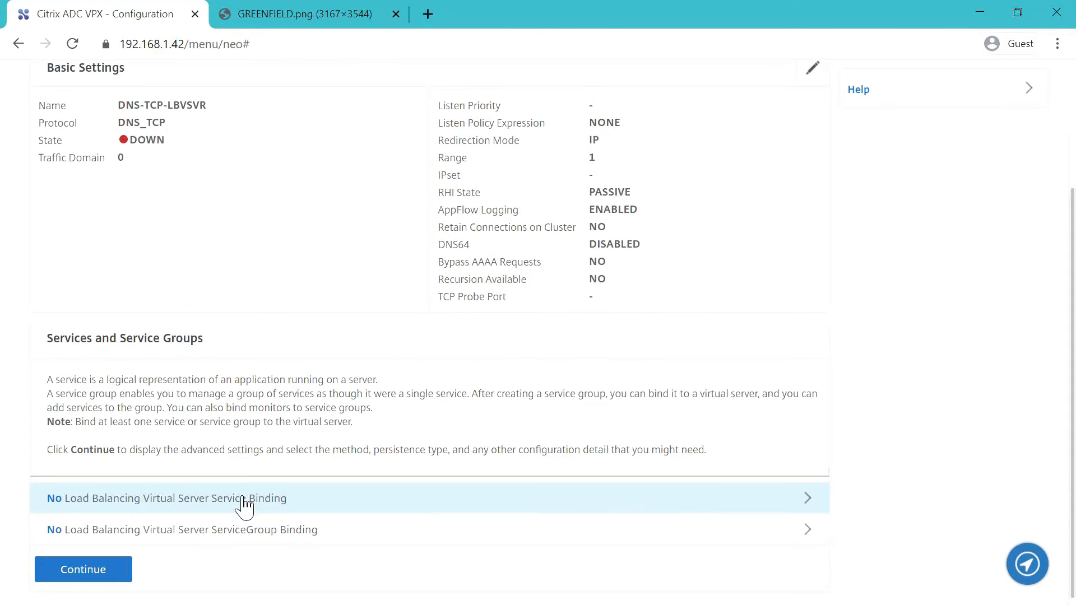
- Bind service DNS1-TCP-SVC to DNS-TCP-LBVSVR and complete the virtual server
click(247, 499)
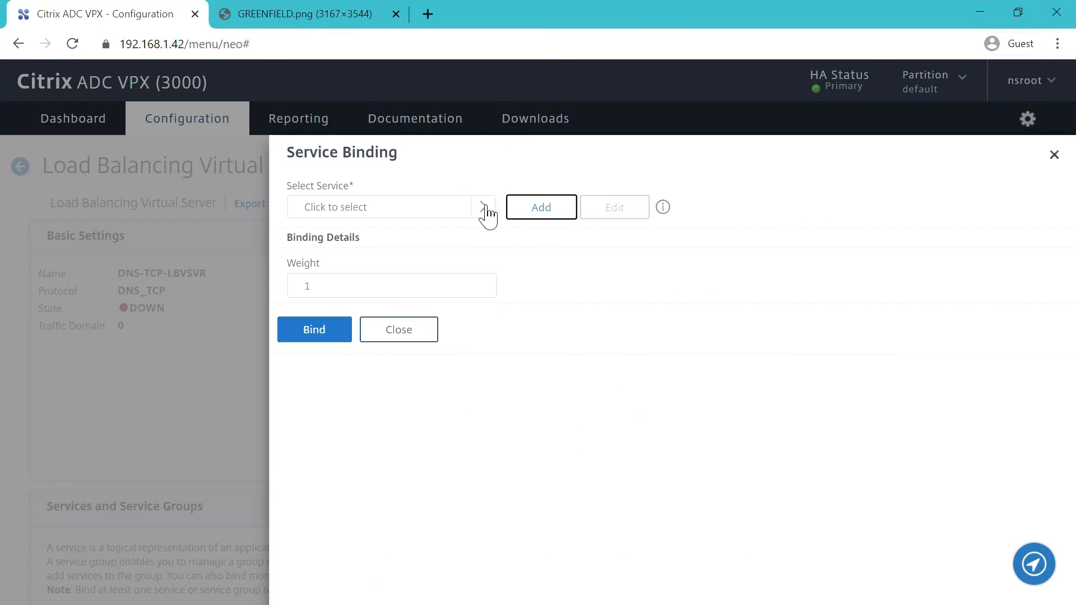
click(484, 207)
click(317, 340)
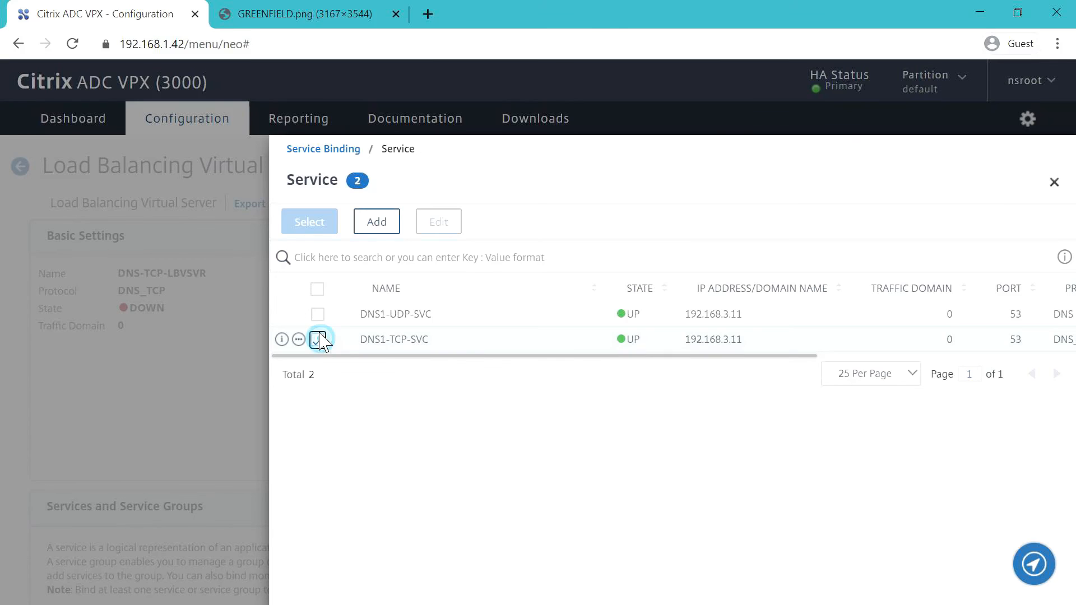
click(325, 226)
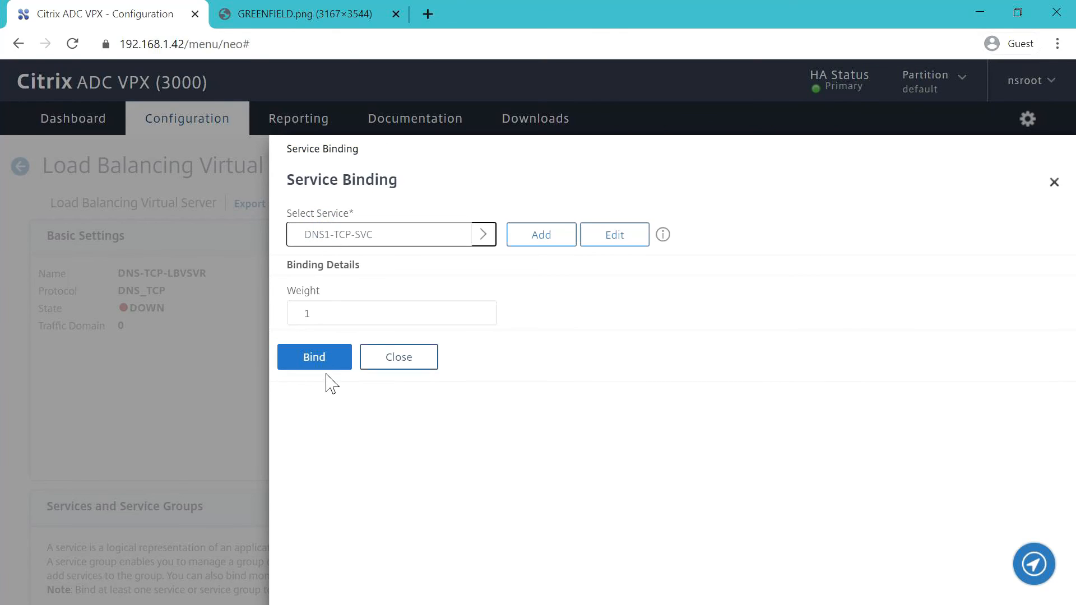
click(332, 366)
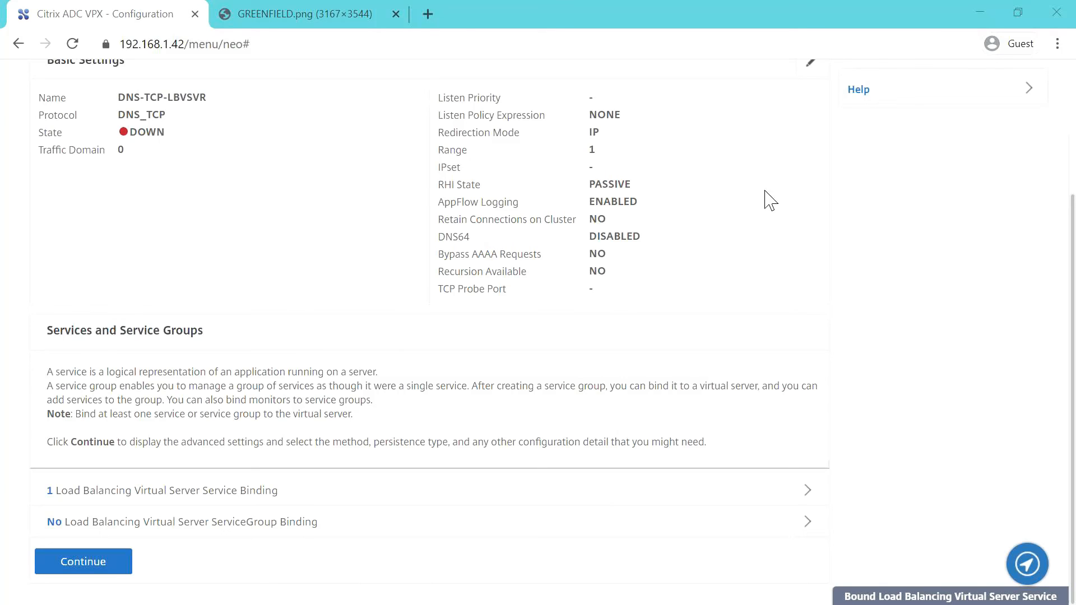
click(106, 567)
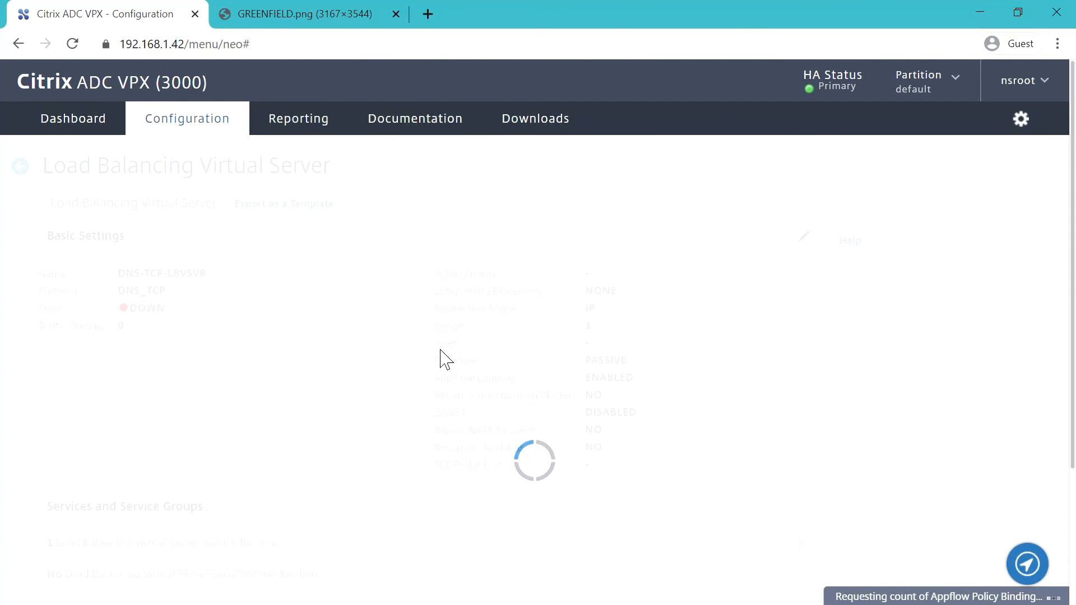
scroll(393, 371, down, 2)
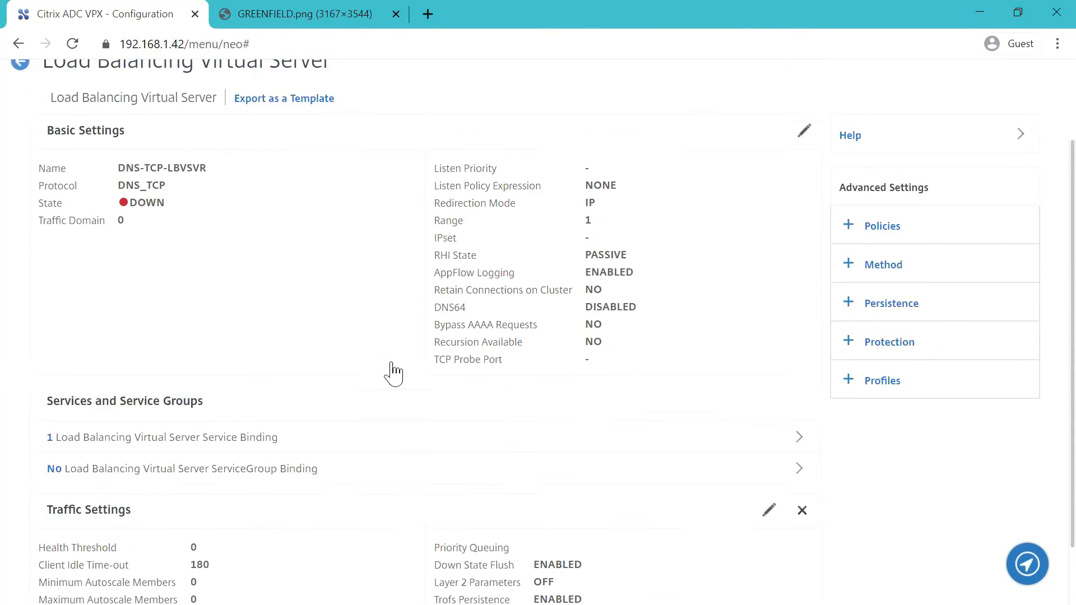
scroll(393, 372, down, 1)
scroll(387, 371, up, 1)
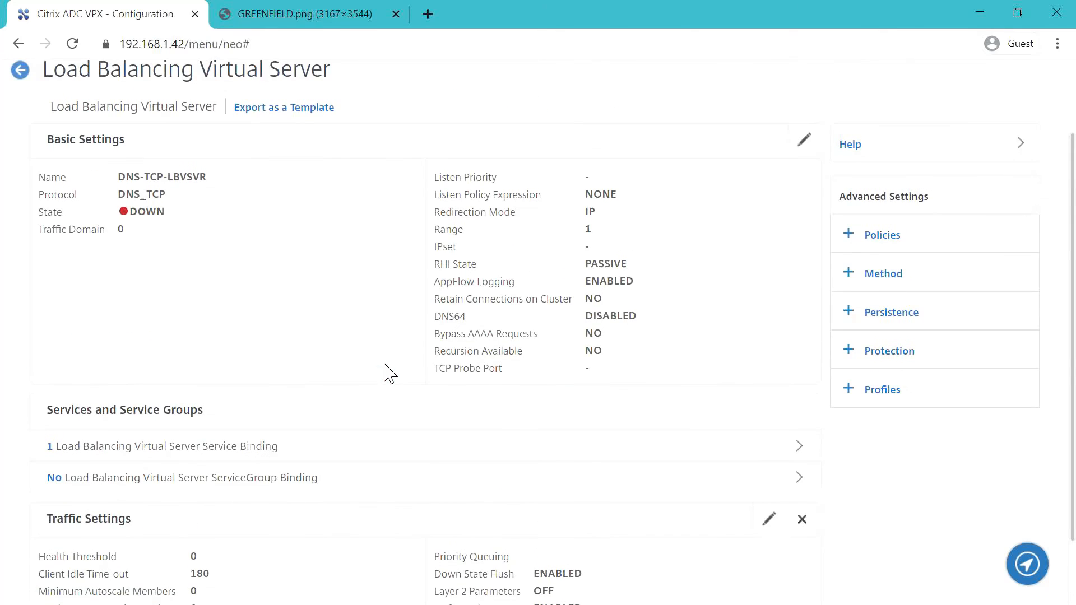
scroll(359, 403, down, 1)
click(70, 580)
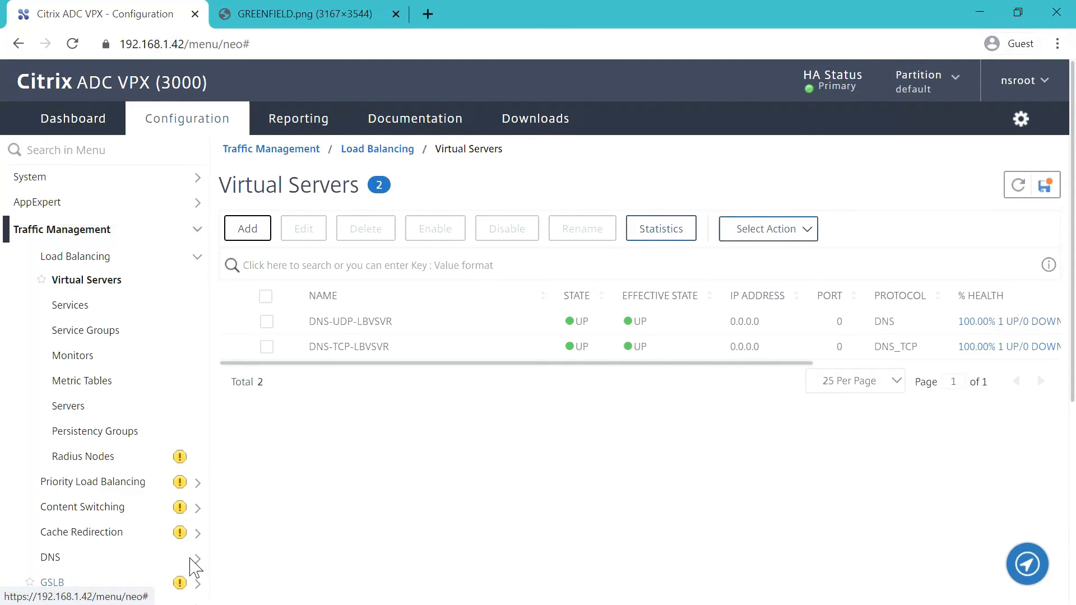
- Save the running configuration
click(1044, 185)
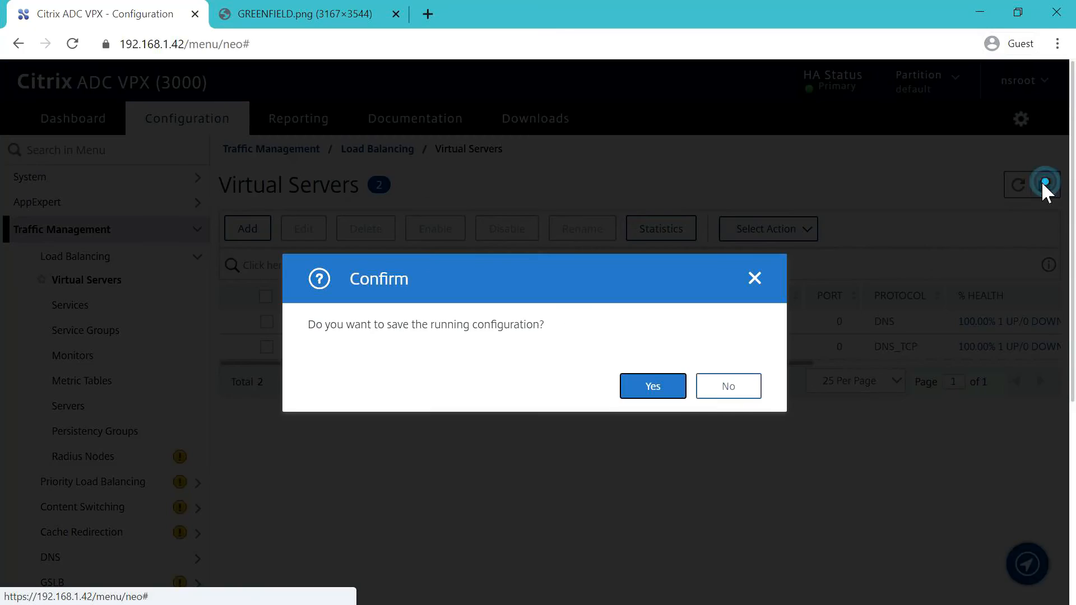
click(665, 386)
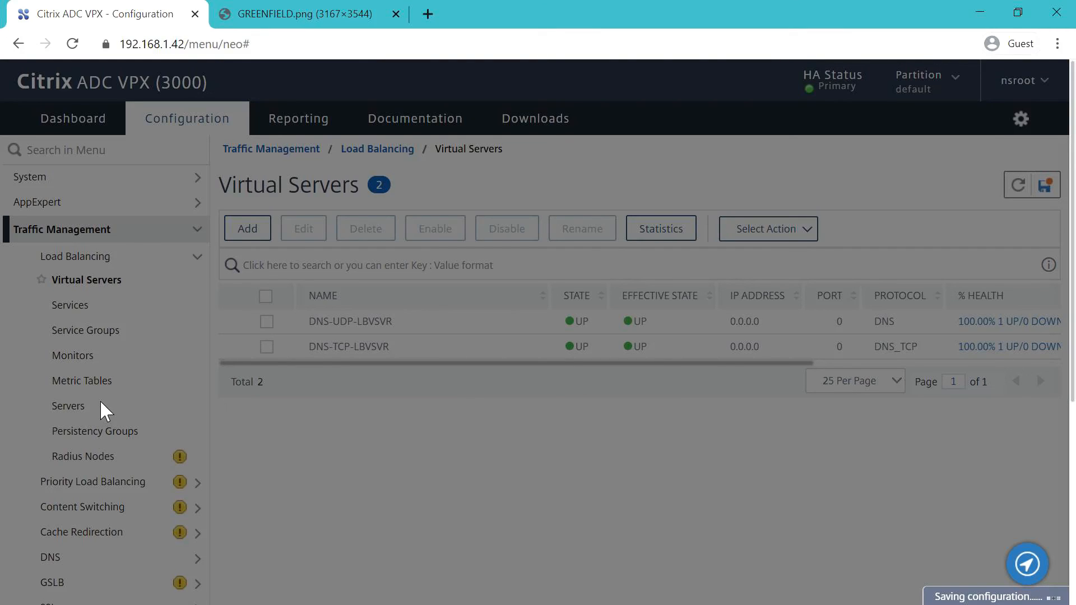
scroll(103, 412, down, 6)
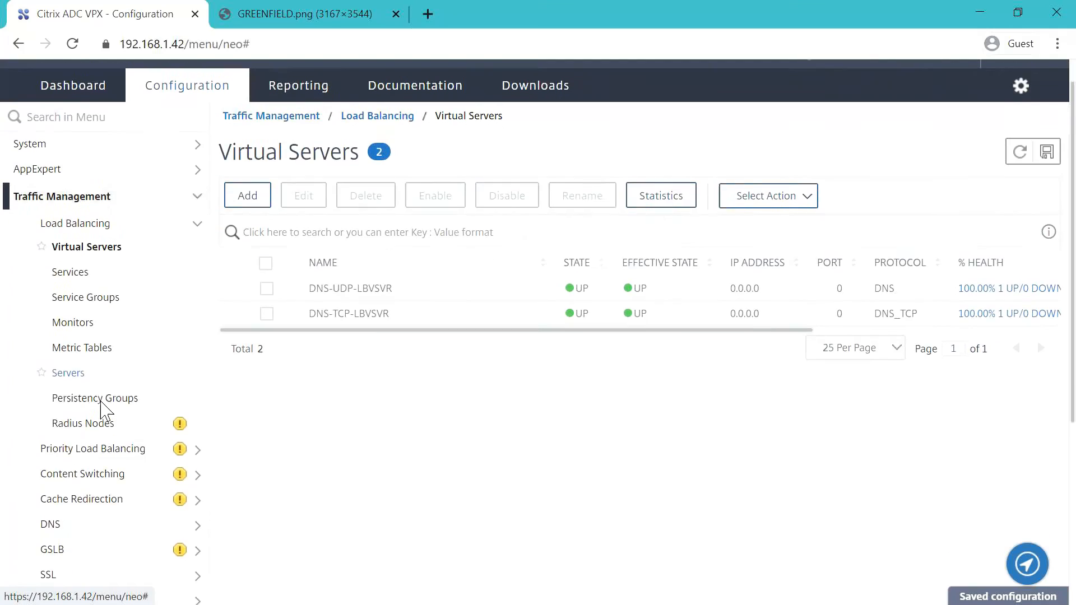
- Go to the DNS Name Servers list under Traffic Management > DNS
click(88, 213)
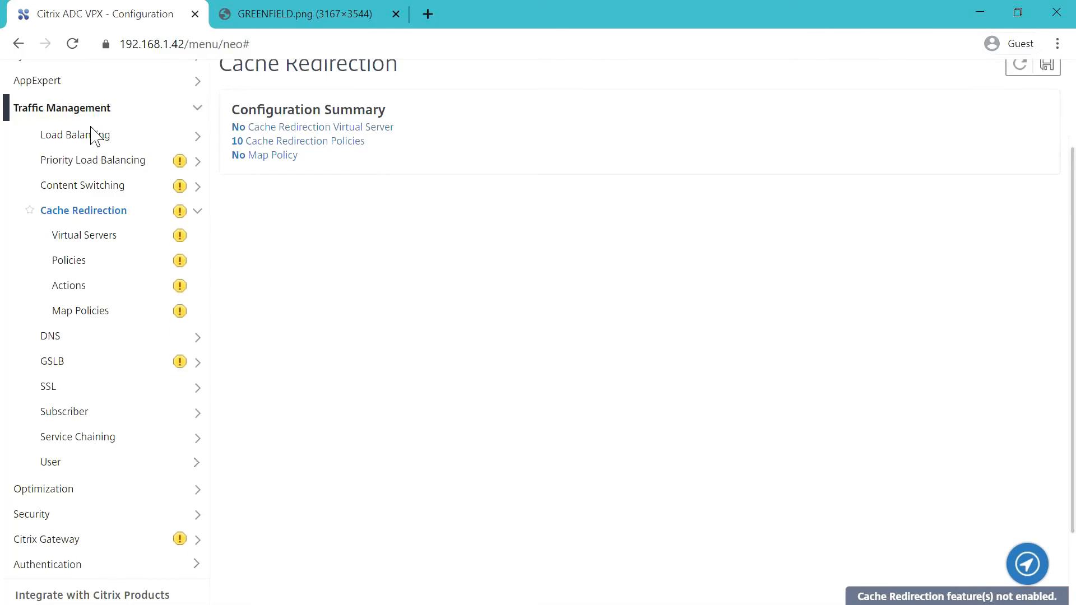
click(84, 338)
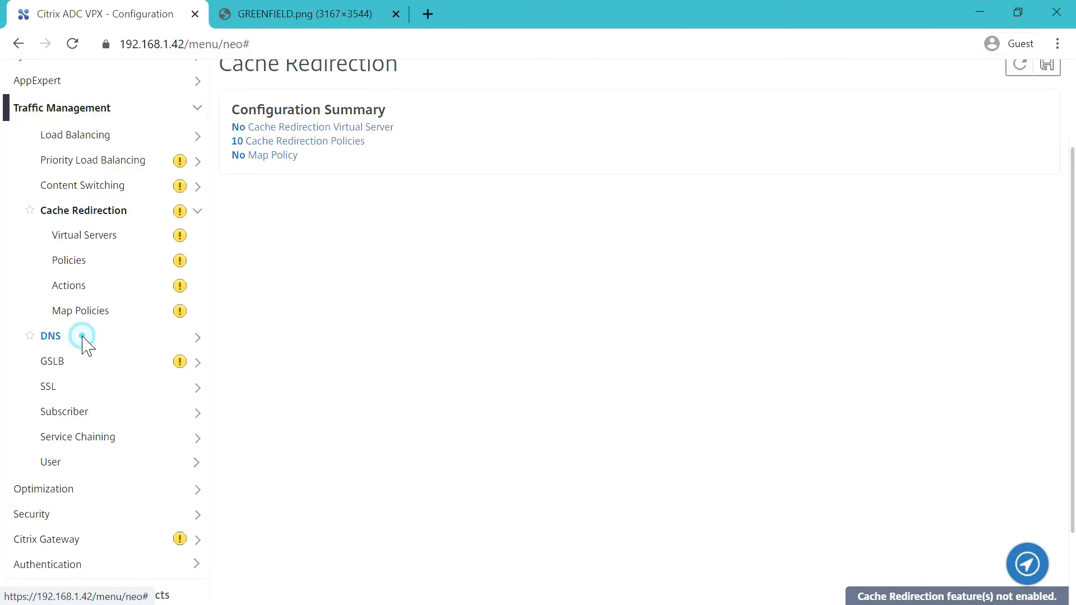
click(91, 283)
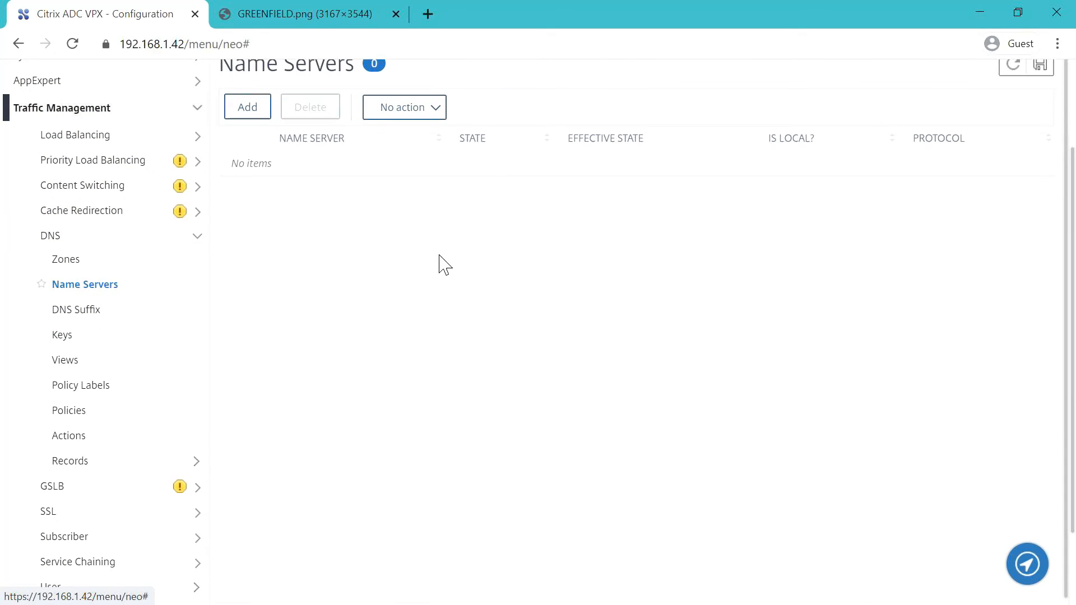
- Add DNS virtual server DNS-UDP-LBVSVR as a UDP name server
click(256, 111)
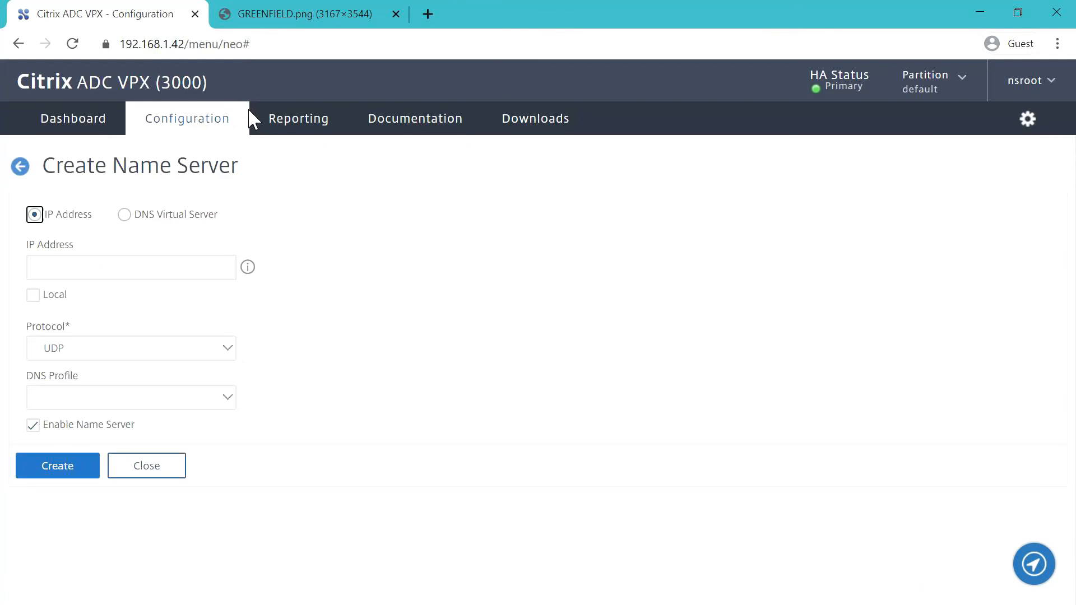
click(123, 215)
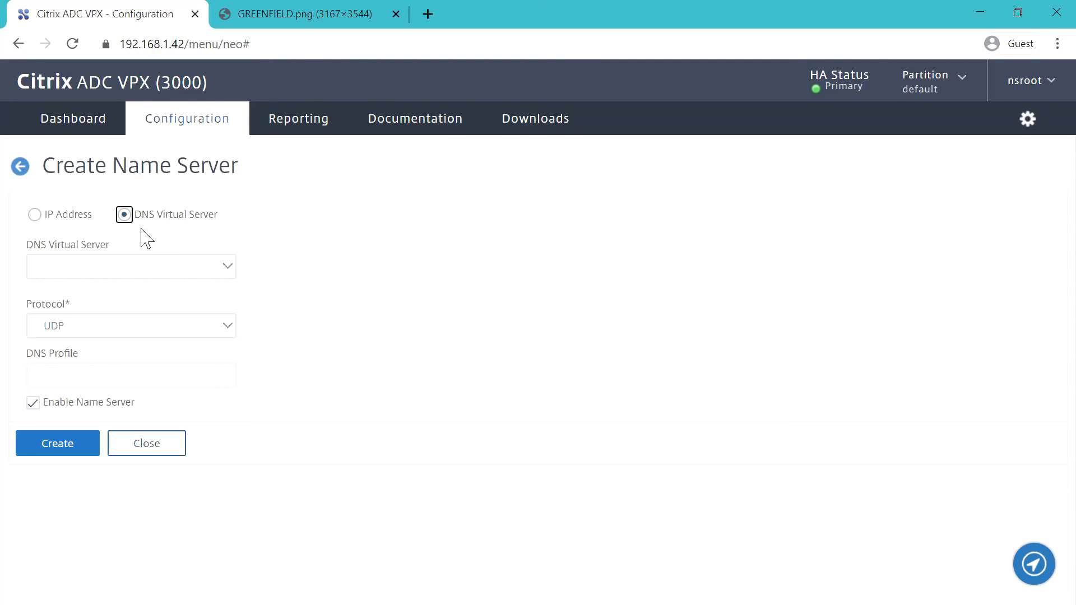
click(220, 269)
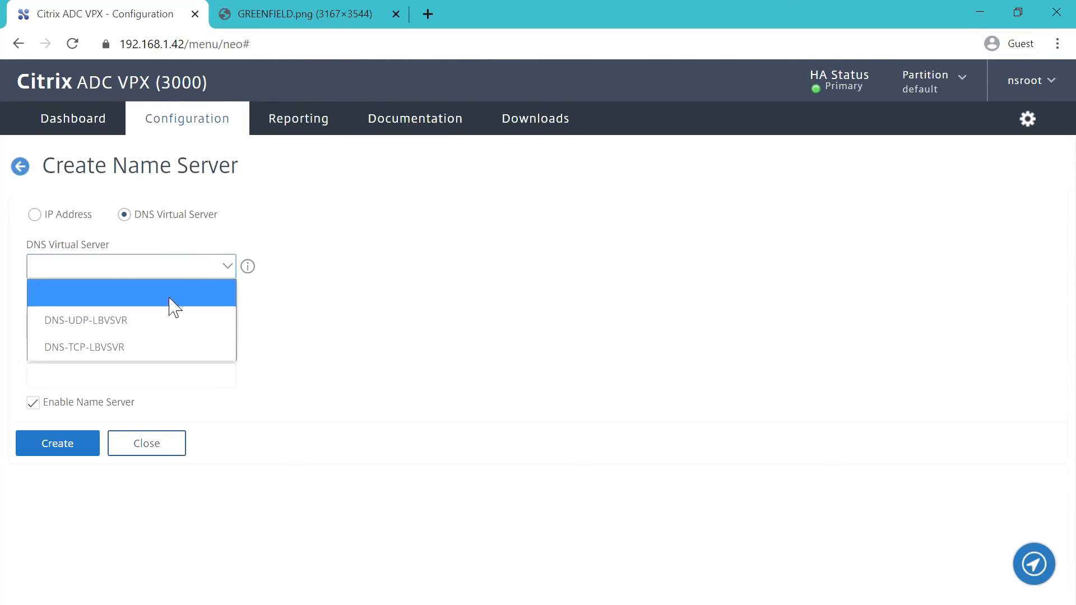
click(144, 320)
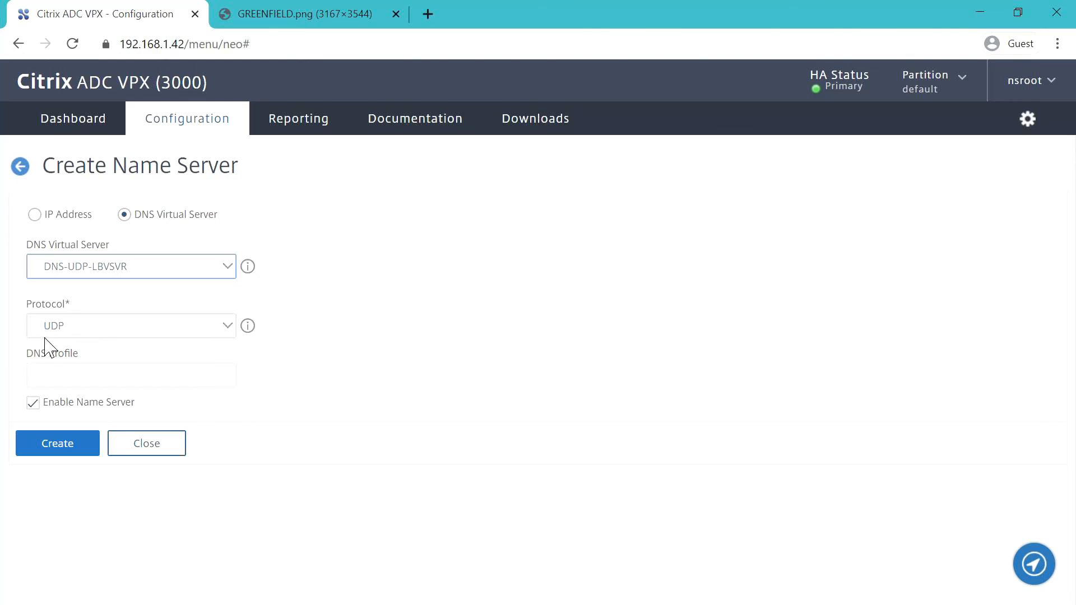
click(71, 447)
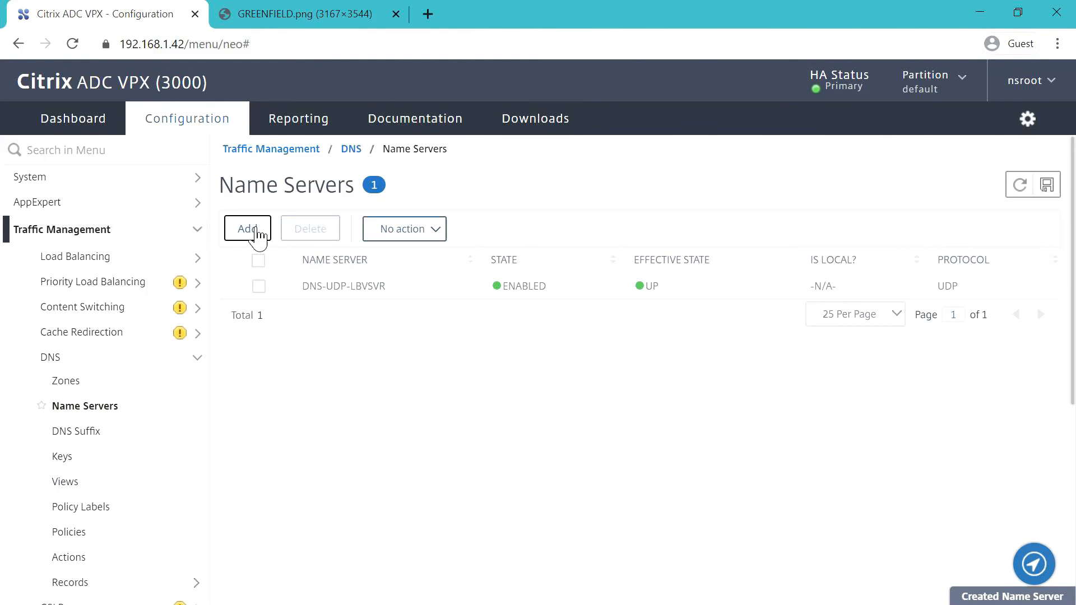
- Add DNS-TCP-LBVSVR as a second name server with protocol TCP, then save the configuration
click(247, 228)
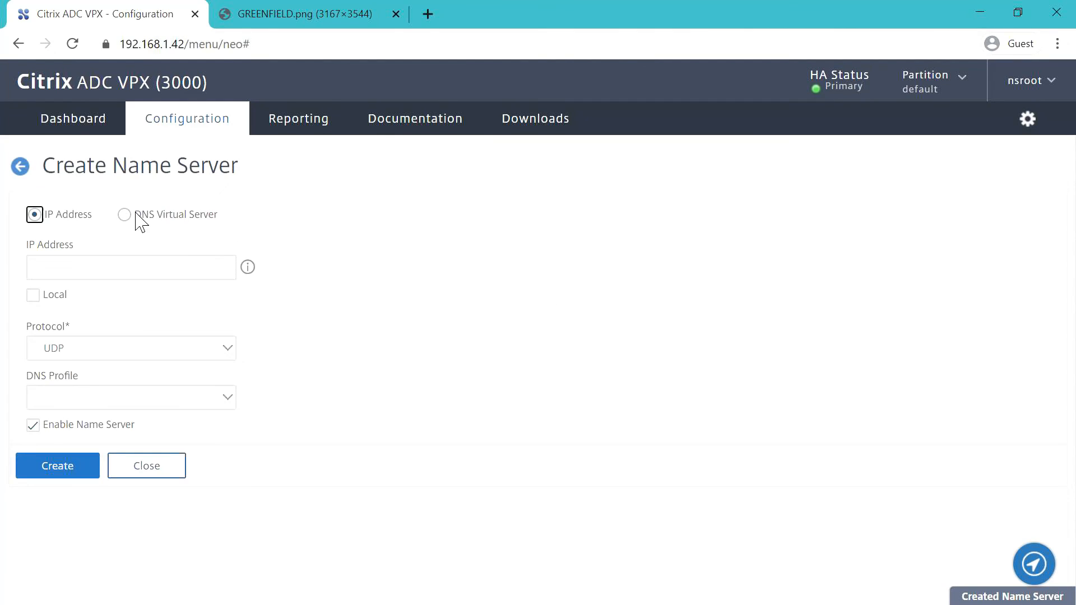
click(125, 216)
click(219, 270)
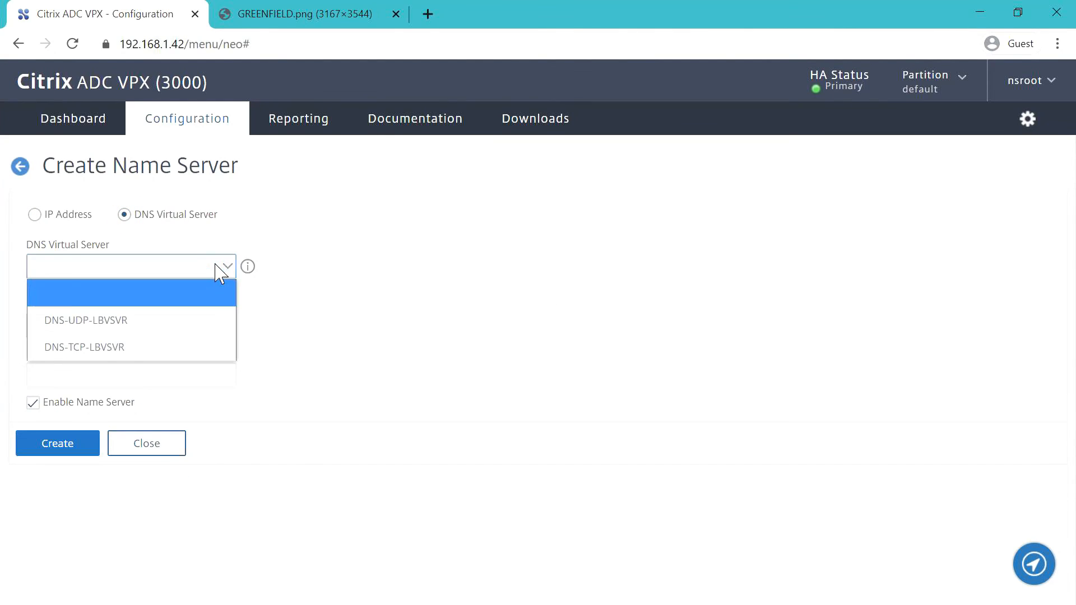
click(124, 348)
click(155, 331)
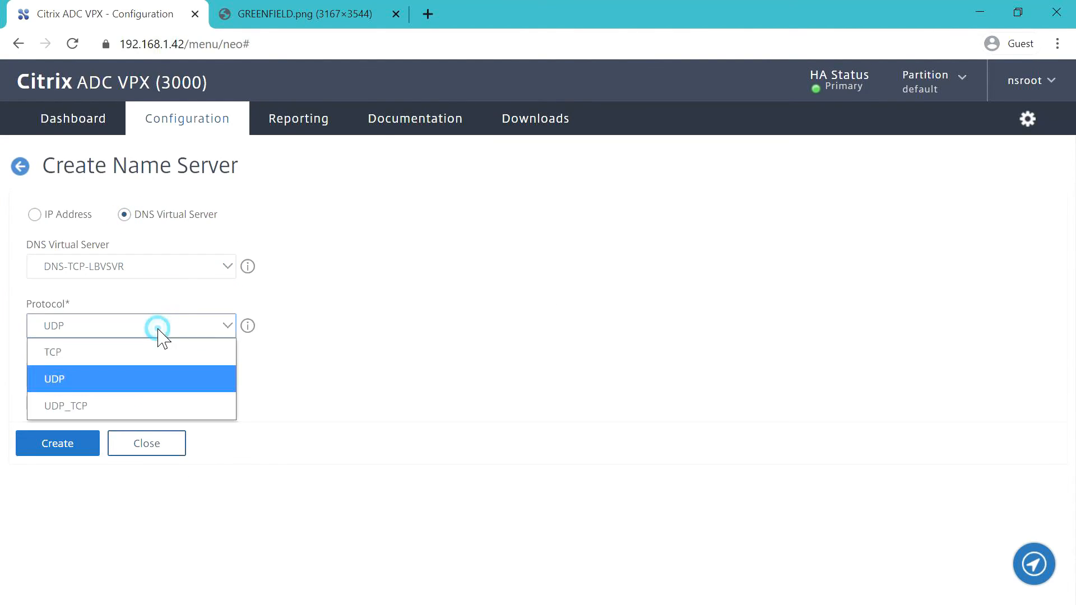
click(104, 364)
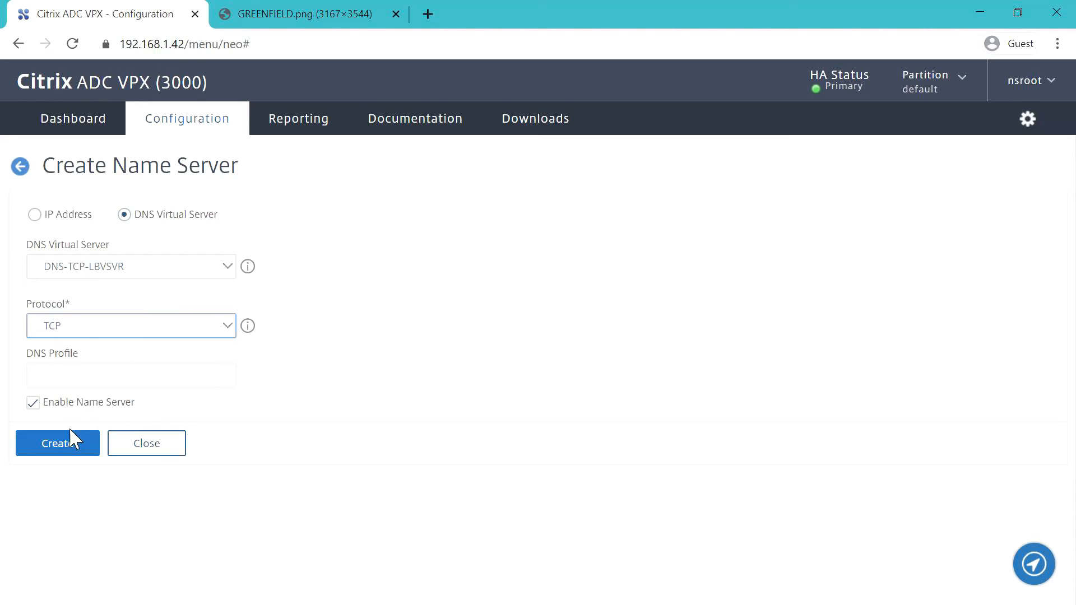
click(75, 448)
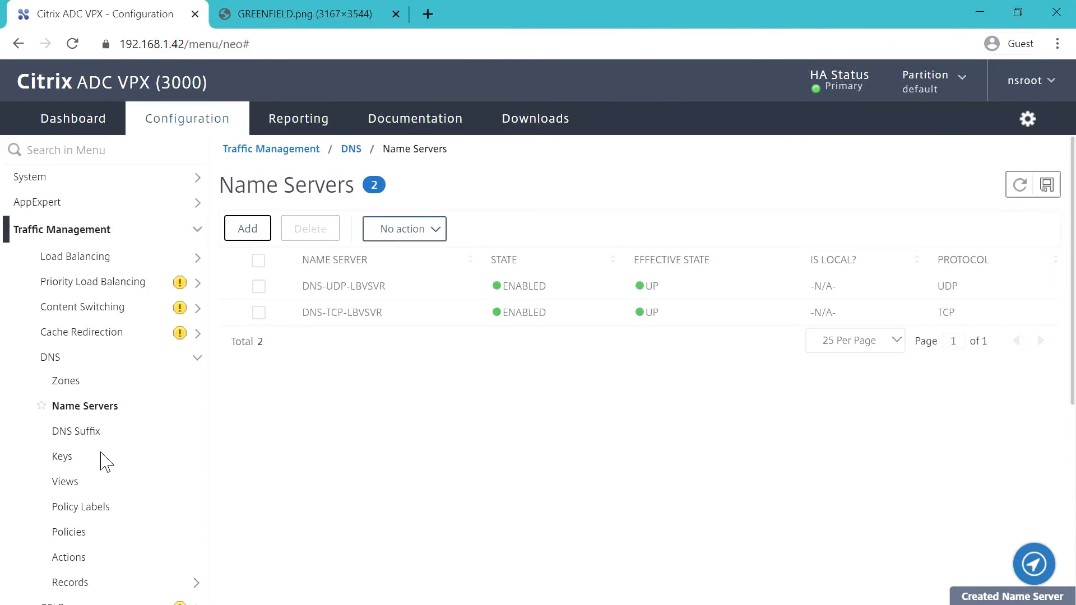
click(1046, 185)
- Confirm saving the running configuration and bring the PuTTY session window onto the screen
click(654, 387)
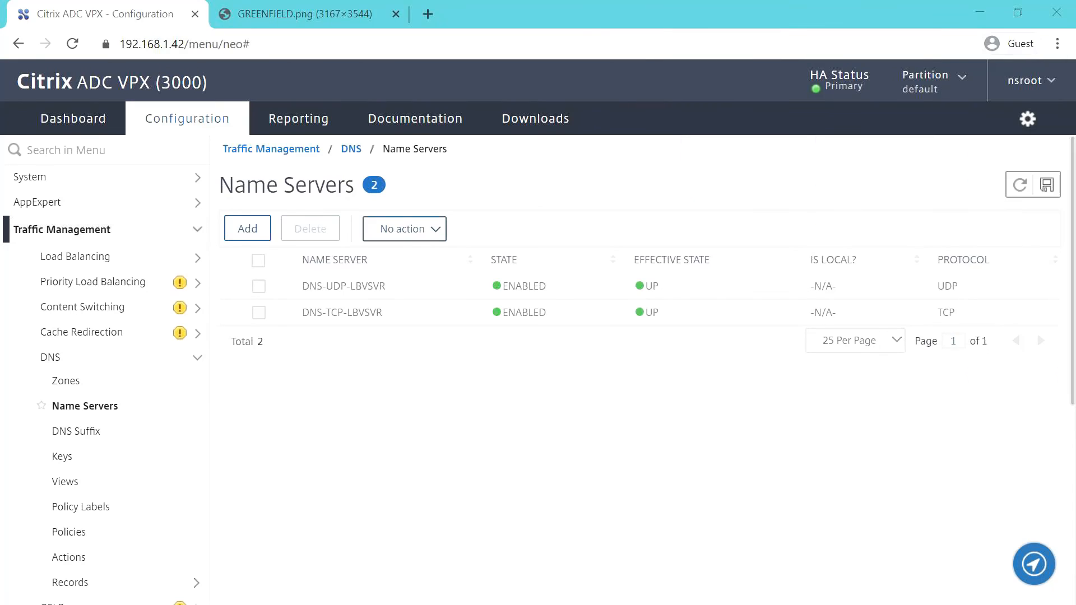
drag(1075, 1, 764, 227)
- Maximize PuTTY, clear the terminal, and enter the shell
double_click(765, 227)
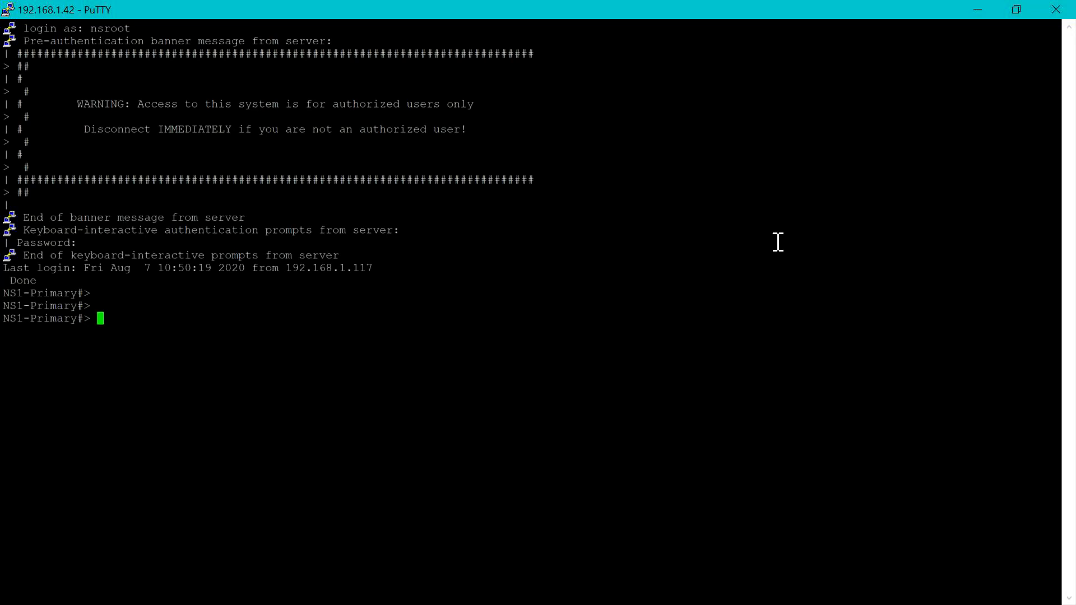
text(clear)
key(Return)
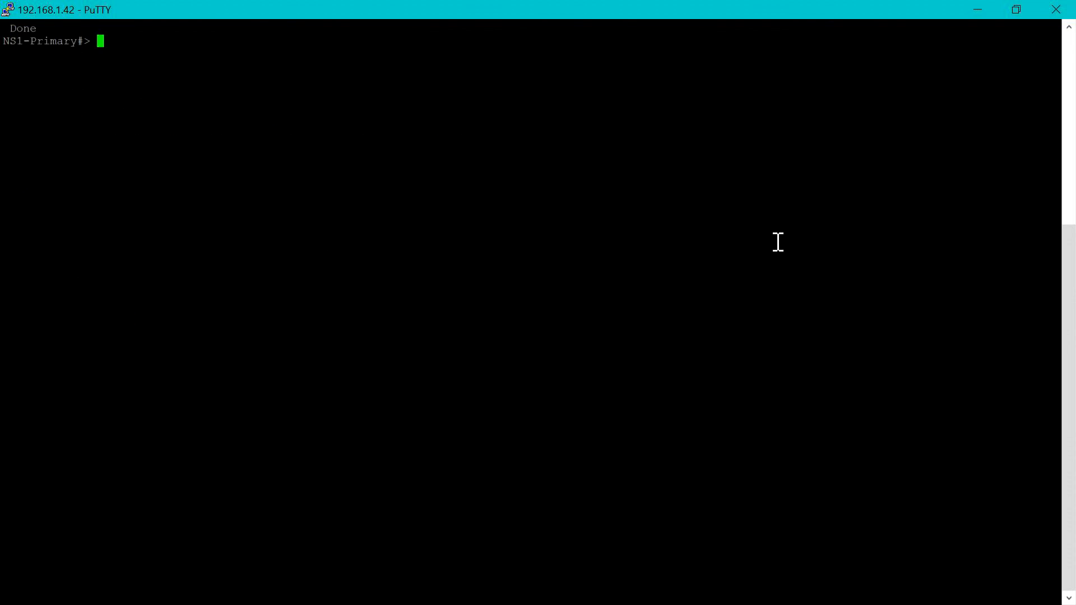
text(shell)
key(Return)
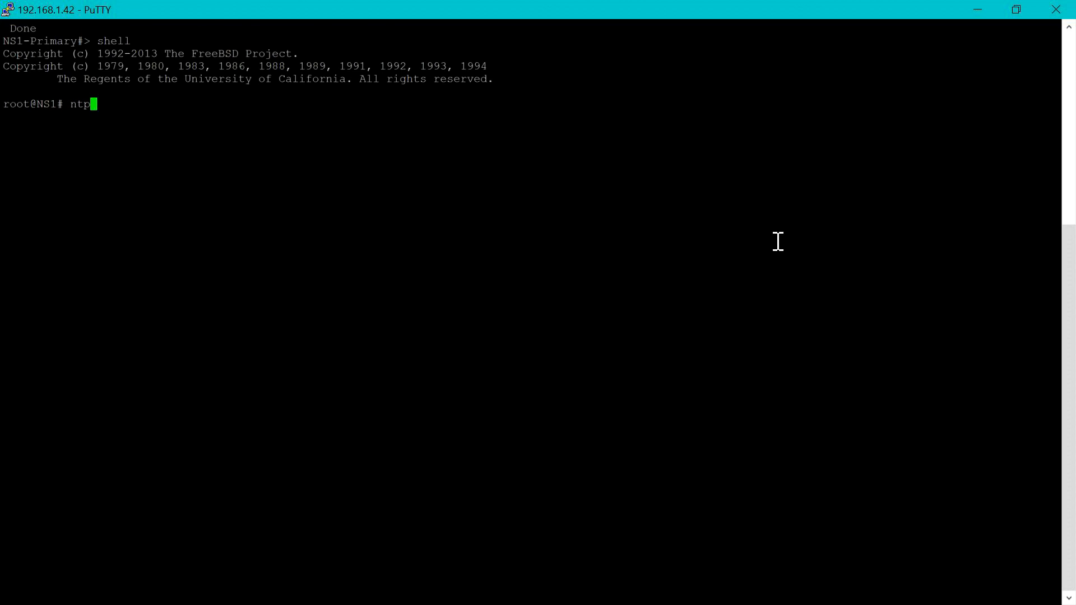
- Run ntpq -n to list NTP peers and associations, then exit to the CLI and clear the screen
key(Return)
text(pe)
key(Return)
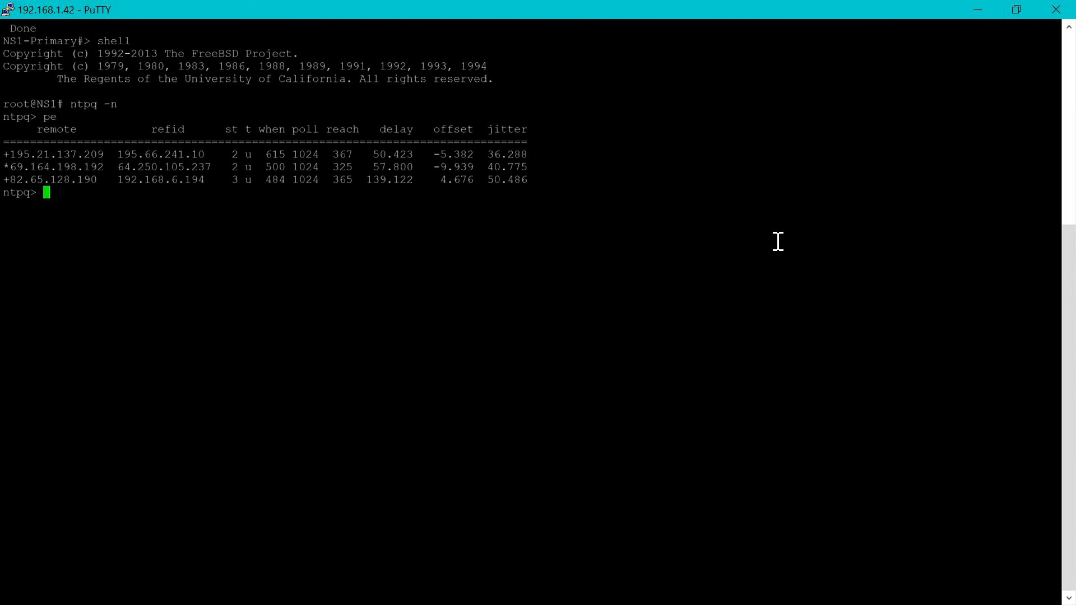
text(as)
key(Return)
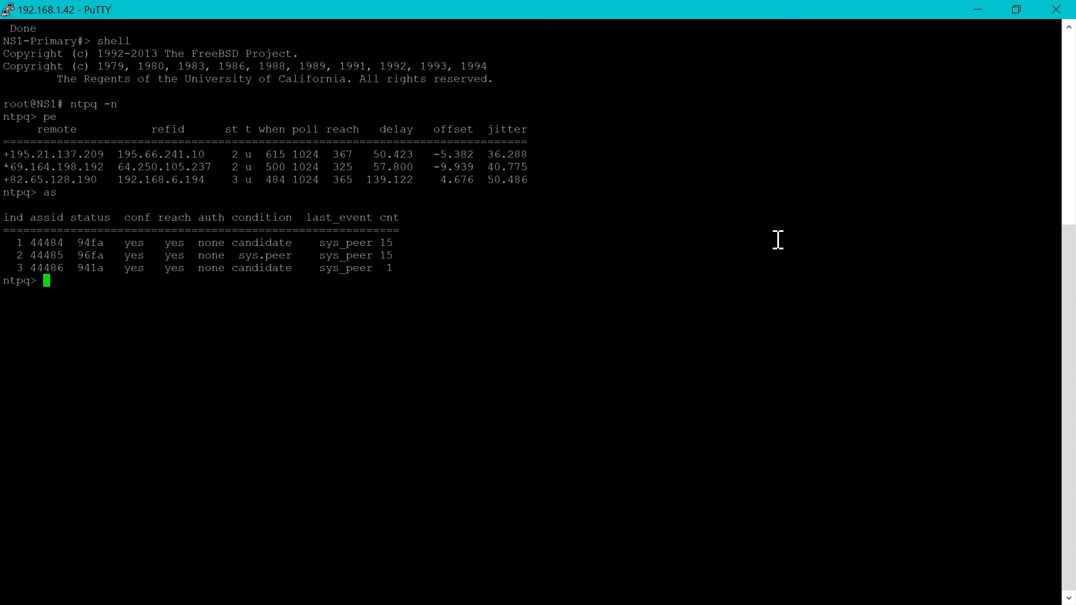
text(quit)
key(Return)
text(exit)
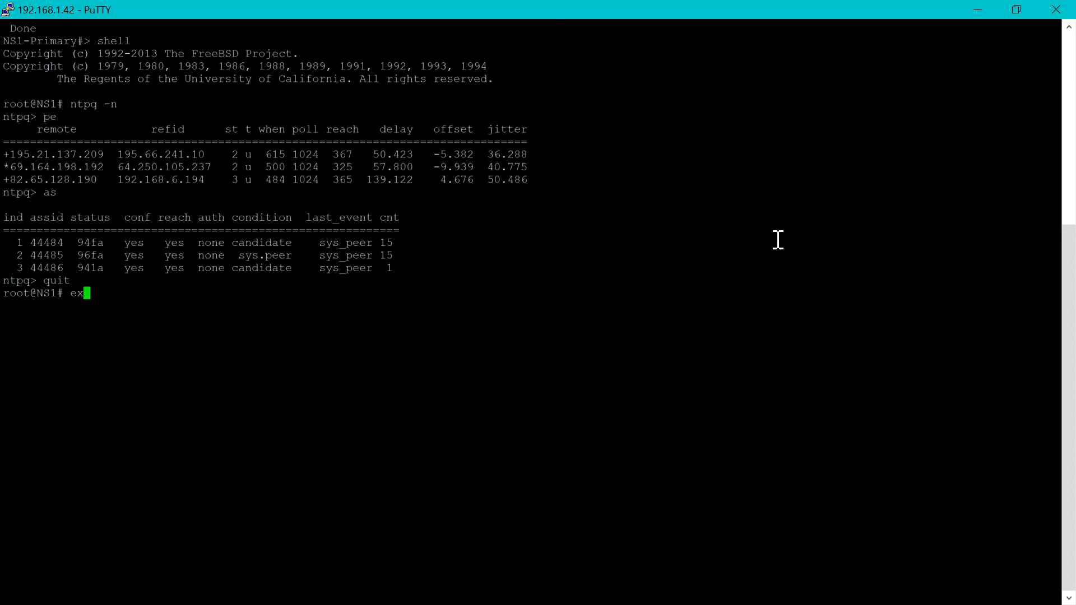
key(Return)
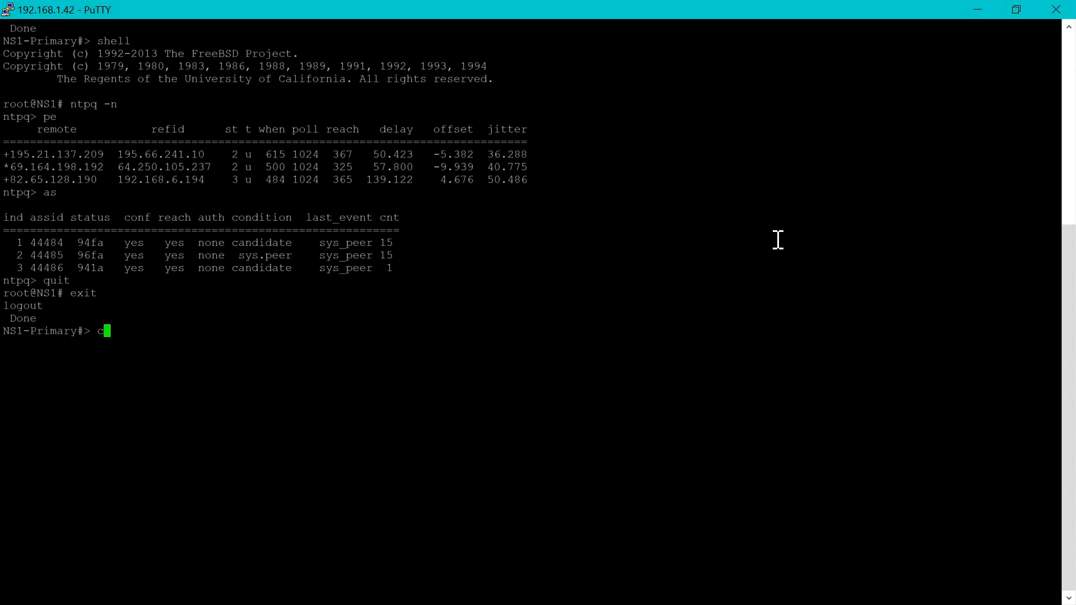
key(ctrl+l)
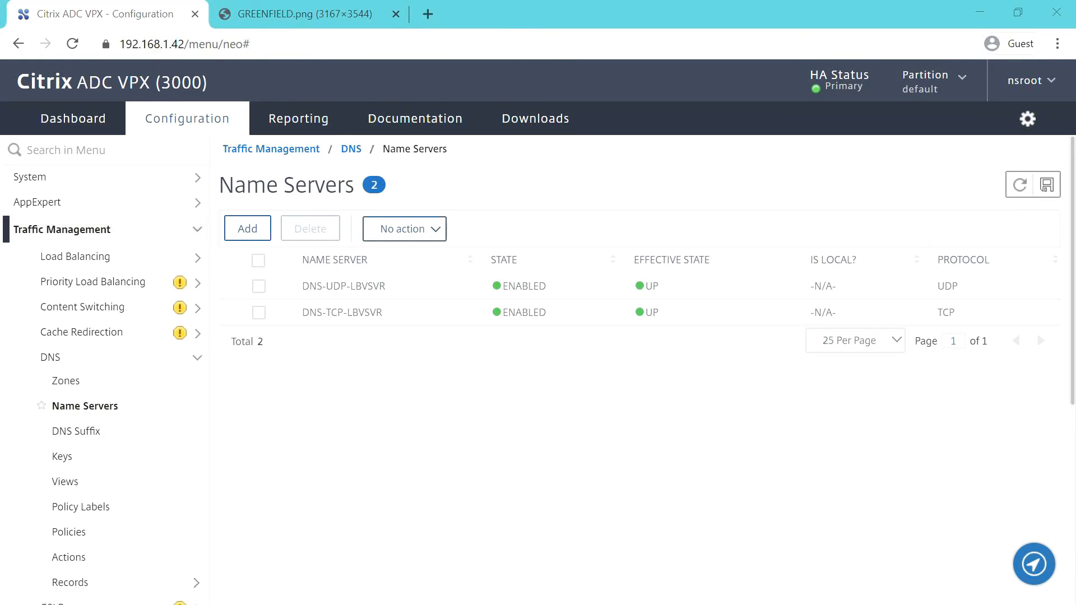
- Maximize PuTTY, enter the shell, and list the contents of /var/tmp
drag(1075, 33, 418, 167)
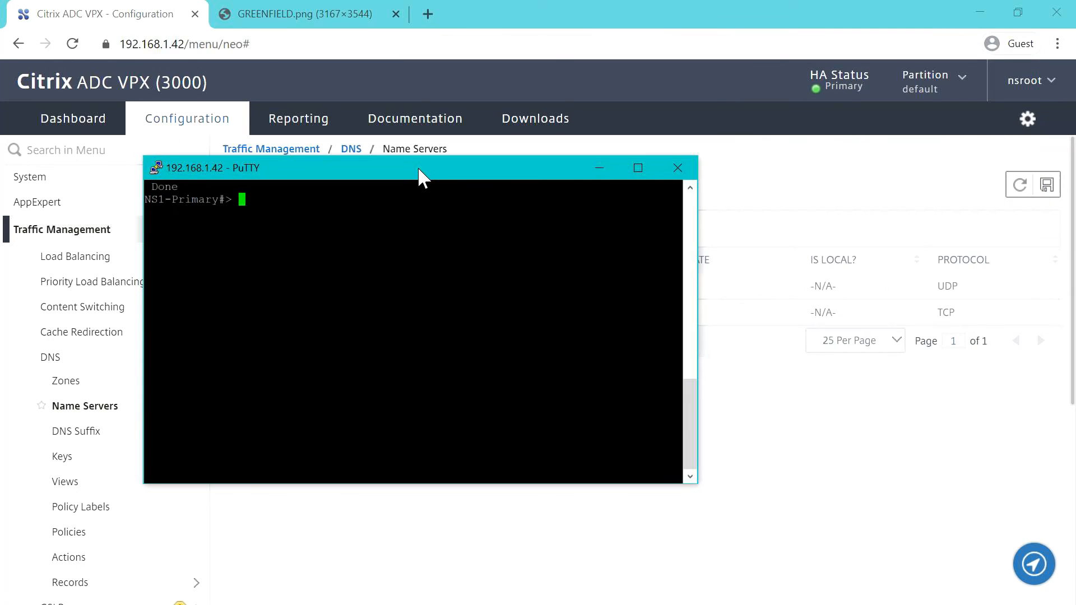
double_click(418, 167)
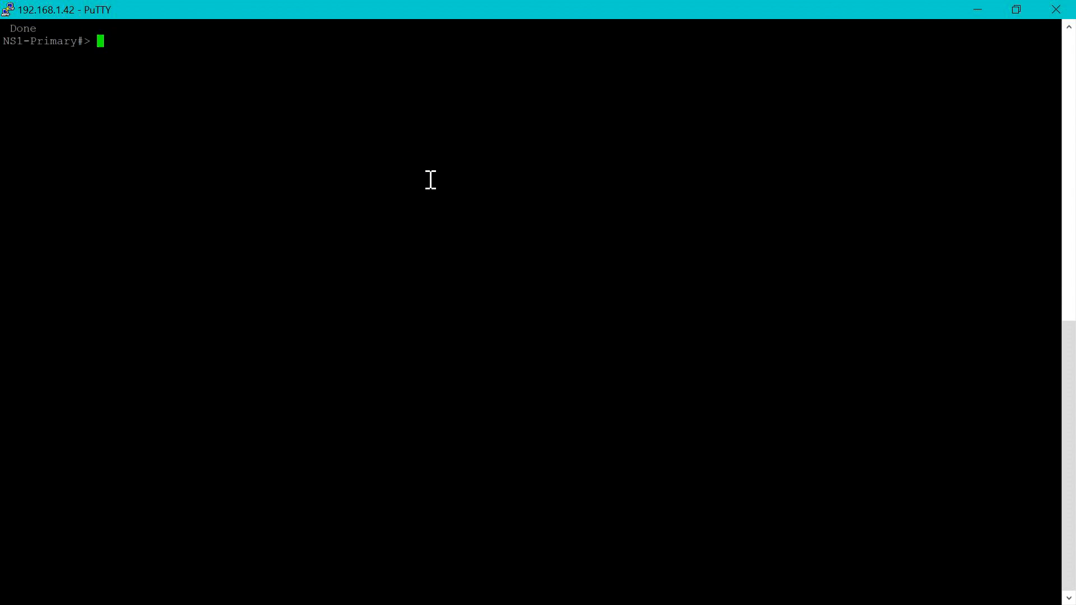
text(shell)
key(Return)
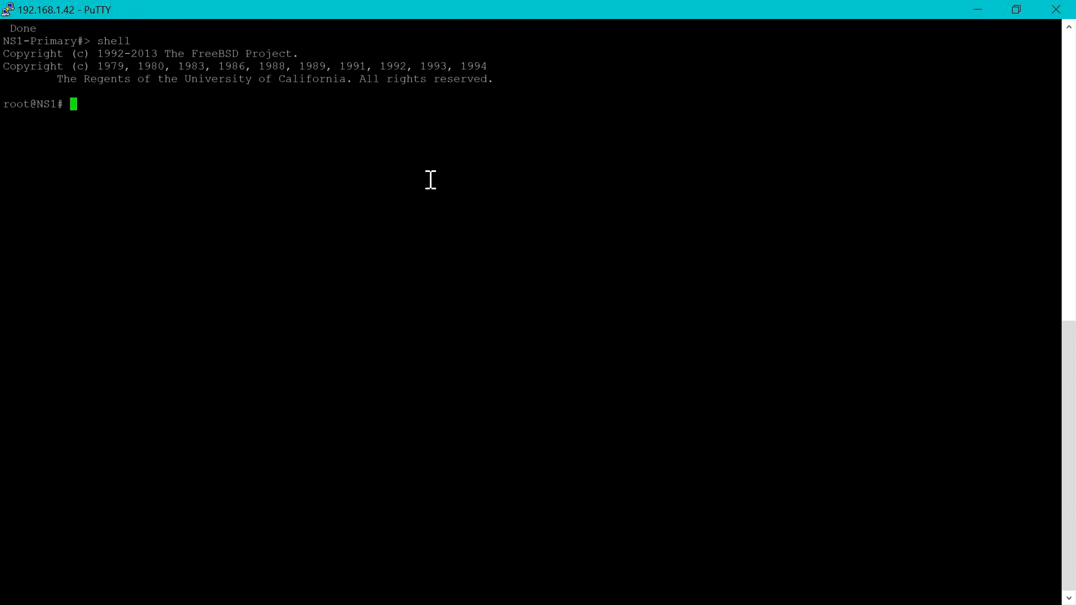
text(cd /var/tmp)
key(Return)
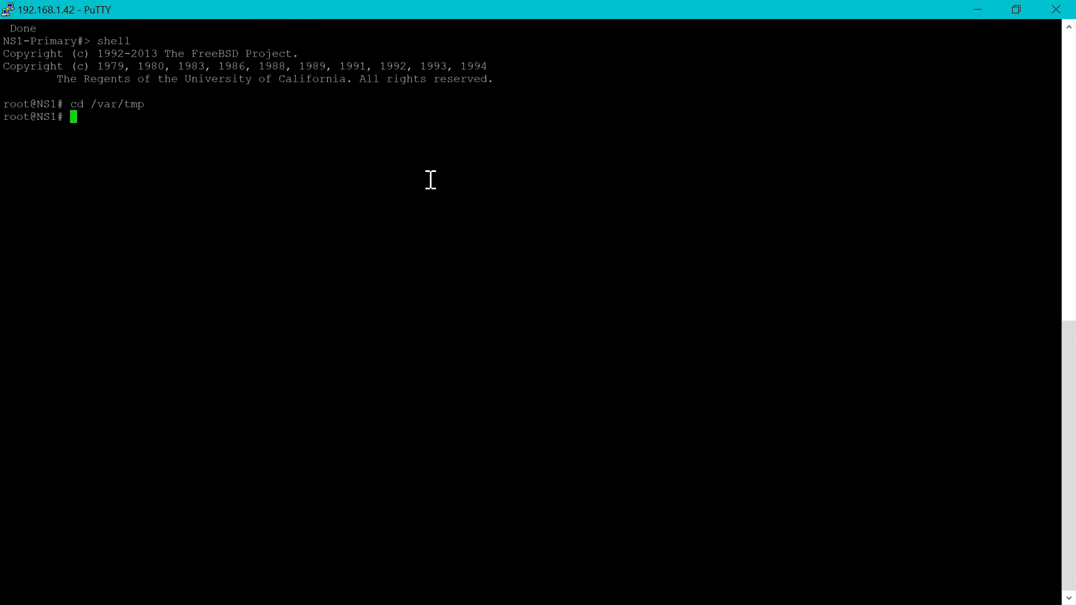
text(ls)
key(Return)
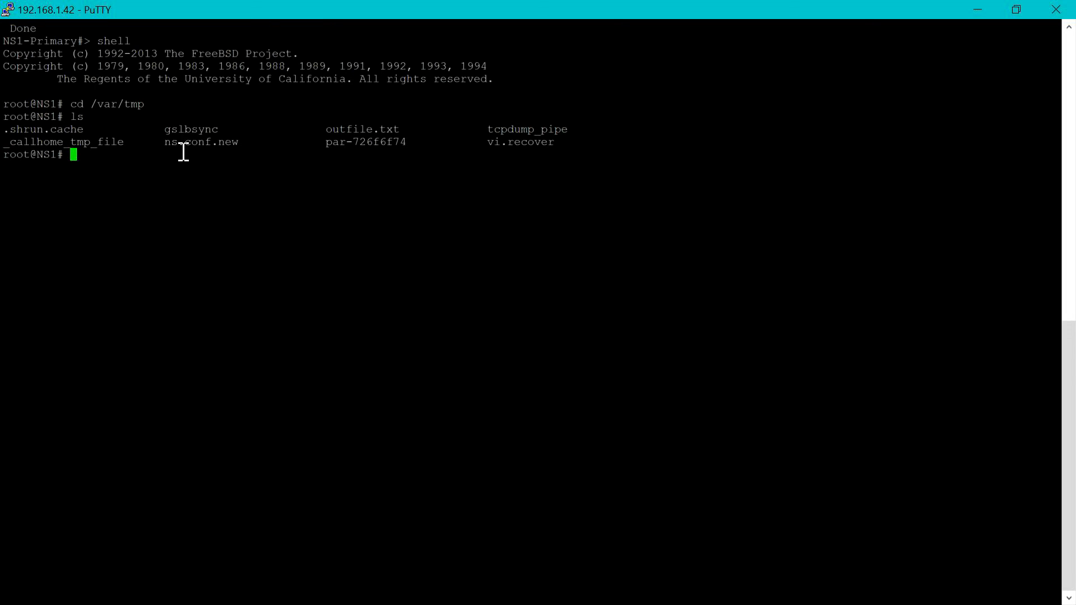
- Highlight ns.conf.new and outfile.txt in the /var/tmp listing
drag(166, 154, 249, 157)
drag(327, 141, 409, 146)
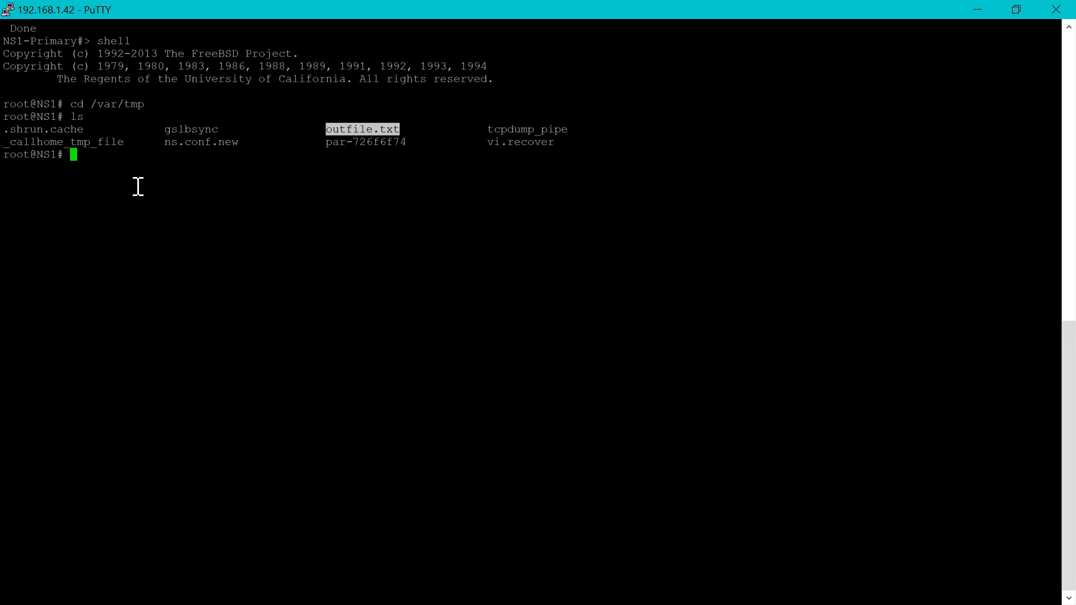
click(109, 172)
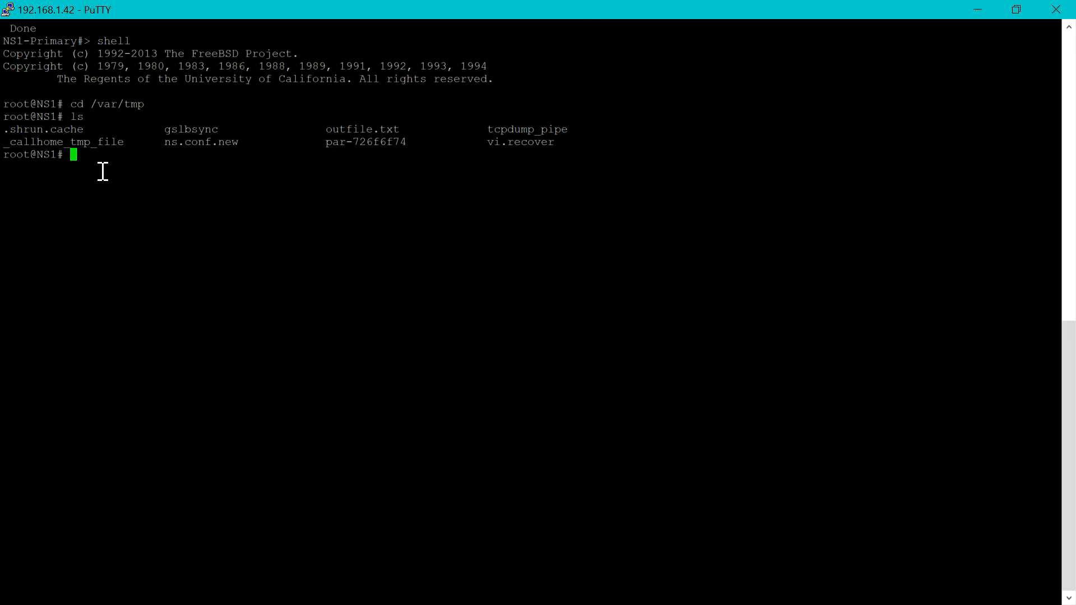
text(clear)
key(BackSpace)
key(BackSpace)
key(BackSpace)
key(BackSpace)
- Exit the shell and run batch -filename /var/tmp/ns.conf.new -outfile /var/tmp/outfile.txt
text(exit)
key(Return)
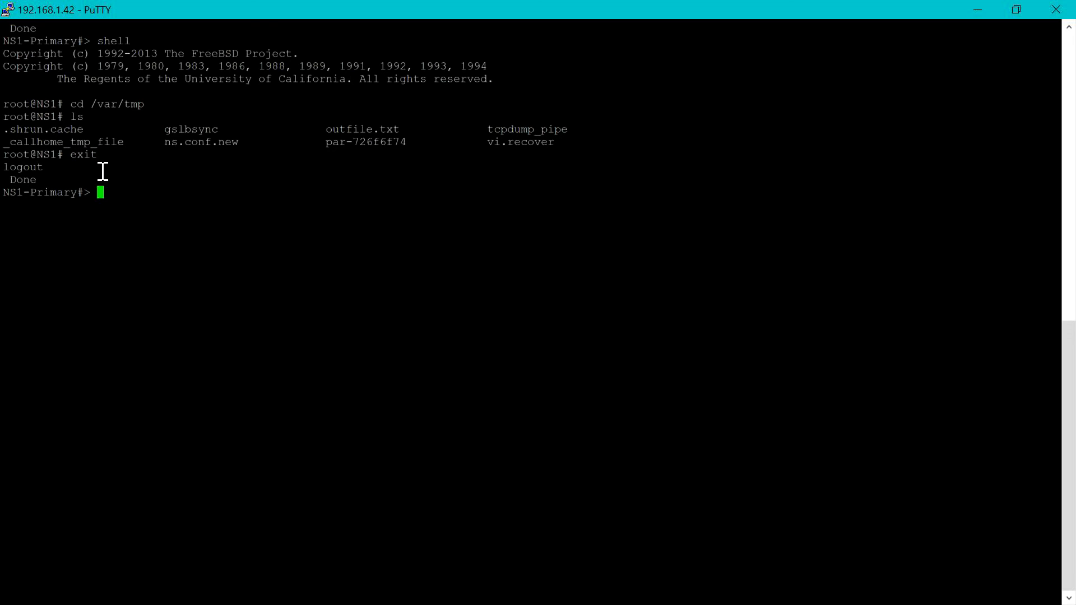
text(batch -filename)
key(BackSpace)
key(BackSpace)
key(BackSpace)
key(BackSpace)
key(BackSpace)
key(BackSpace)
key(BackSpace)
key(BackSpace)
key(BackSpace)
key(BackSpace)
key(BackSpace)
key(BackSpace)
key(BackSpace)
key(BackSpace)
key(BackSpace)
key(BackSpace)
text(batch -filename /var/)
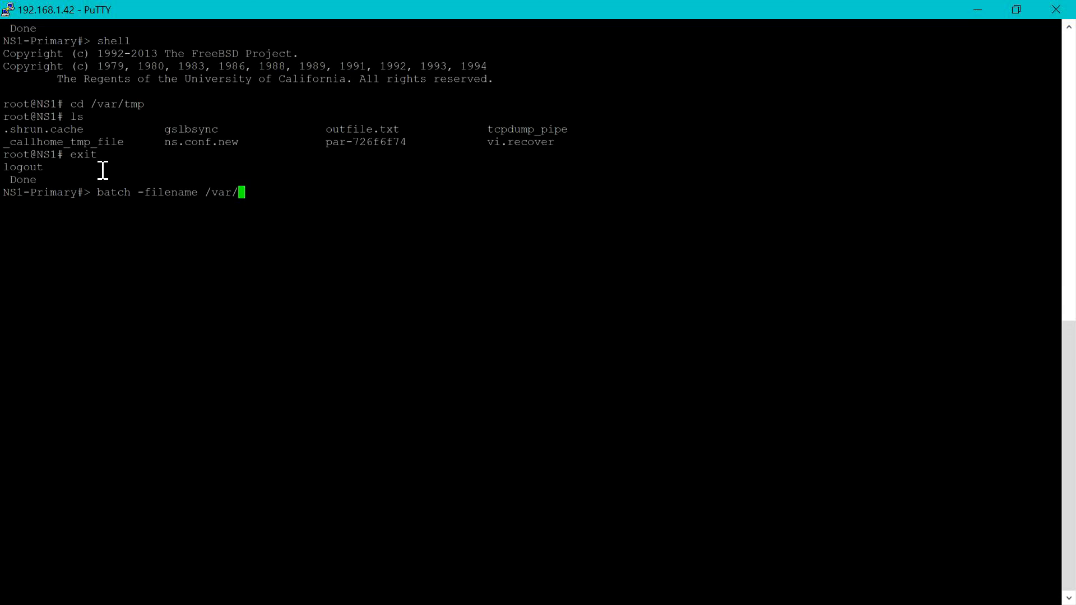
text(tmp/ns.conf)
text(.new -outfil)
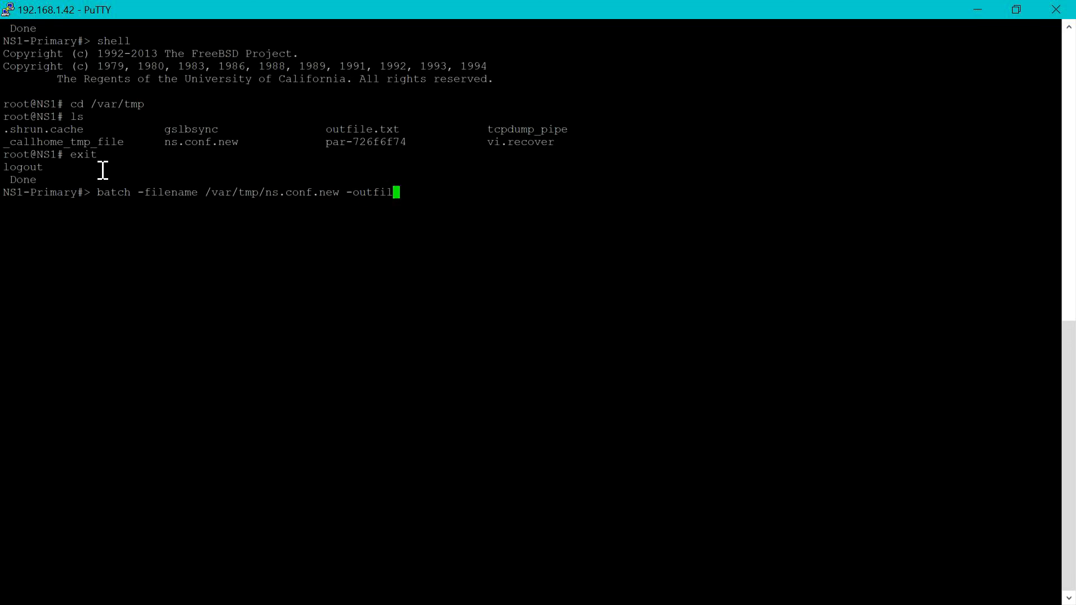
text(e /var/tm)
text(p/outfile.txt)
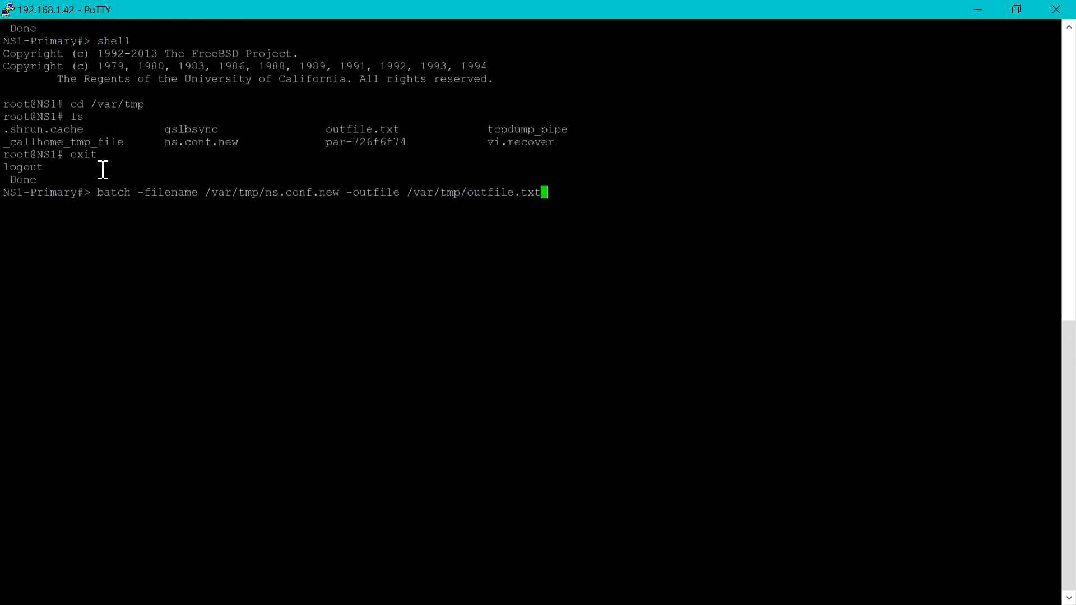
key(Return)
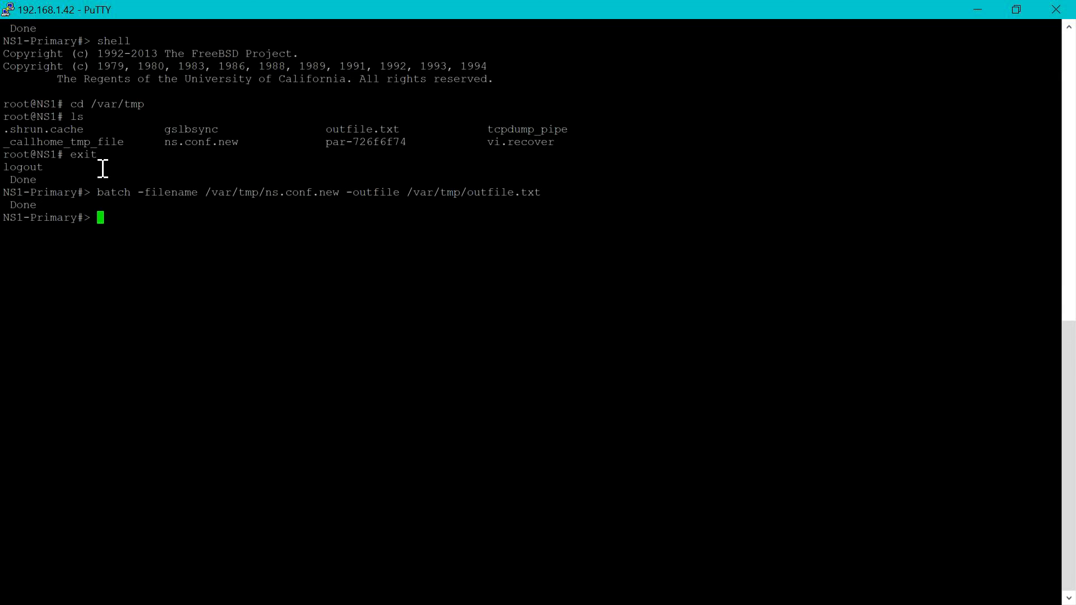
- Run save ns config, then show ip to list the appliance's IP addresses
text(save ns config)
key(Return)
text(show)
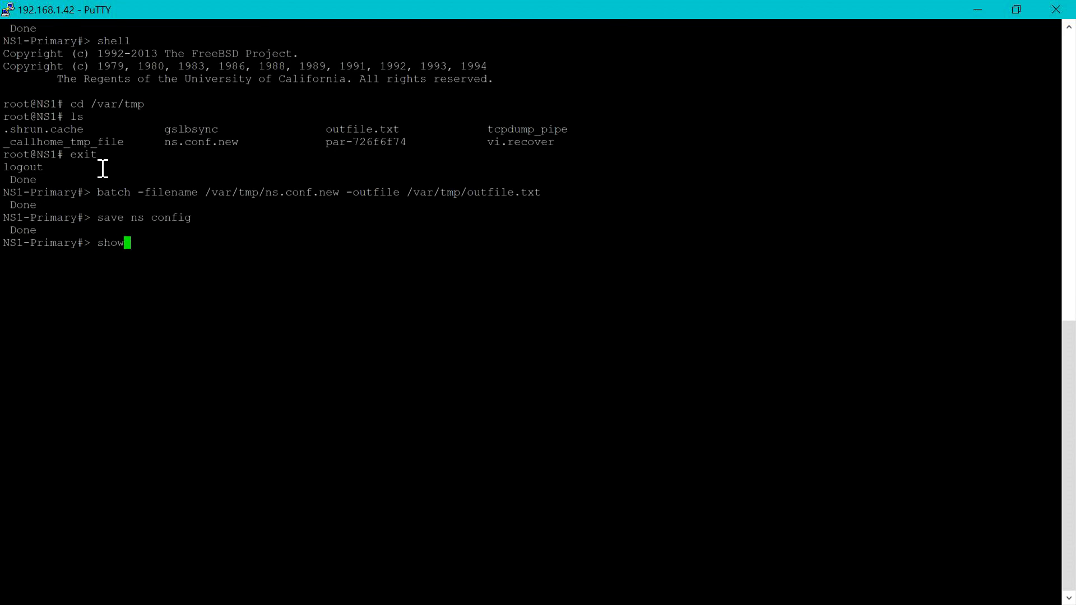
text( ip)
key(Return)
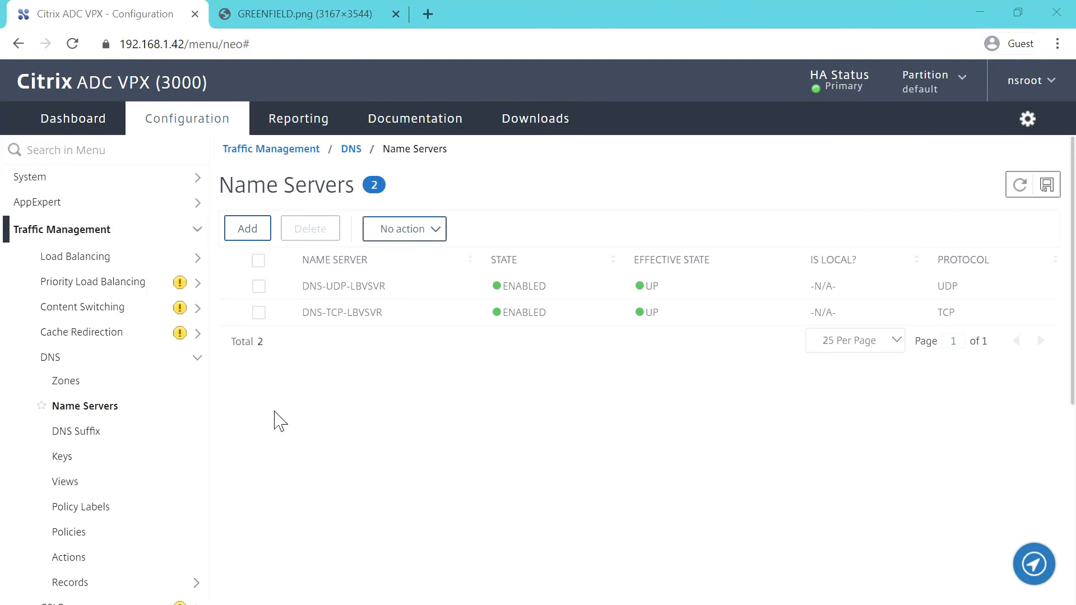
- Open Load Balancing Virtual Servers, check Services, and return to find API1-LBVSVR and API2-LBVSVR DOWN
scroll(129, 426, down, 2)
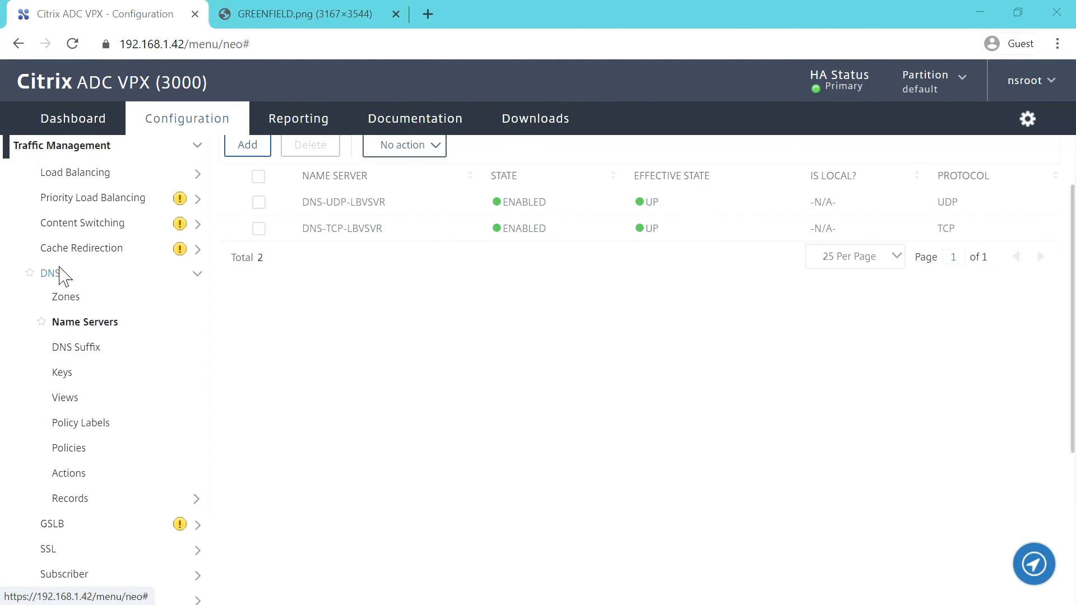
click(109, 173)
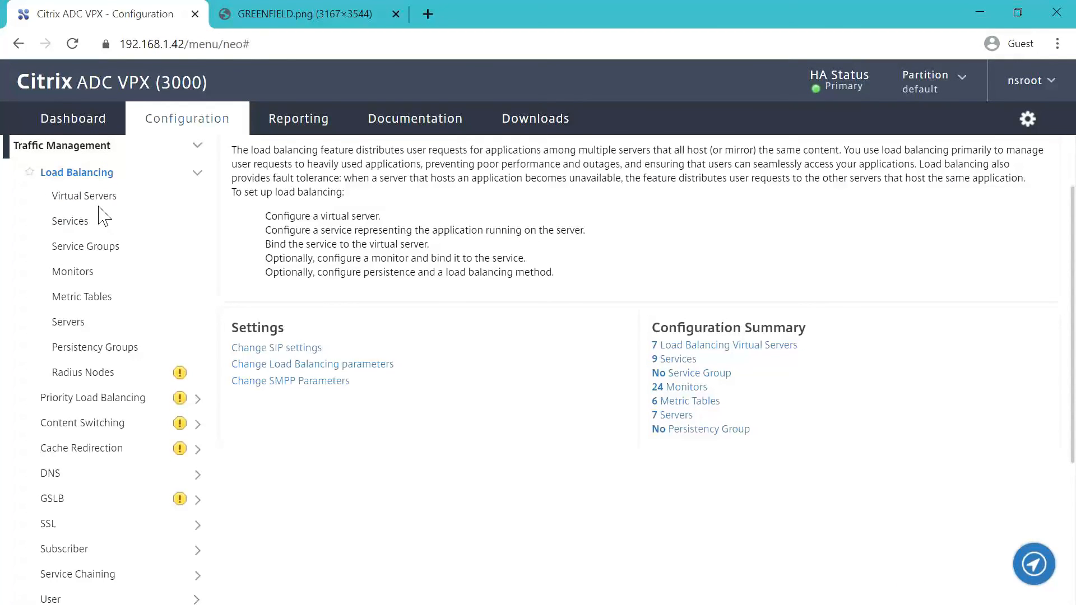
scroll(104, 217, up, 2)
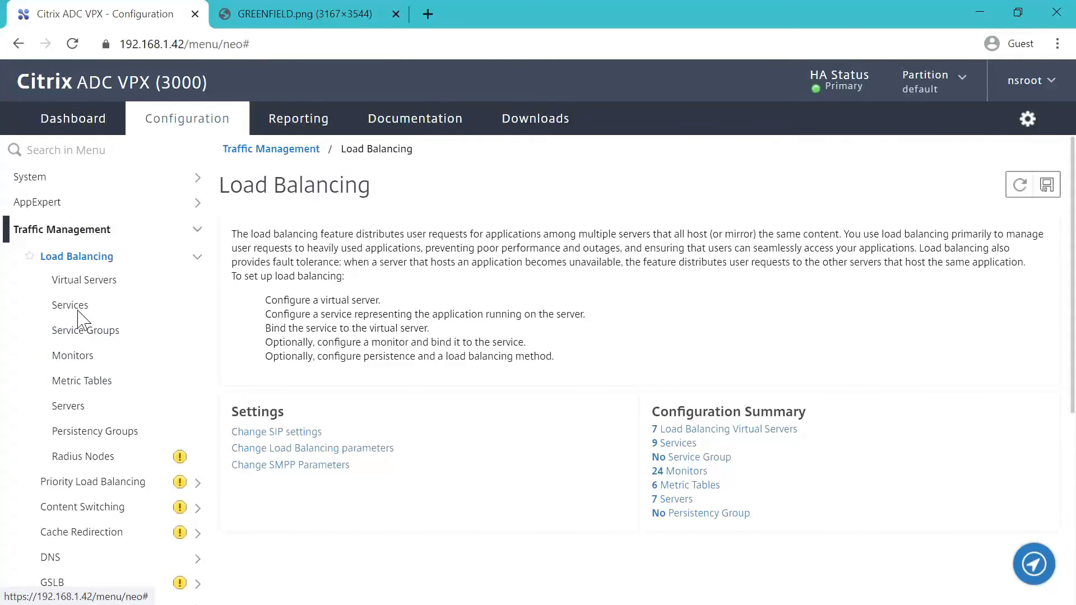
click(85, 282)
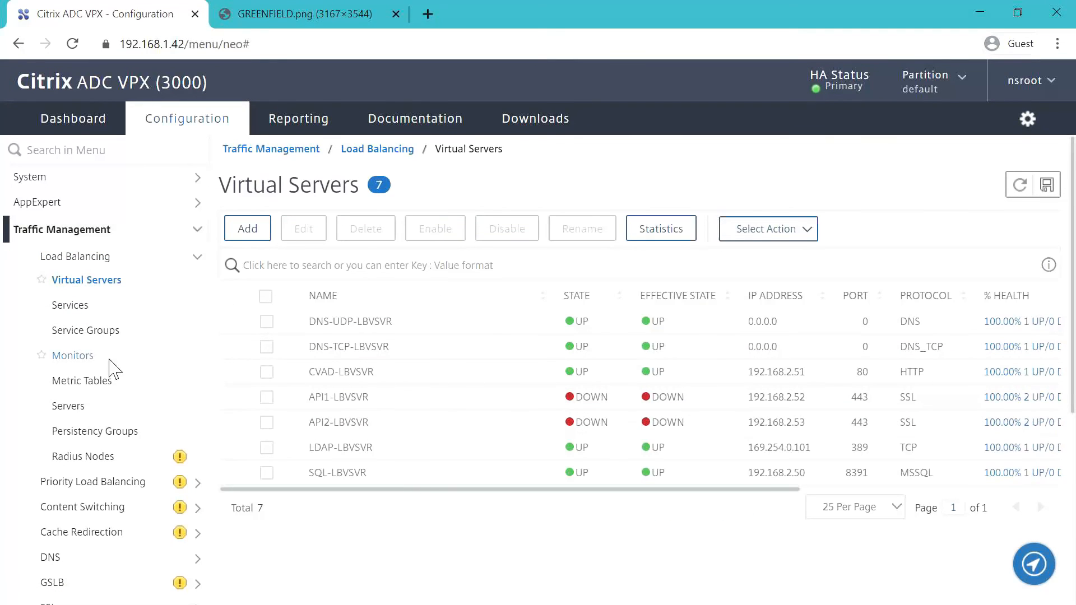
click(83, 315)
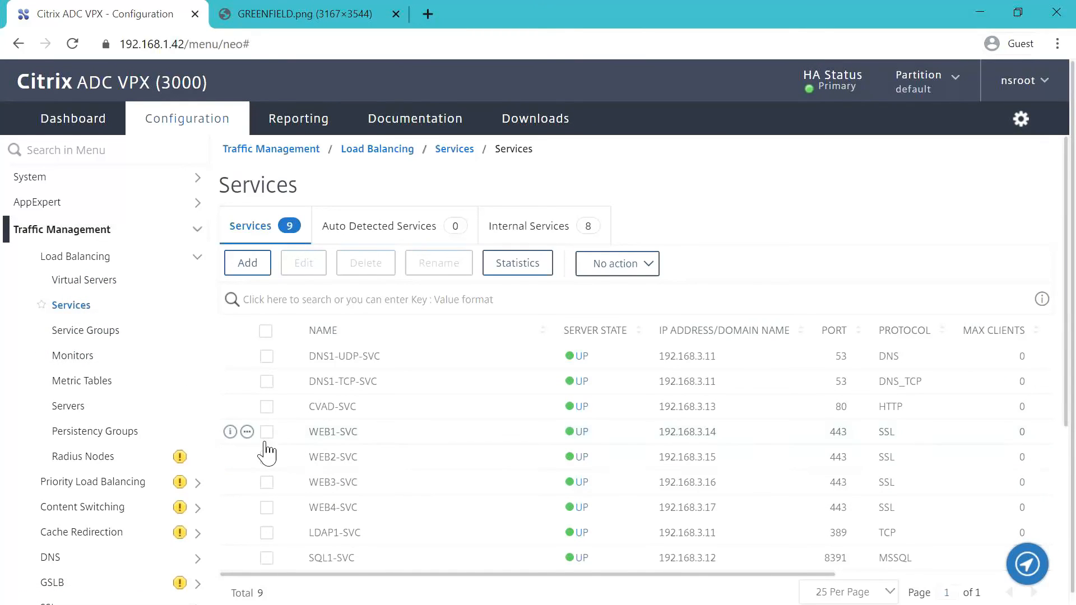
click(75, 276)
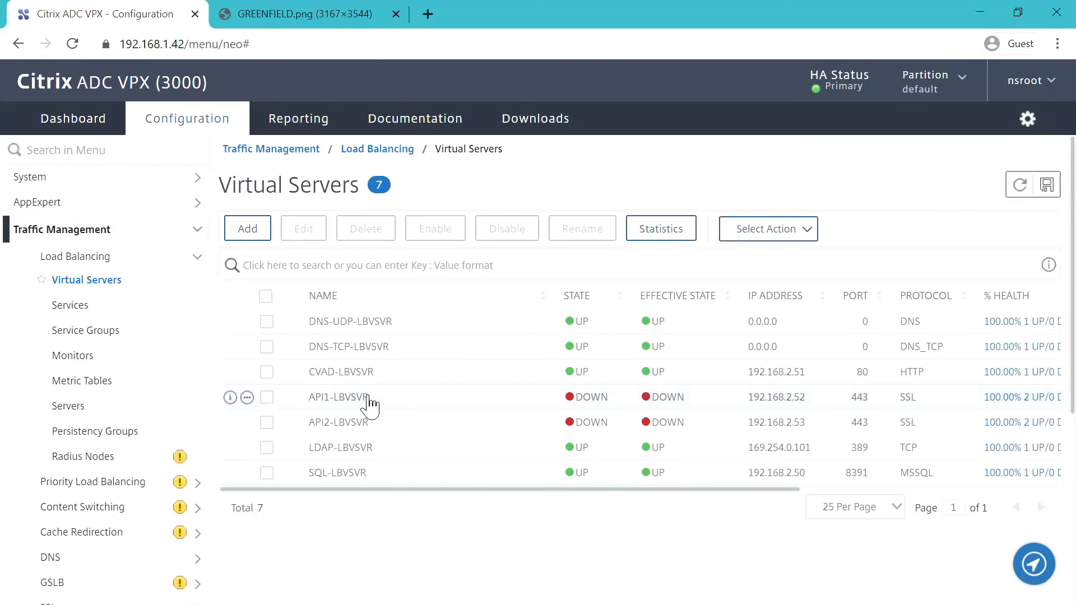
- Bind the API1 server certificate to API1-LBVSVR
click(367, 399)
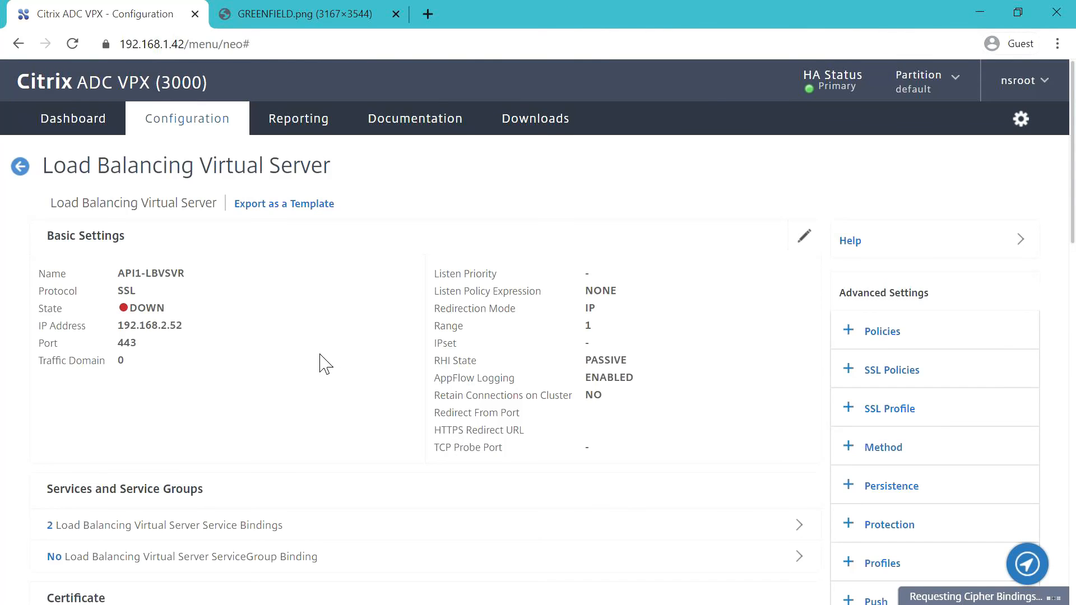
scroll(331, 371, down, 5)
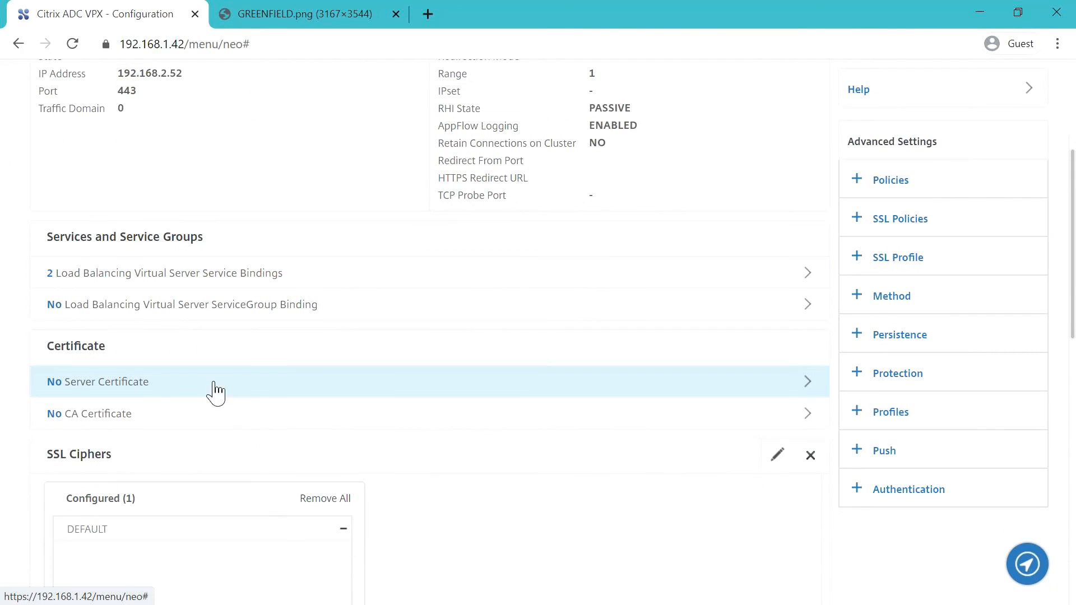
click(113, 381)
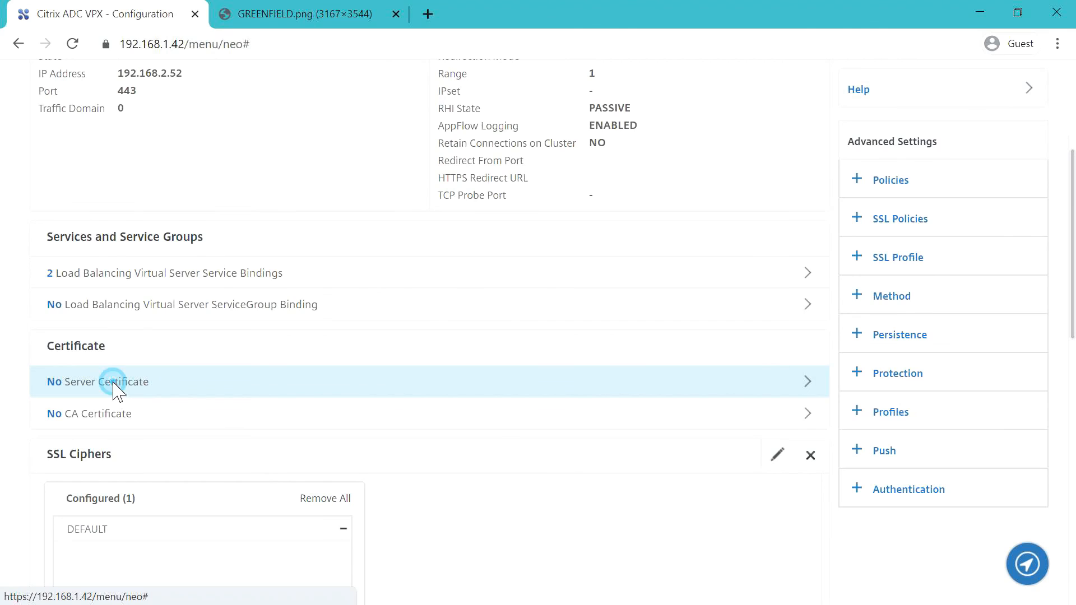
click(437, 208)
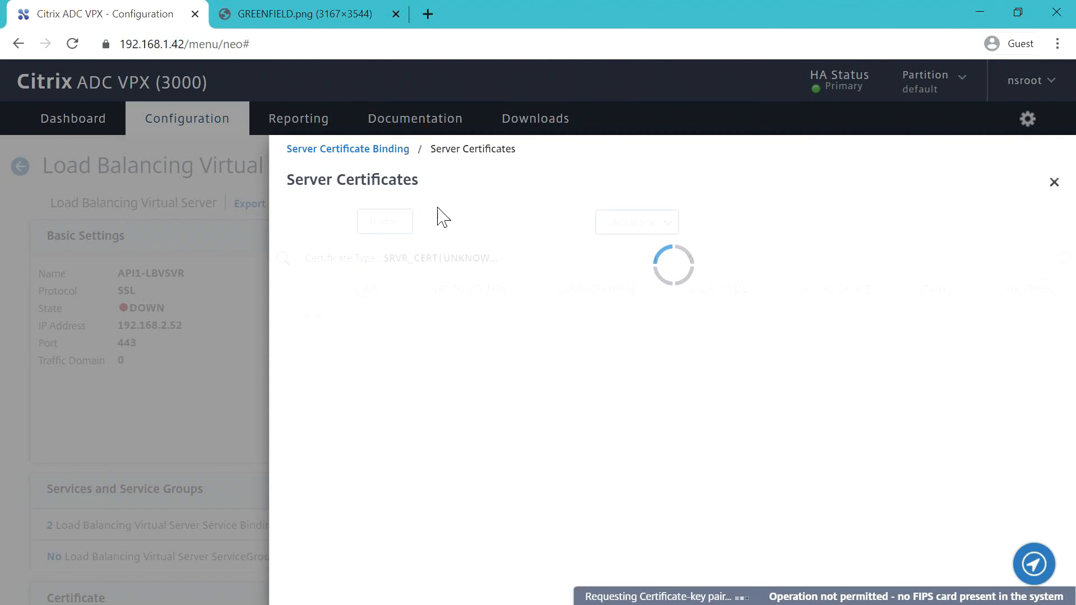
click(313, 349)
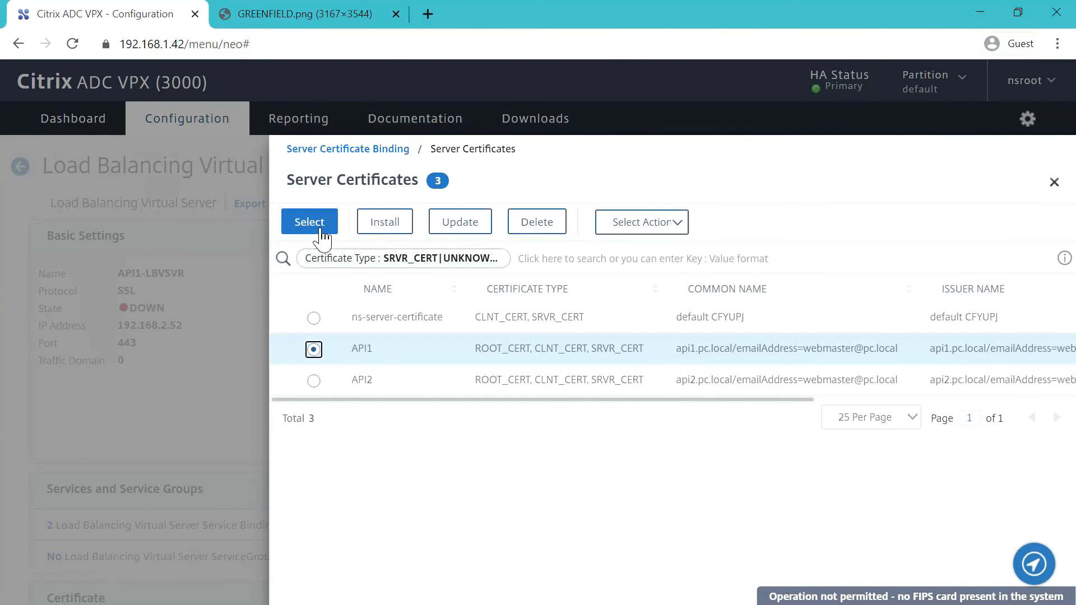
click(320, 231)
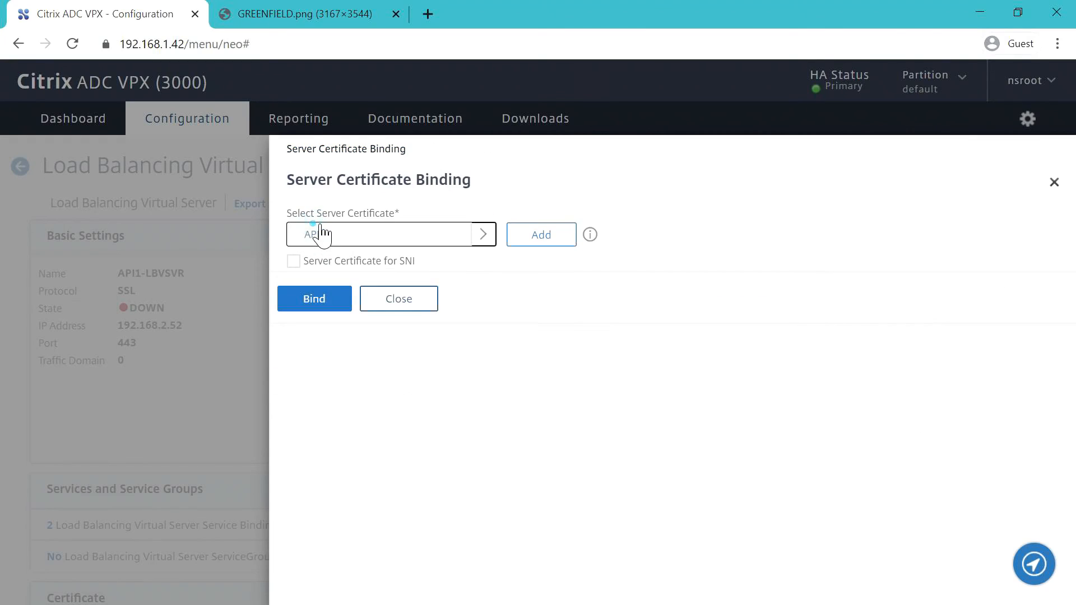
click(314, 299)
scroll(313, 325, down, 5)
scroll(294, 409, down, 2)
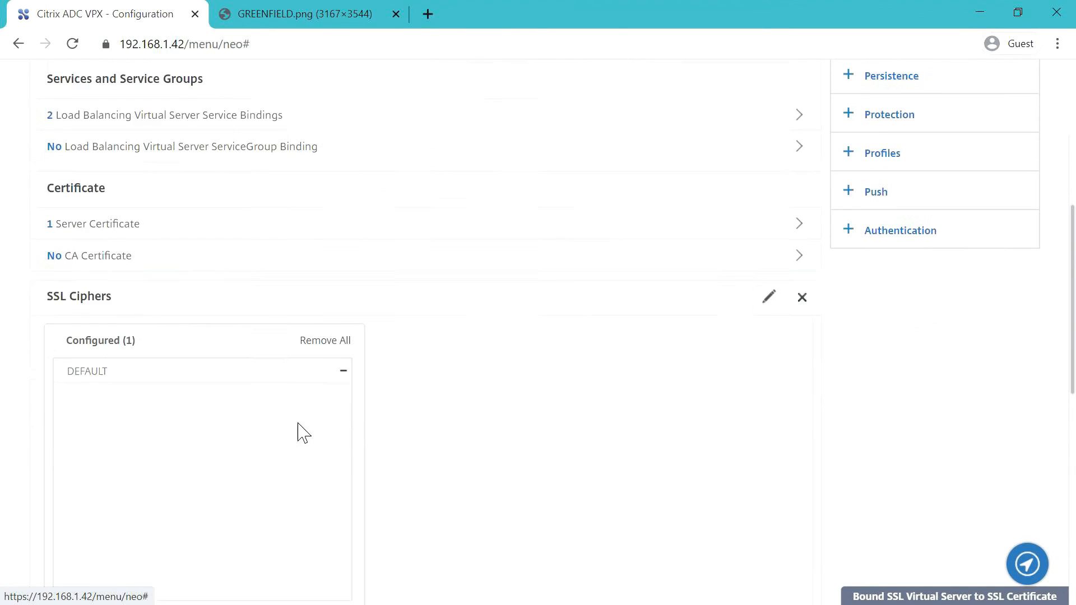
scroll(303, 443, down, 10)
click(95, 589)
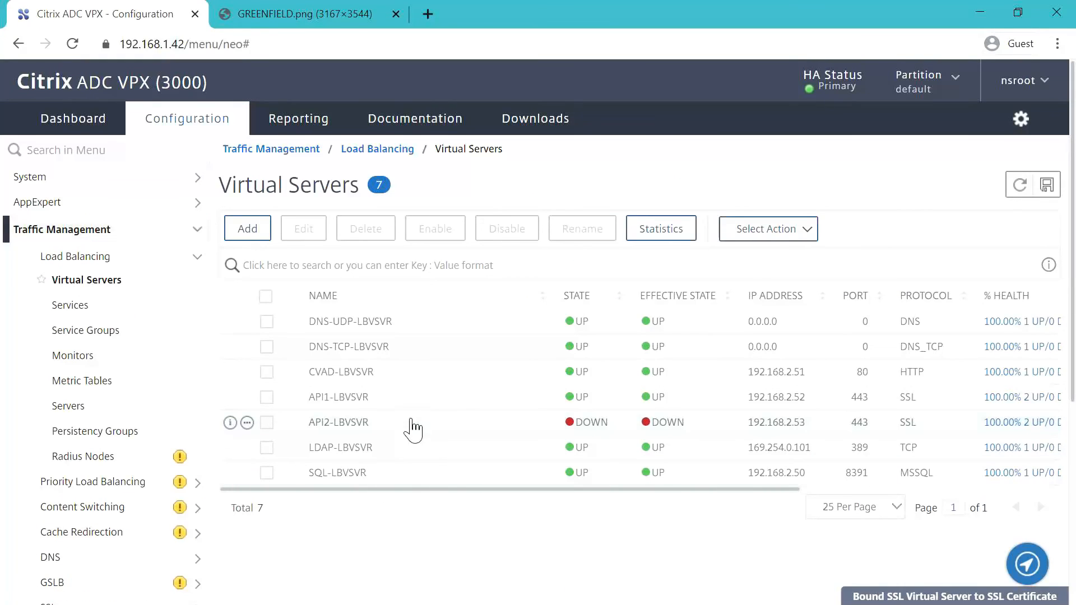
- Bind the API2 server certificate to API2-LBVSVR
double_click(385, 427)
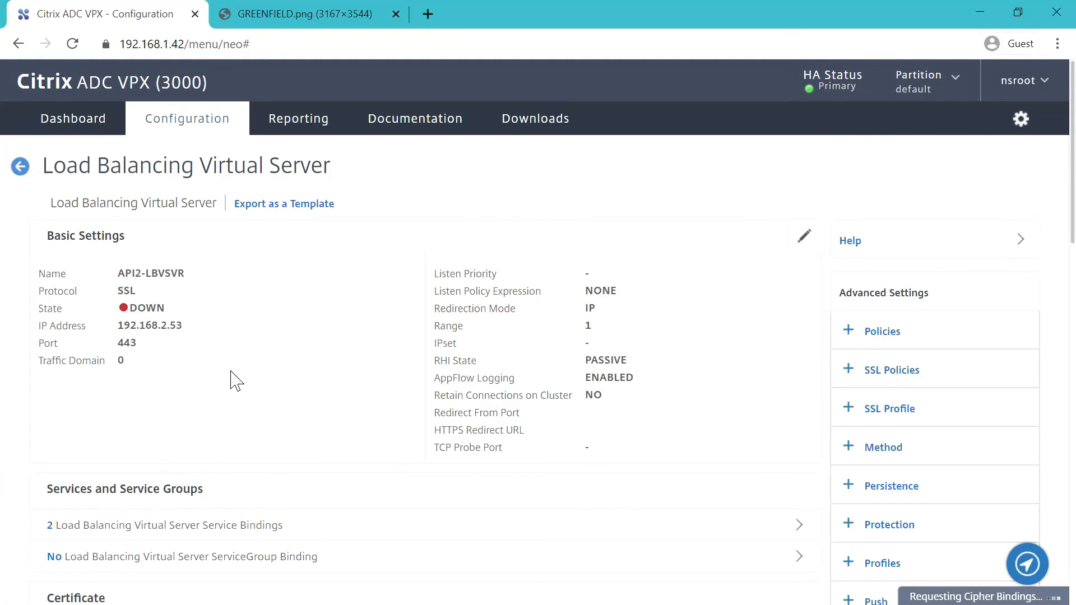
scroll(236, 381, down, 5)
click(175, 306)
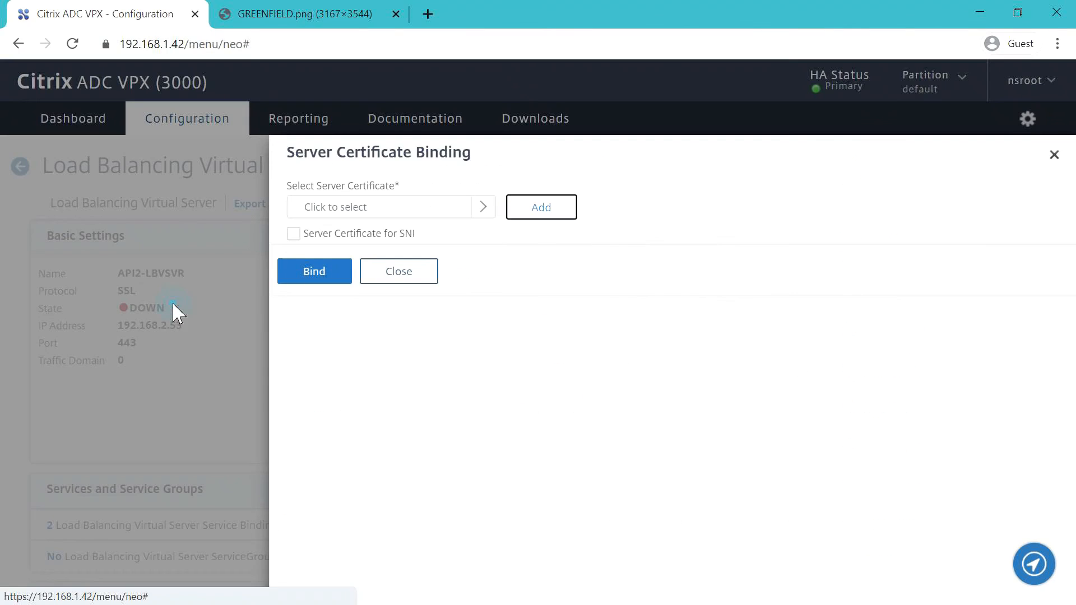
click(385, 211)
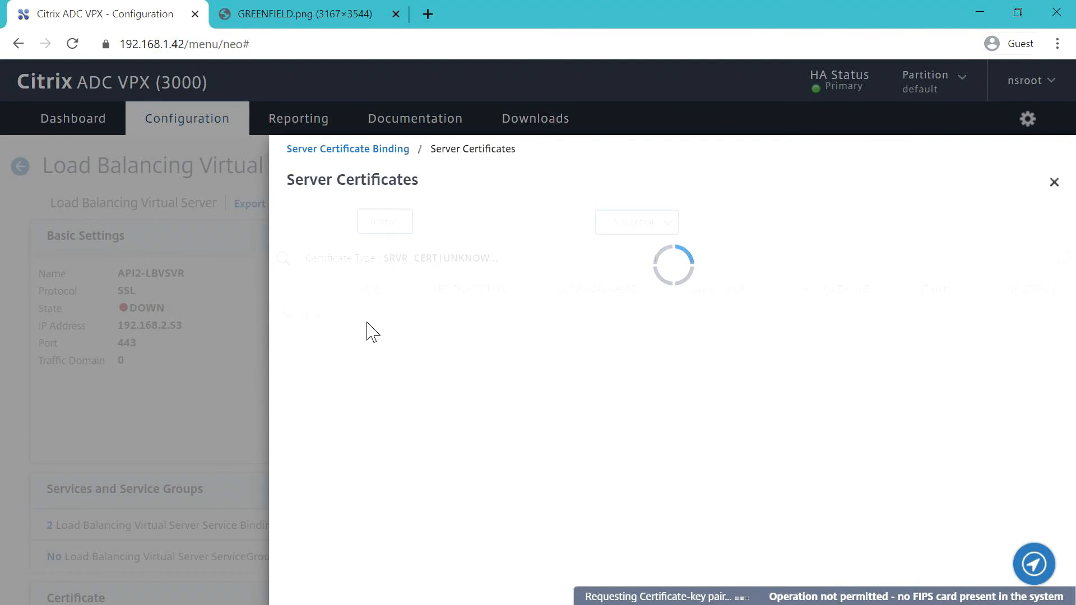
click(314, 382)
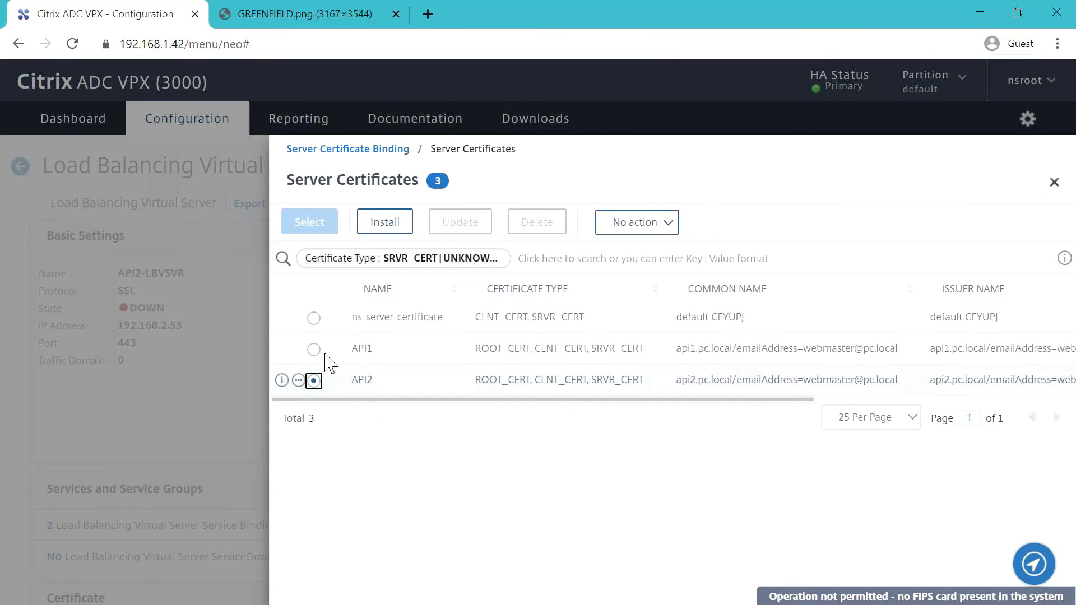
click(310, 225)
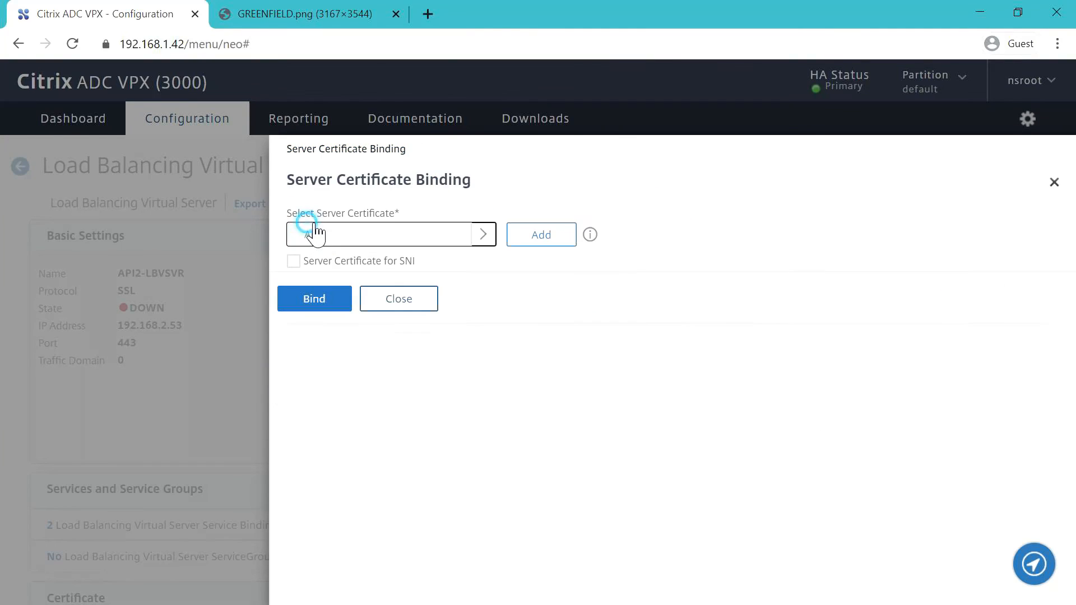
click(313, 299)
scroll(300, 351, down, 5)
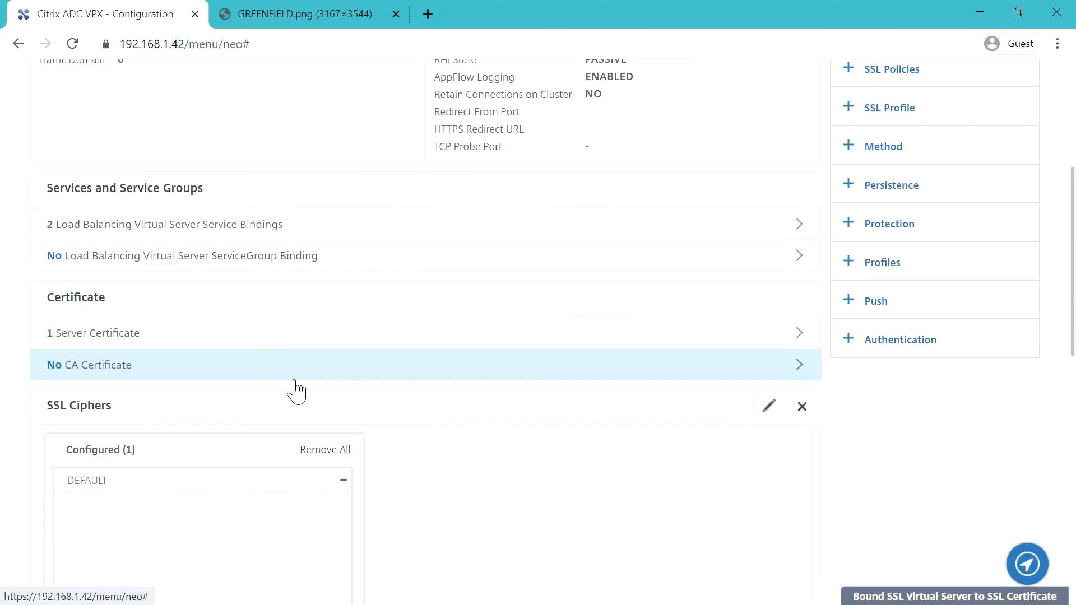
scroll(296, 391, down, 10)
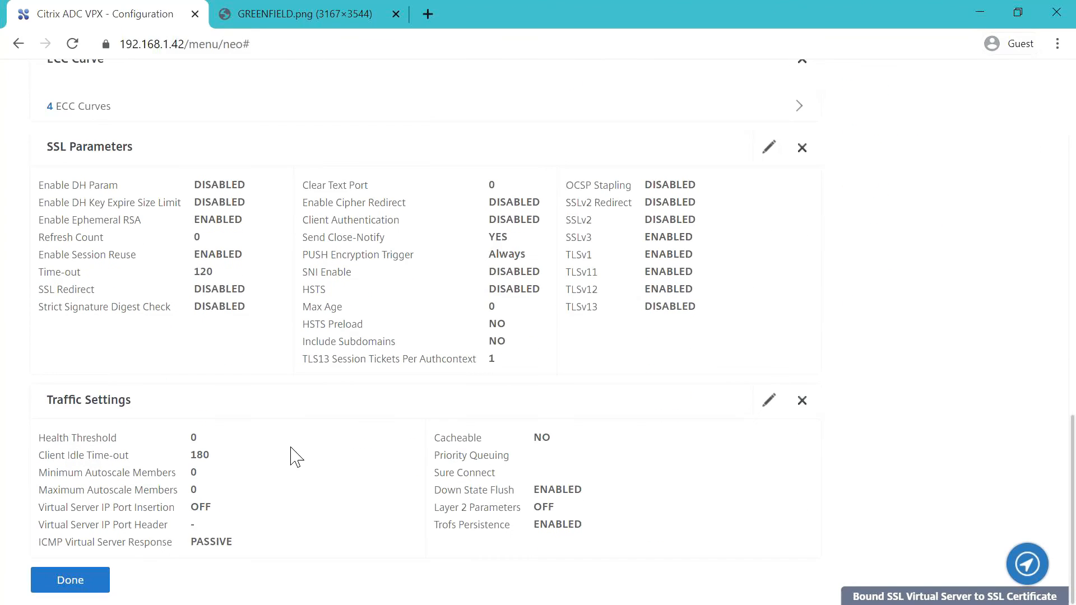
click(94, 582)
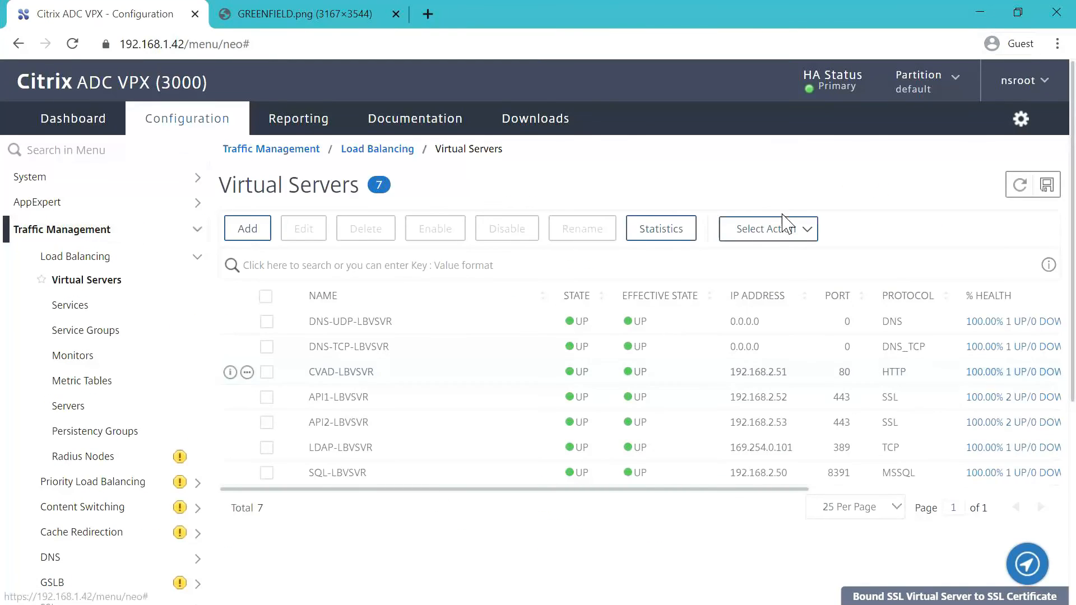
- Save the running configuration from the Virtual Servers page, confirming with Yes
click(1047, 185)
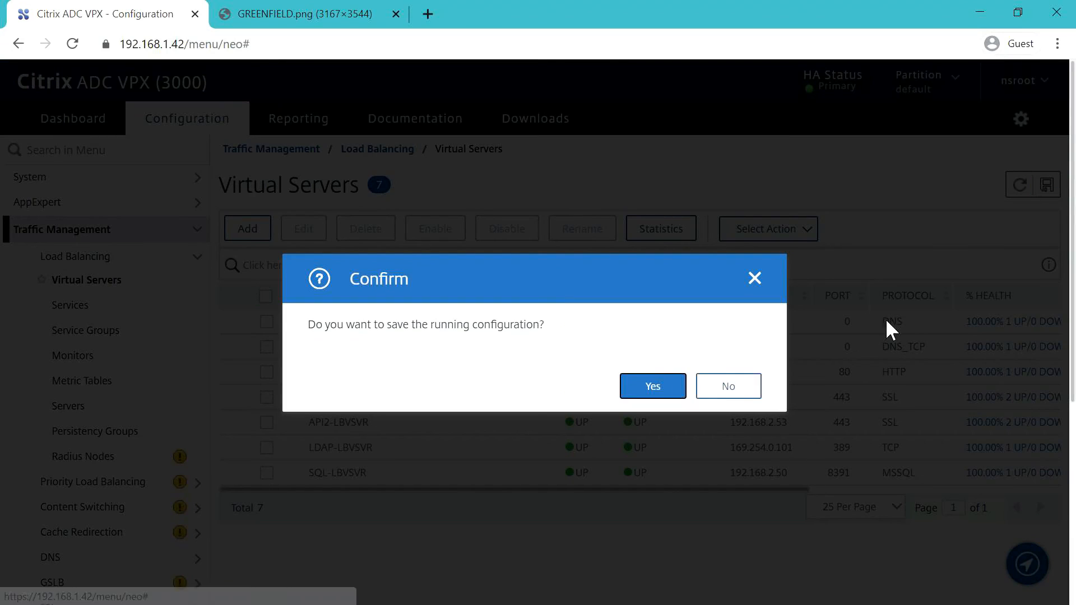
click(666, 385)
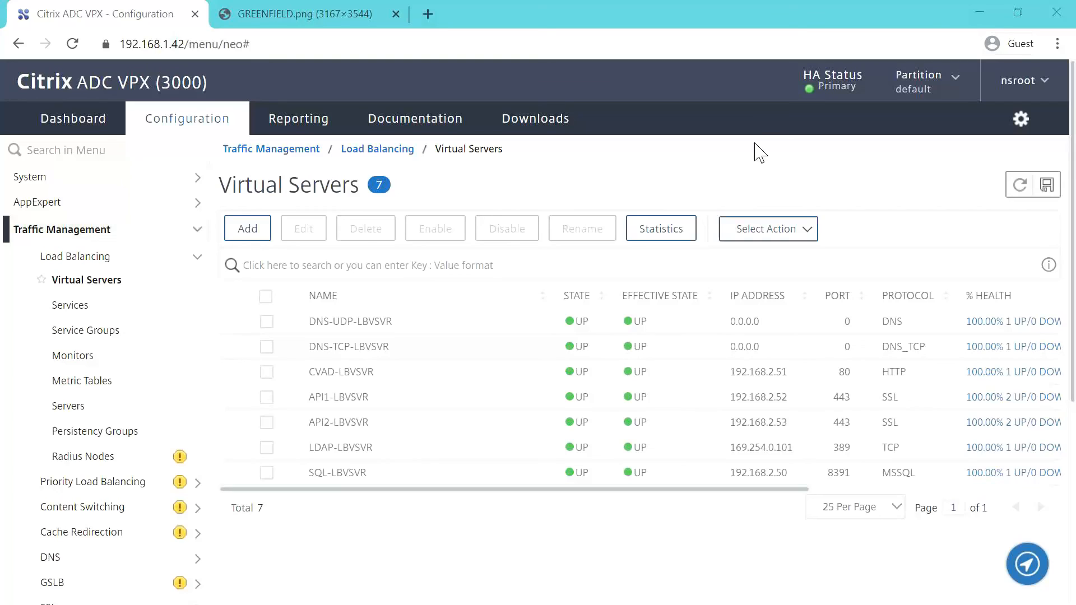
click(428, 14)
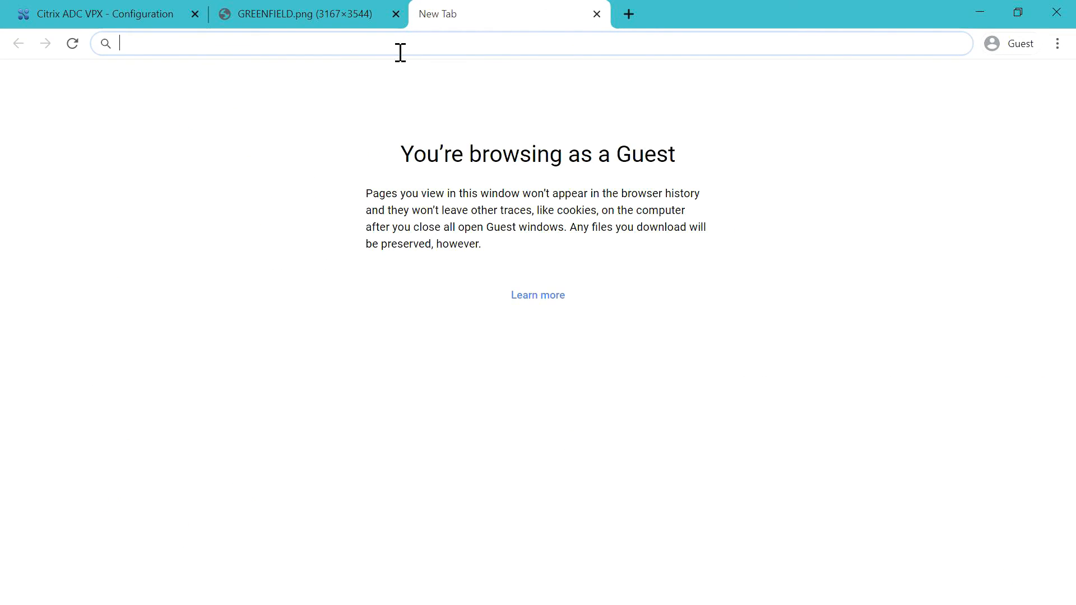
text(https://)
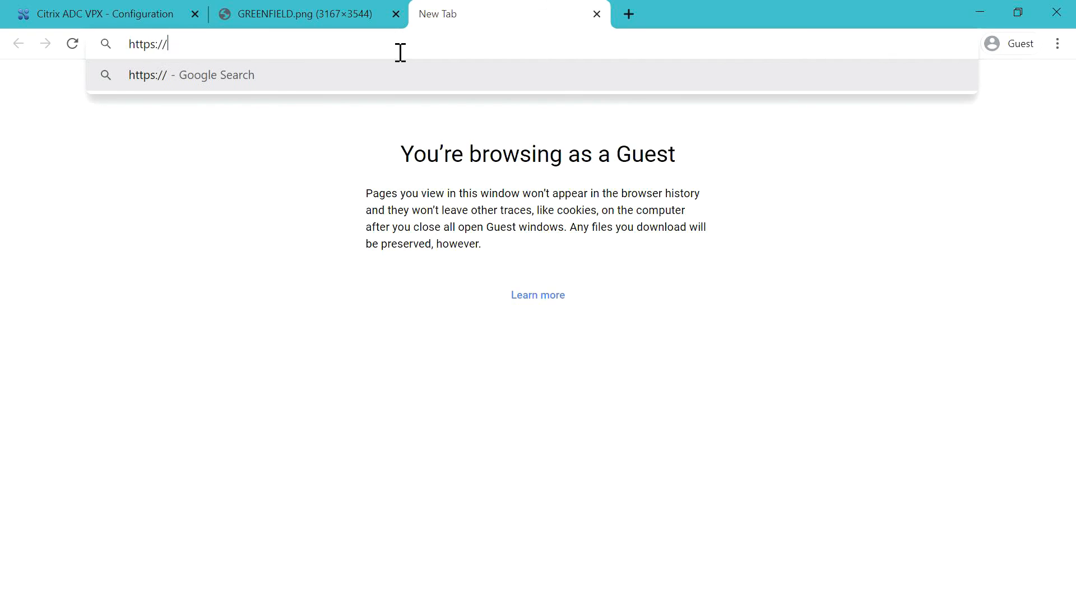
text(192)
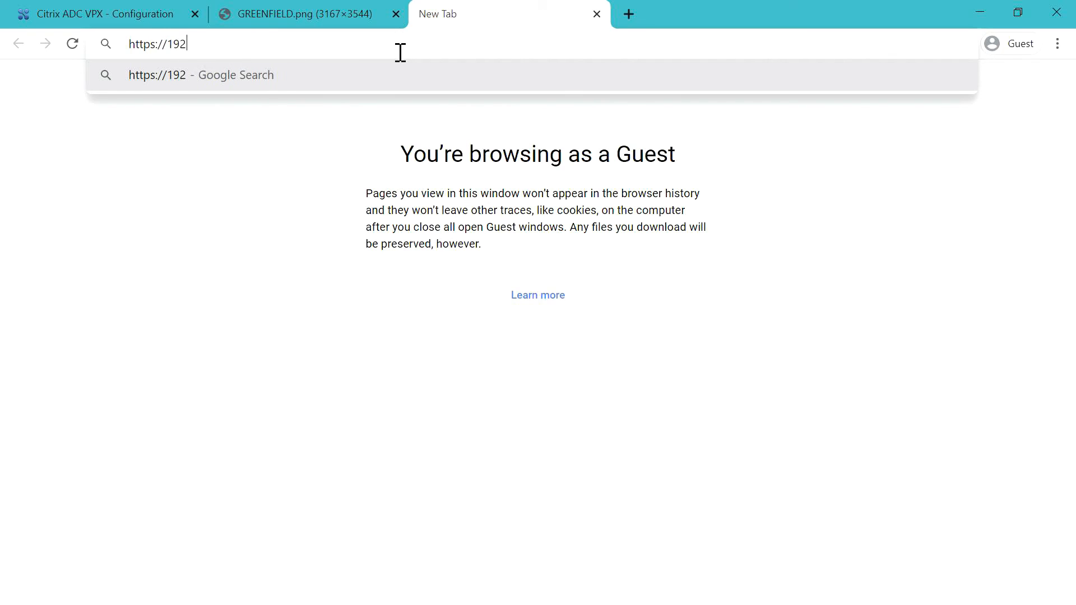
text(.168.1.52)
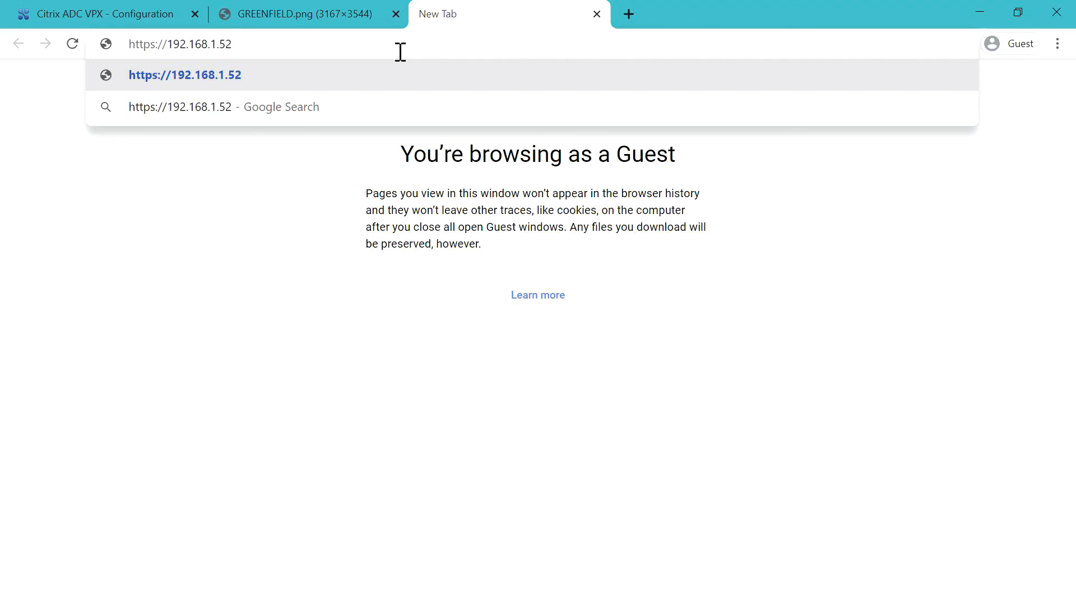
key(Return)
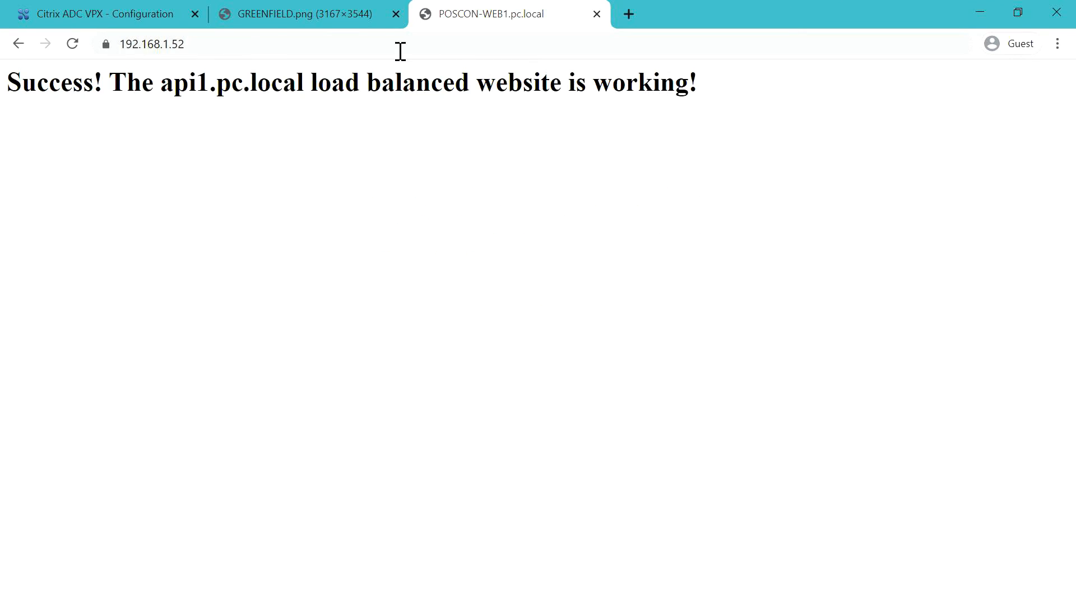
click(73, 45)
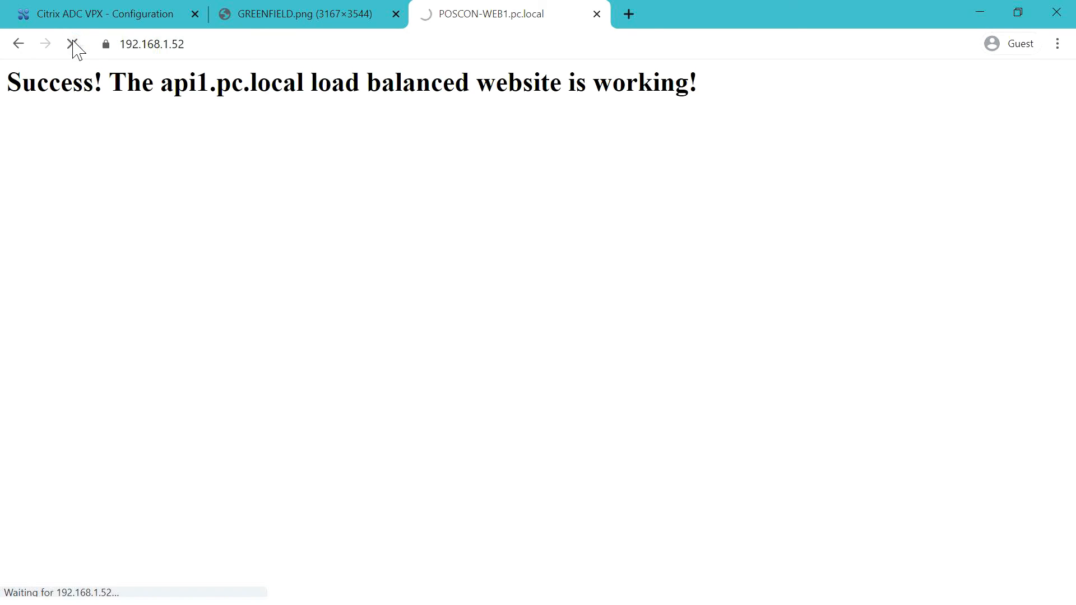
click(72, 44)
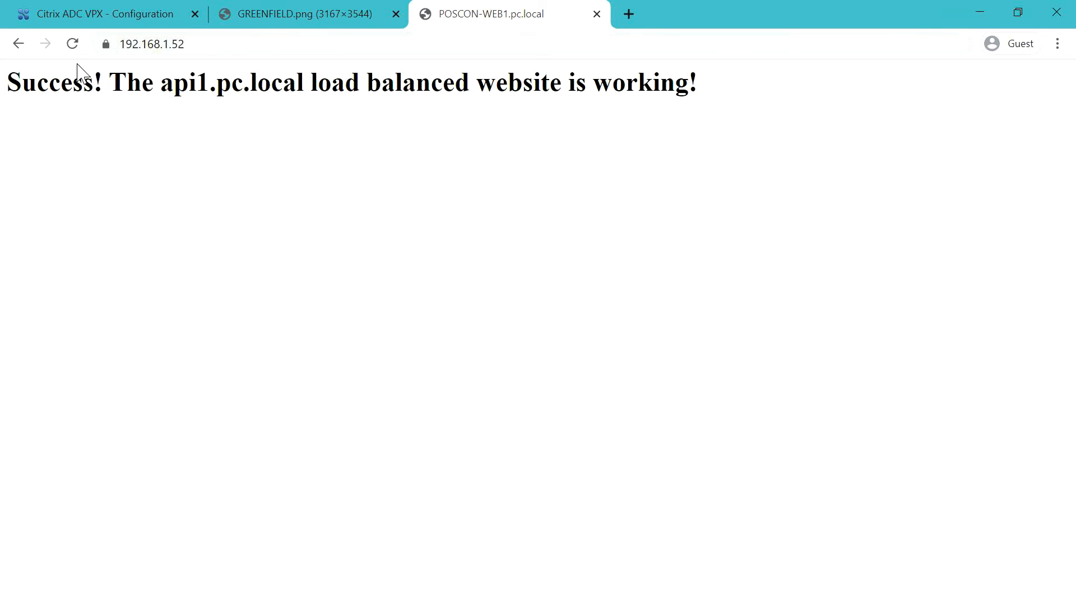
click(73, 45)
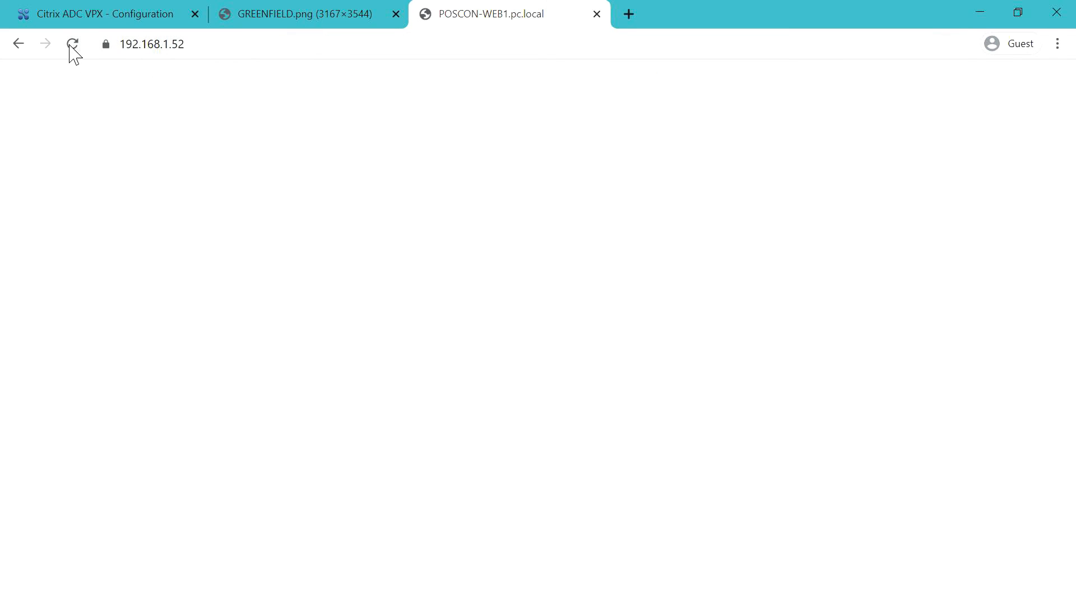
click(120, 17)
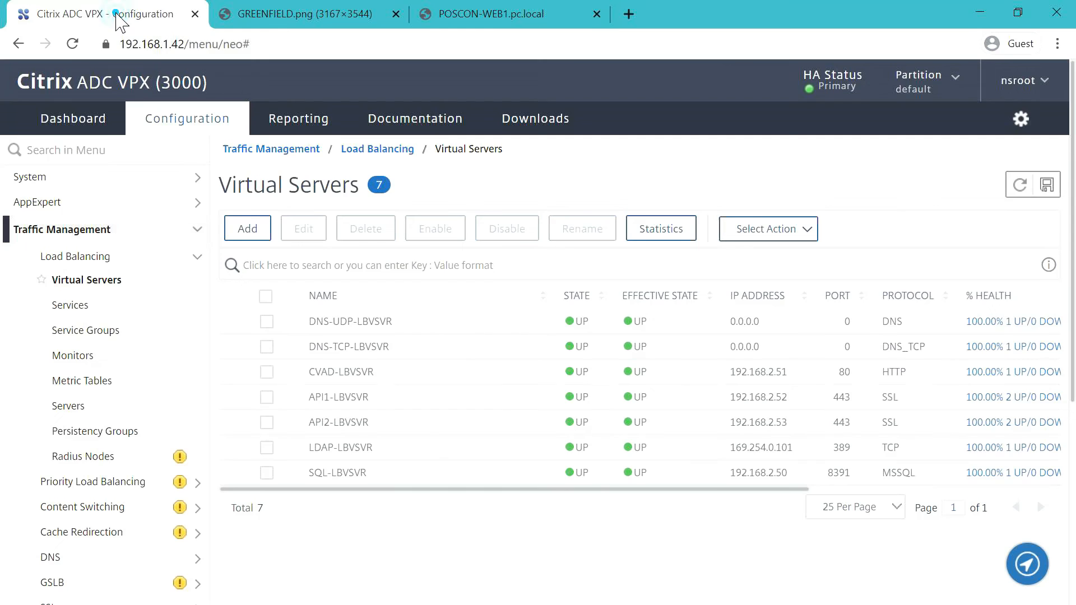
- Save the running configuration again and switch to the GREENFIELD.png diagram tab
click(1057, 189)
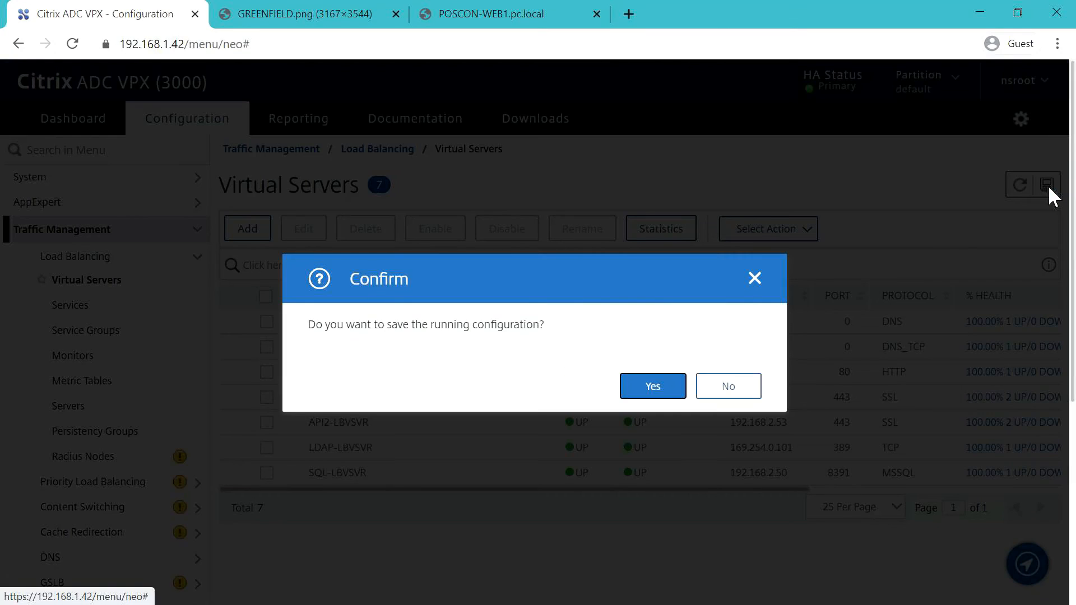
click(664, 382)
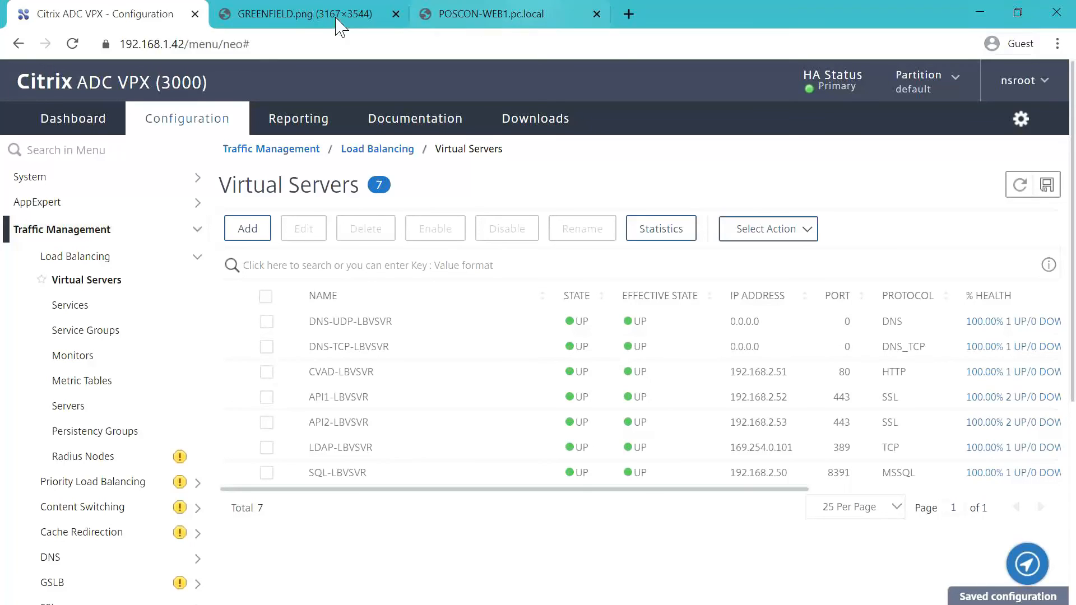
click(297, 23)
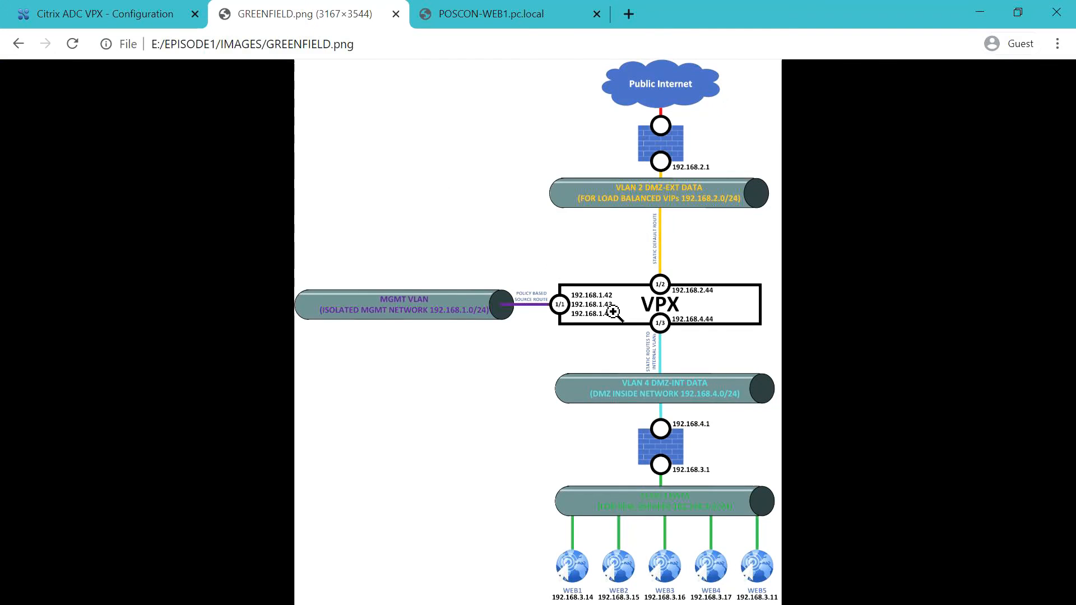